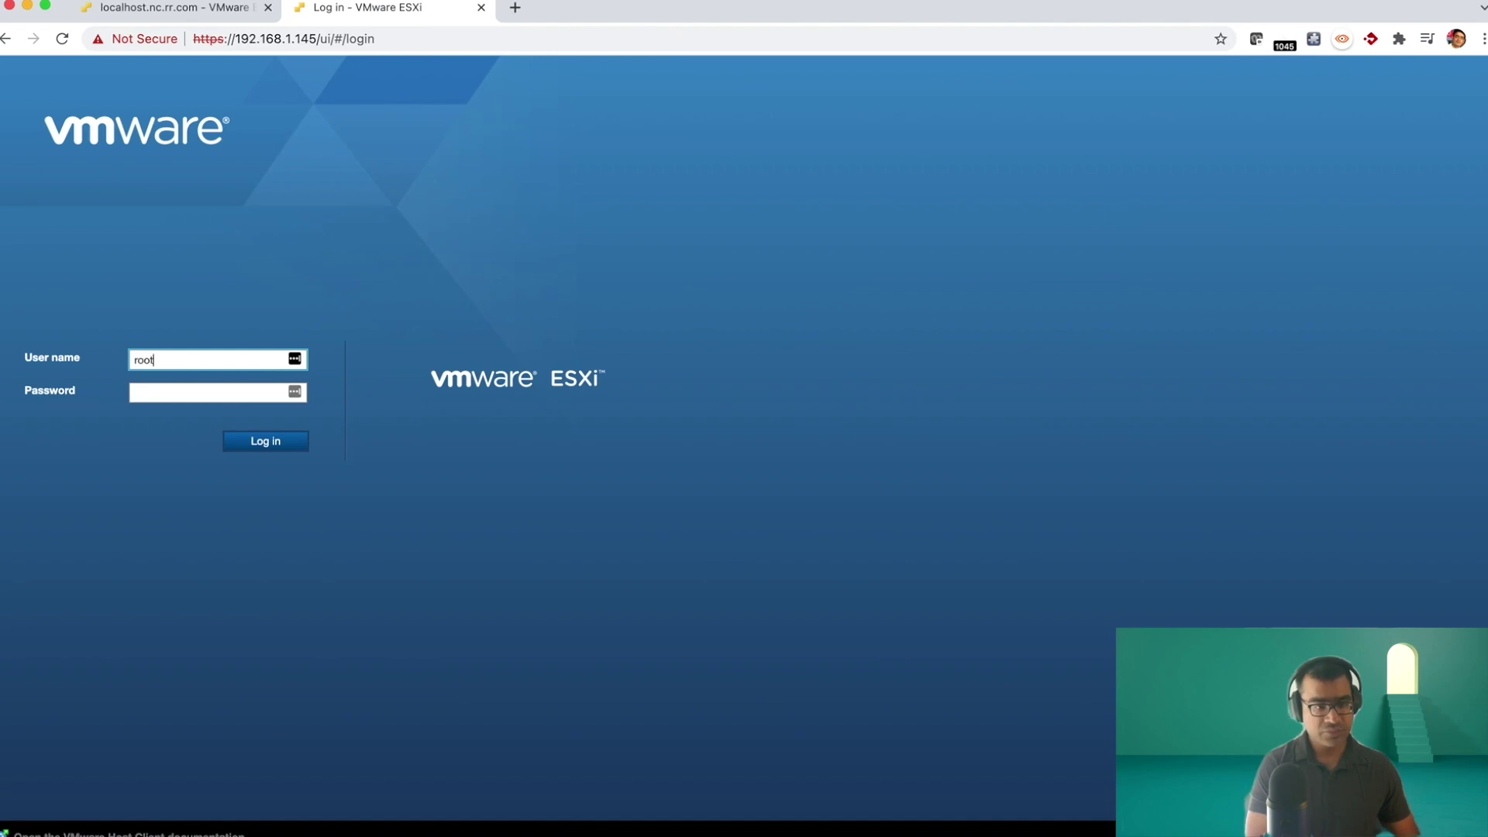
Log in to the ESXi host as root with the account password and decline saving the login to LastPass
key("Tab")
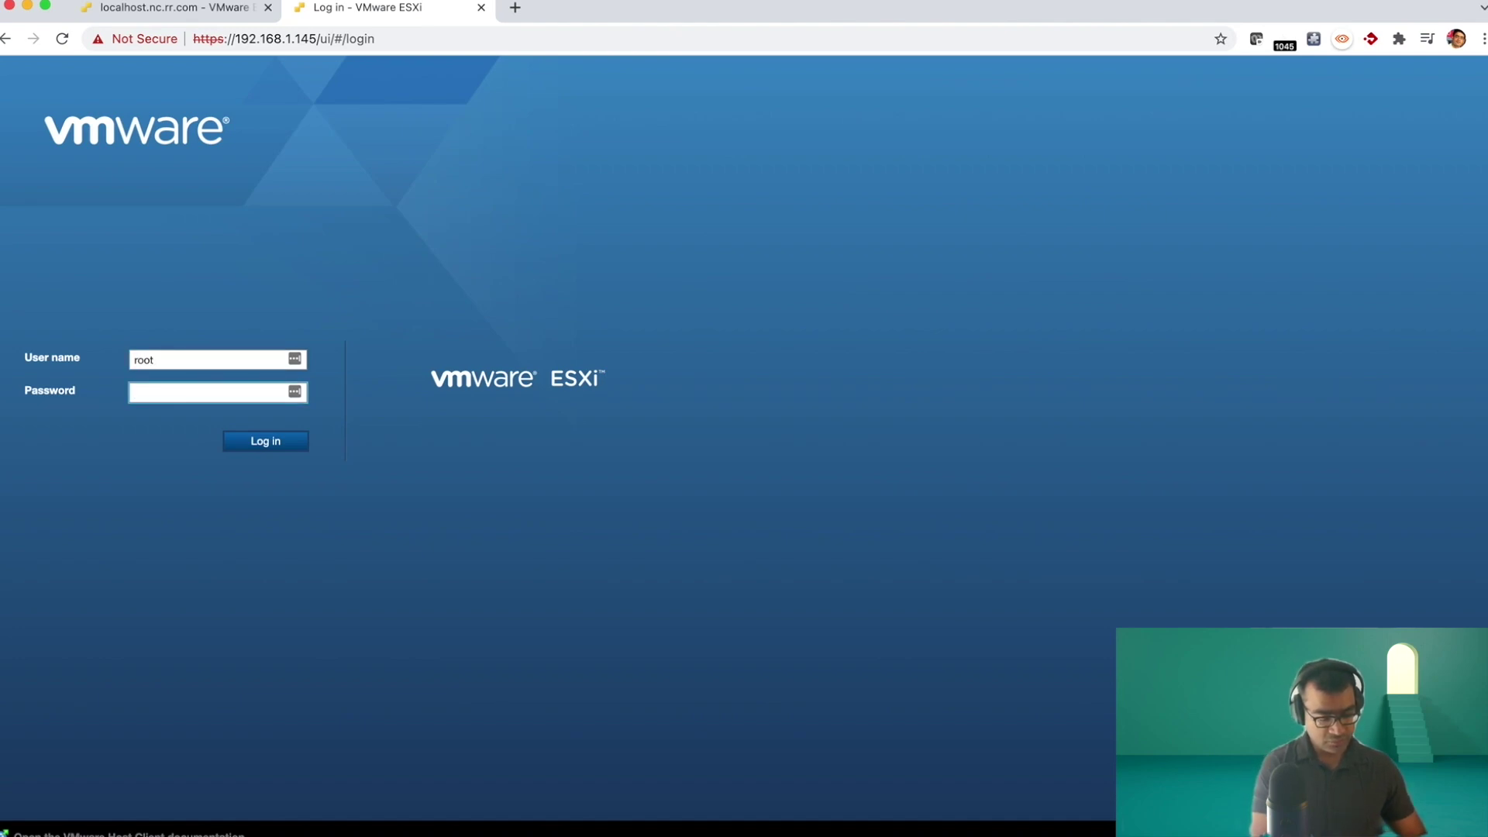
type("********")
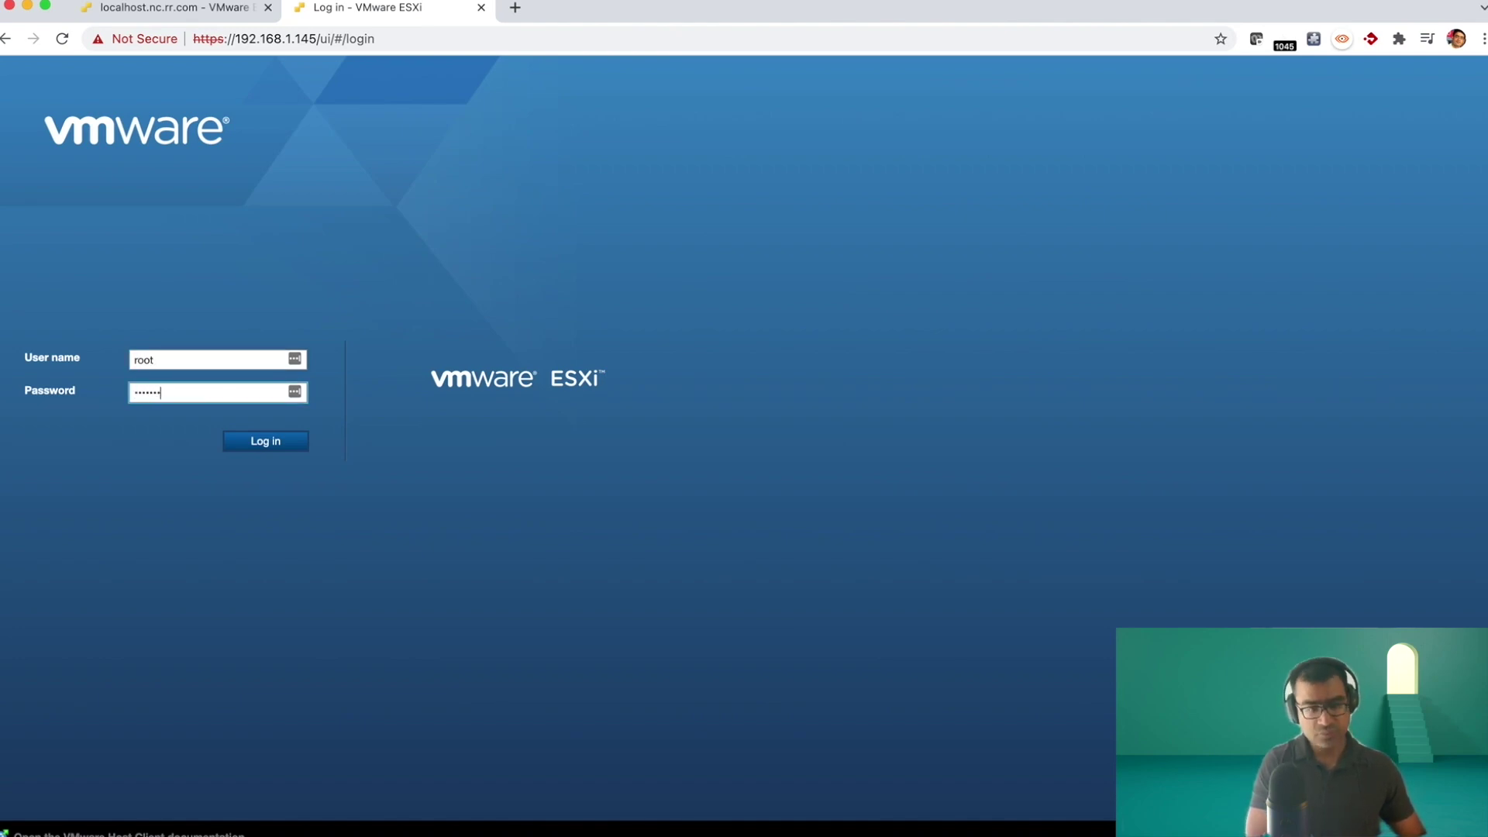
key("Return")
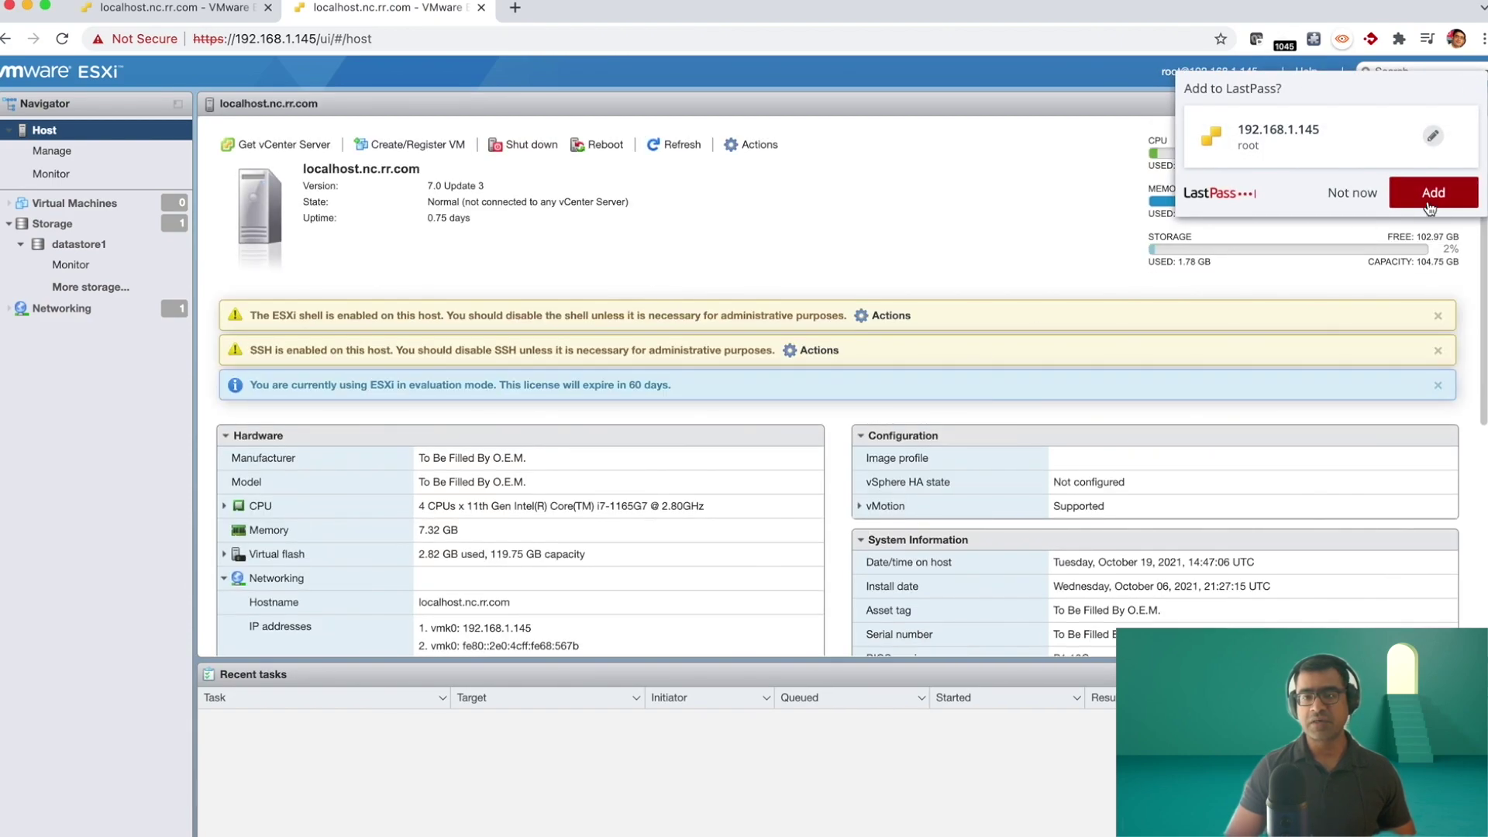
left_click(1336, 193)
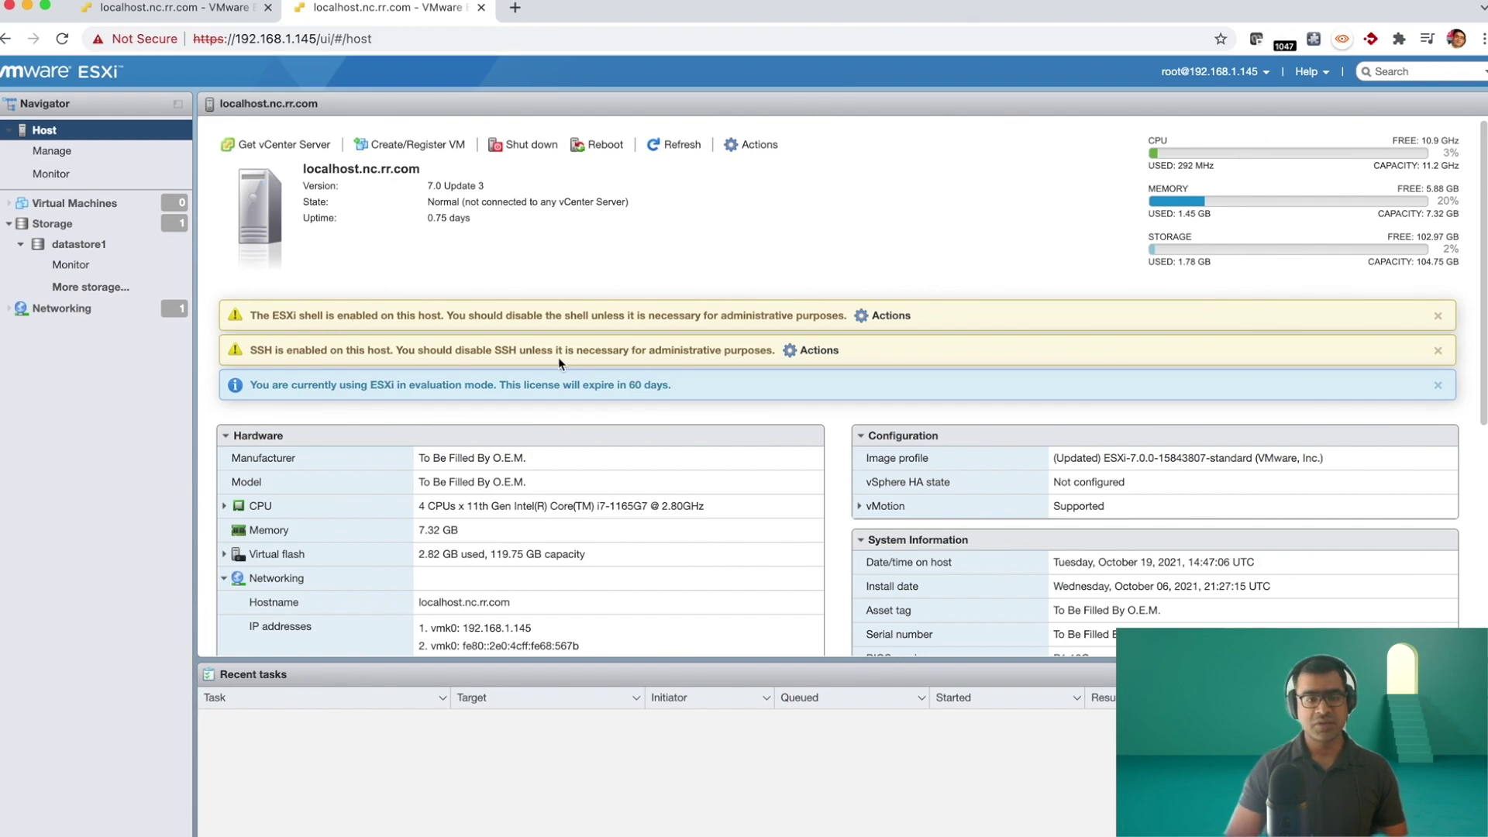
Review the host overview, including hardware, networking, storage, configuration, system information and the performance summary
scroll(683, 508, "down", 3)
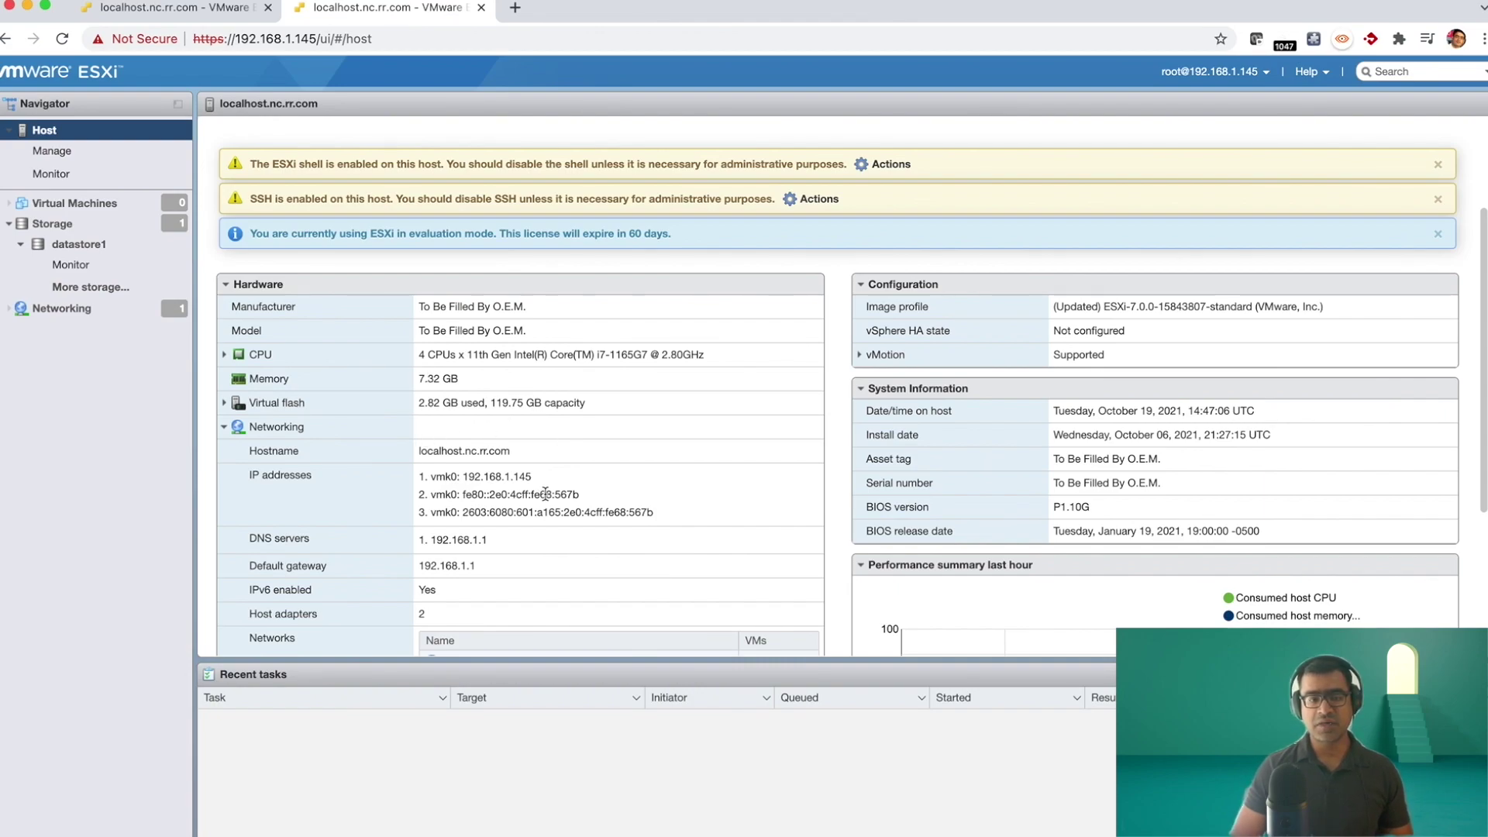
scroll(545, 494, "down", 3)
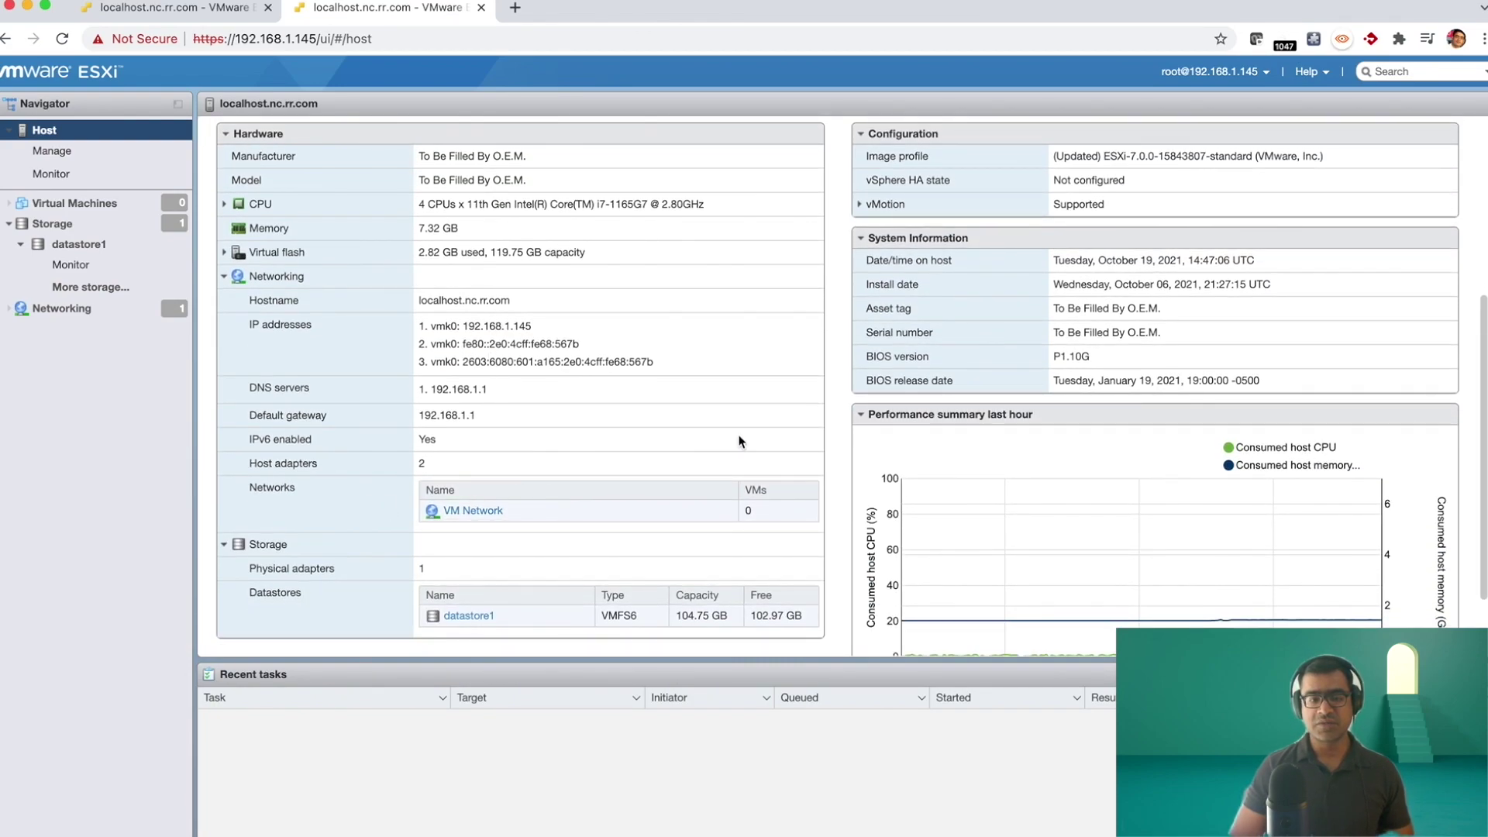
scroll(573, 482, "down", 2)
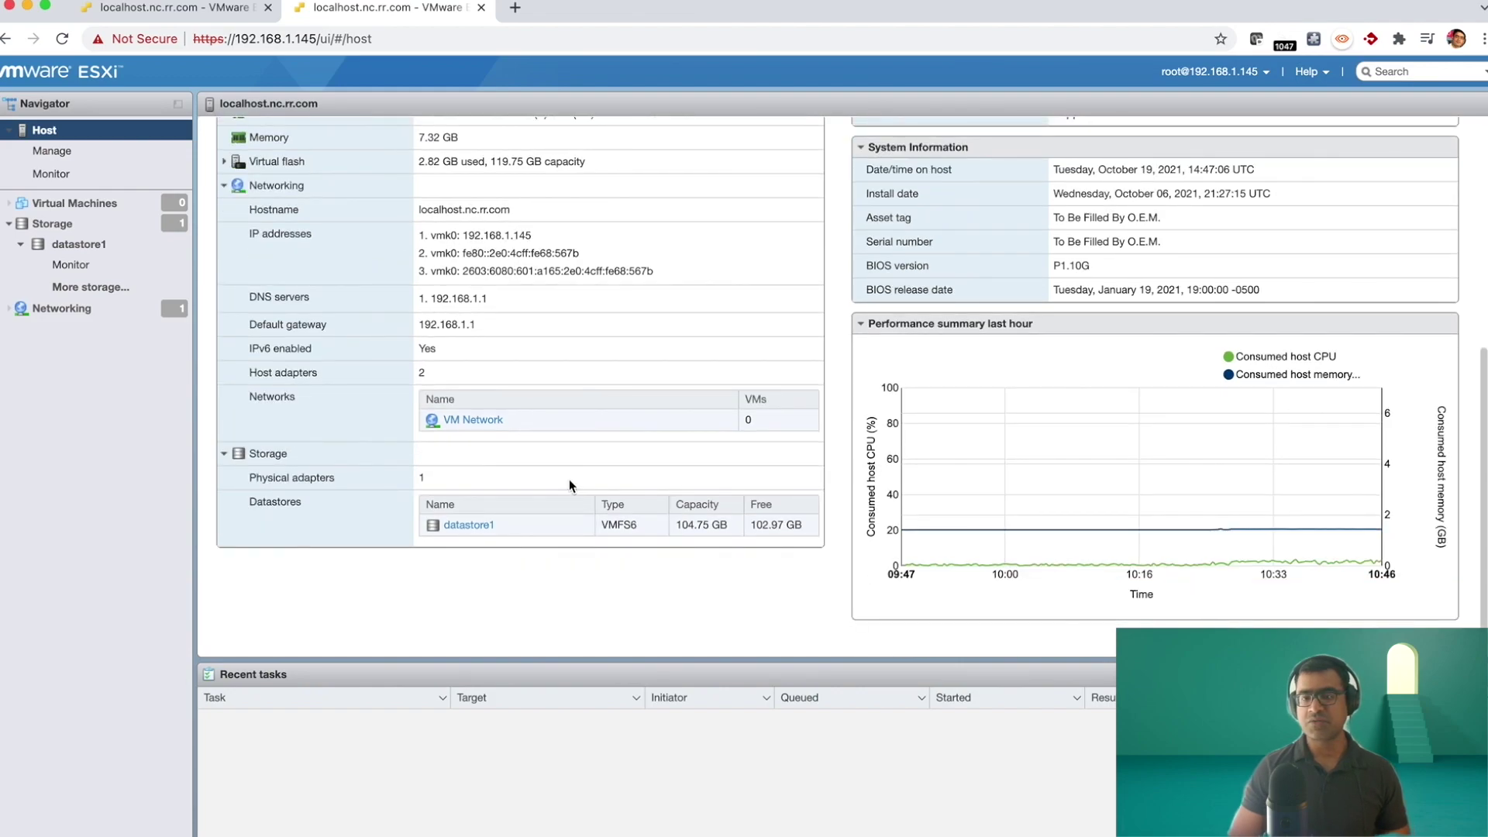
scroll(1095, 359, "up", 6)
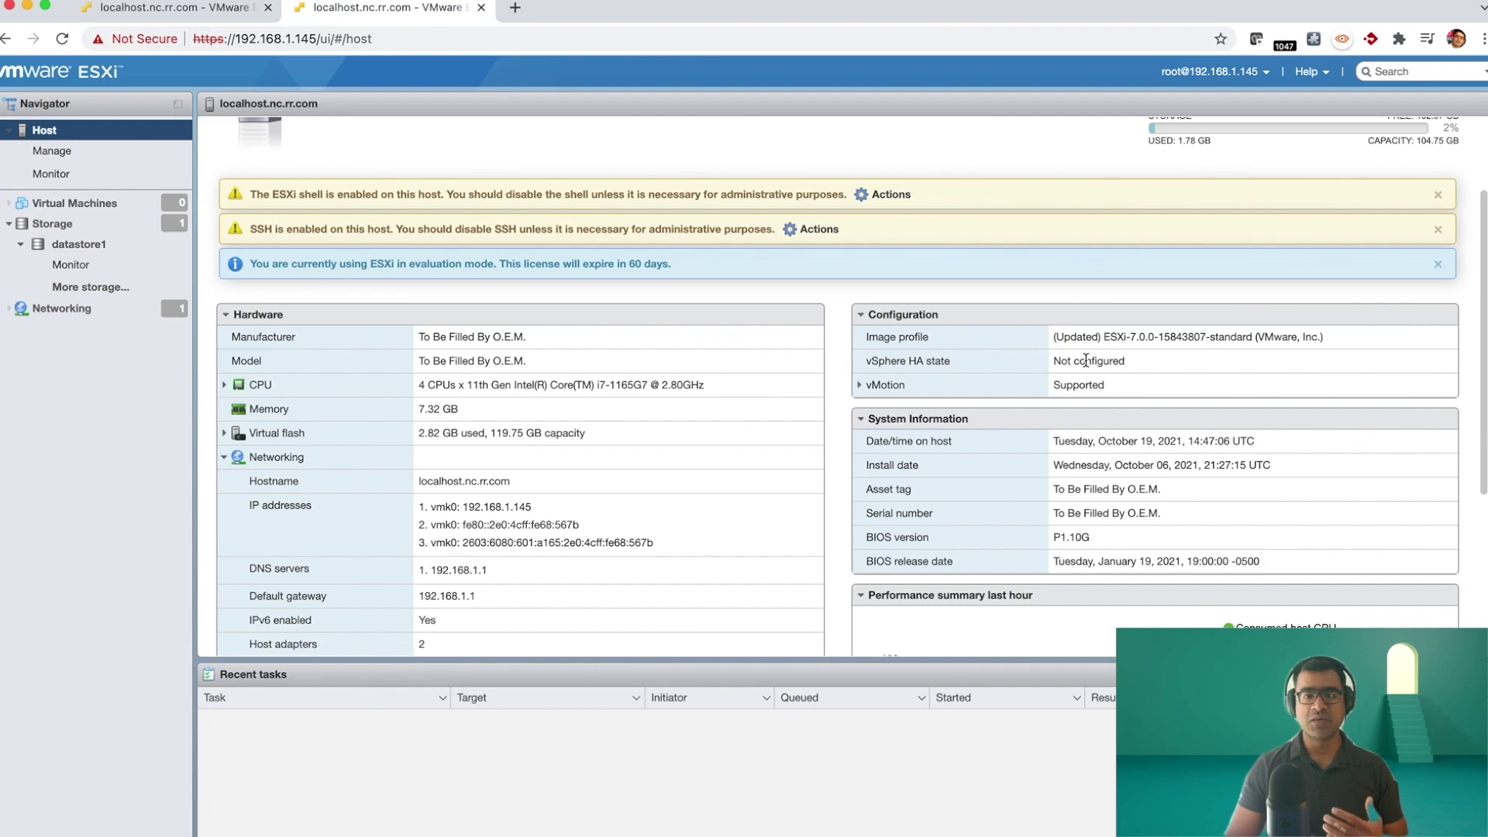
scroll(1016, 395, "up", 3)
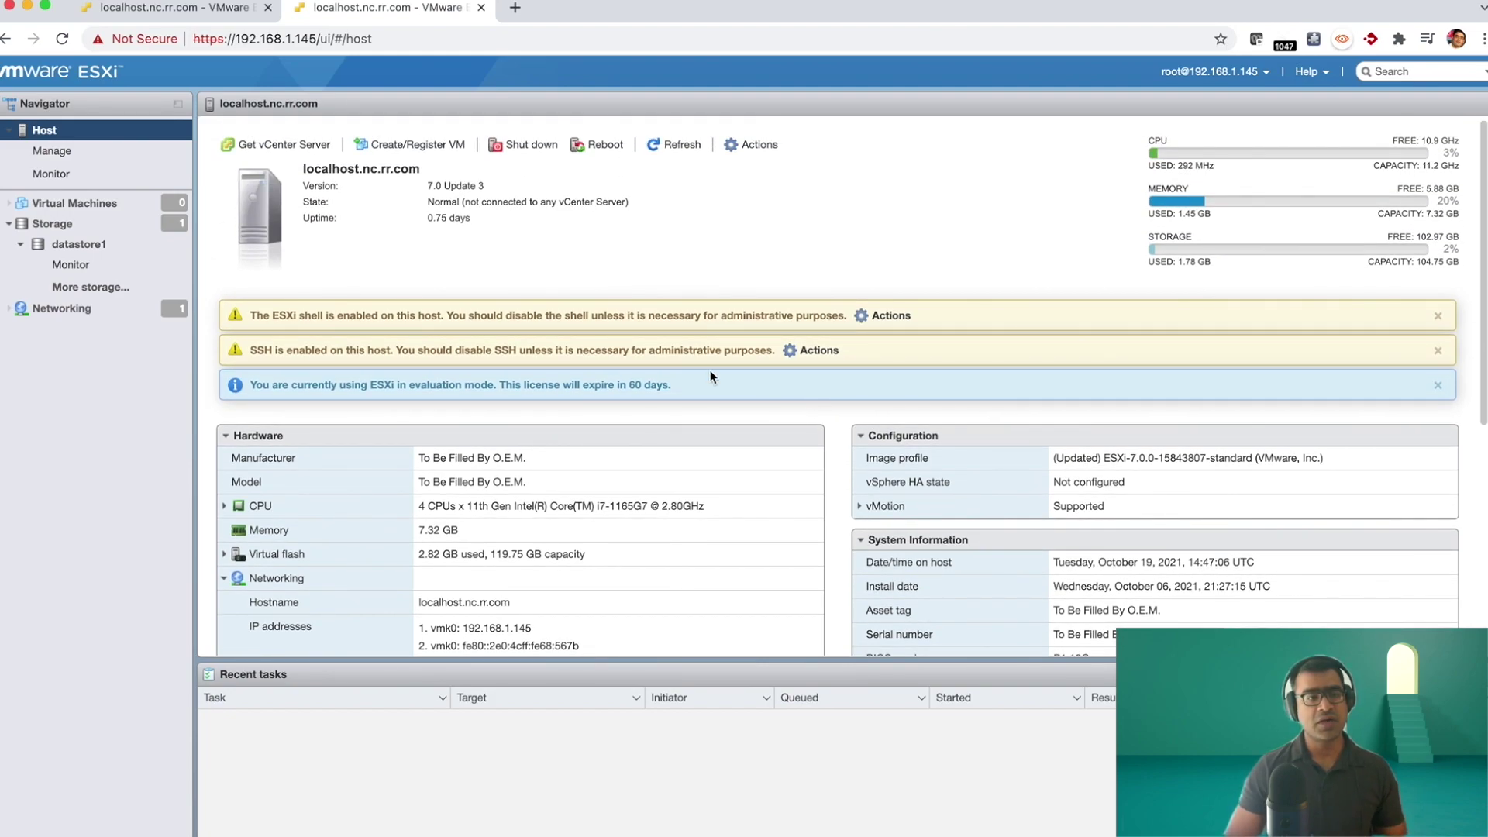
Open the host's management settings and look through the system's advanced settings list
left_click(61, 161)
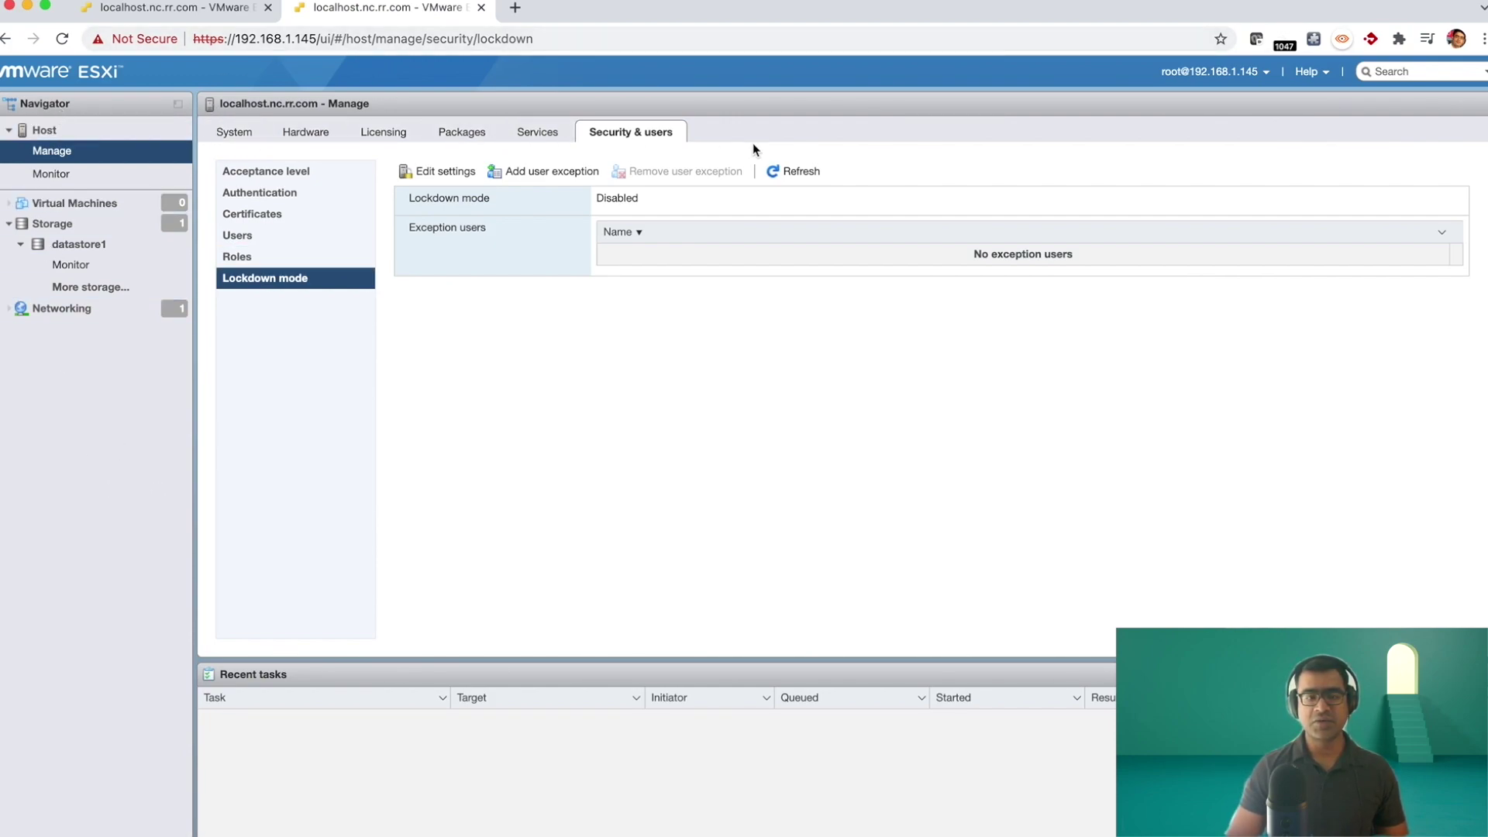
left_click(231, 136)
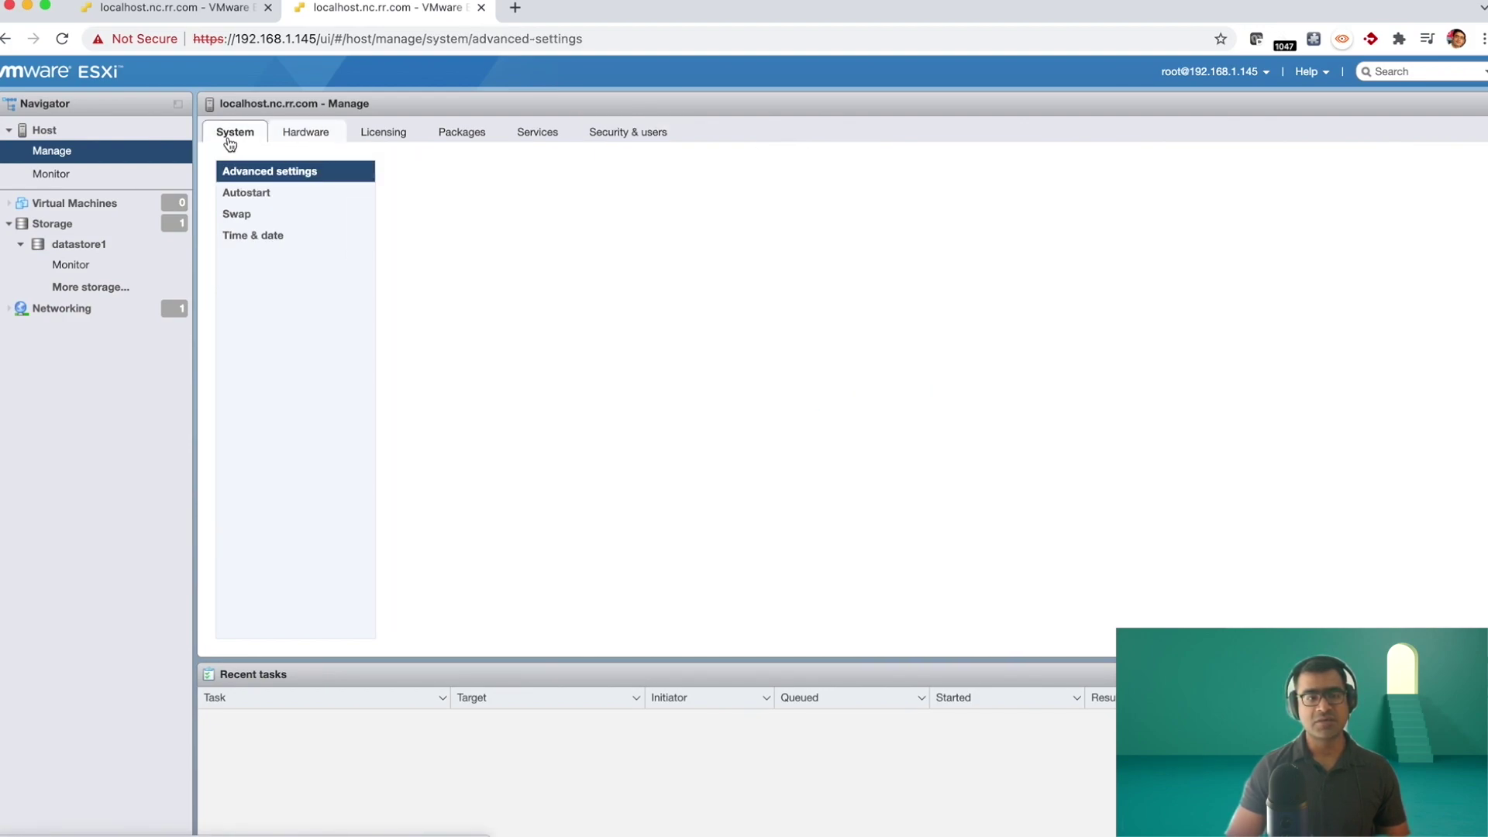
left_click(272, 138)
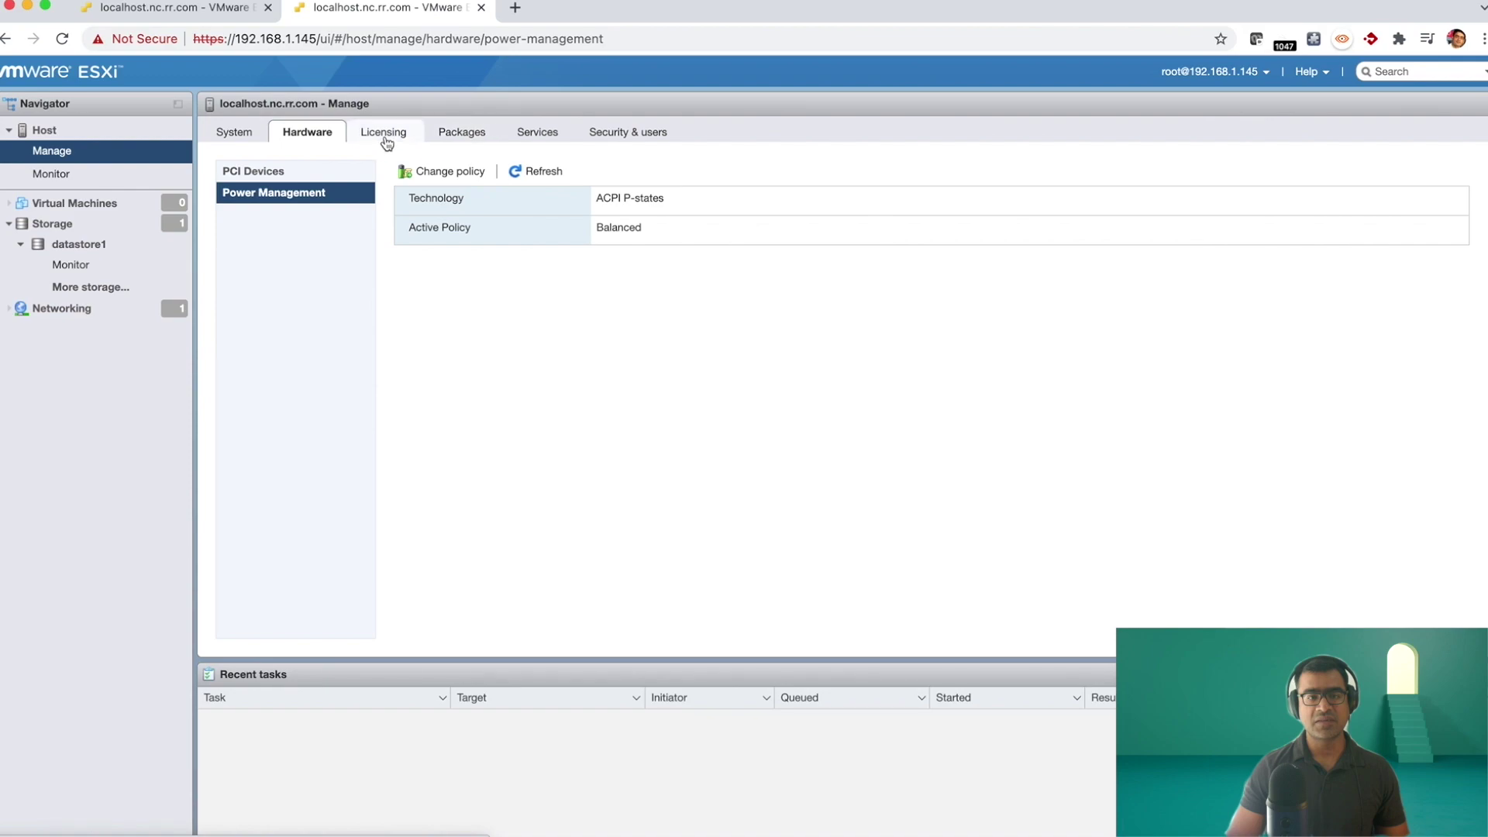
left_click(239, 138)
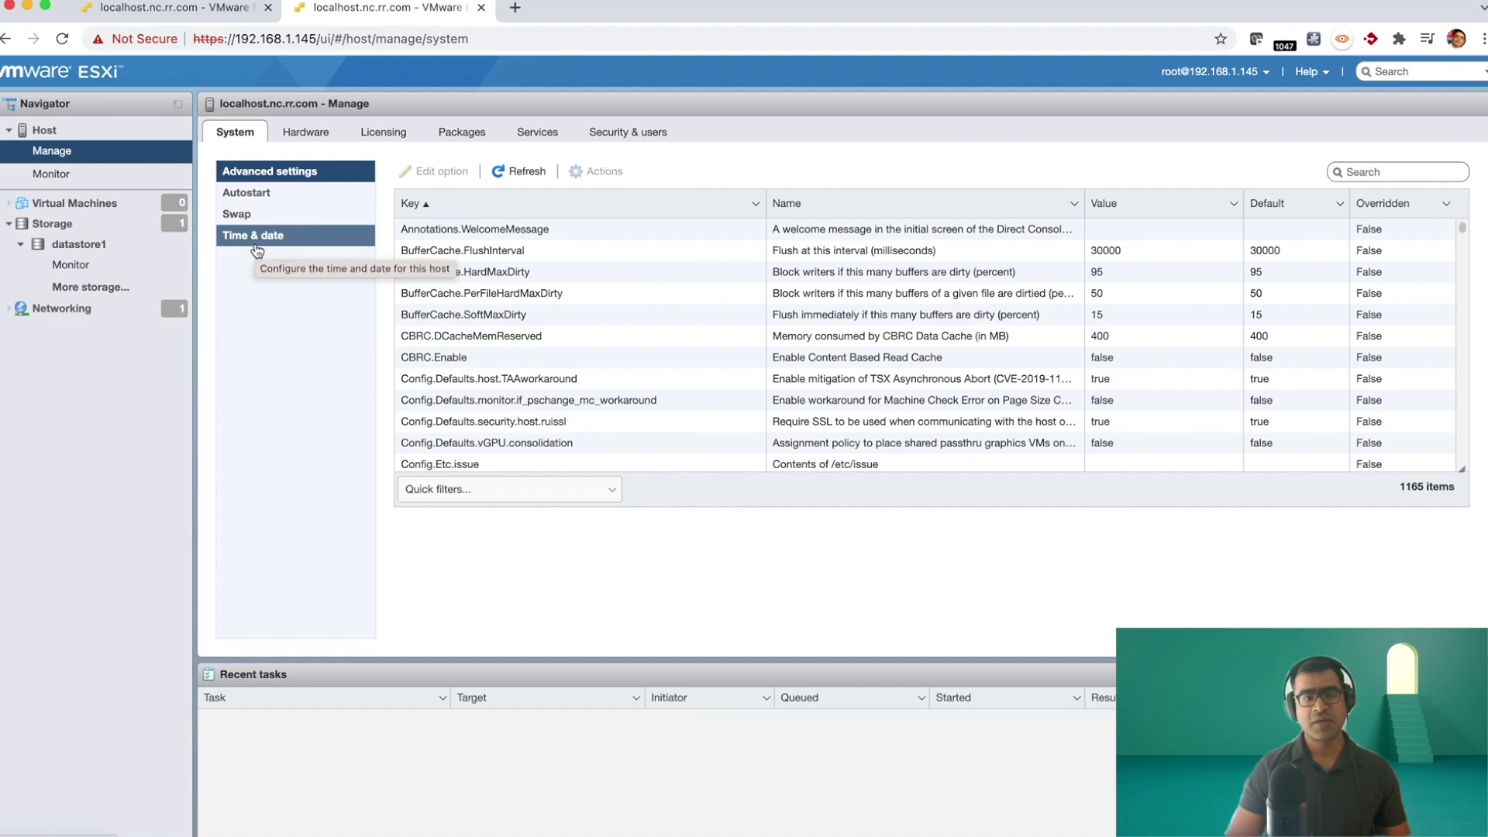
scroll(655, 339, "down", 3)
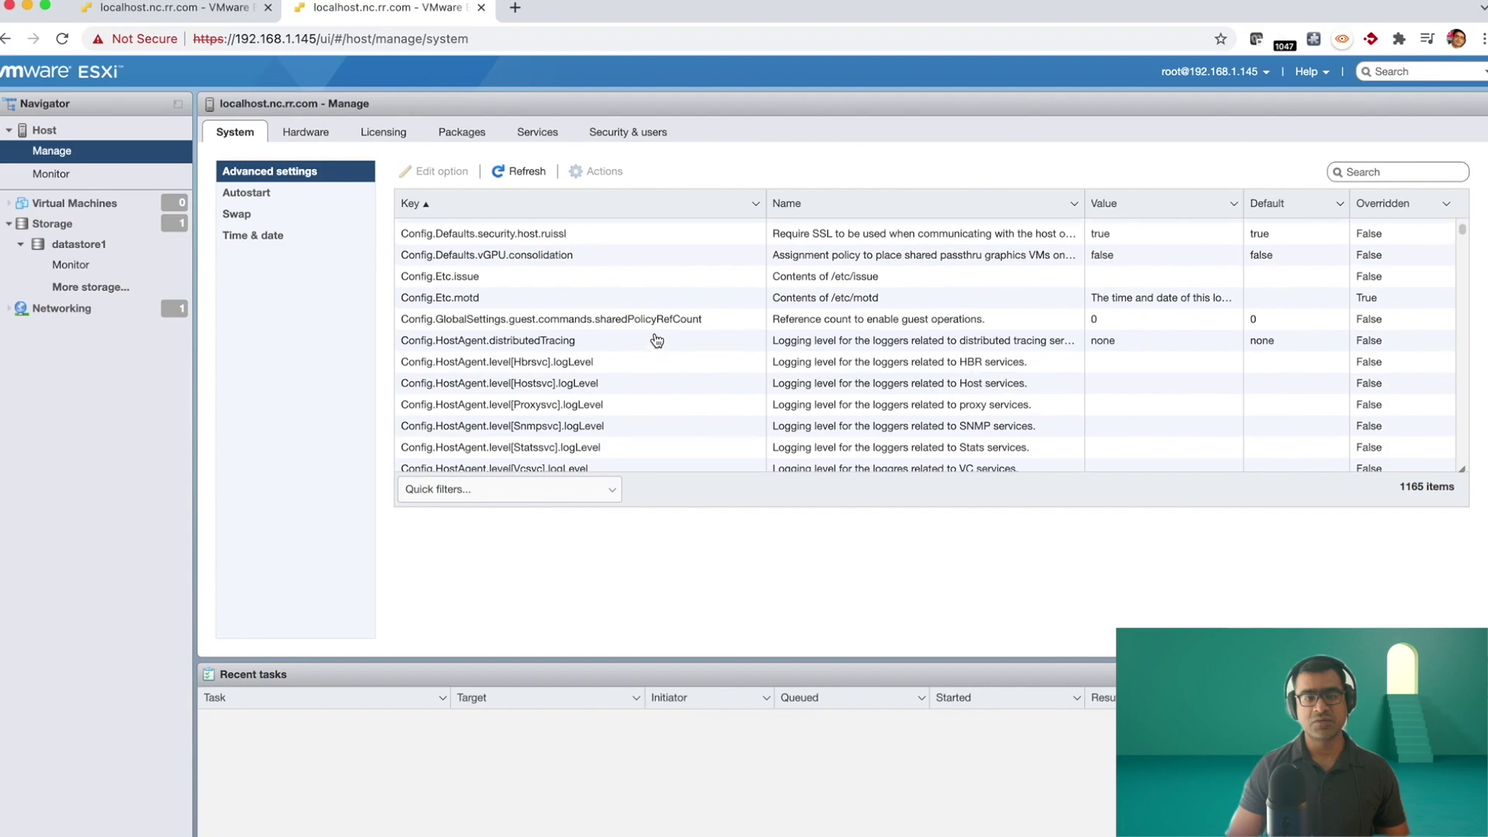
scroll(655, 338, "up", 3)
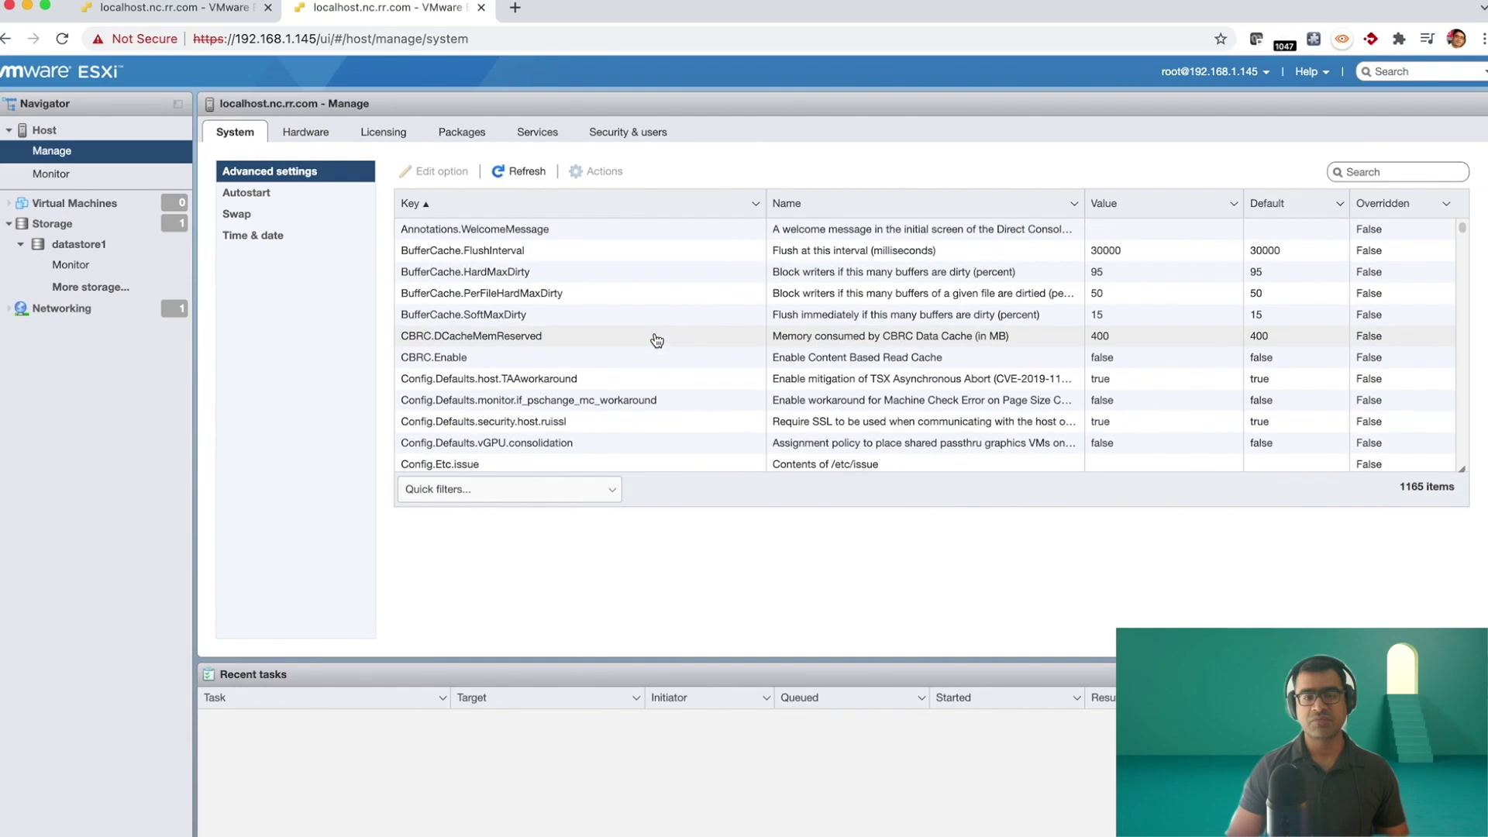
Examine the host's hardware and look through the full list of PCI devices
left_click(307, 140)
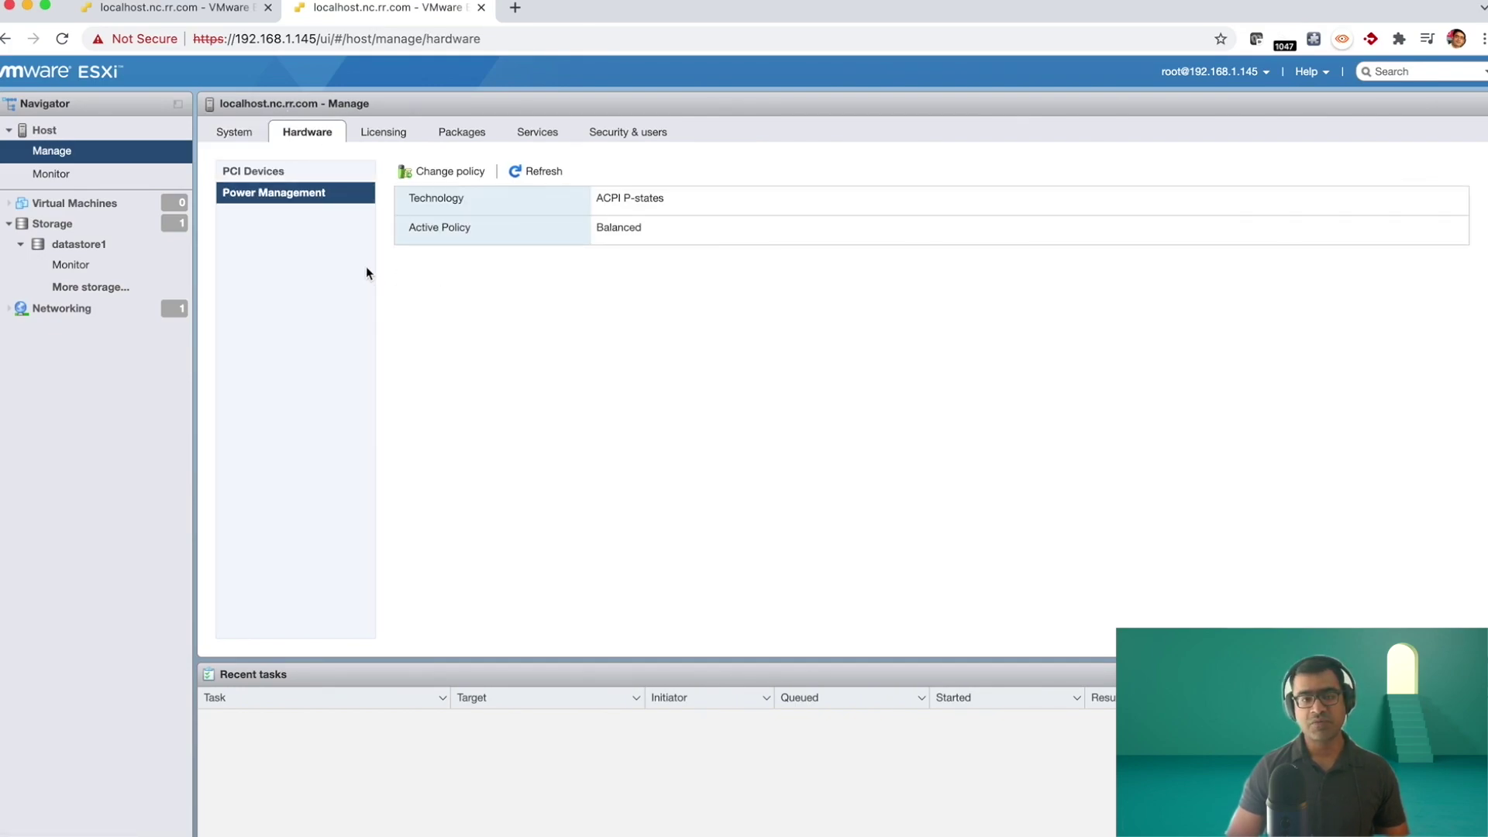
left_click(259, 183)
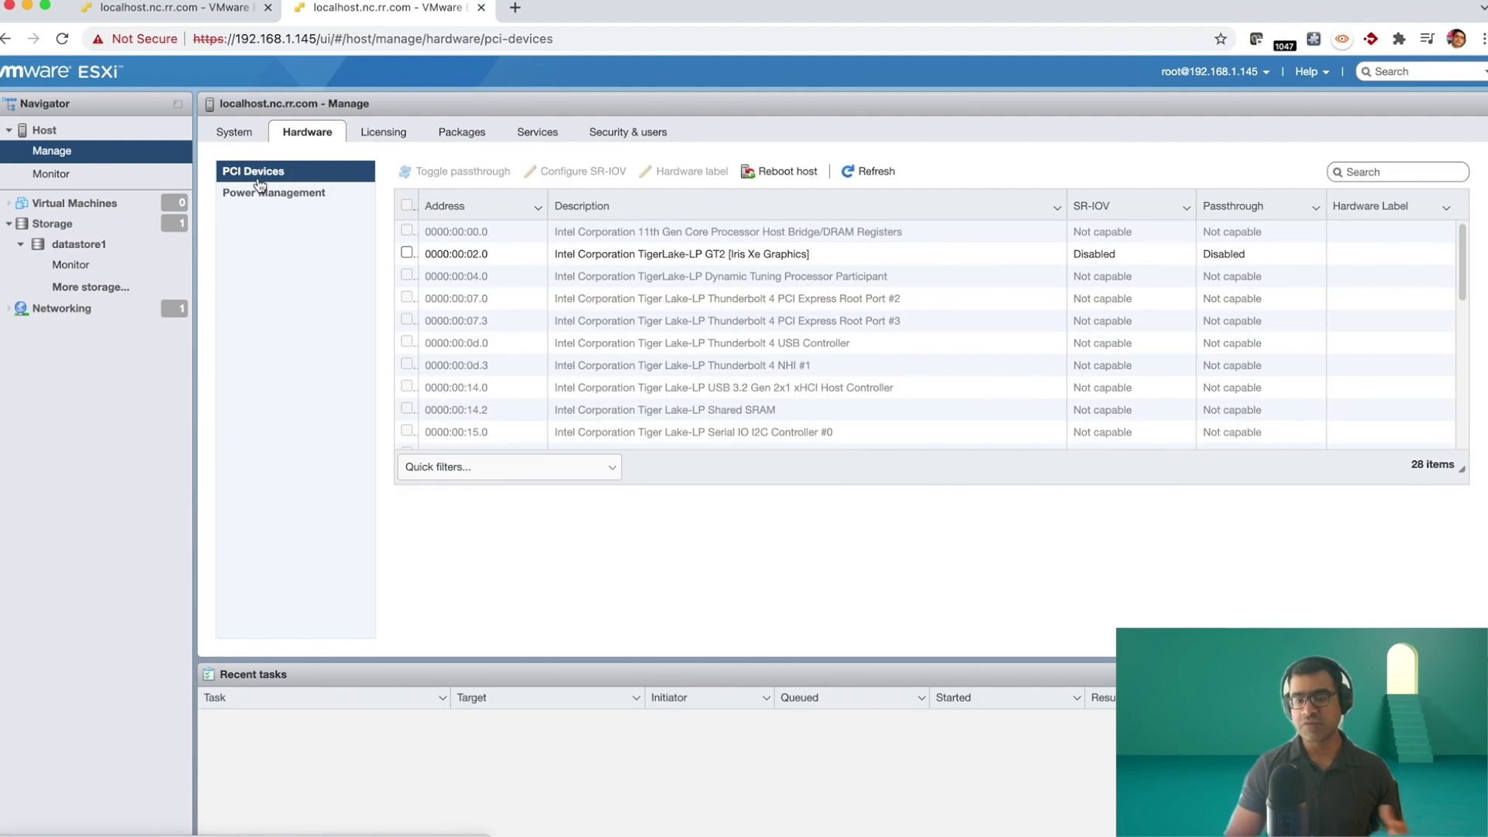
scroll(896, 356, "down", 5)
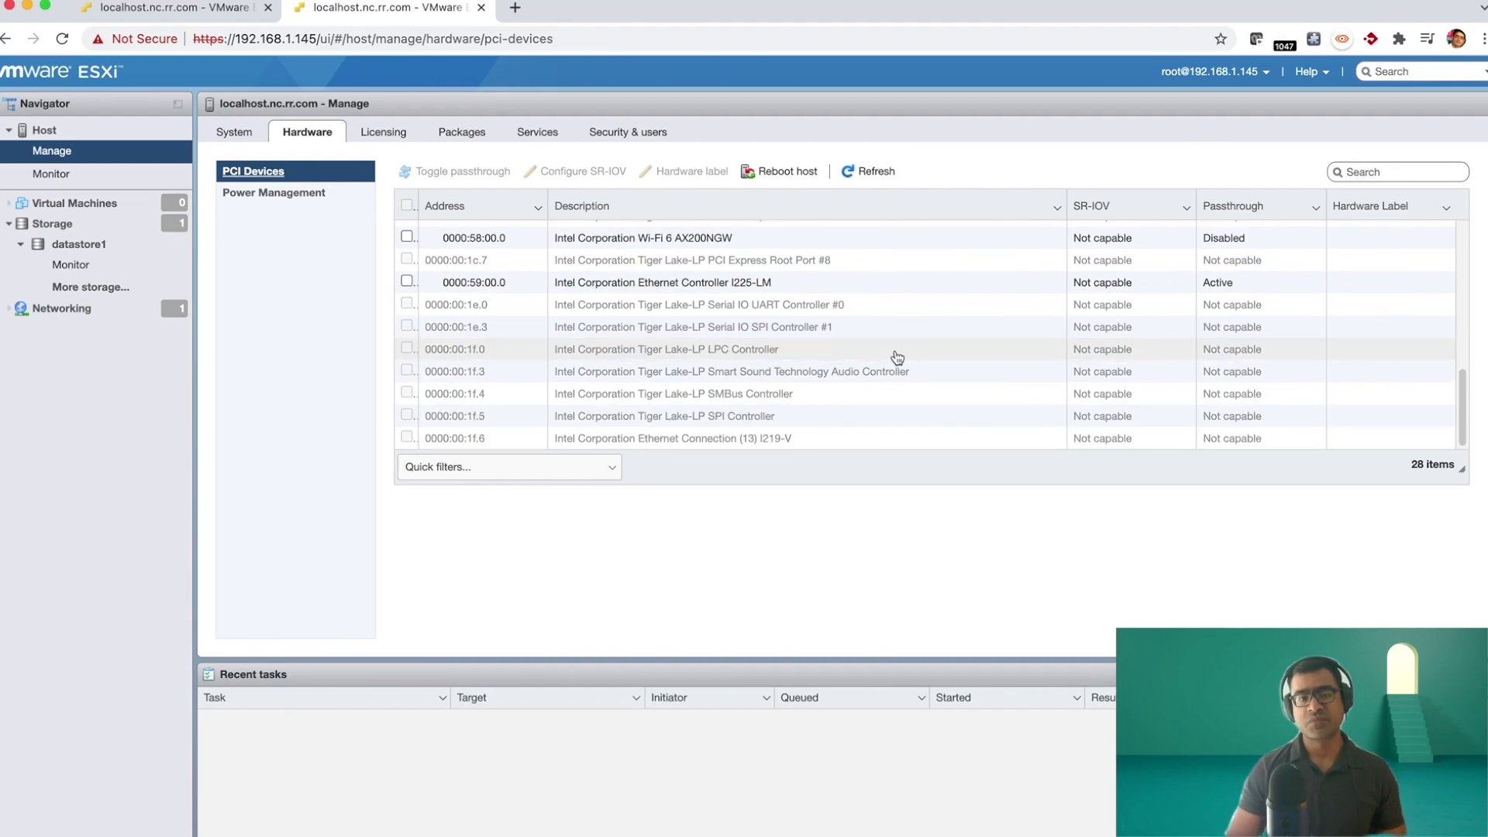
scroll(896, 356, "up", 5)
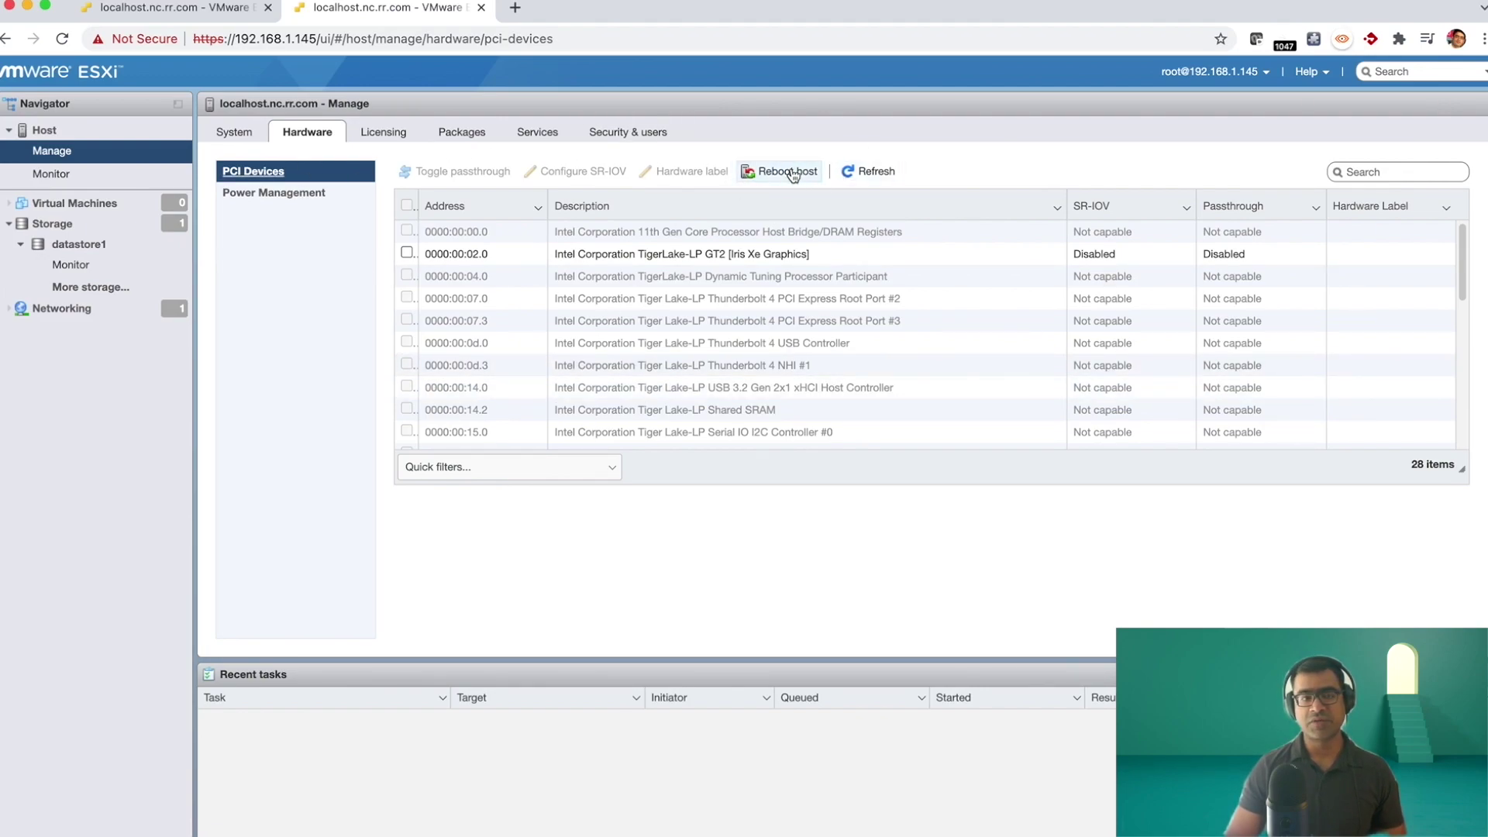
Review the host's license details and feature list, and view the Assign license dialog without assigning a license
left_click(388, 133)
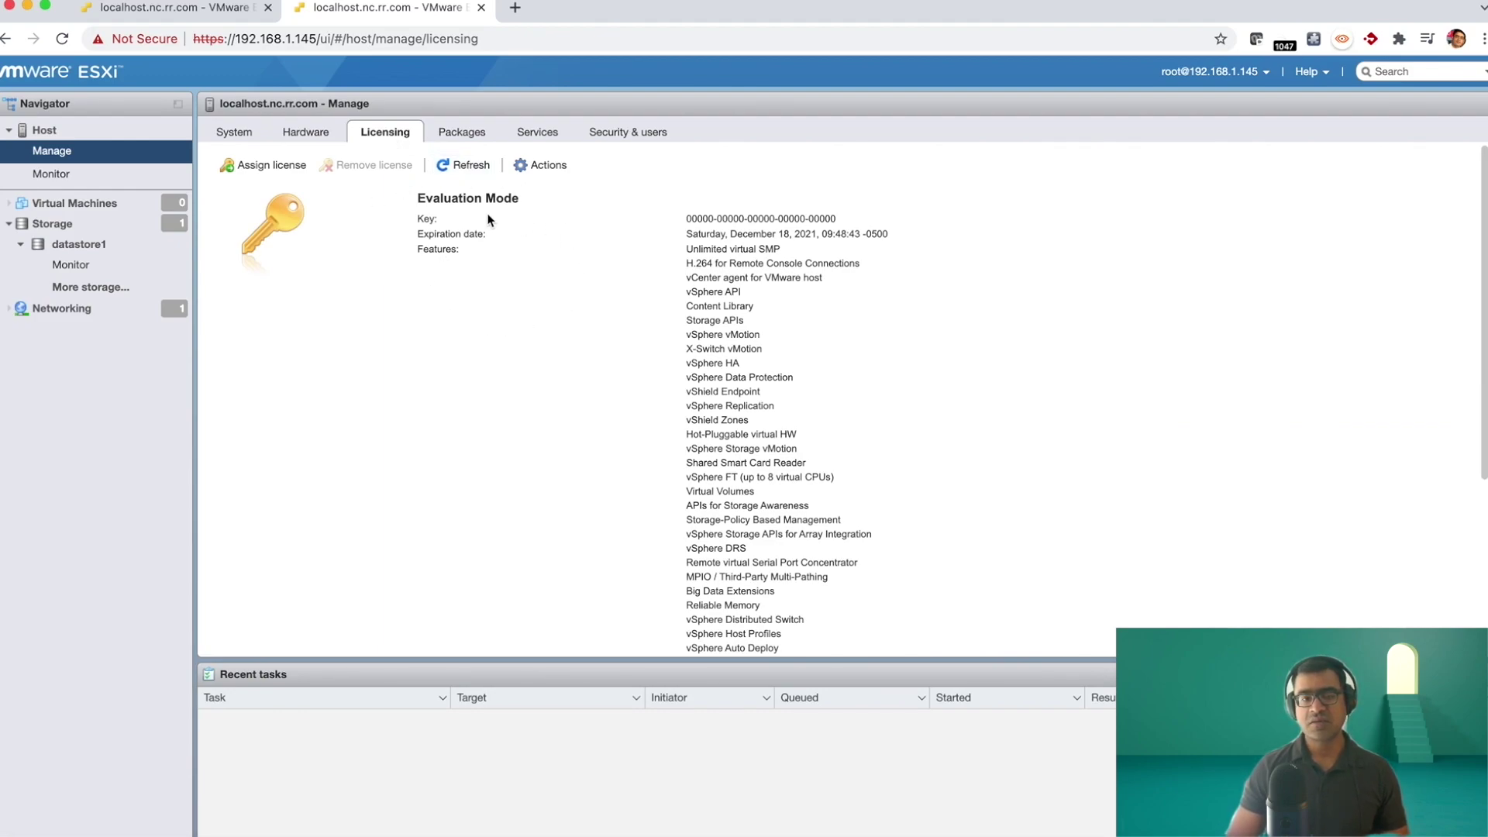
scroll(942, 356, "down", 5)
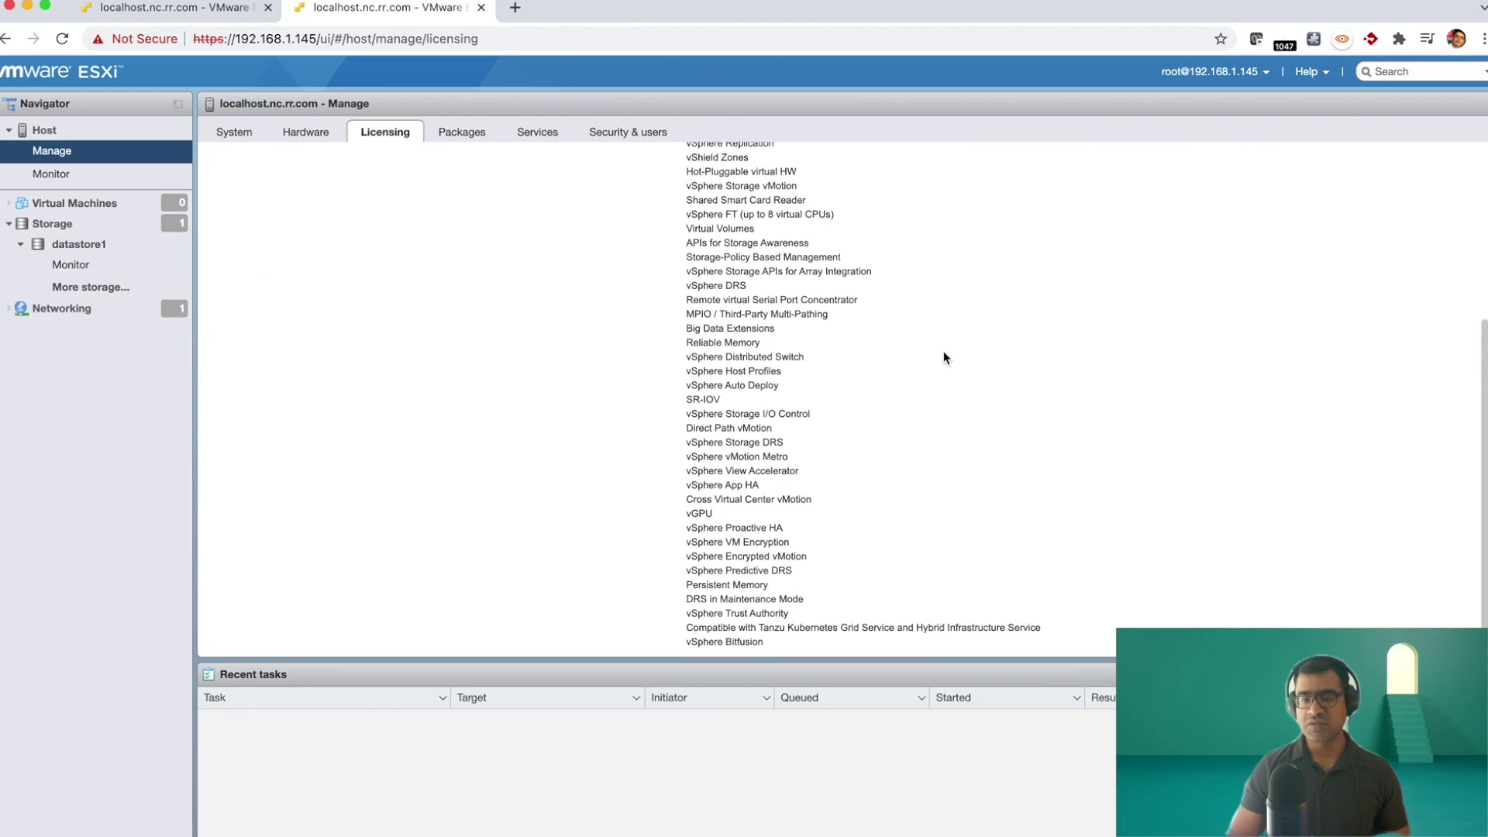
scroll(944, 357, "up", 5)
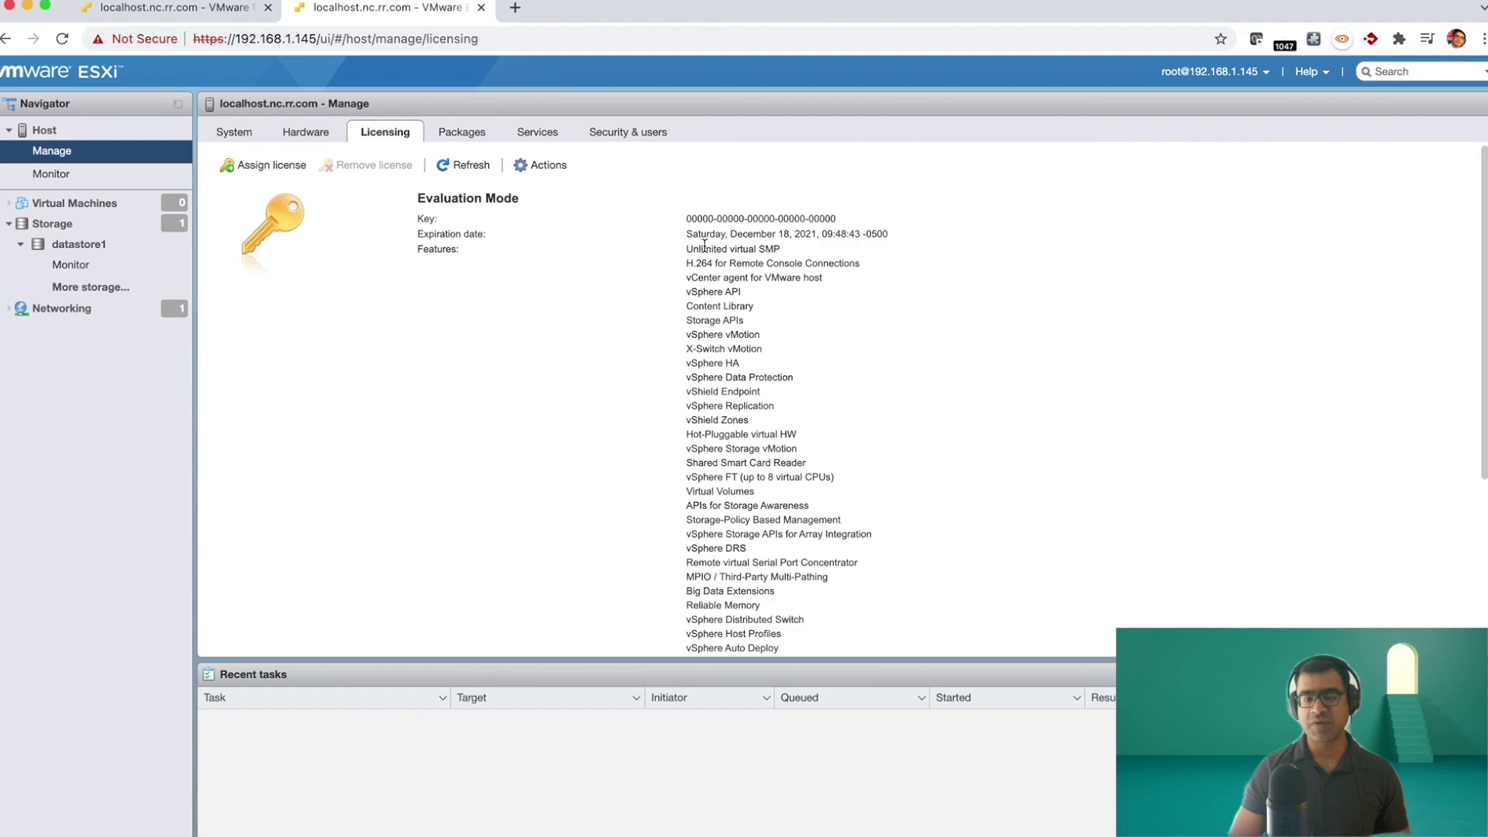
scroll(775, 224, "down", 5)
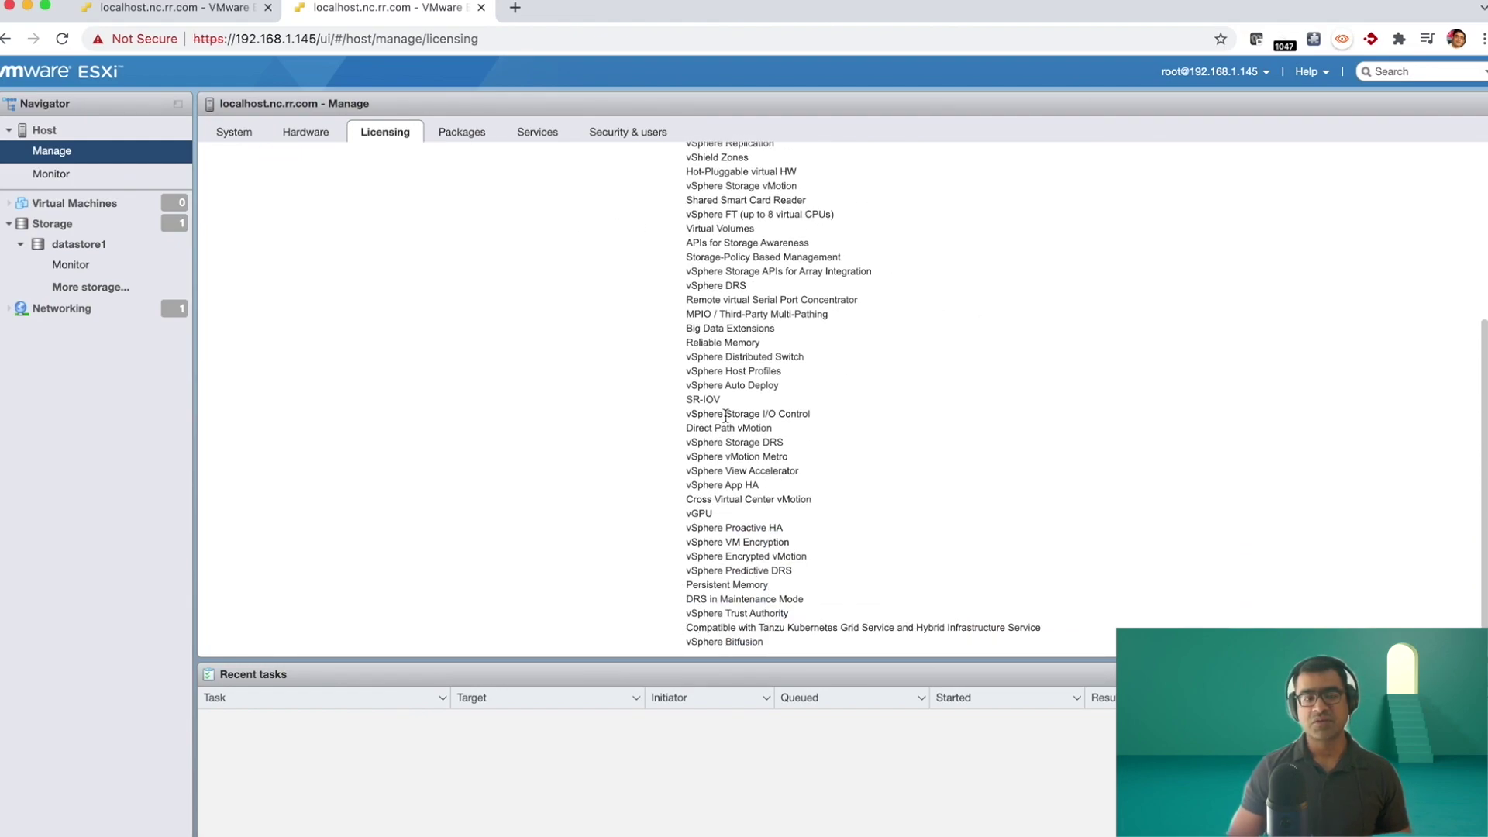
scroll(872, 408, "up", 5)
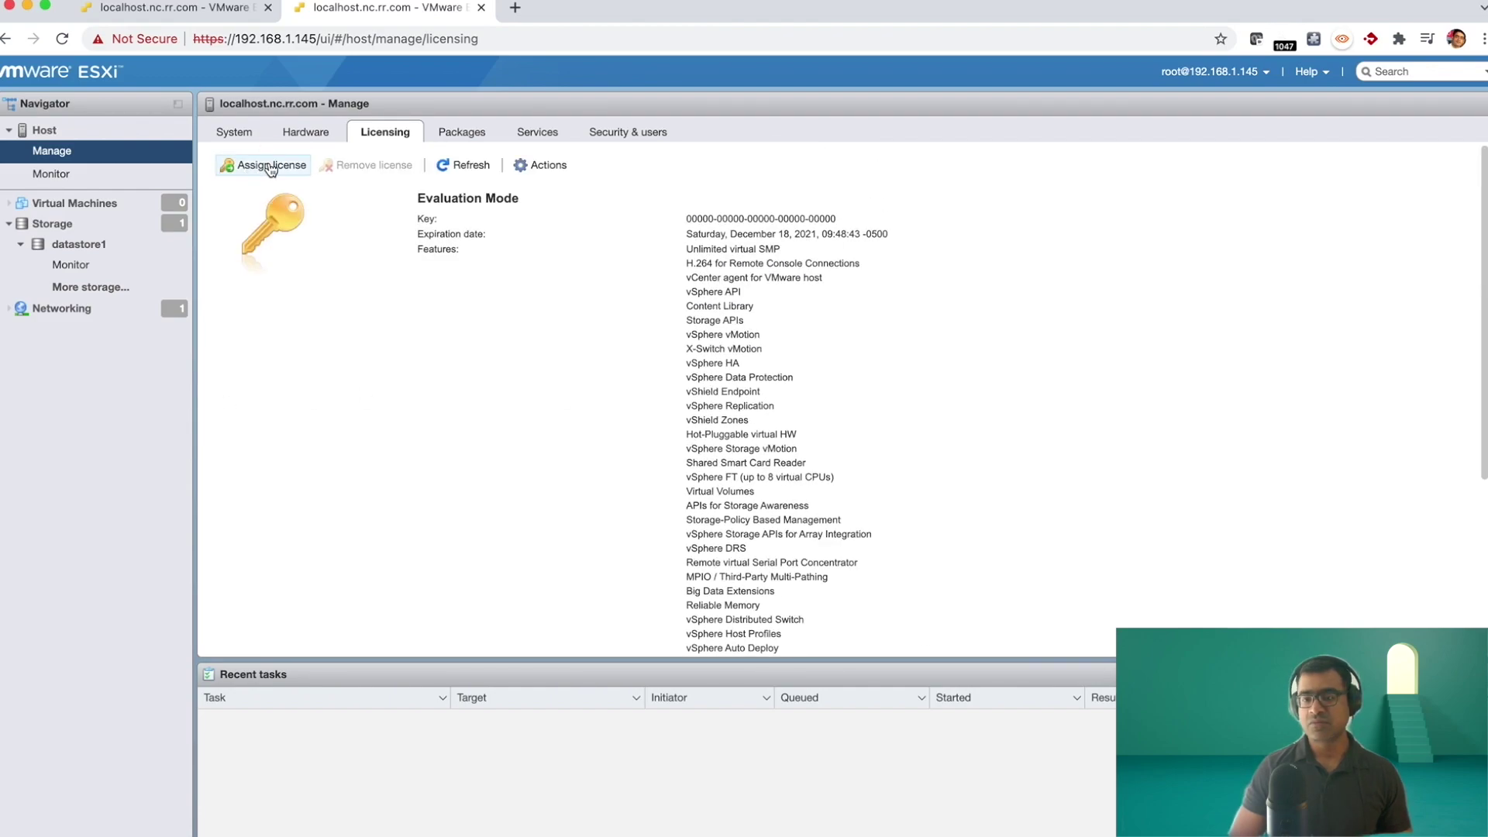
left_click(248, 171)
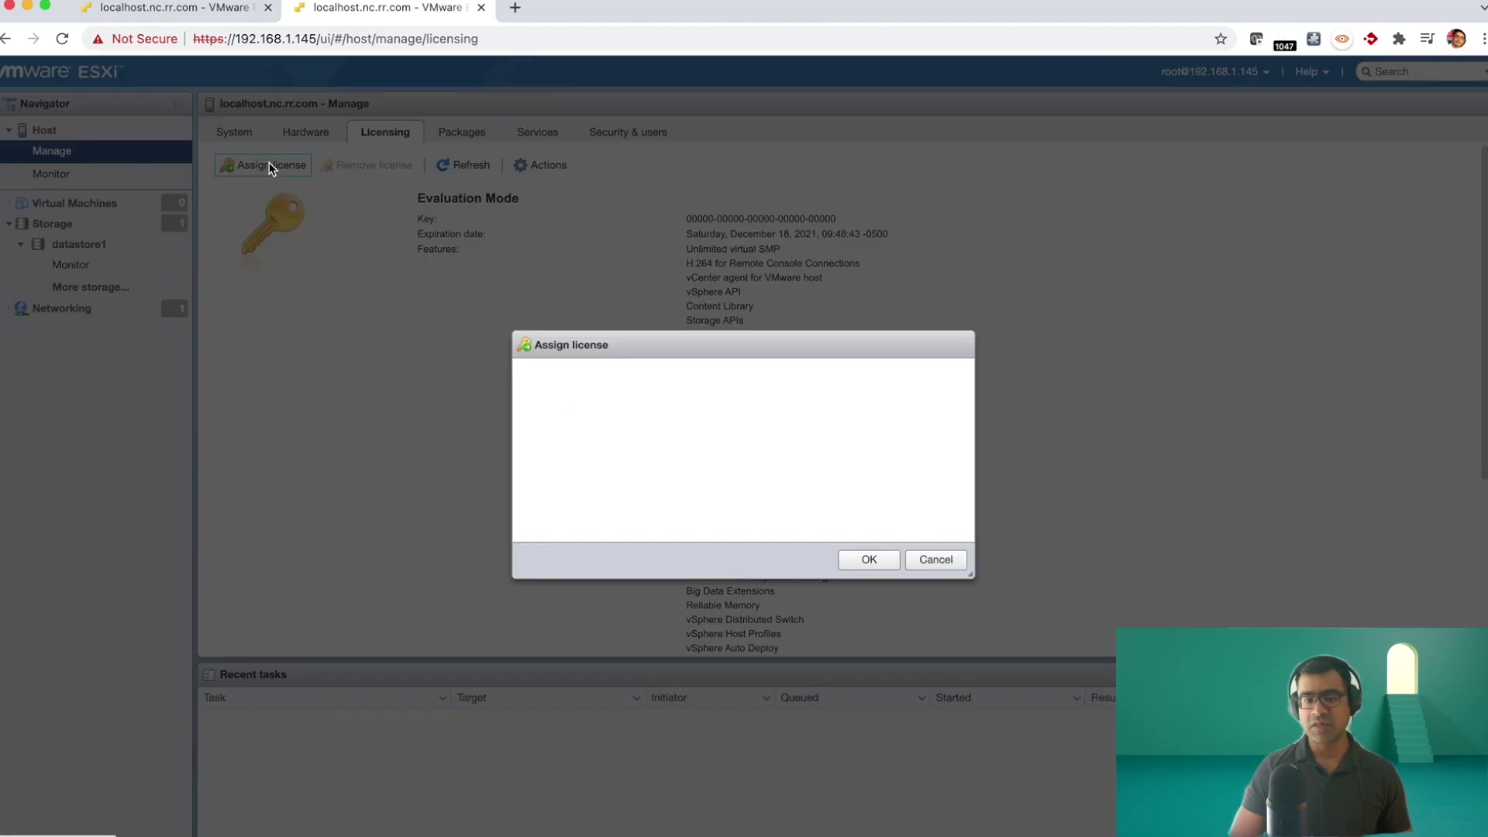
left_click(937, 570)
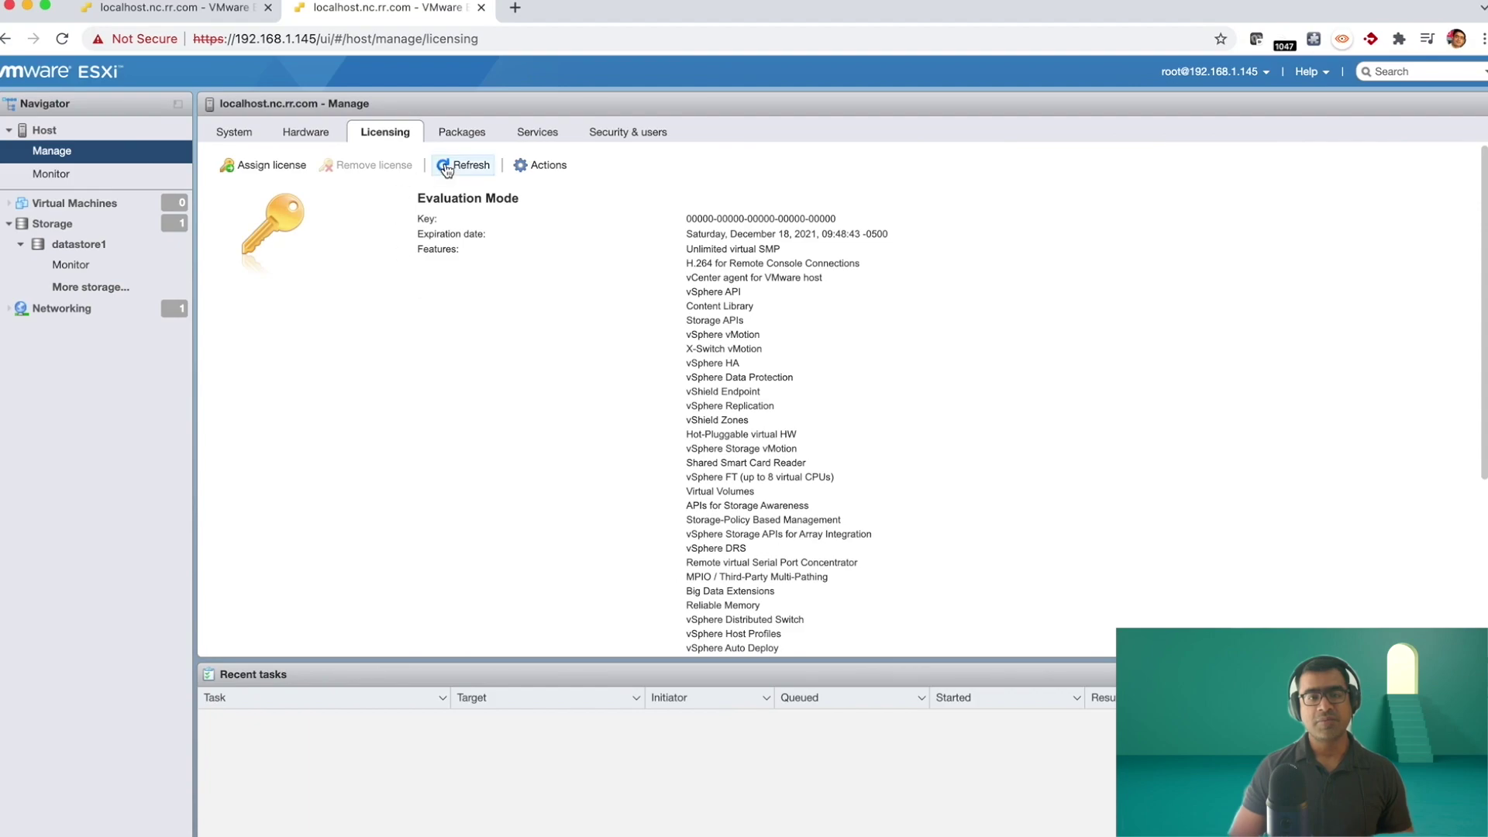
Look through the software packages installed on the host
left_click(475, 135)
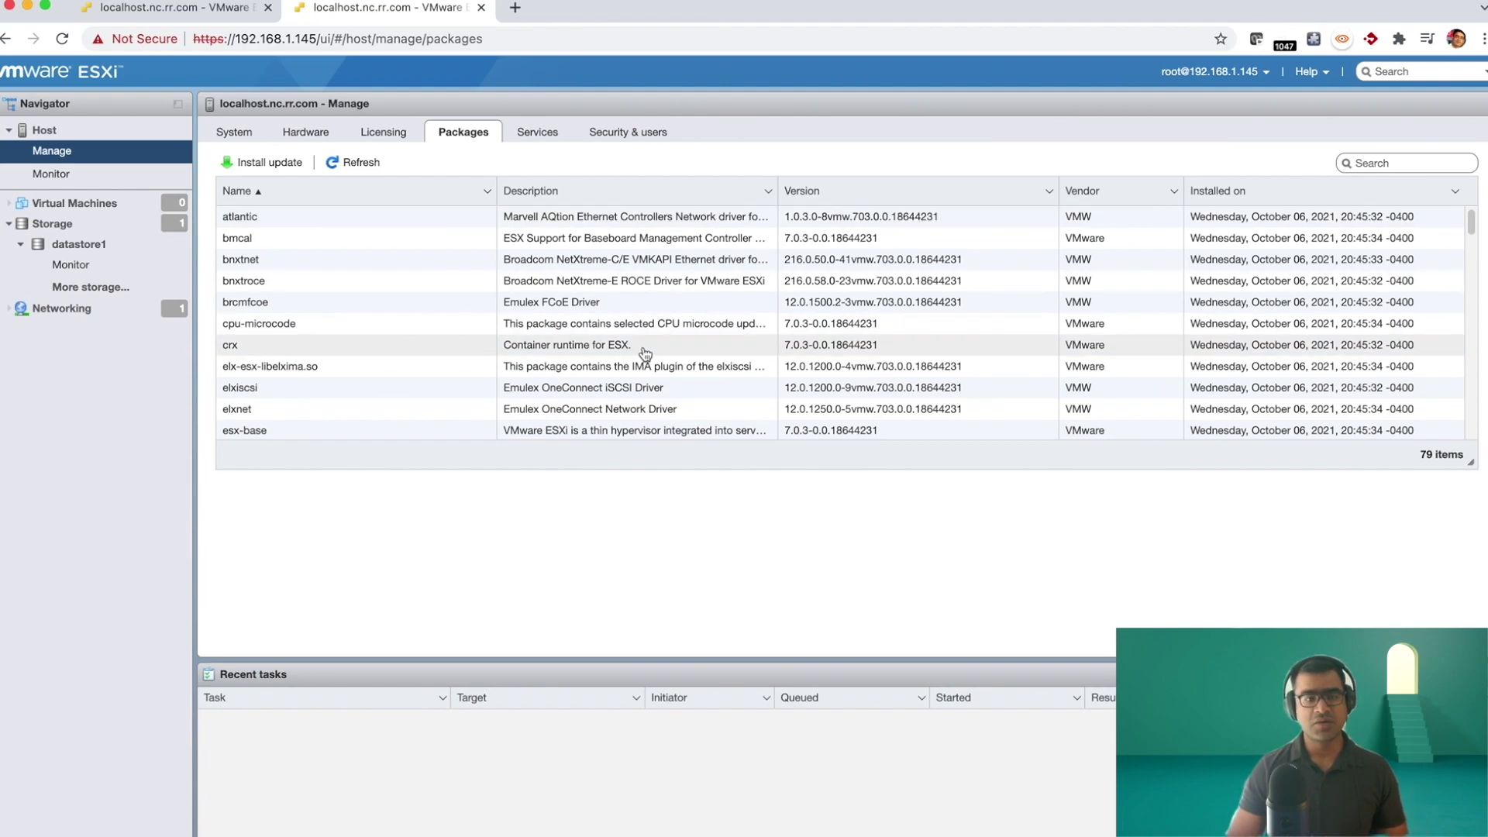
scroll(645, 354, "down", 15)
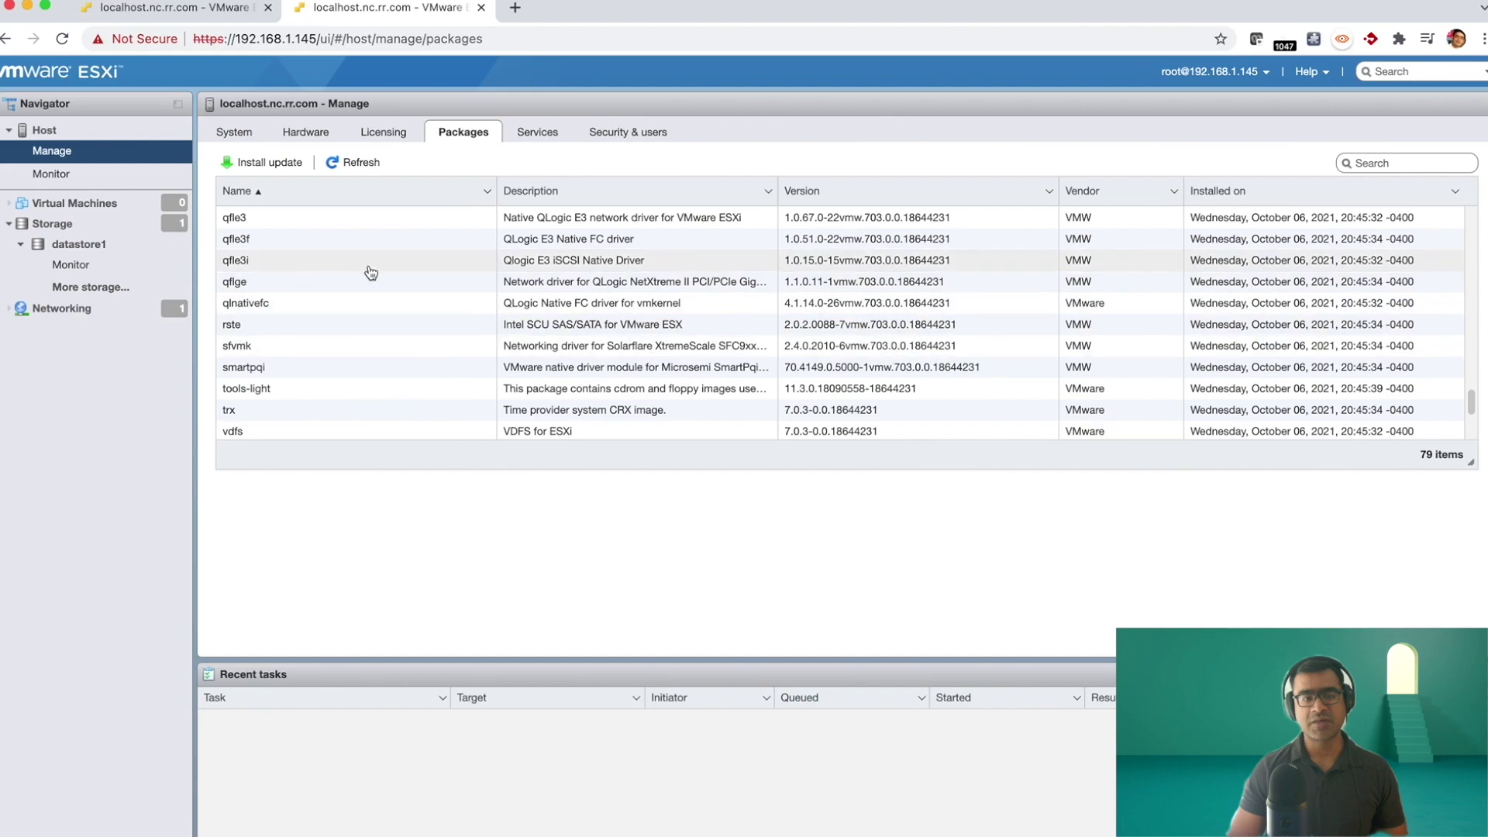
scroll(365, 272, "up", 15)
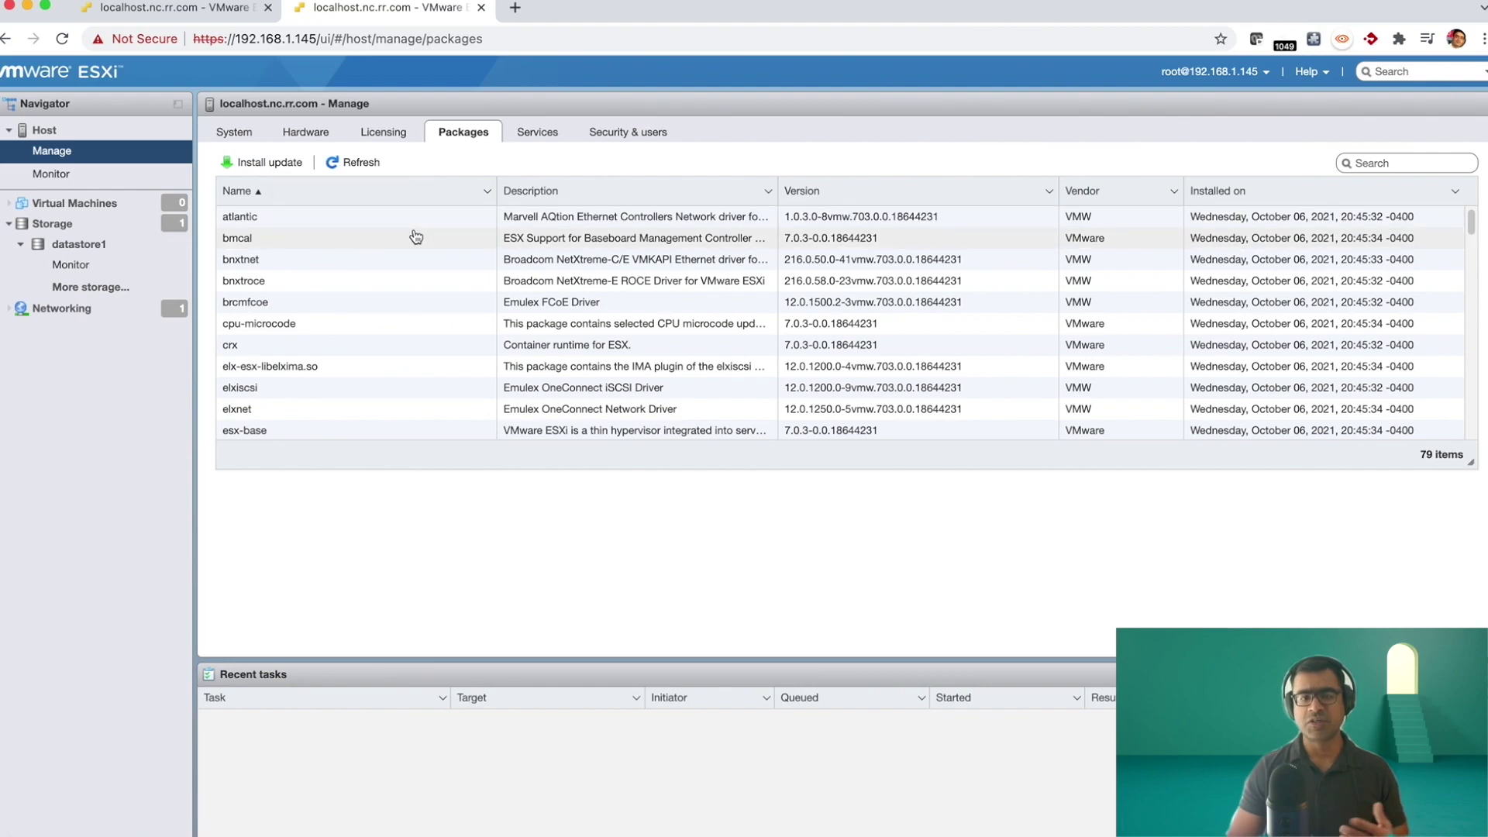
Review the host's services with their status, source and firewall rules
left_click(544, 134)
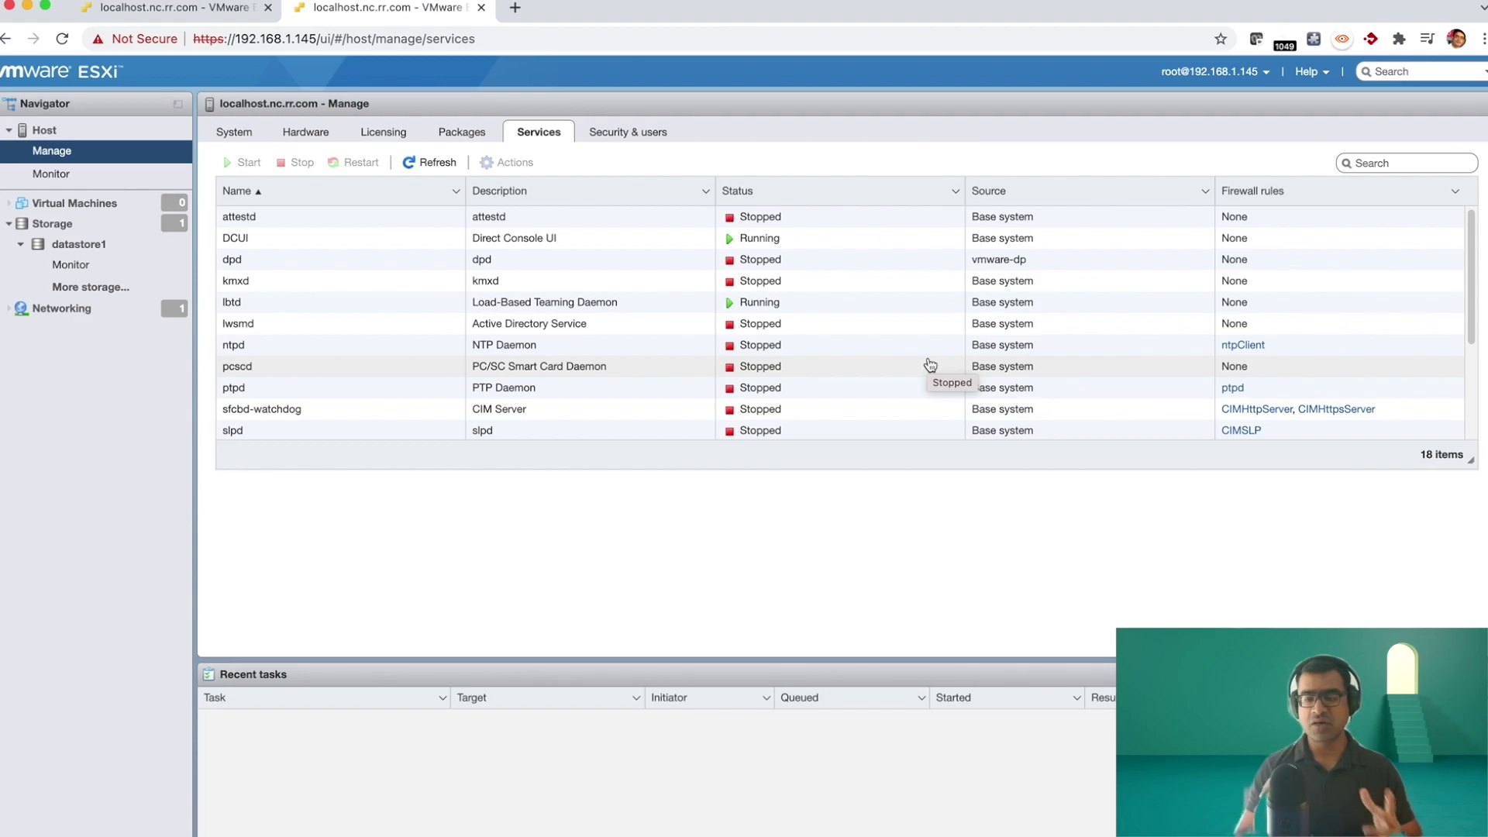
scroll(930, 365, "down", 3)
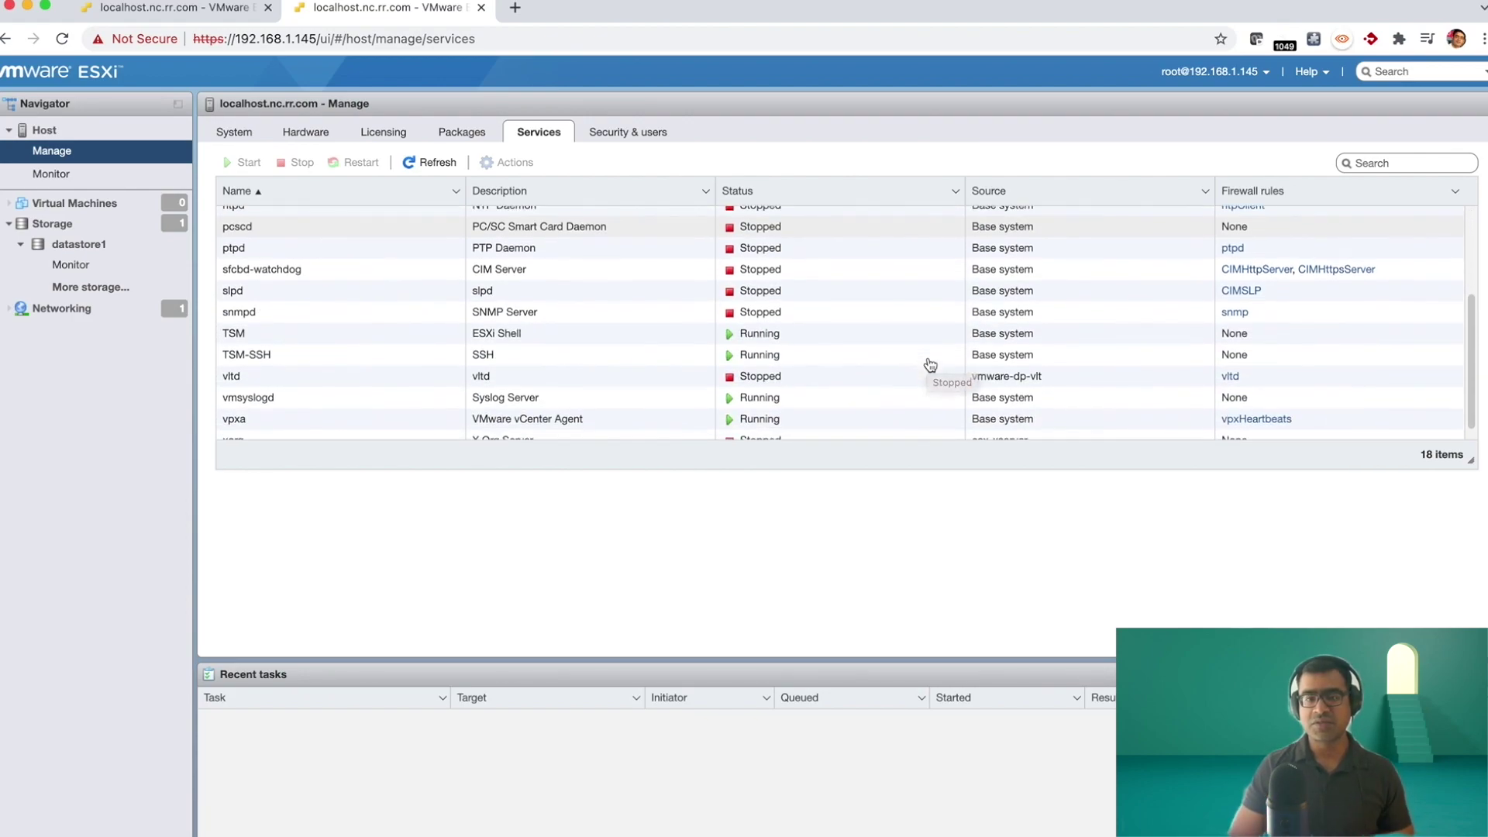
scroll(942, 326, "up", 5)
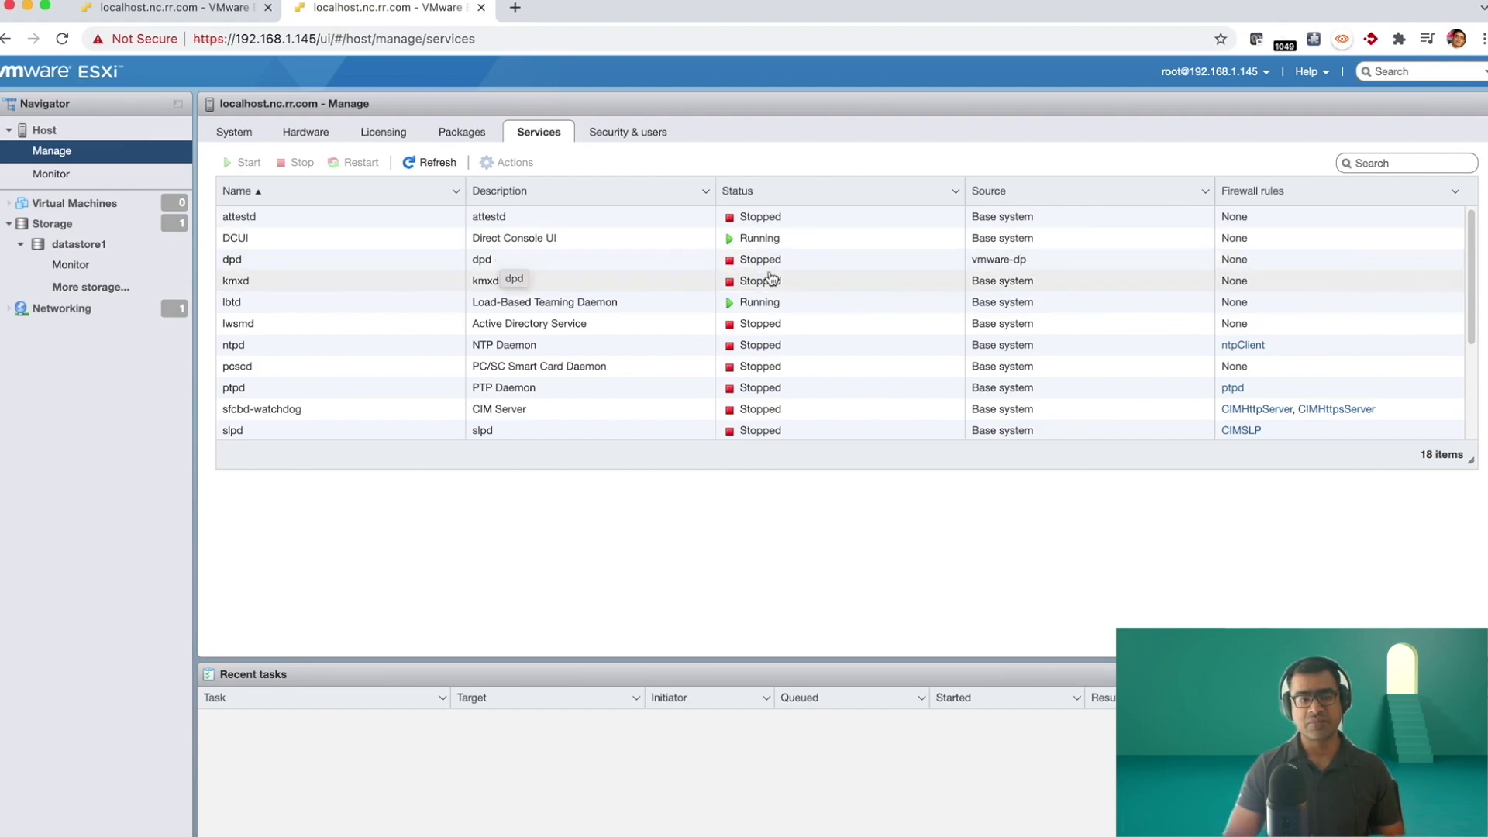
scroll(900, 289, "down", 1)
scroll(900, 288, "down", 3)
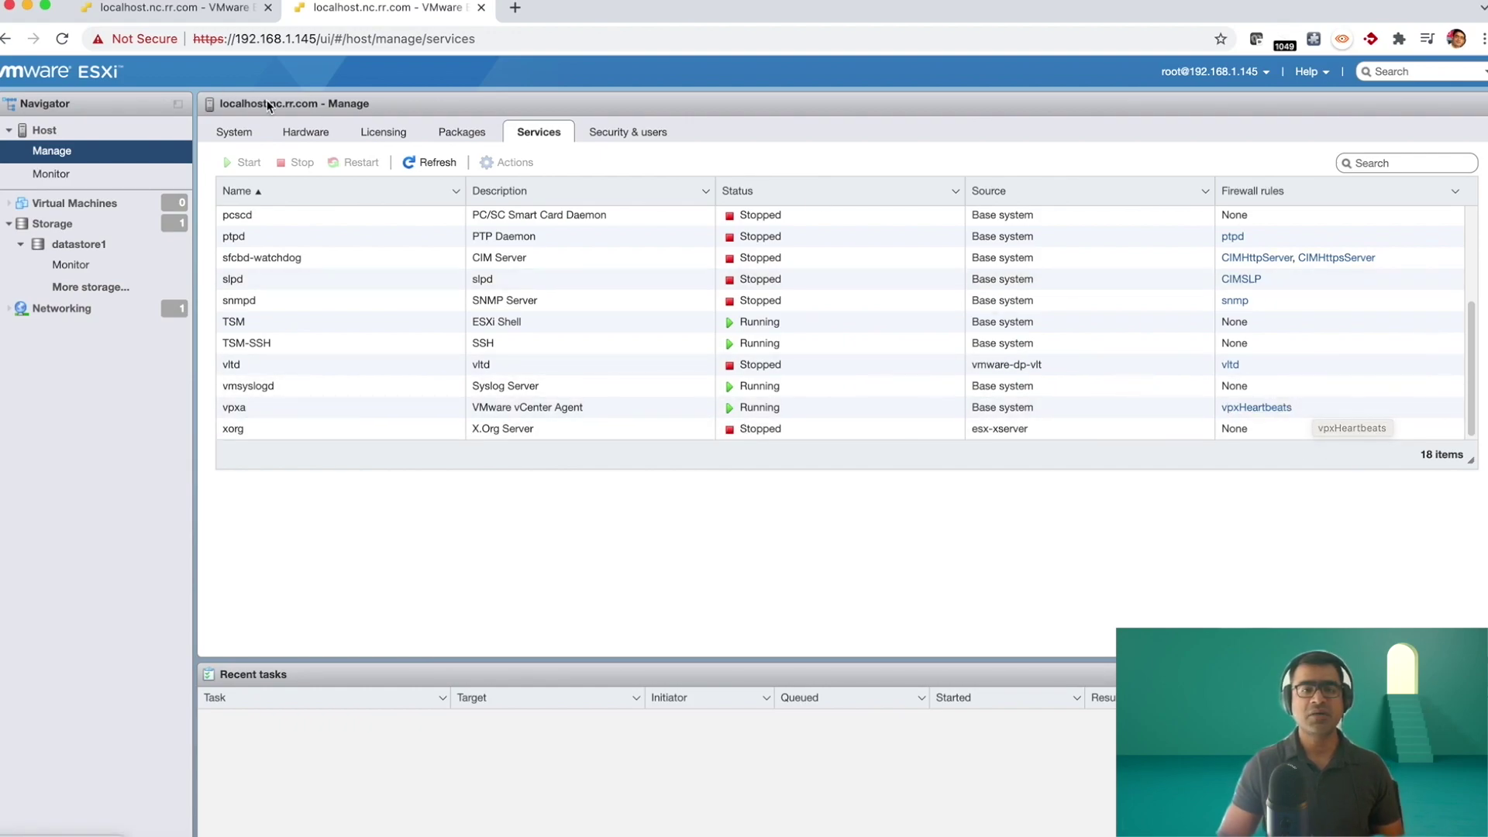
View the user accounts in the host's security settings
left_click(640, 138)
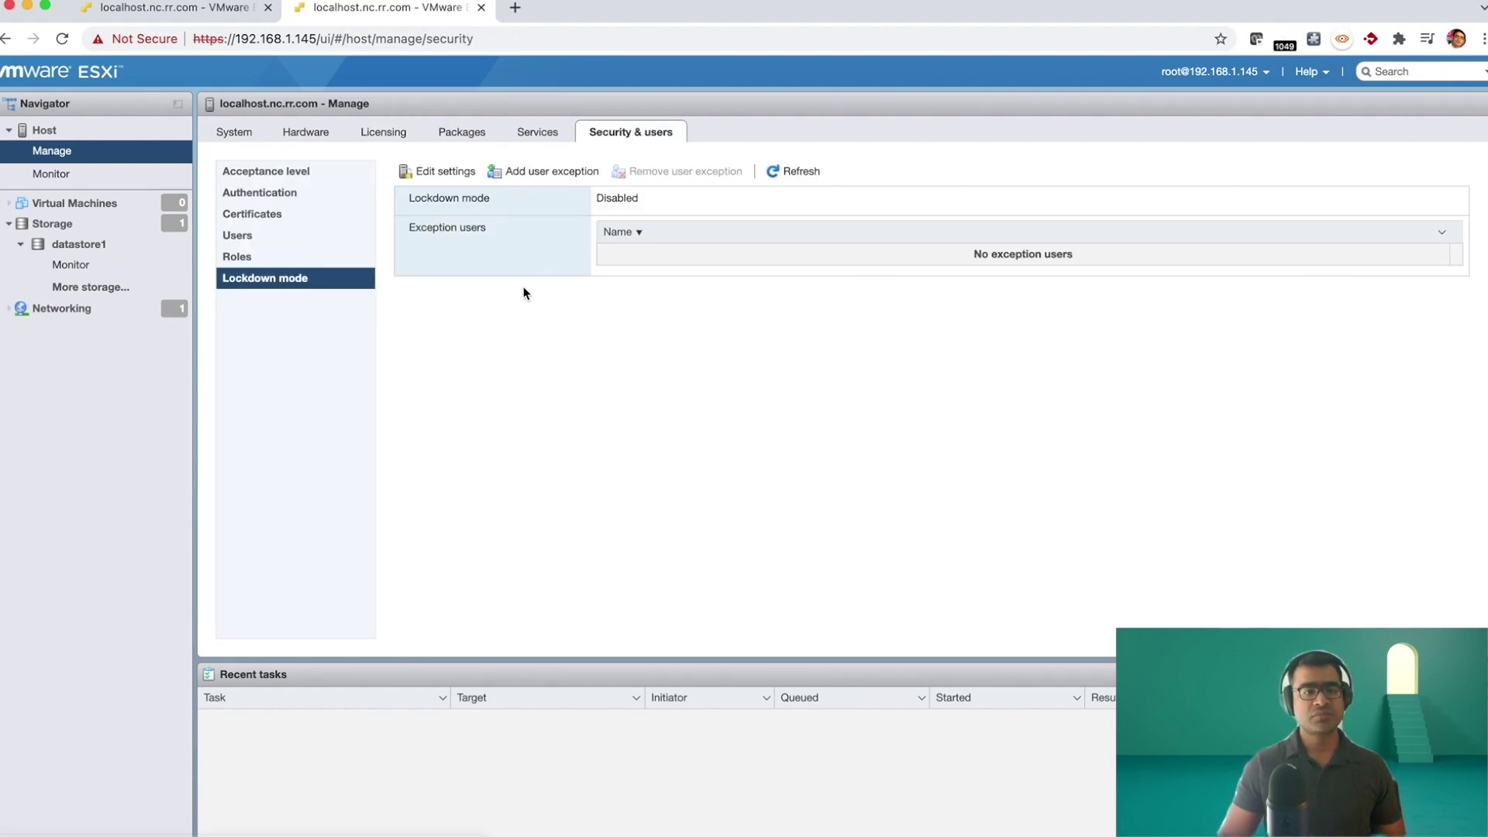
left_click(238, 234)
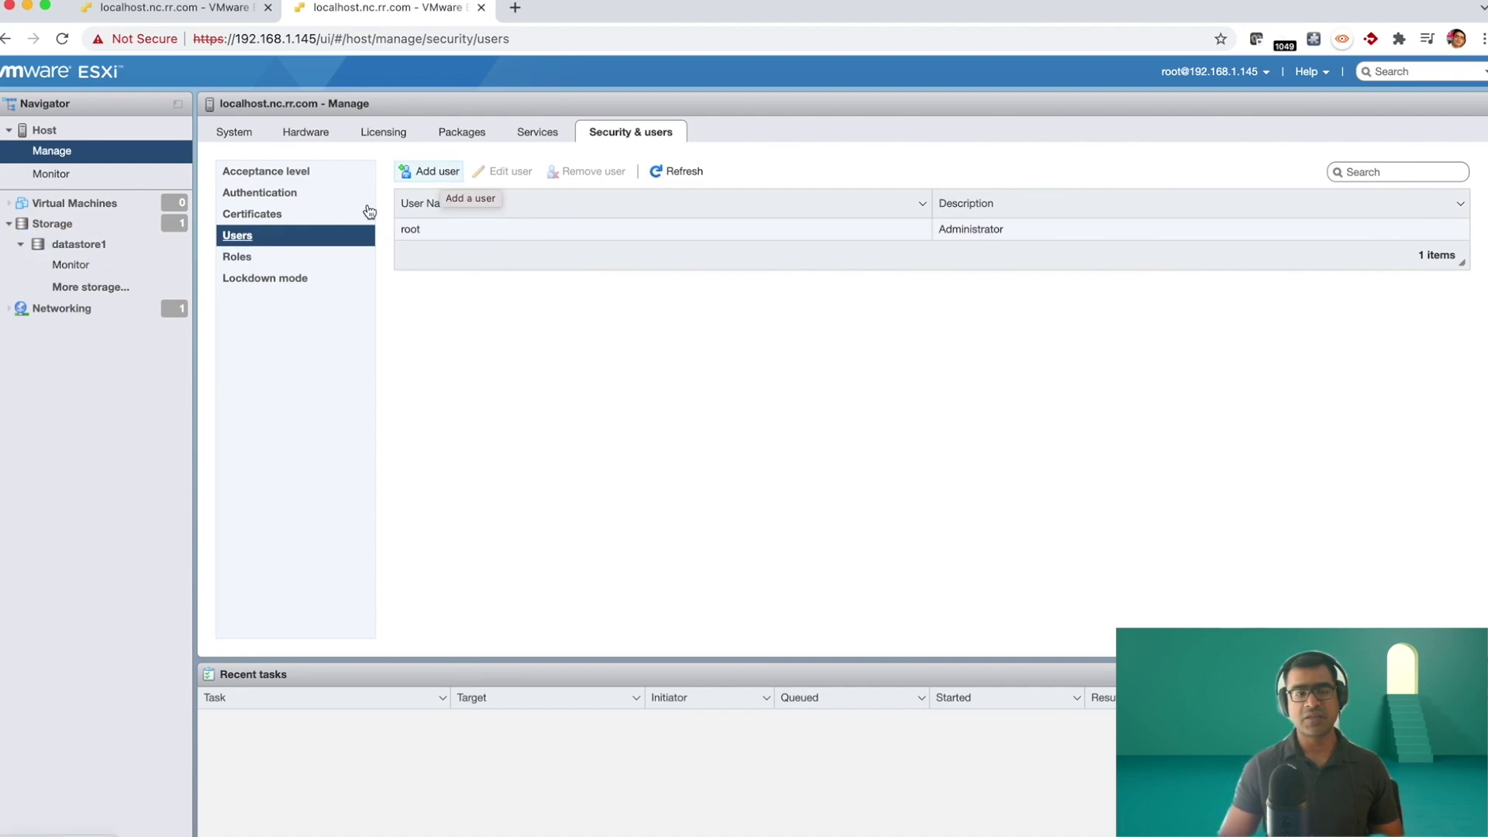
Review the roles in the host's security settings and the notifications in its monitoring section
left_click(237, 257)
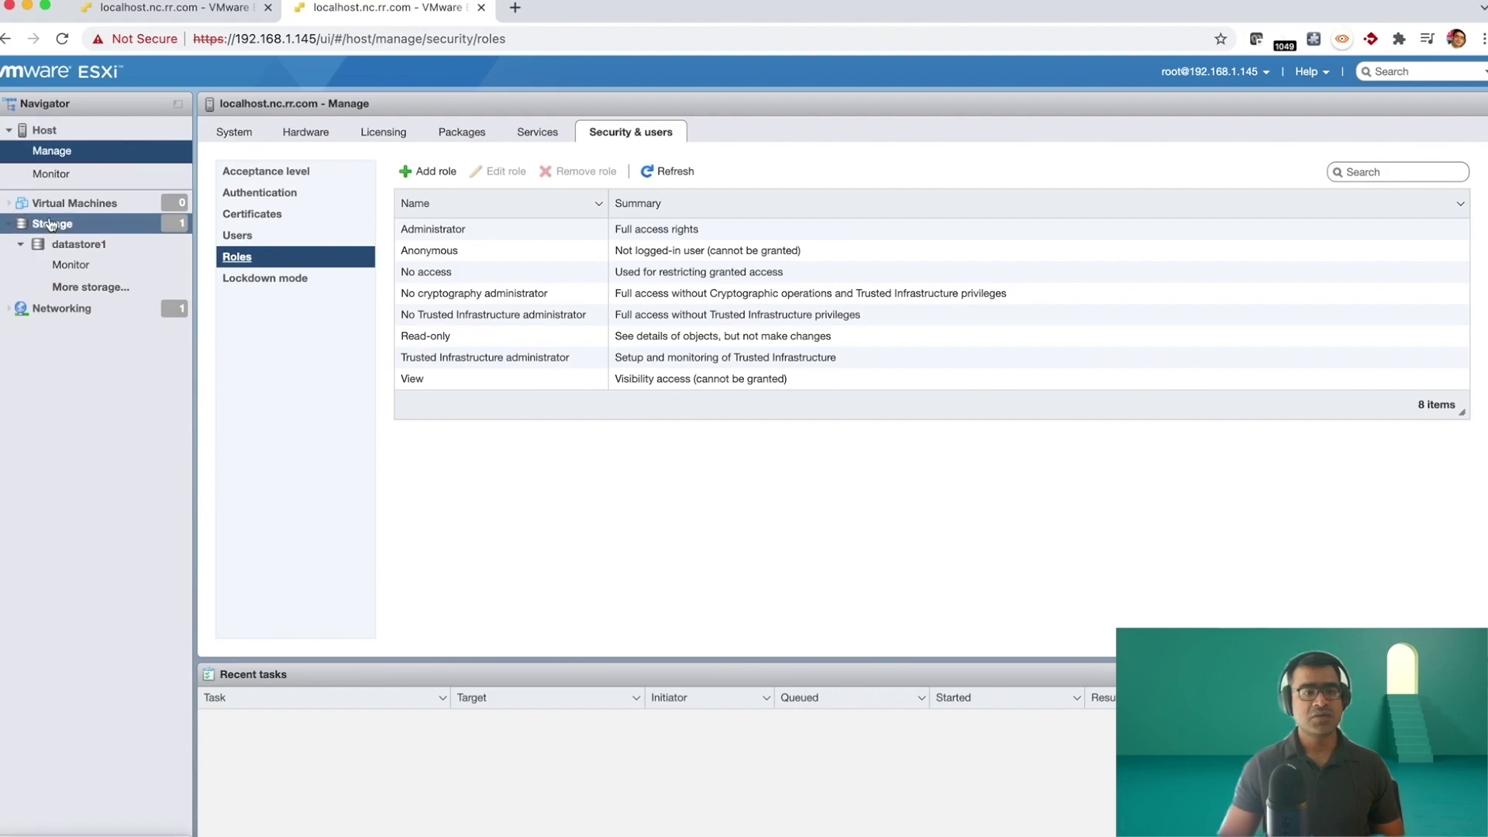
left_click(70, 172)
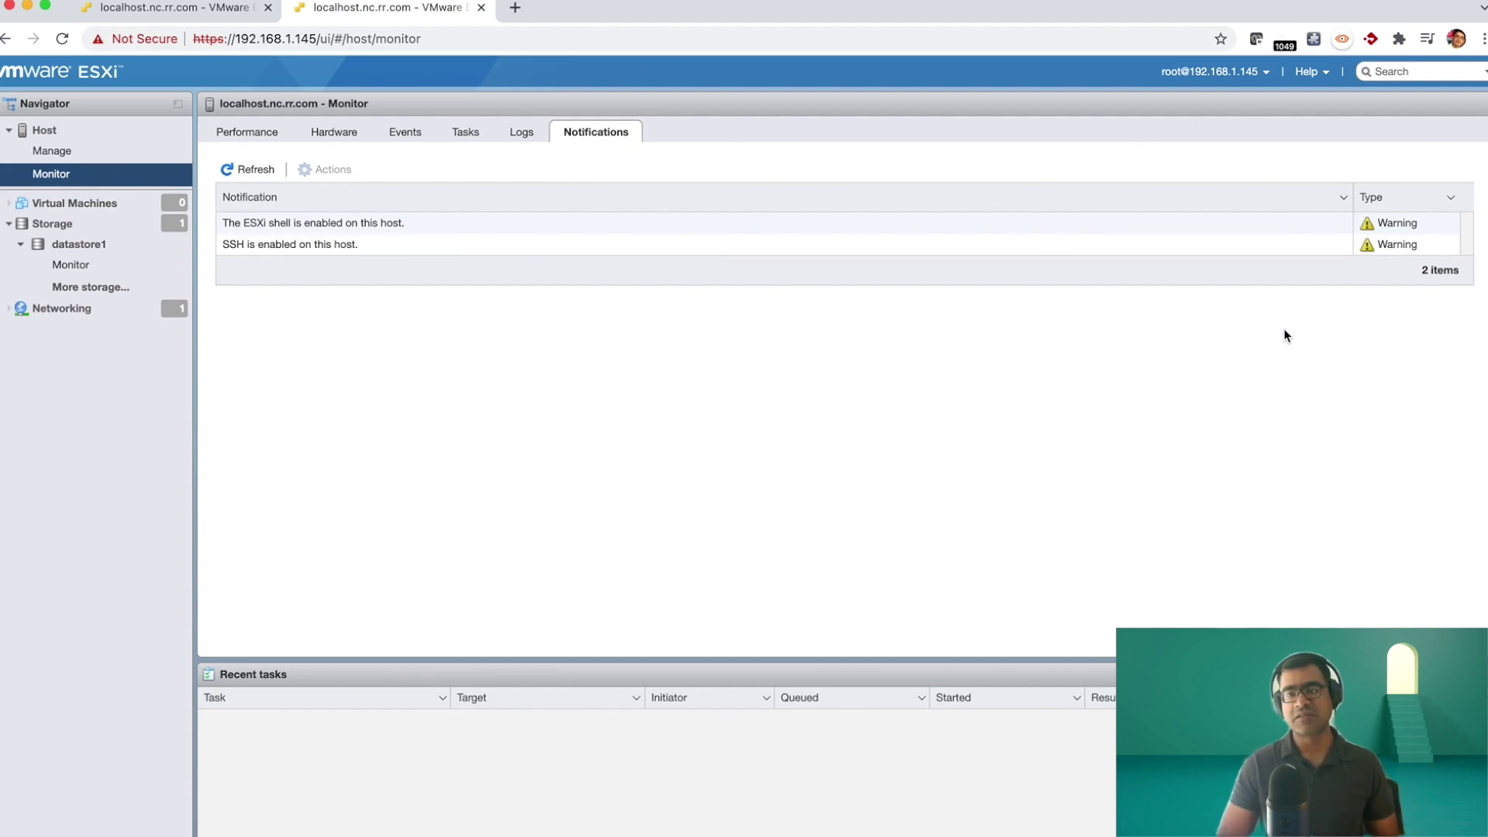
Look through the entries of the vCenter agent log /var/log/vpxa.log in the host's logs
left_click(521, 133)
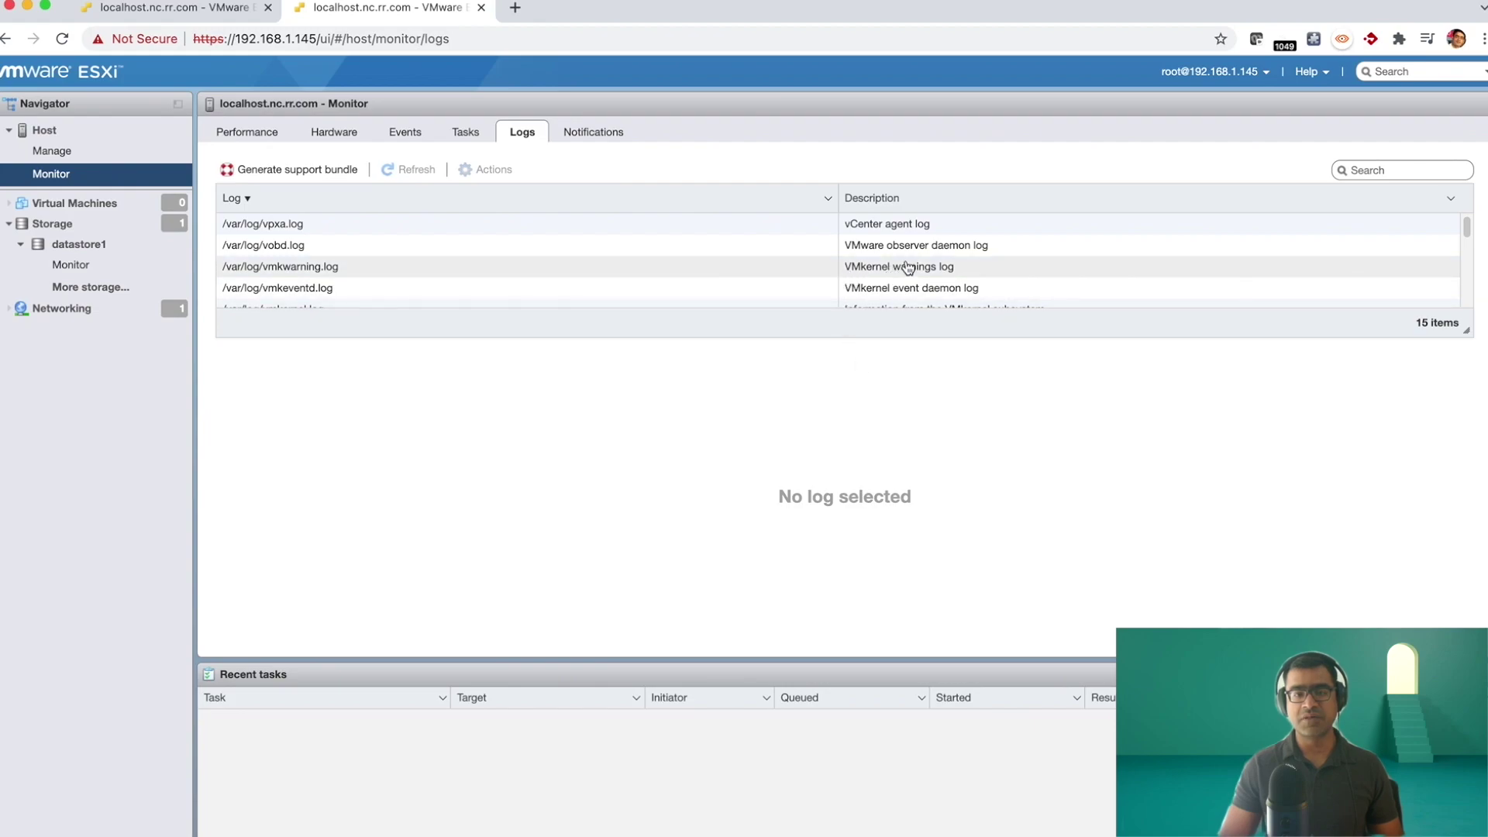
left_click(998, 224)
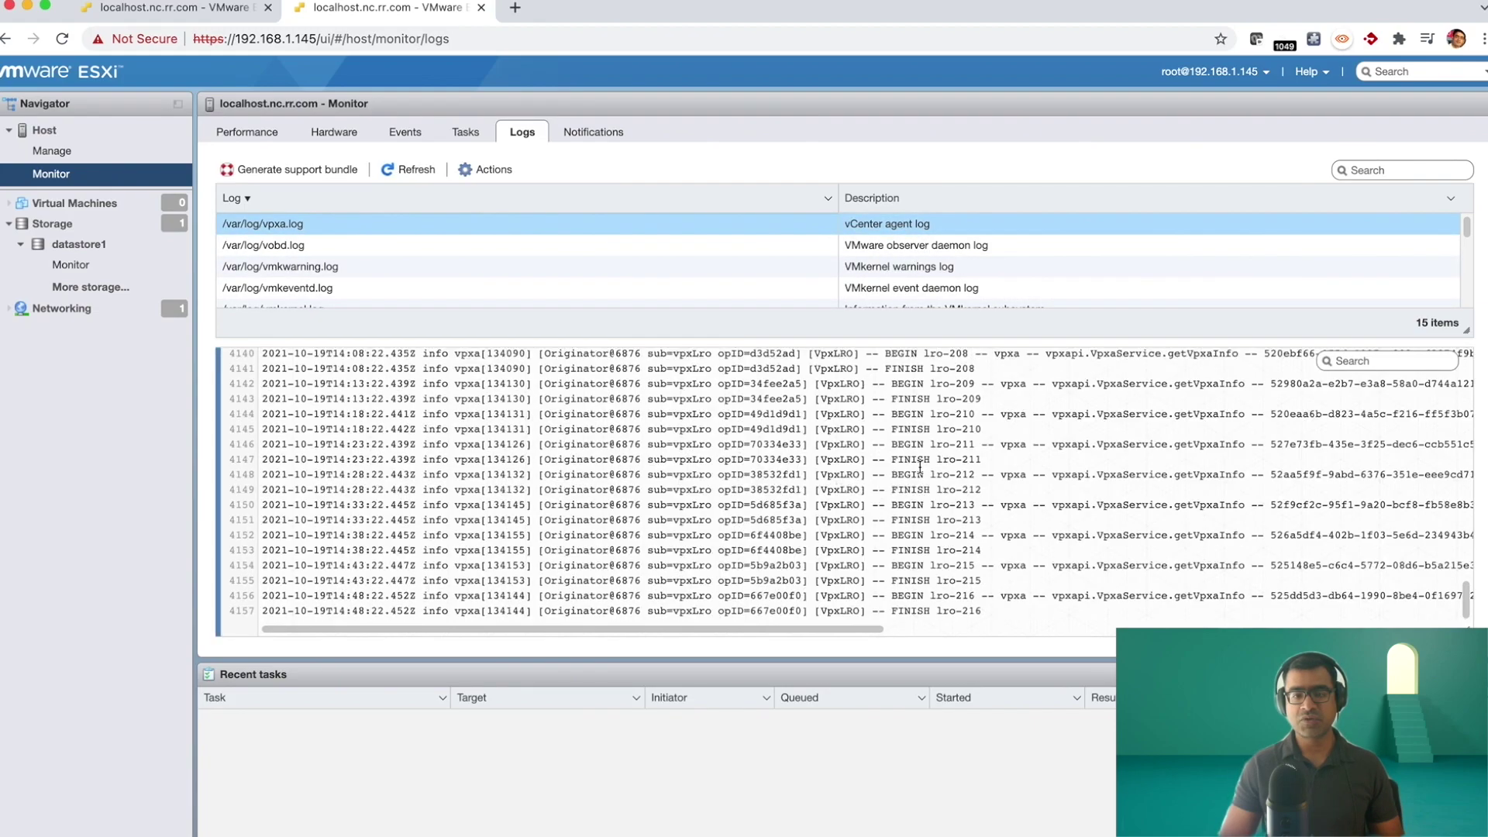
scroll(835, 492, "up", 5)
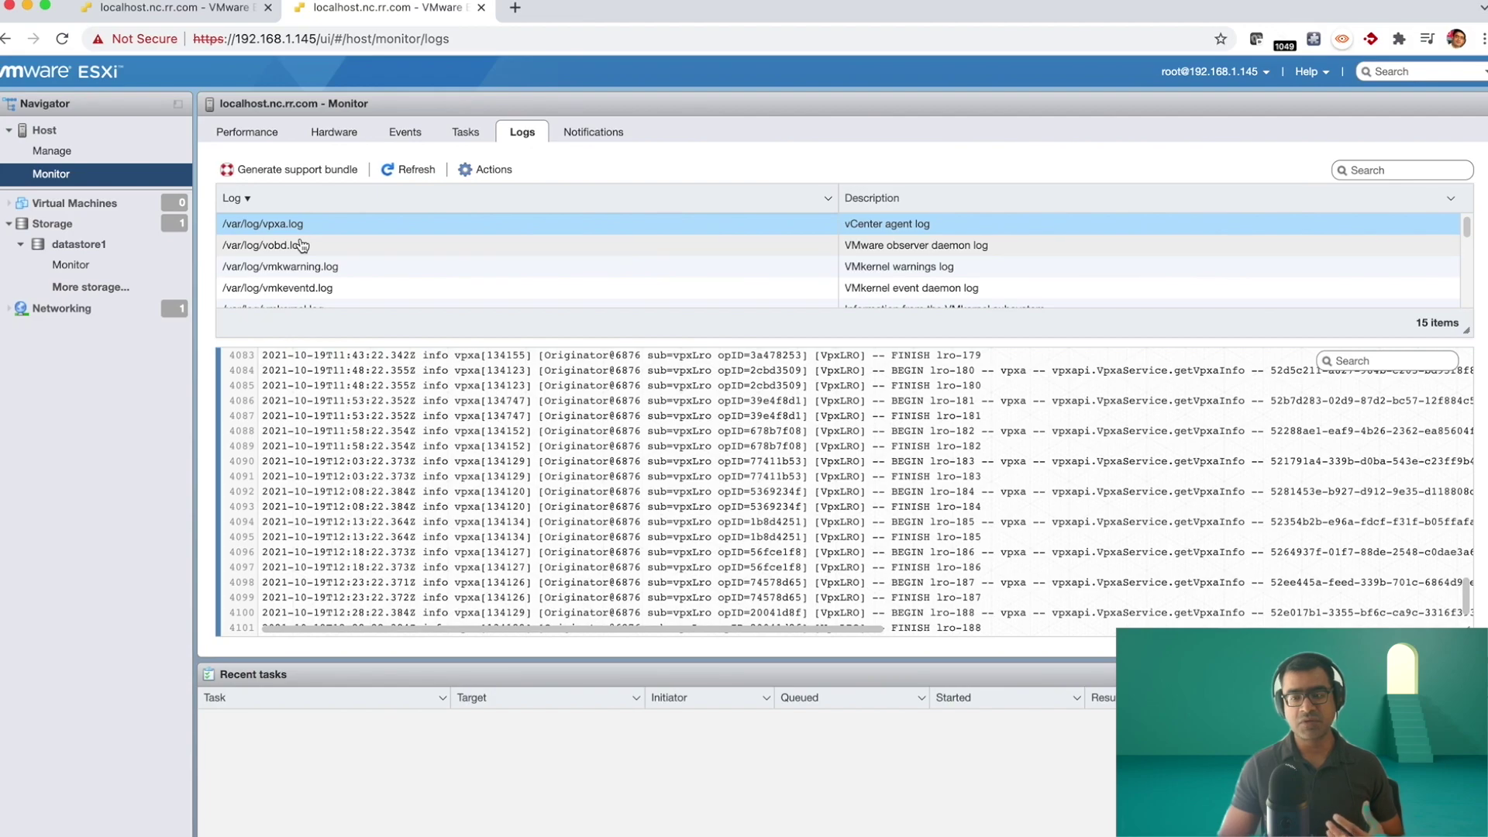
scroll(744, 516, "down", 10)
scroll(744, 515, "up", 10)
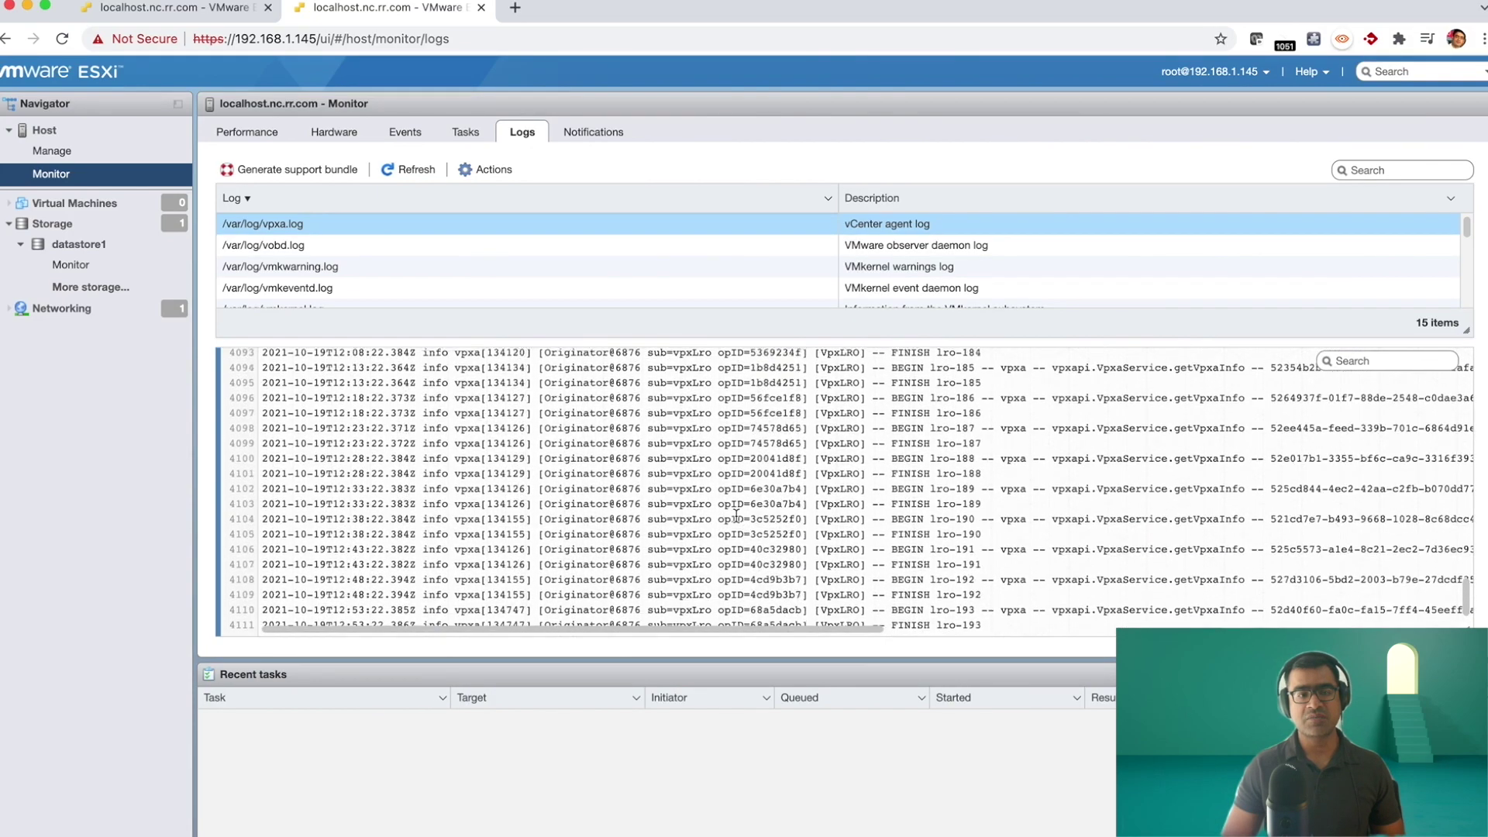
View the general system log /var/log/syslog.log and read through the DHCP client log /var/log/dhclient.log
scroll(665, 258, "down", 5)
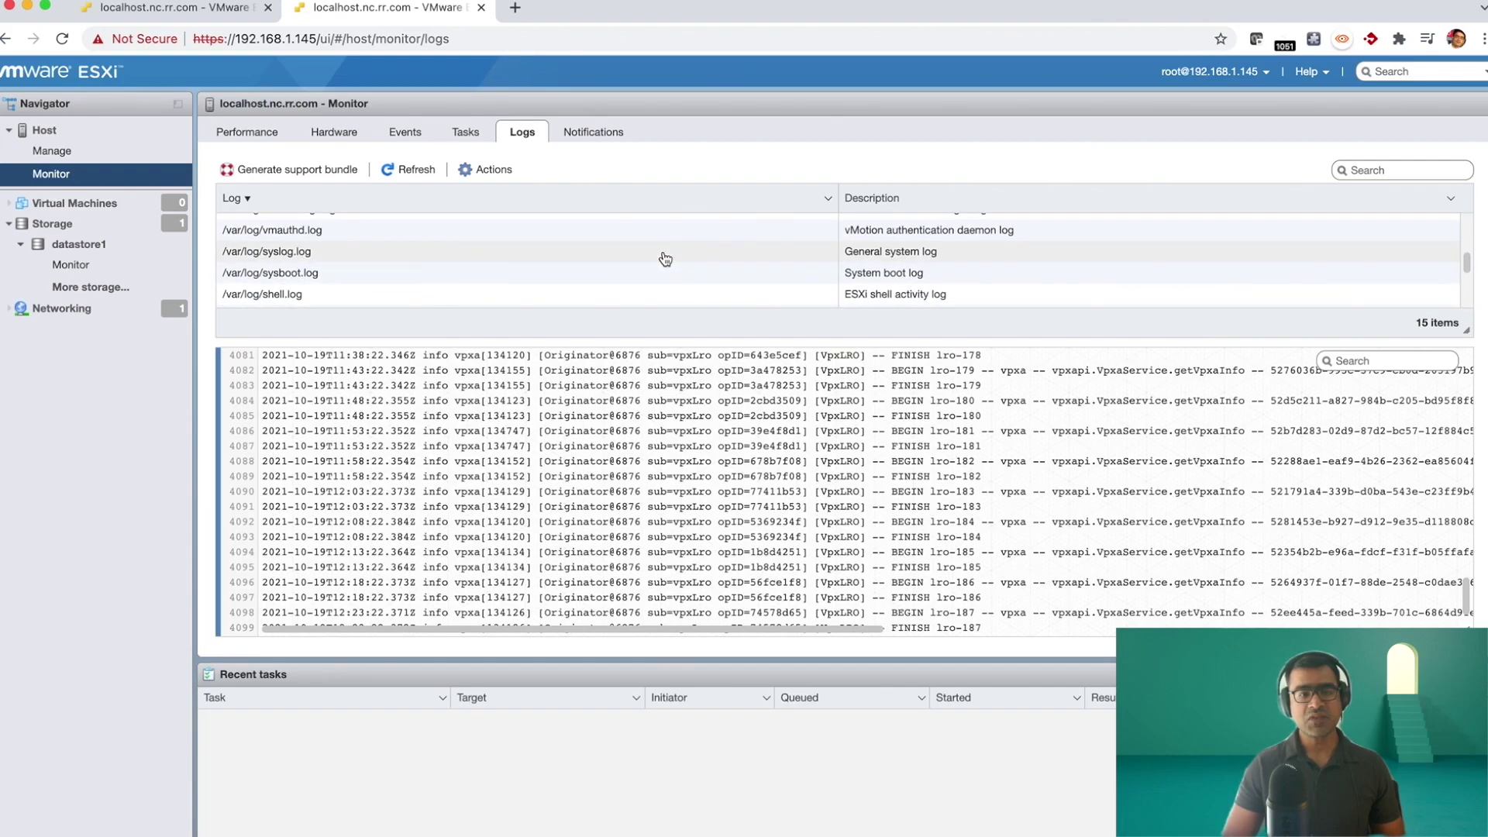
left_click(302, 250)
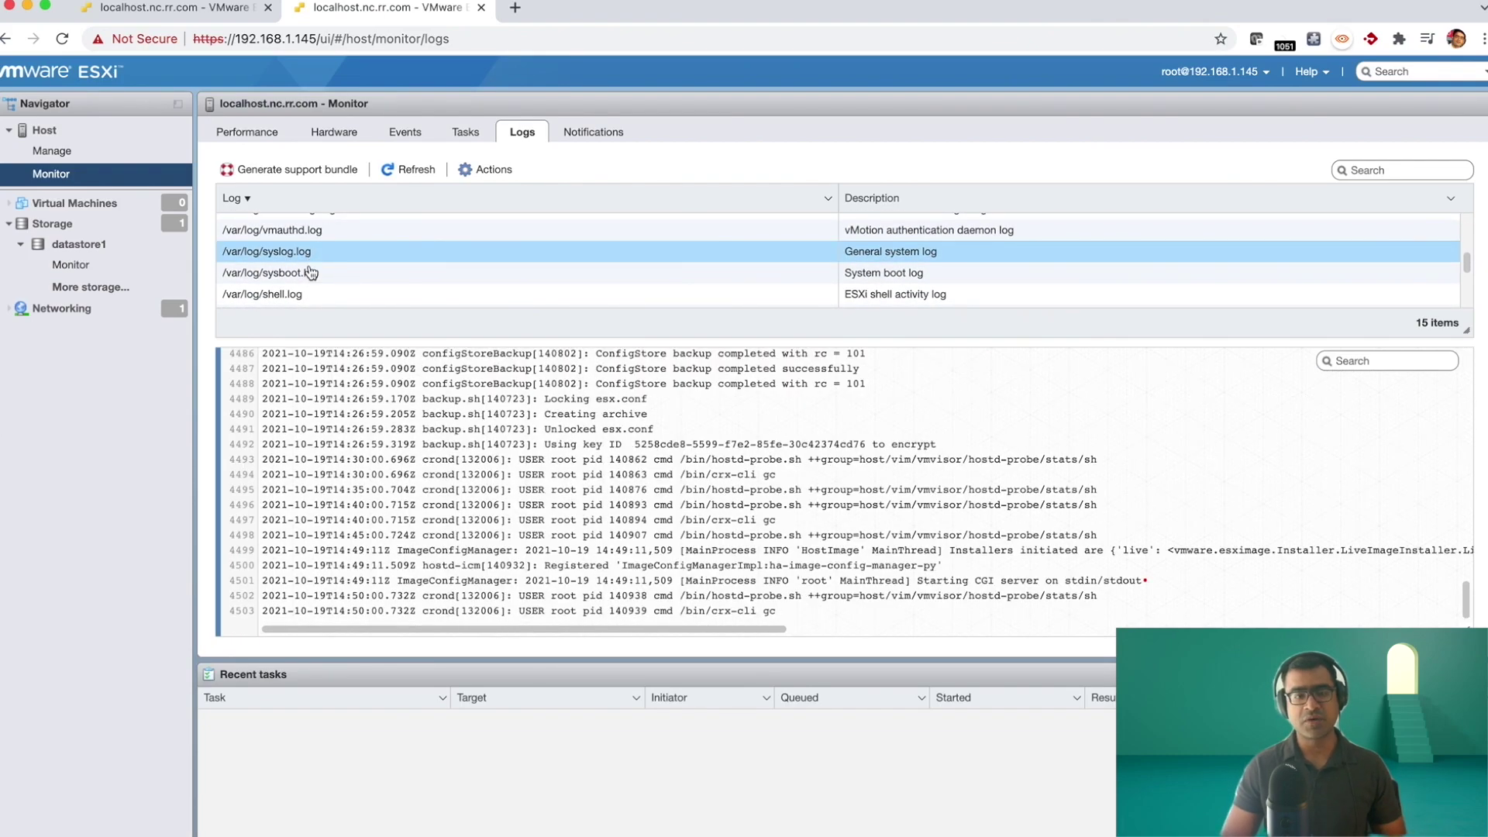
scroll(601, 289, "down", 5)
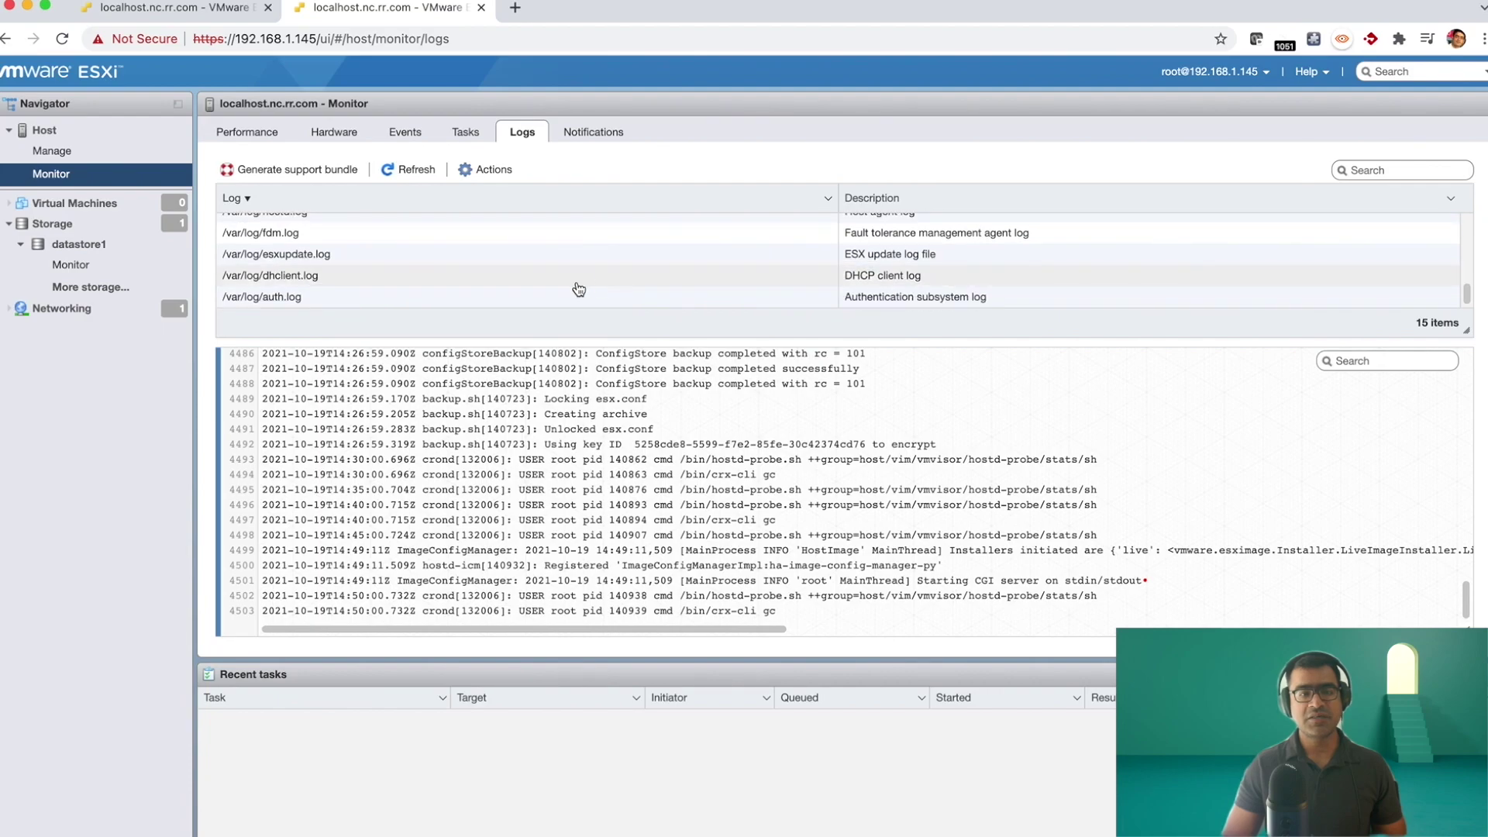
left_click(336, 279)
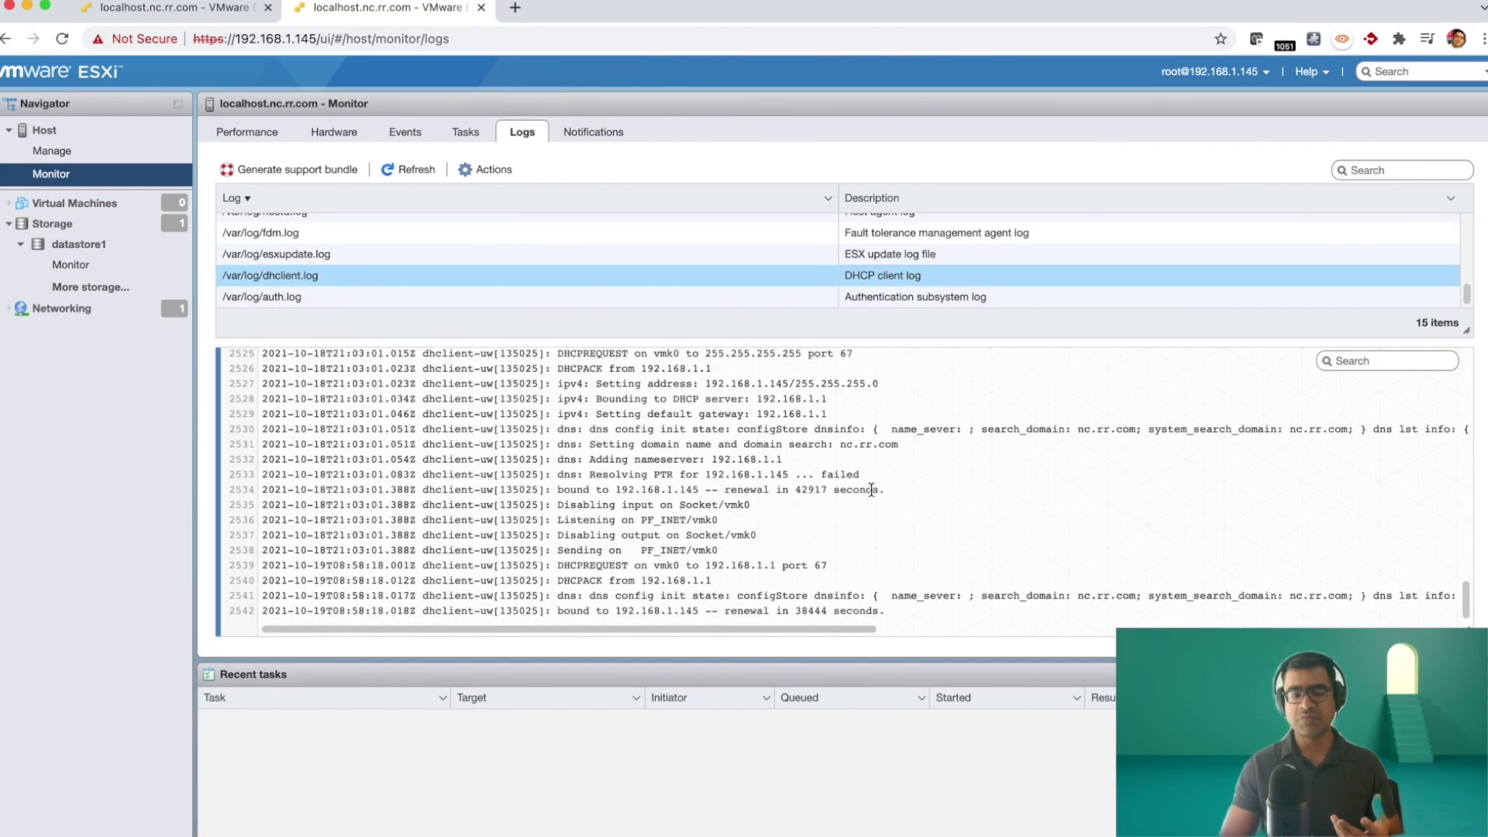
scroll(871, 490, "up", 10)
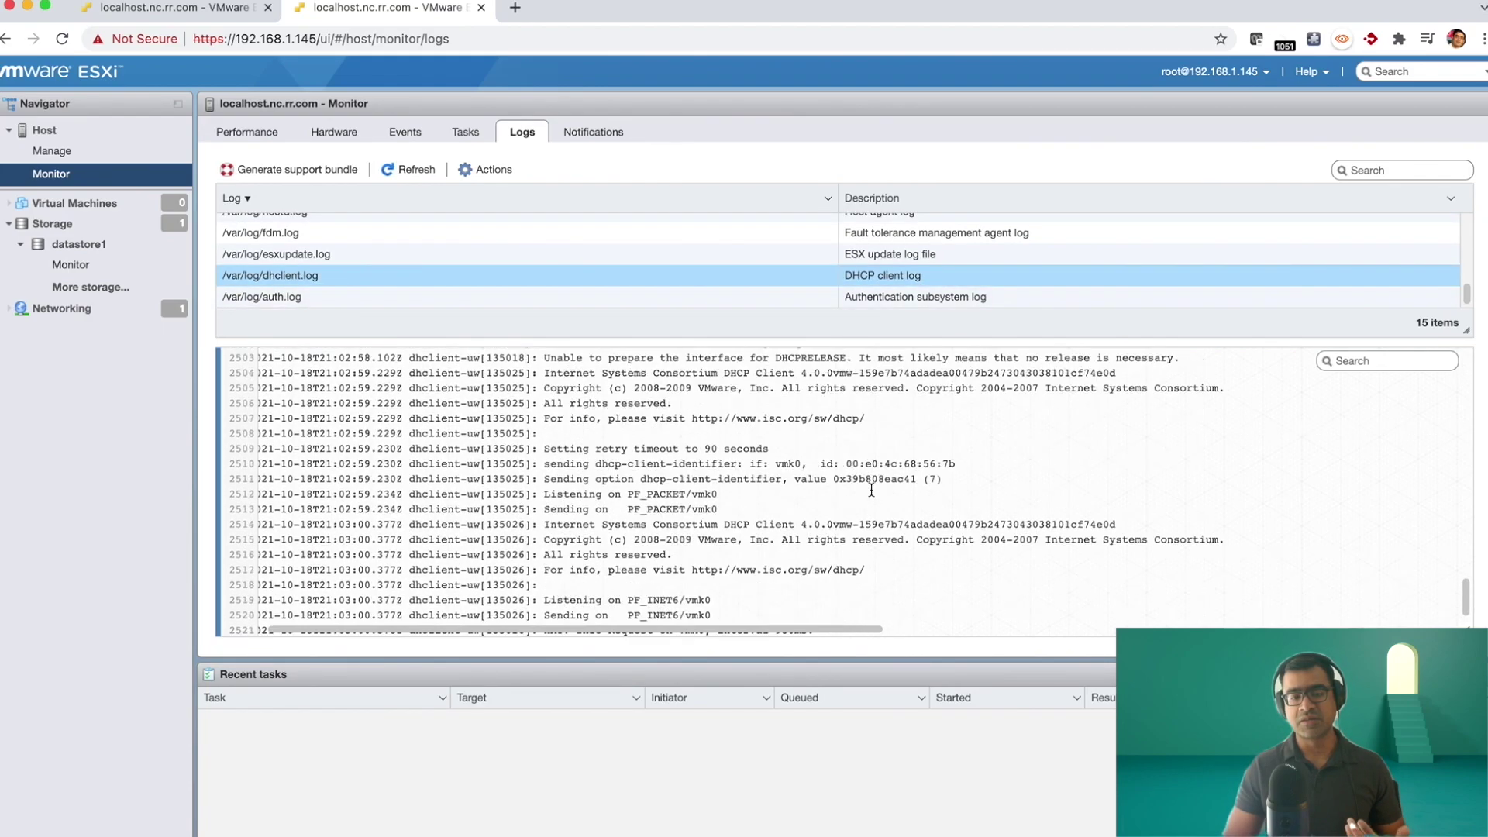
scroll(871, 489, "up", 2)
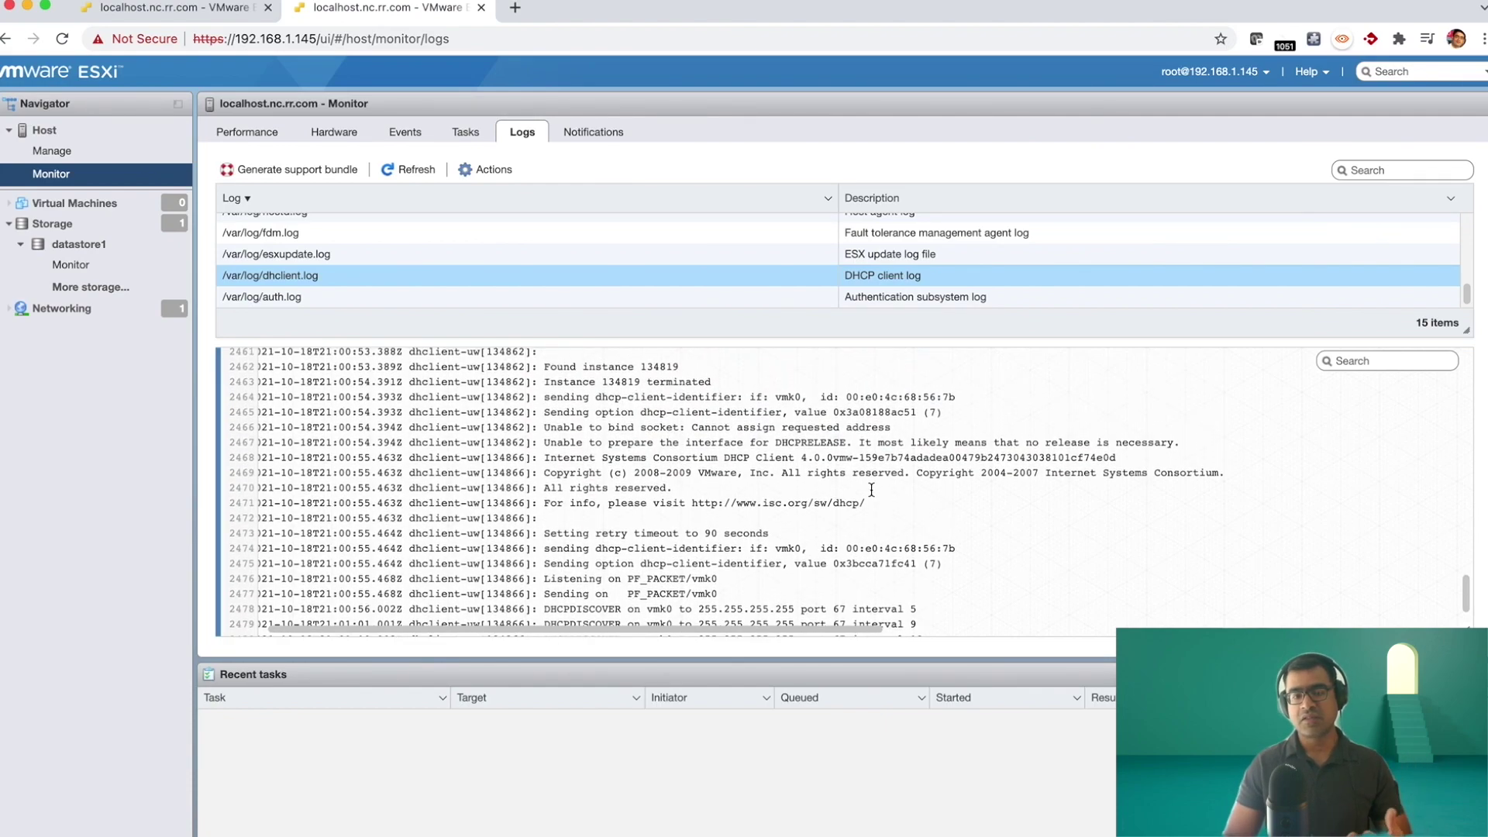
scroll(871, 490, "down", 11)
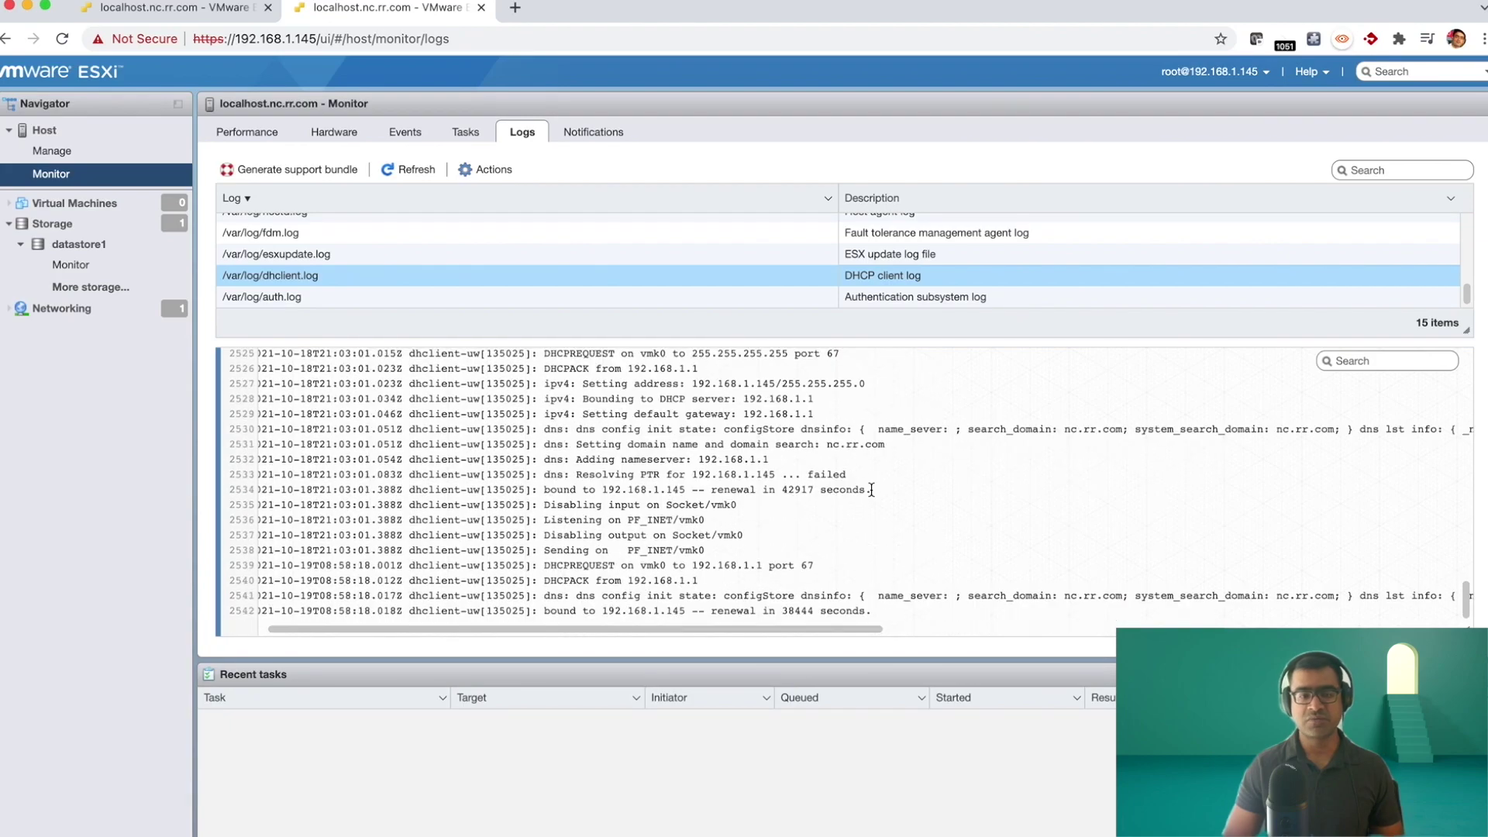
scroll(871, 490, "up", 20)
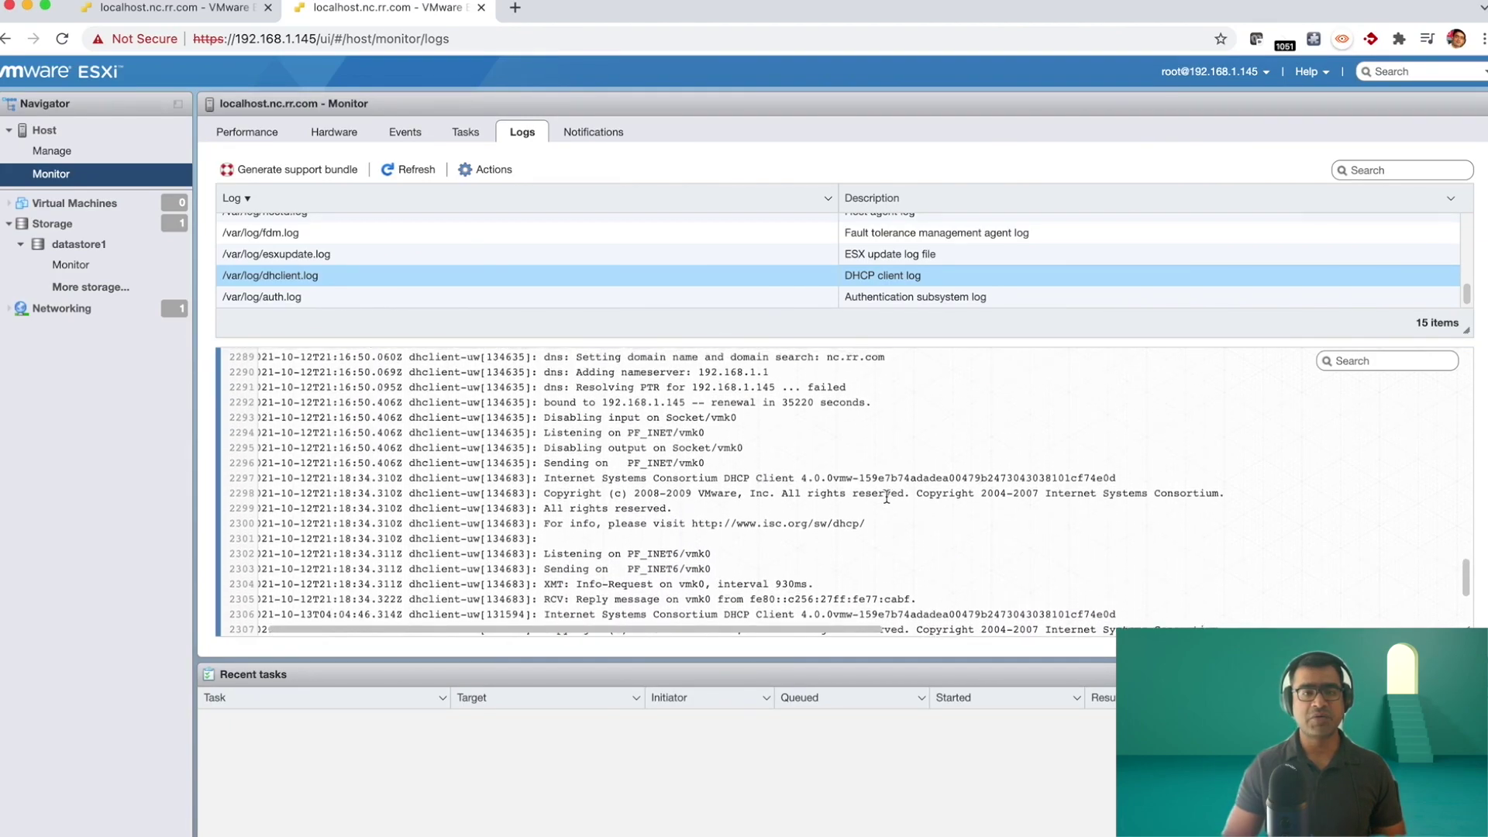
Check the host's task history, then review its CPU performance chart, per-core figures and available time ranges
left_click(474, 136)
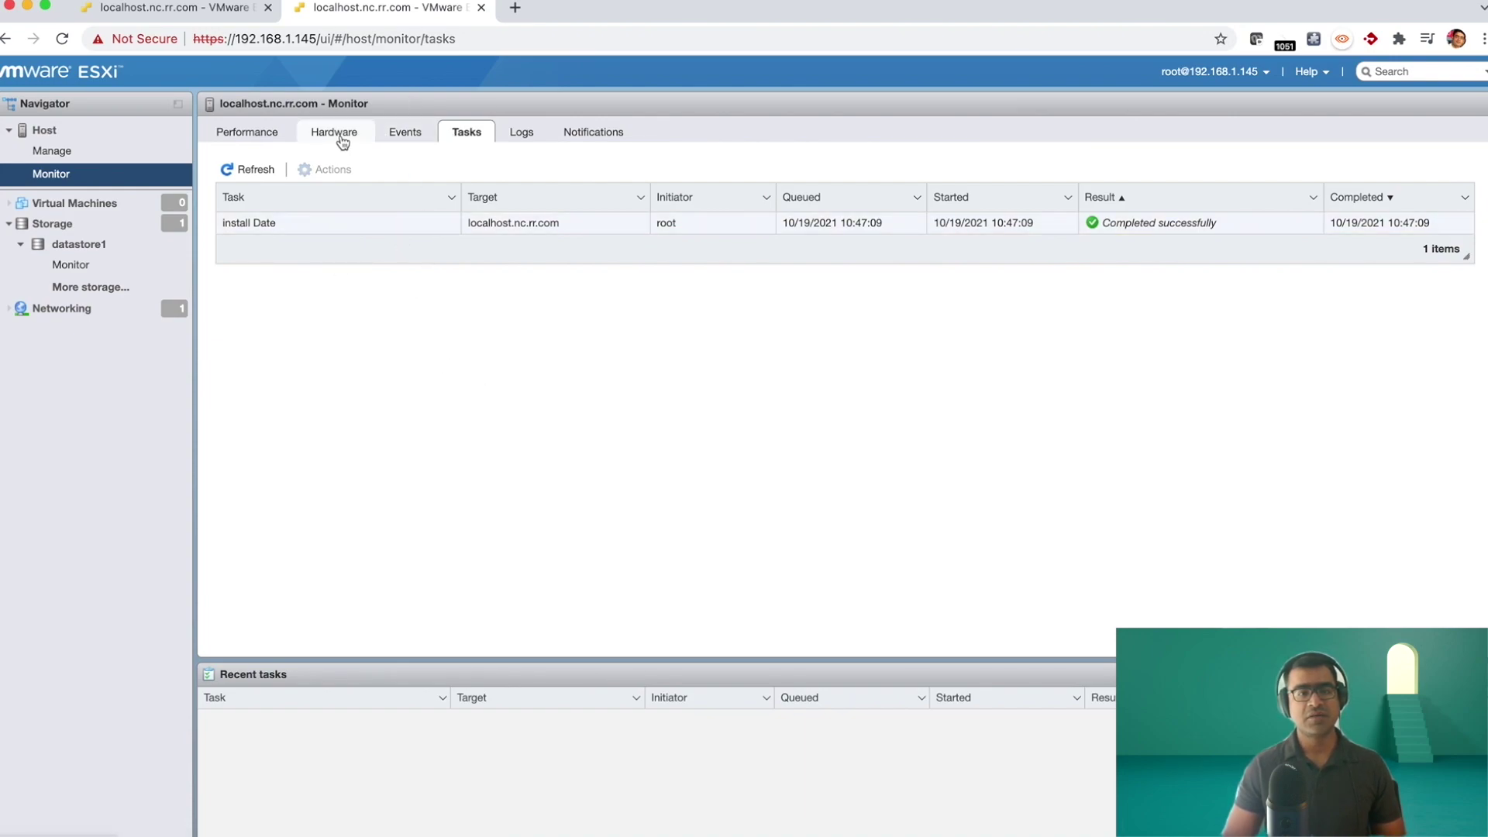
left_click(248, 141)
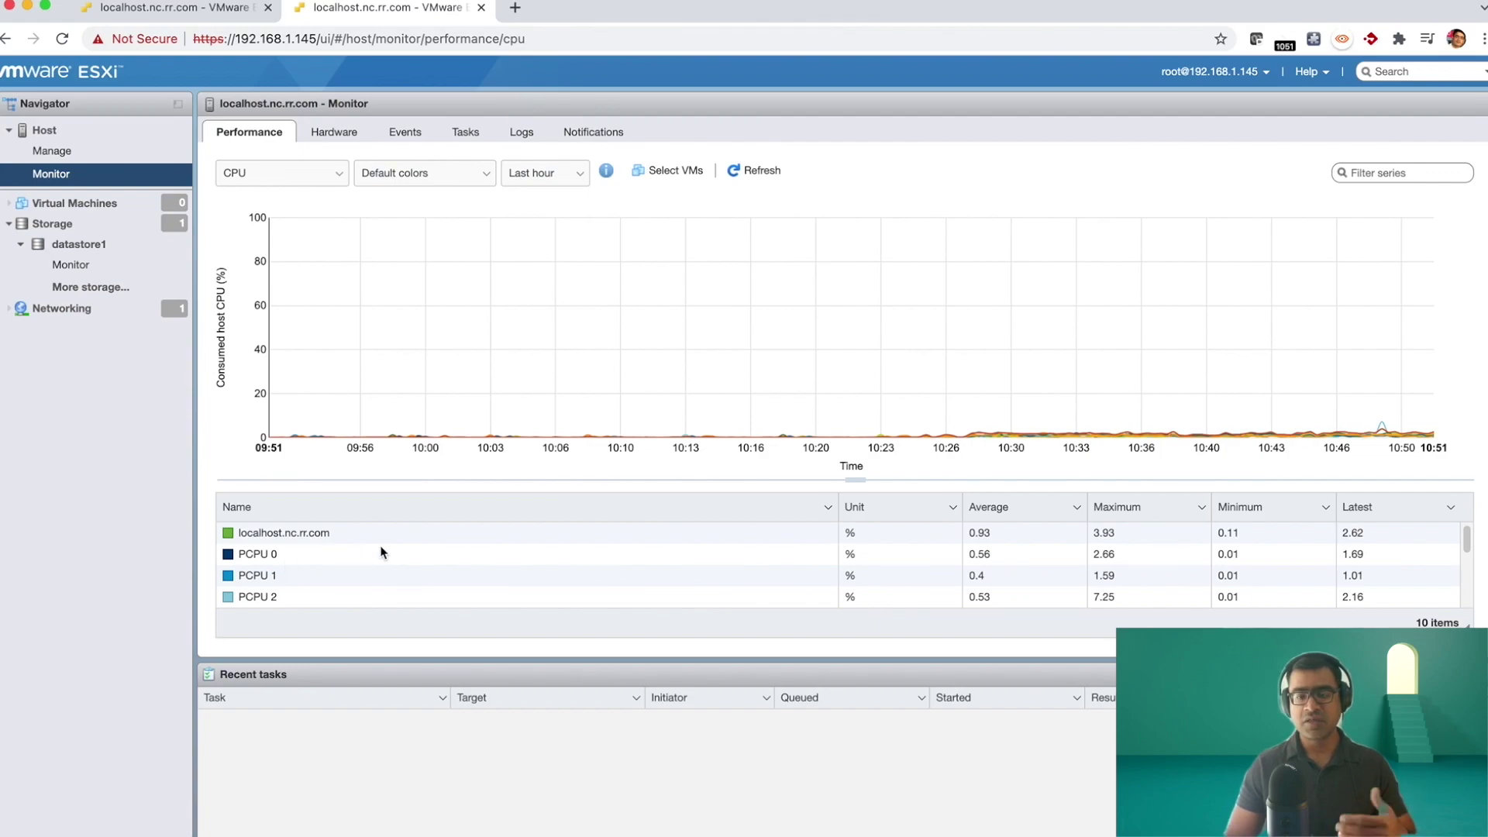
scroll(920, 528, "down", 3)
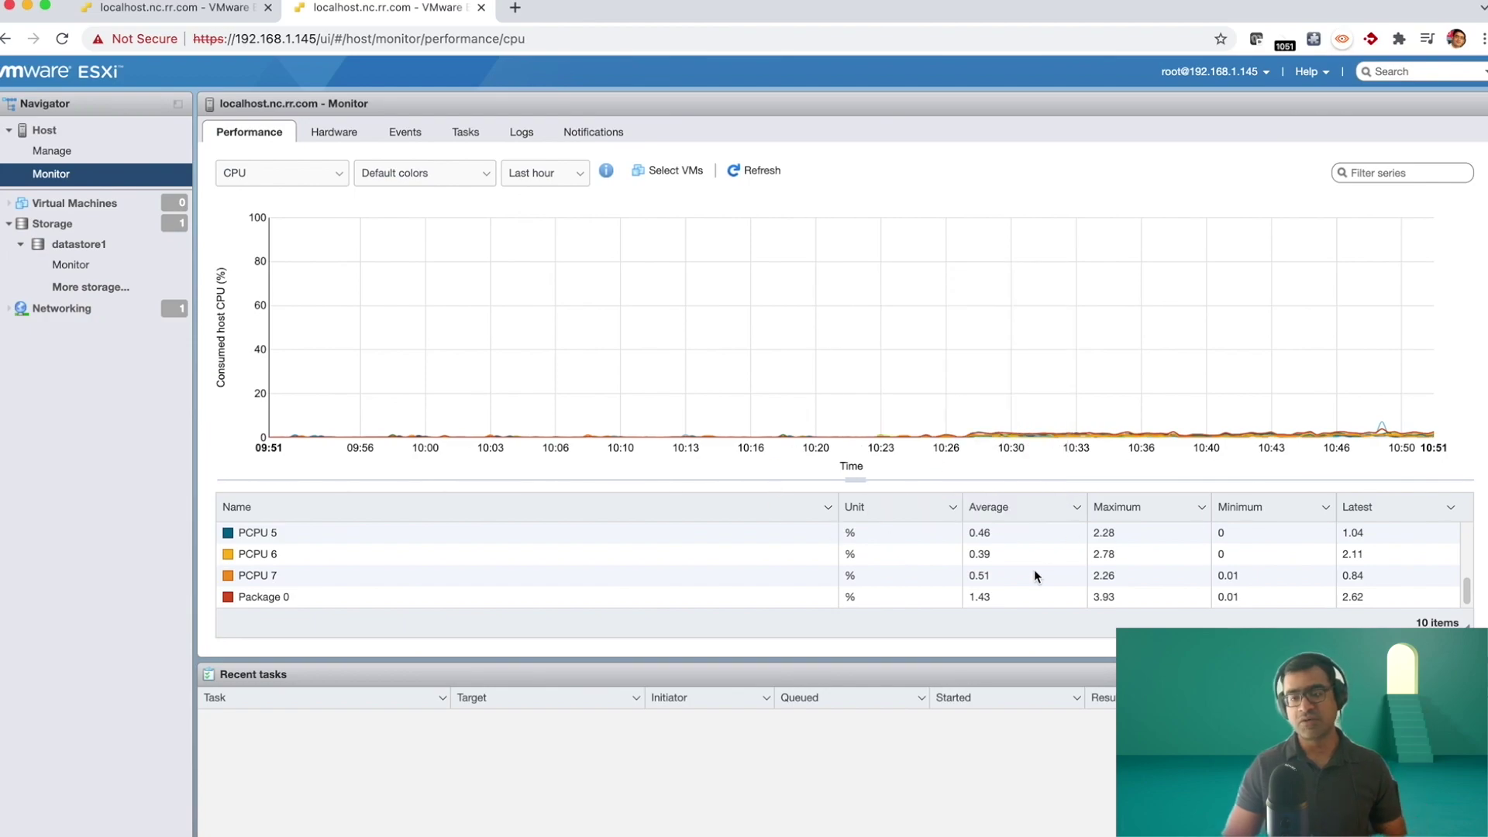
left_click(578, 179)
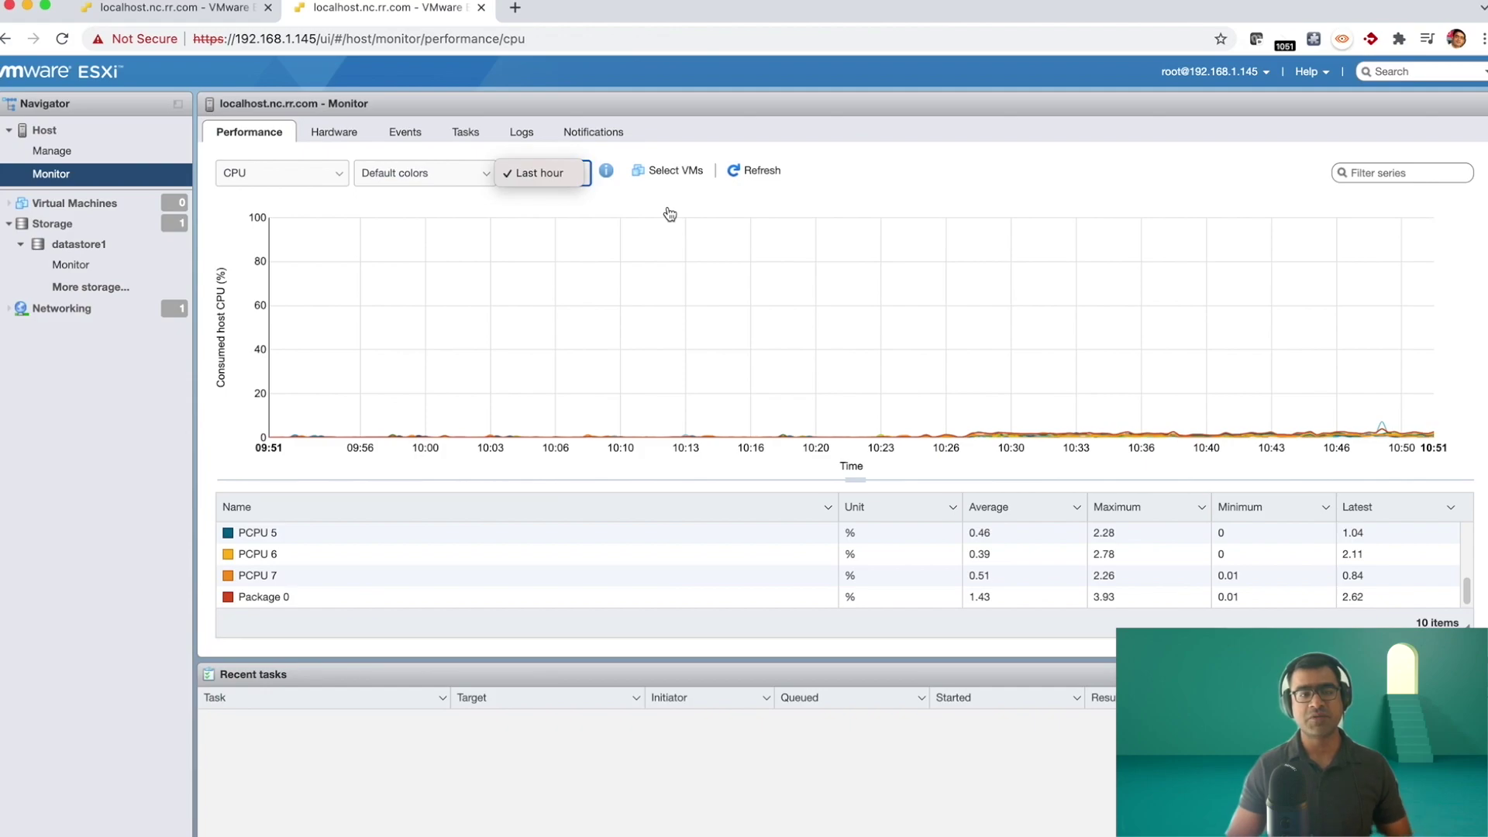
left_click(354, 145)
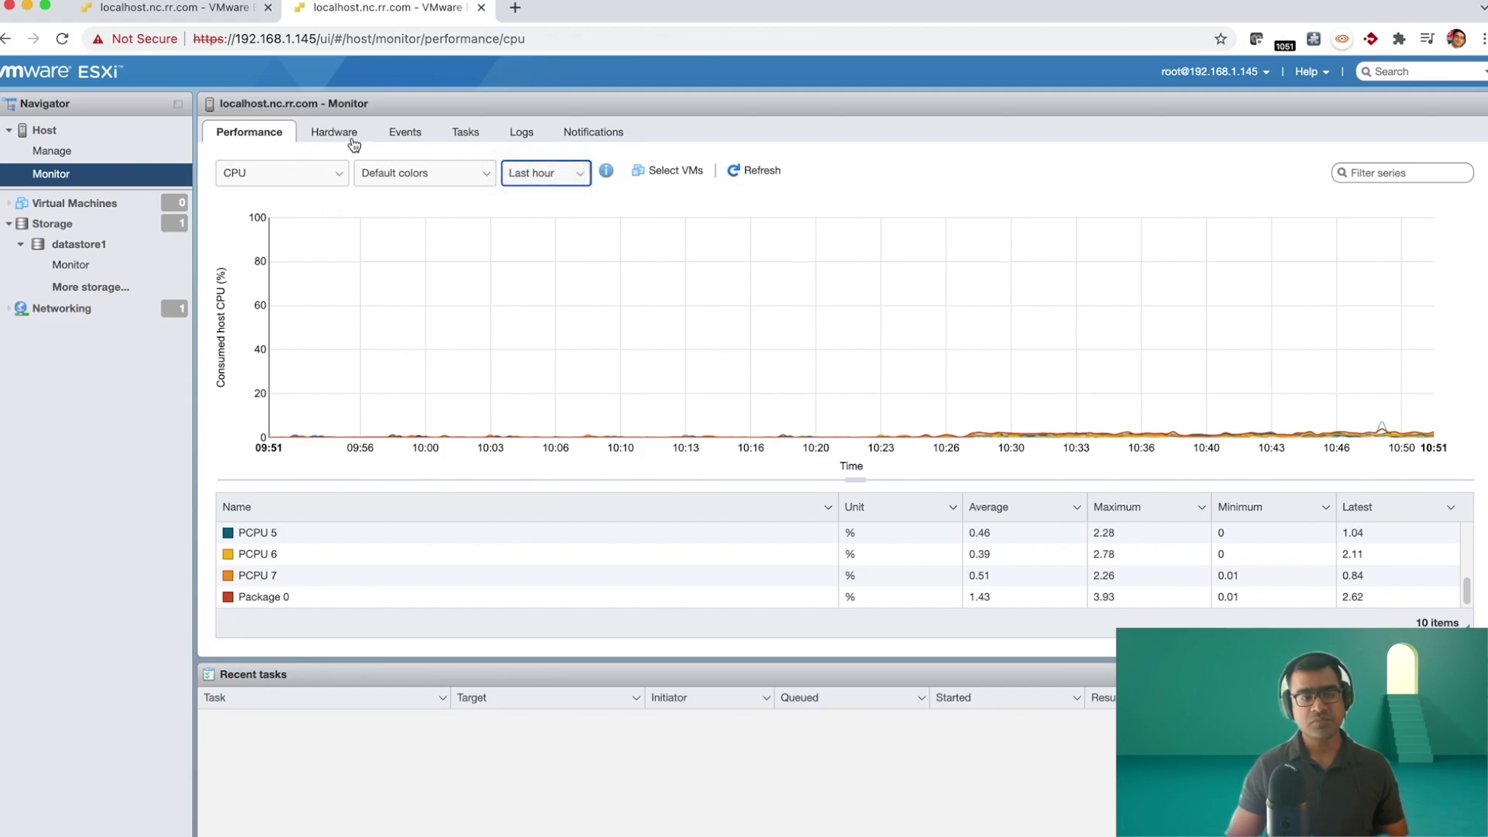
Check the host's monitored hardware for system sensors and storage, then return to the performance chart
left_click(329, 136)
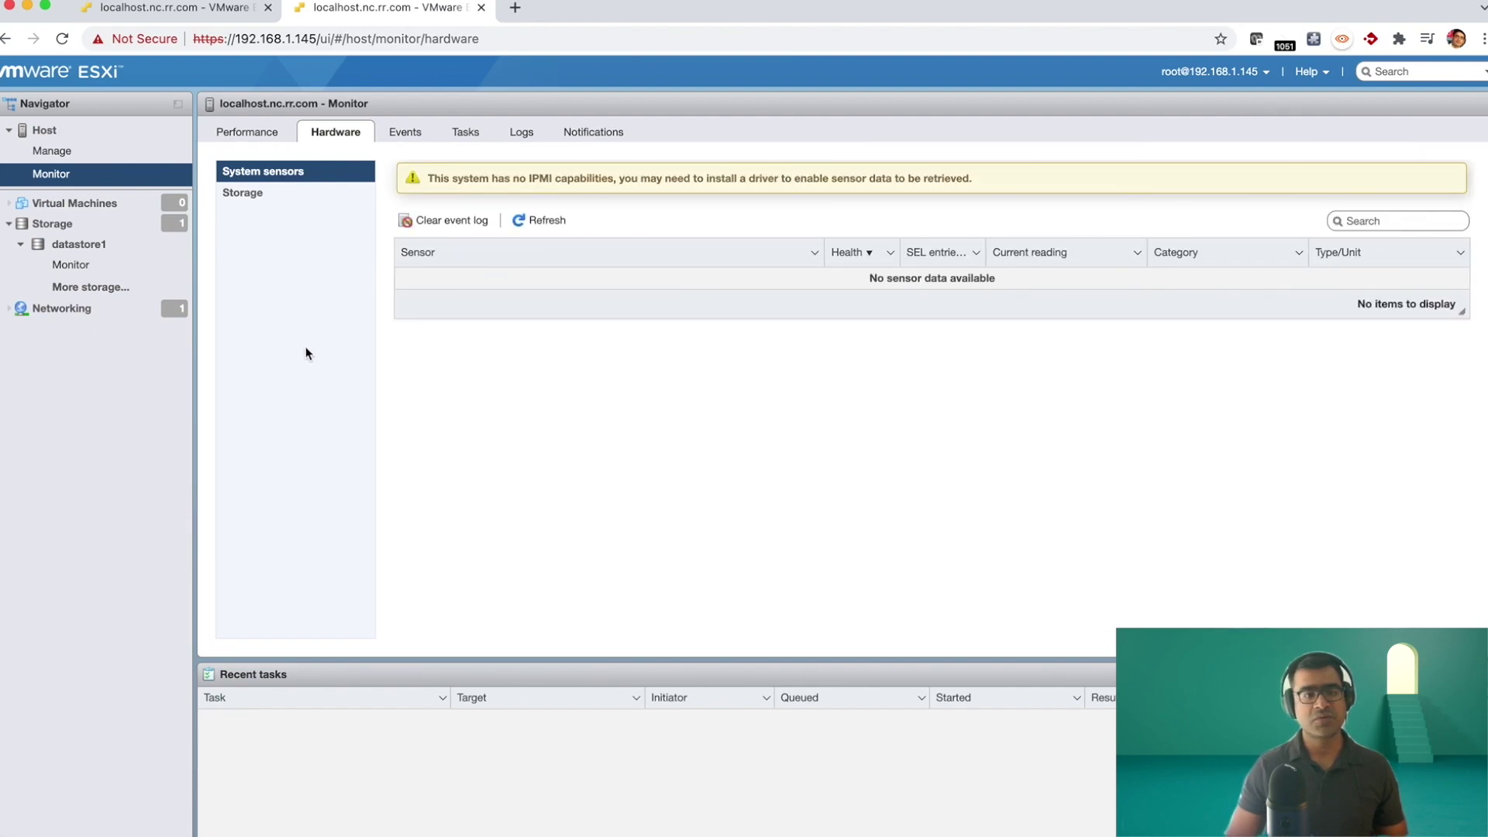
left_click(245, 194)
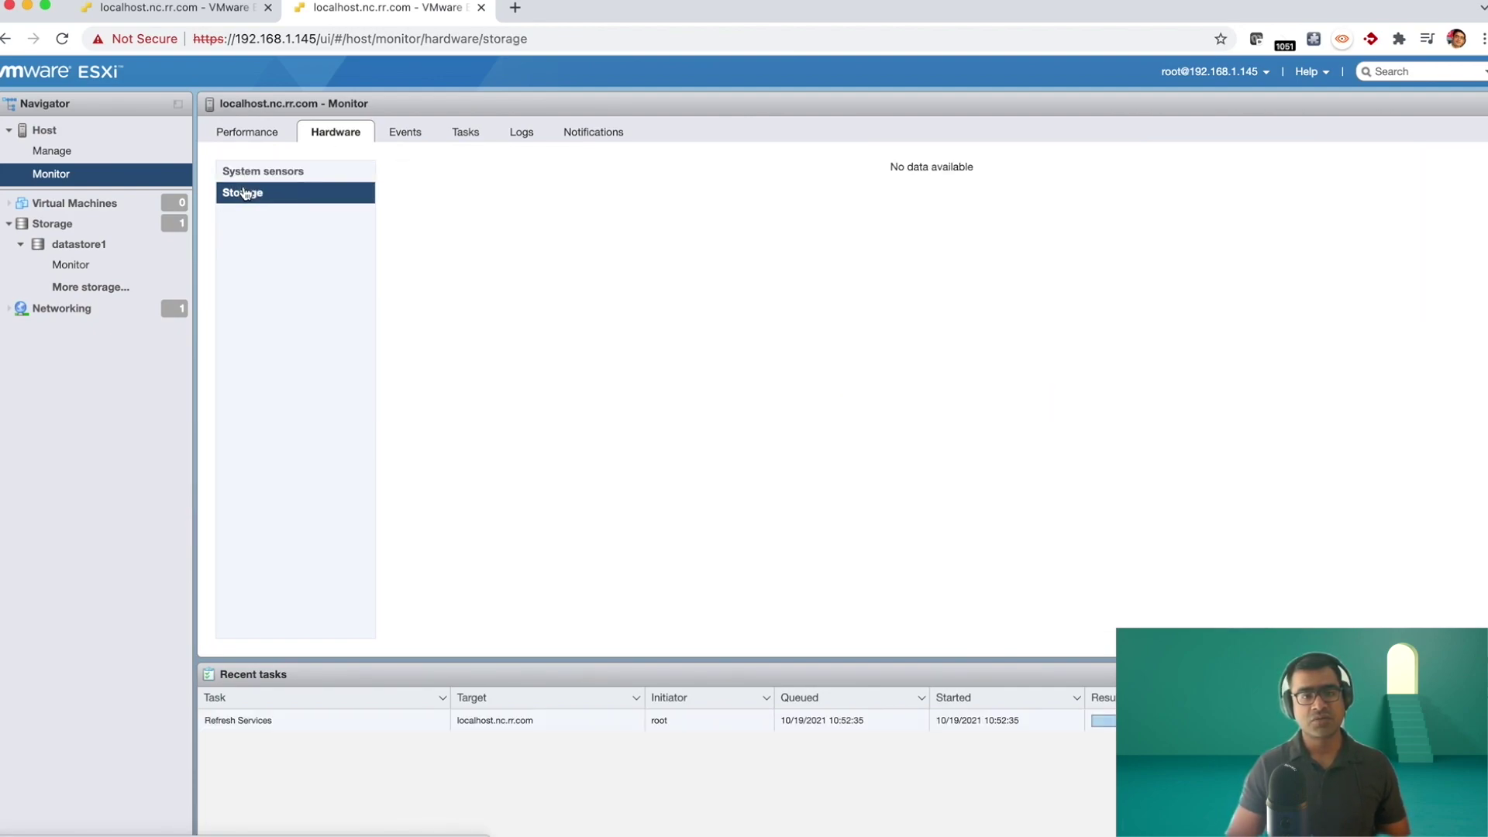
left_click(231, 133)
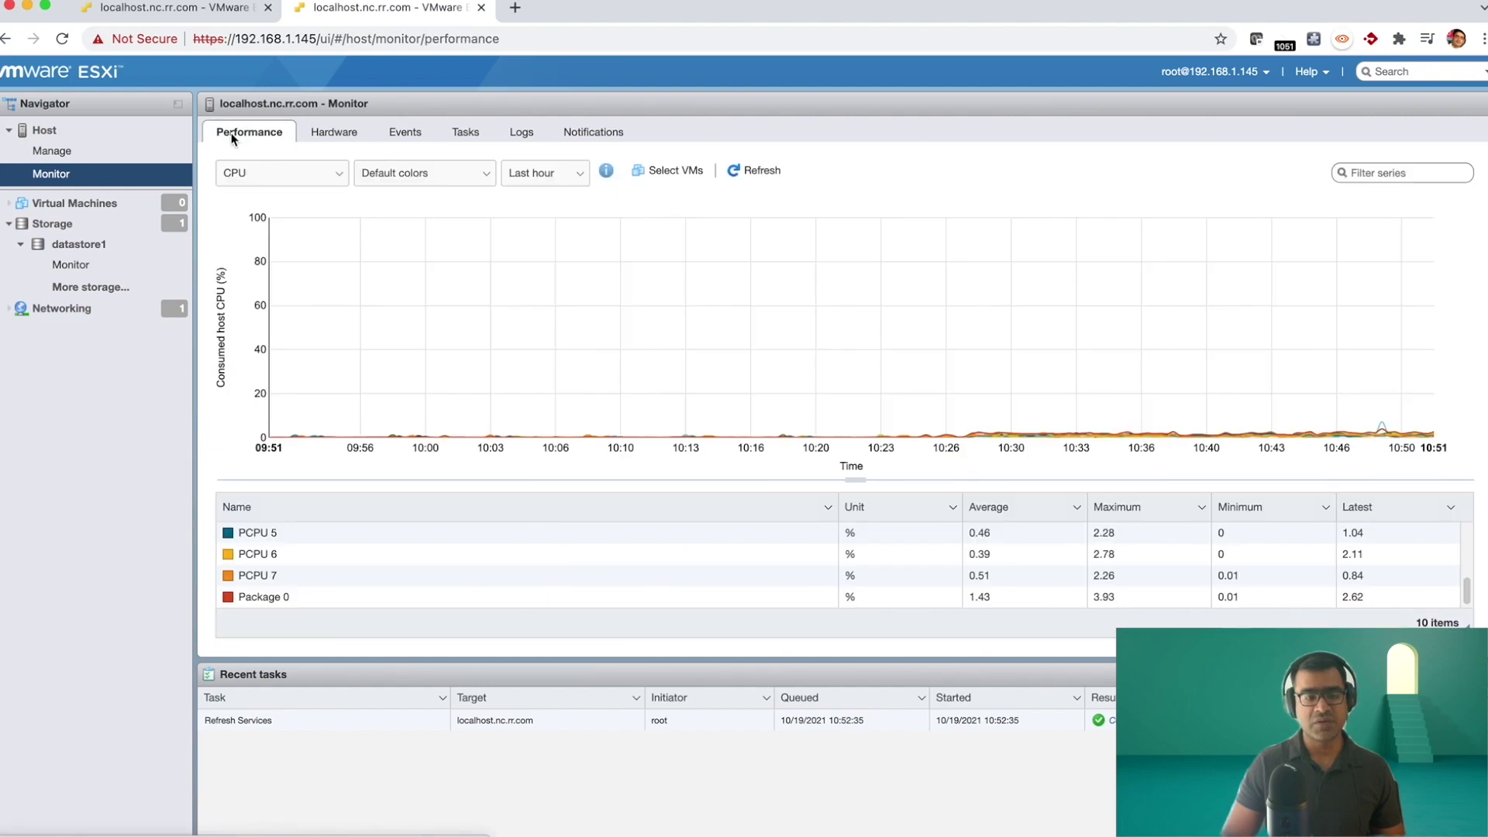
mouse_move(667, 419)
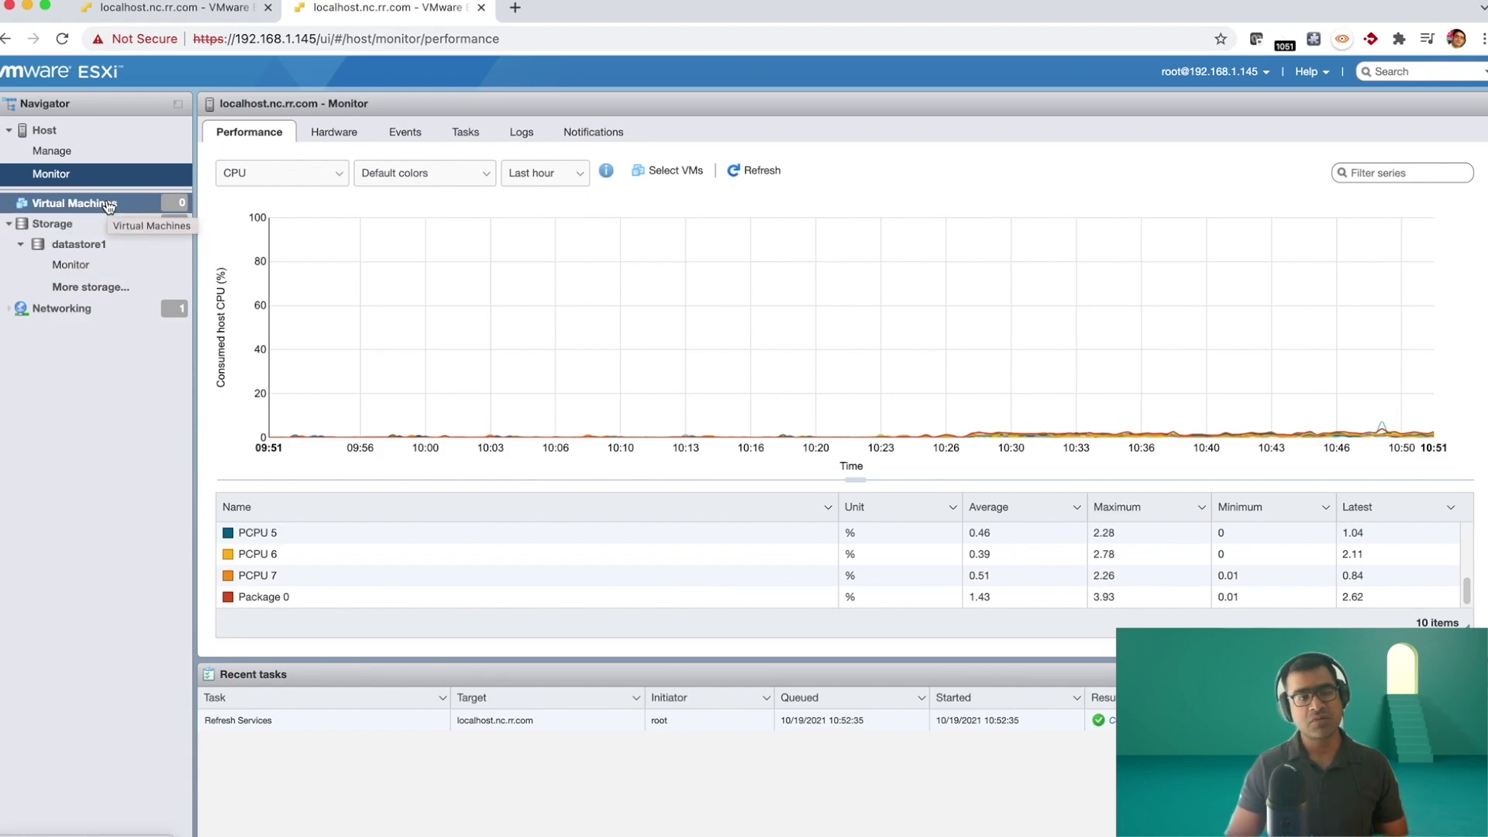
Review the host's datastore list and the VMFS details of datastore1
left_click(68, 228)
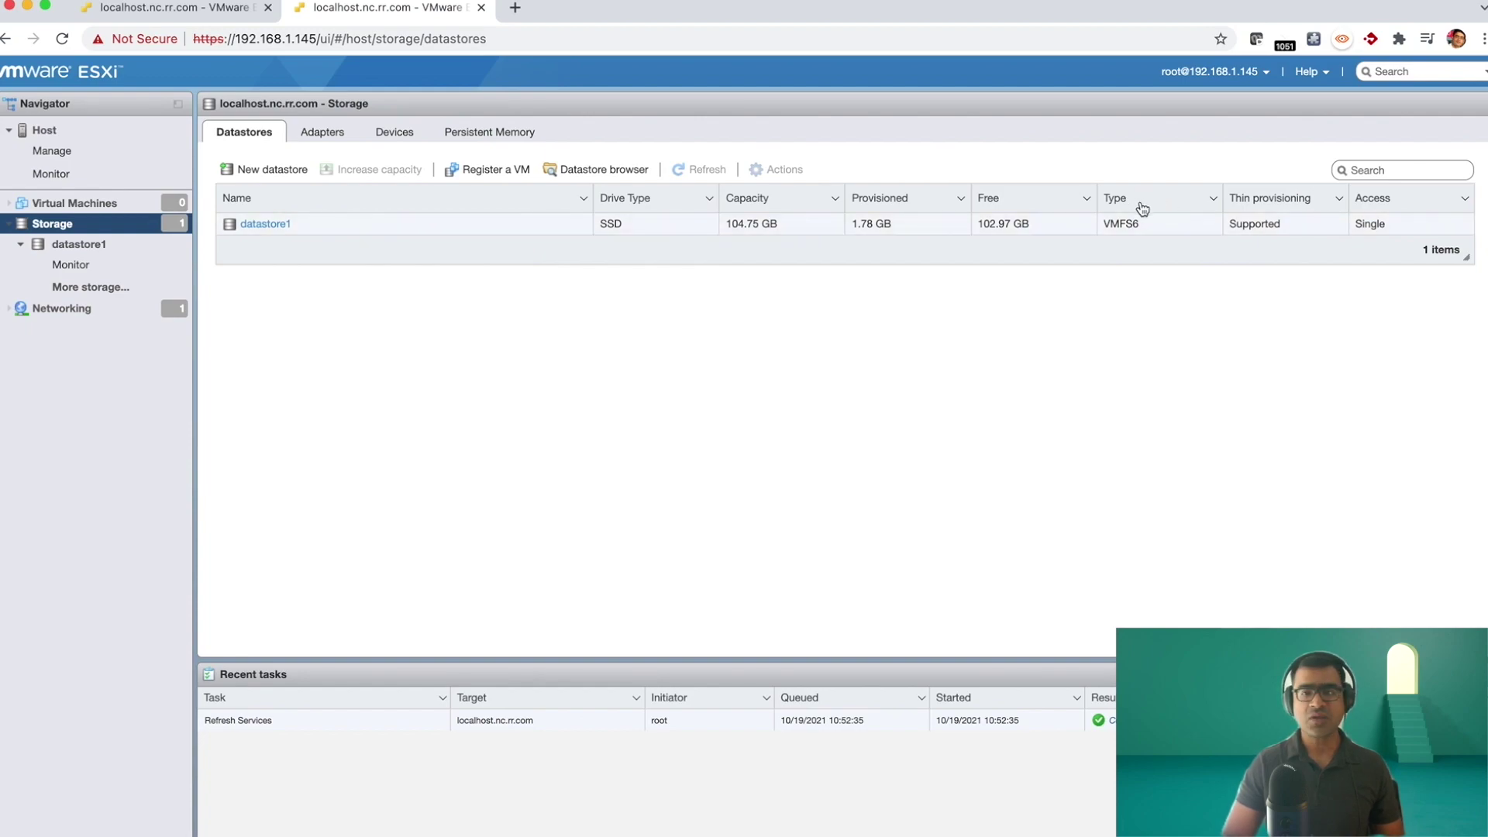
left_click(265, 224)
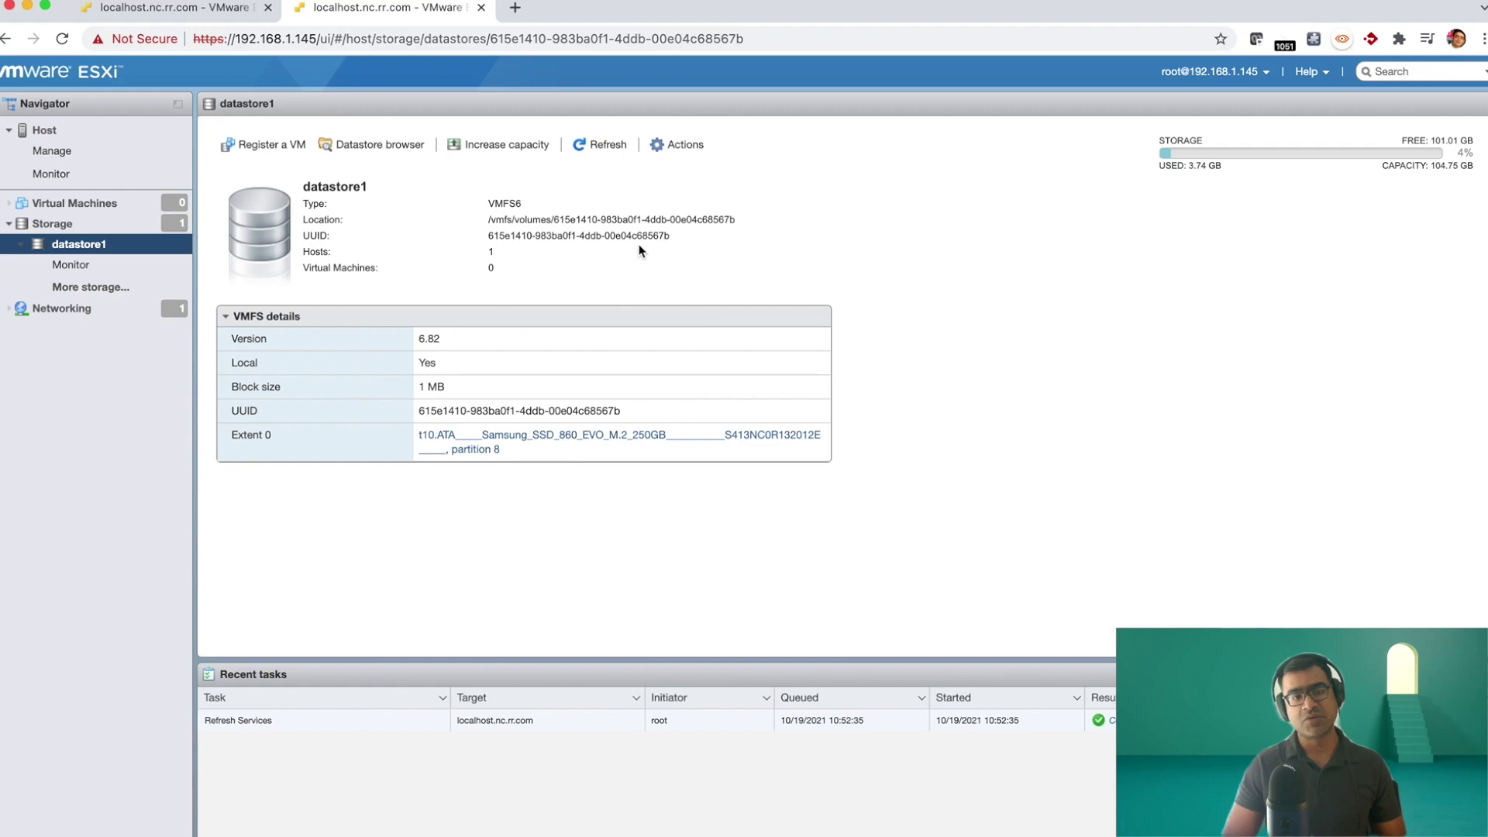
Browse the files in the vib and ISO folders of datastore1, and close the datastore browser
left_click(371, 145)
left_click(545, 353)
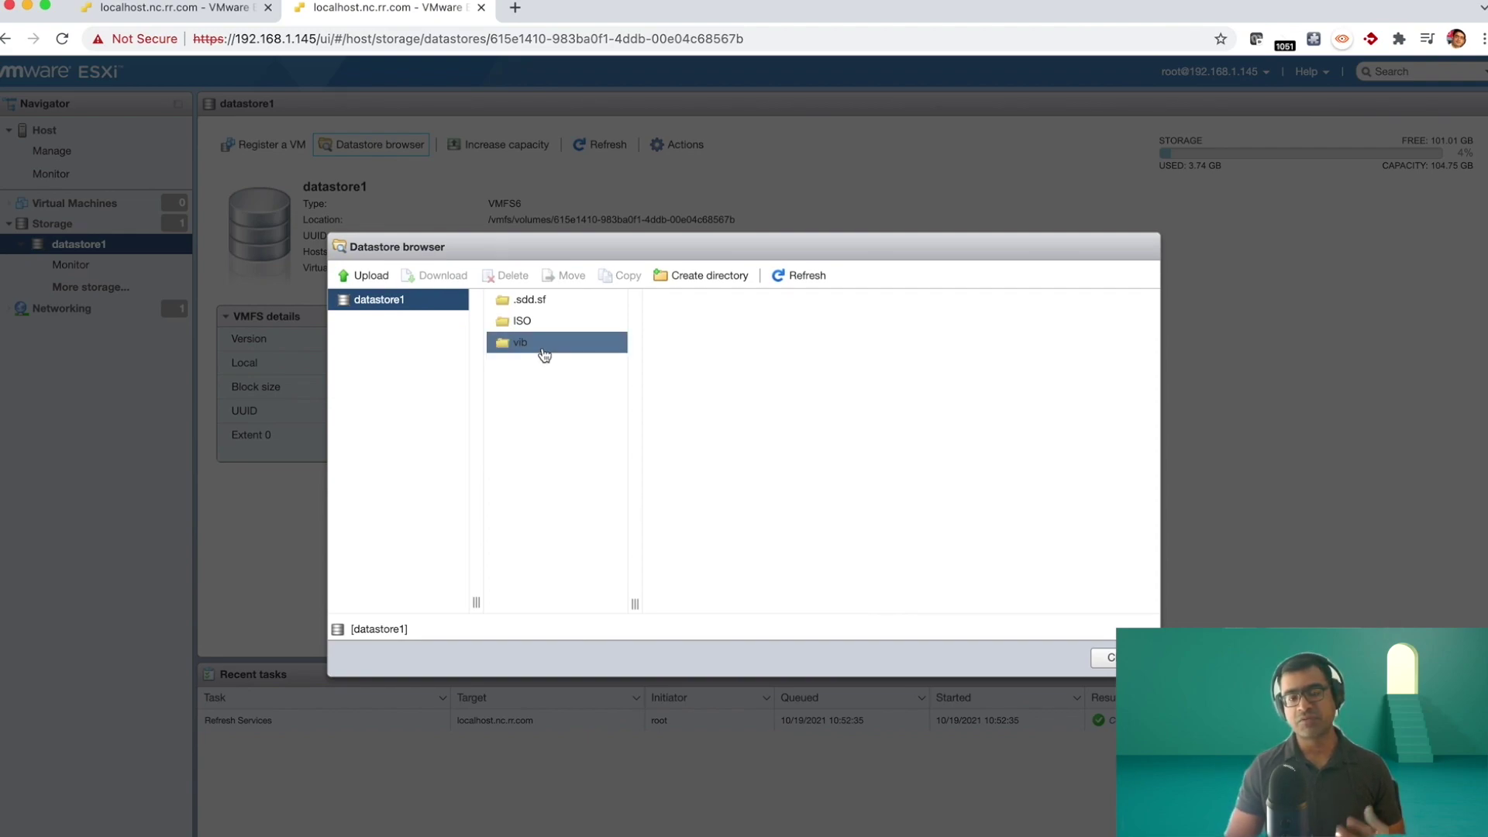
left_click(526, 348)
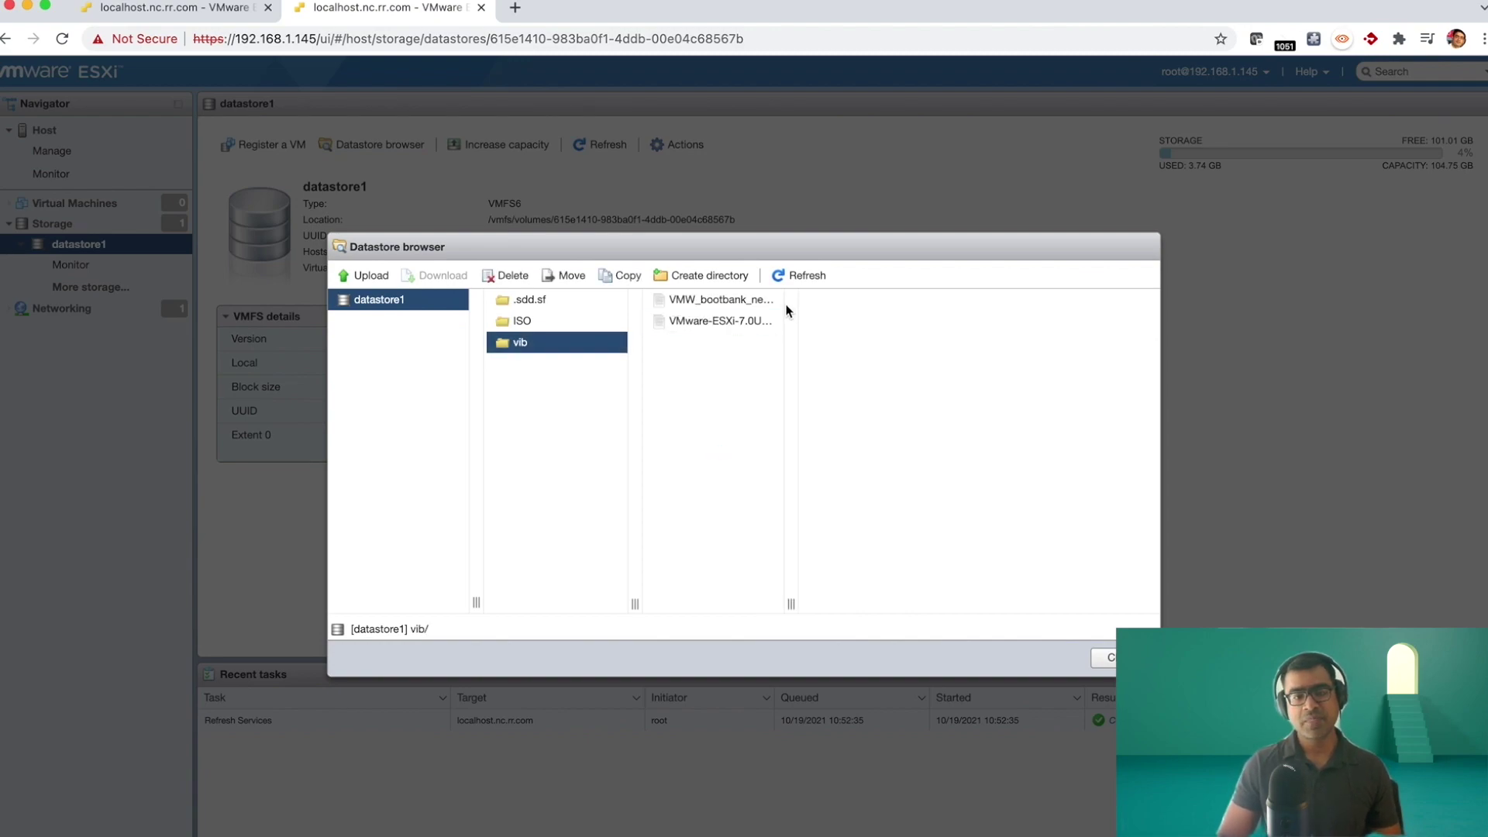
left_click(519, 324)
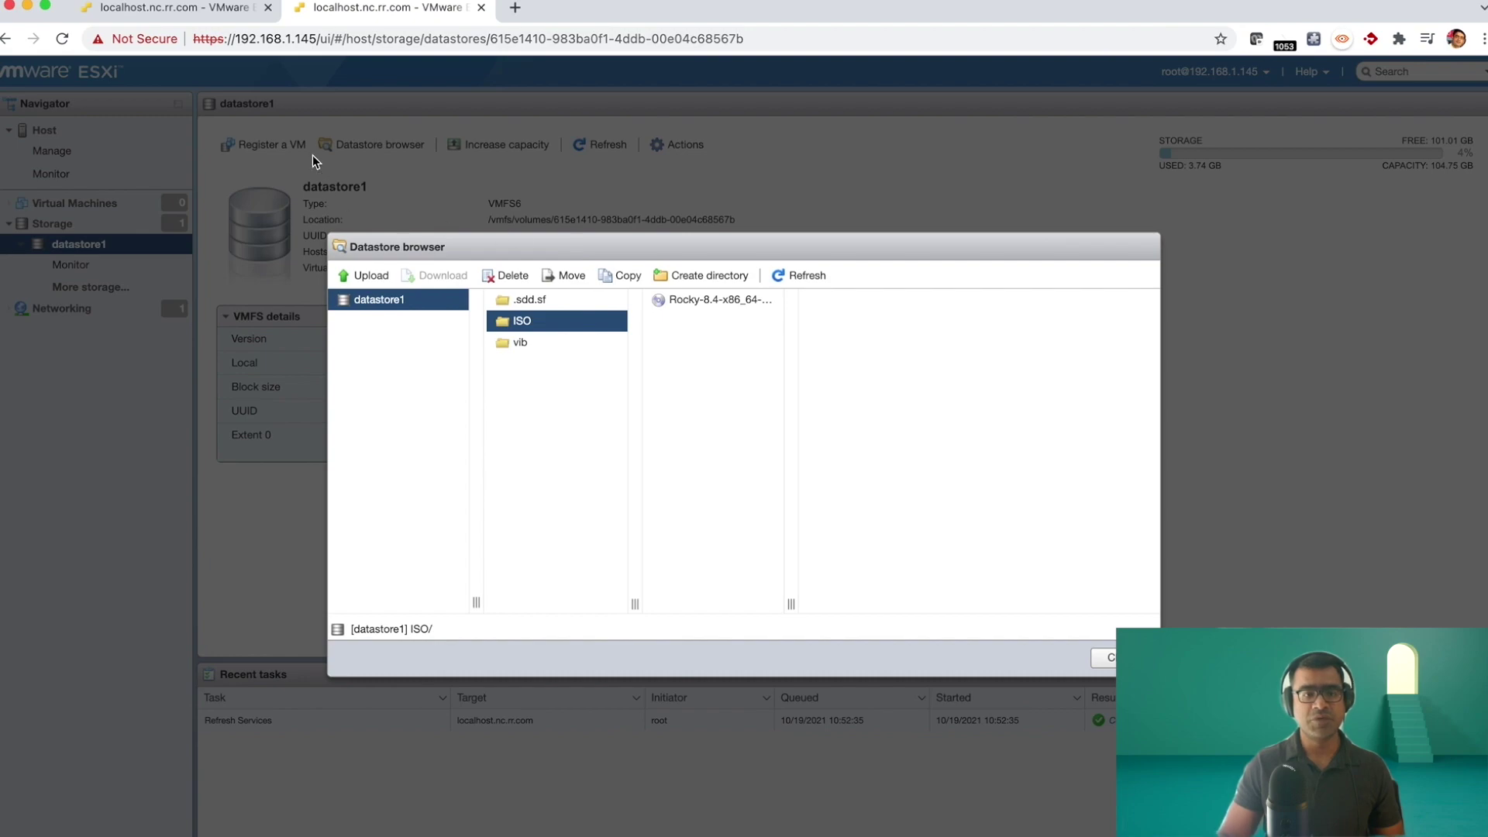
left_click(188, 10)
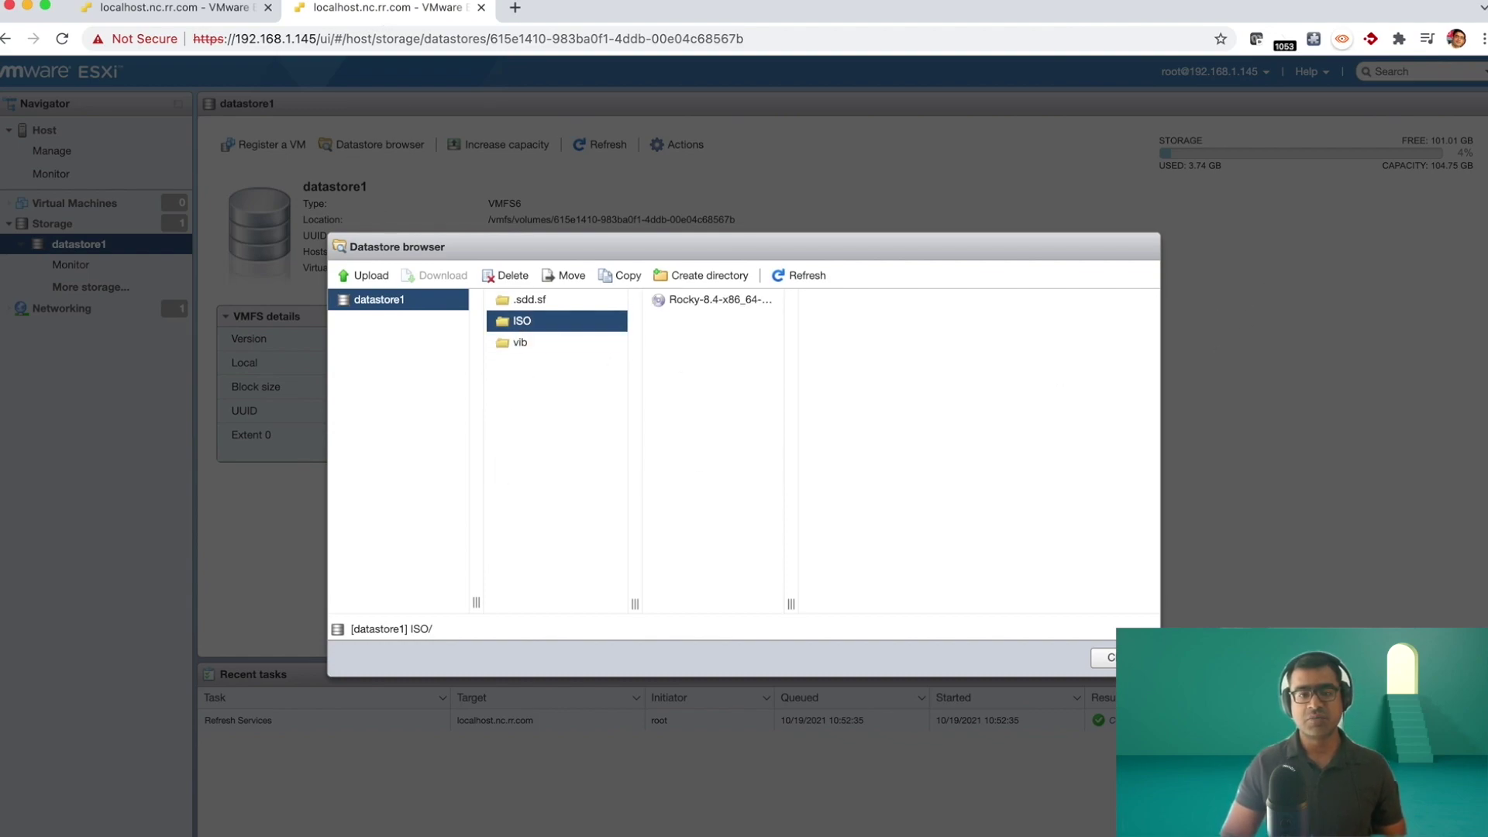
left_click(1105, 657)
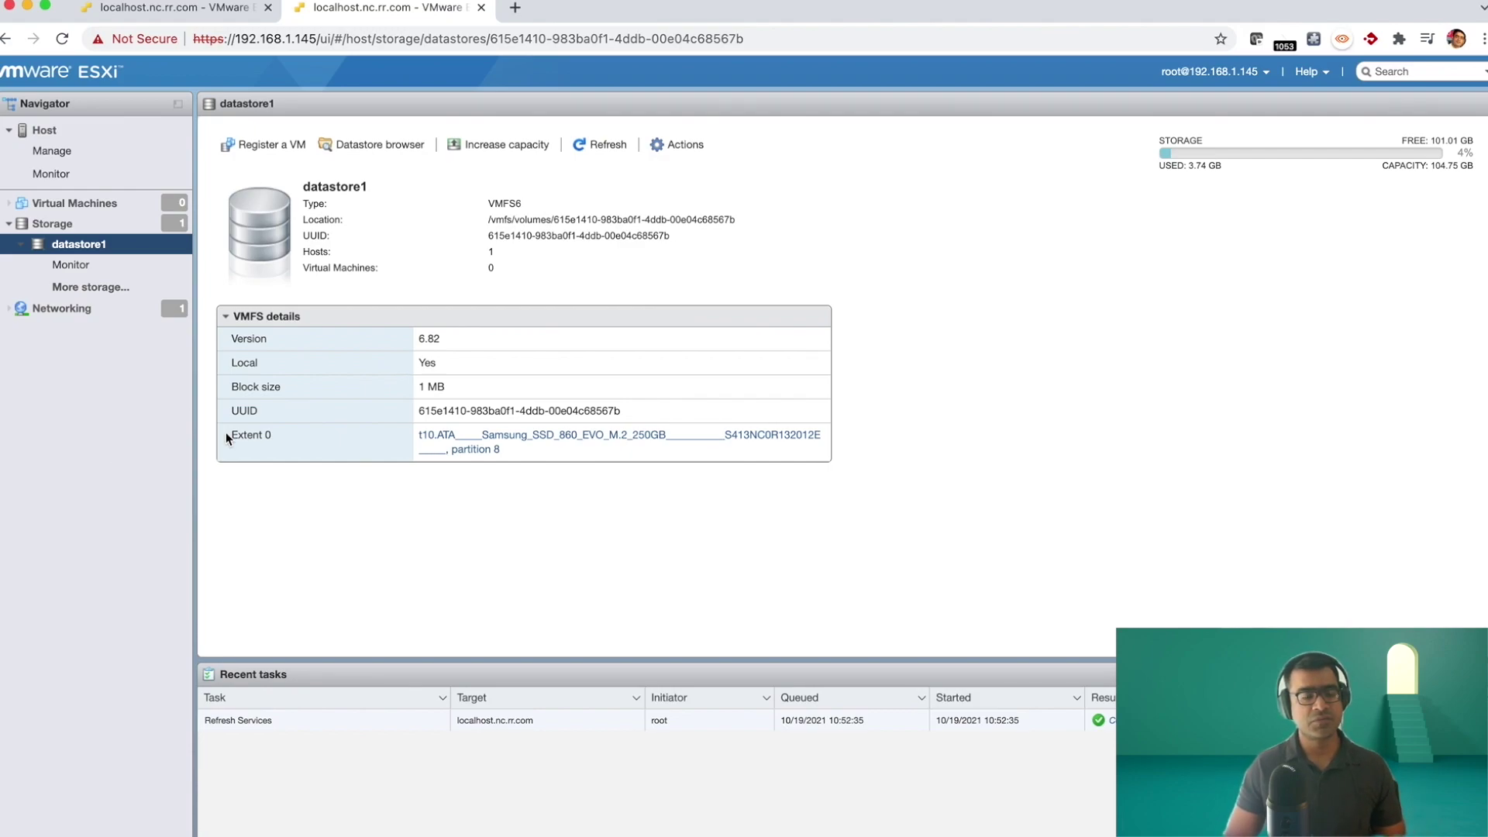
View the creation types for increasing datastore1's capacity, and cancel without making changes
left_click(62, 267)
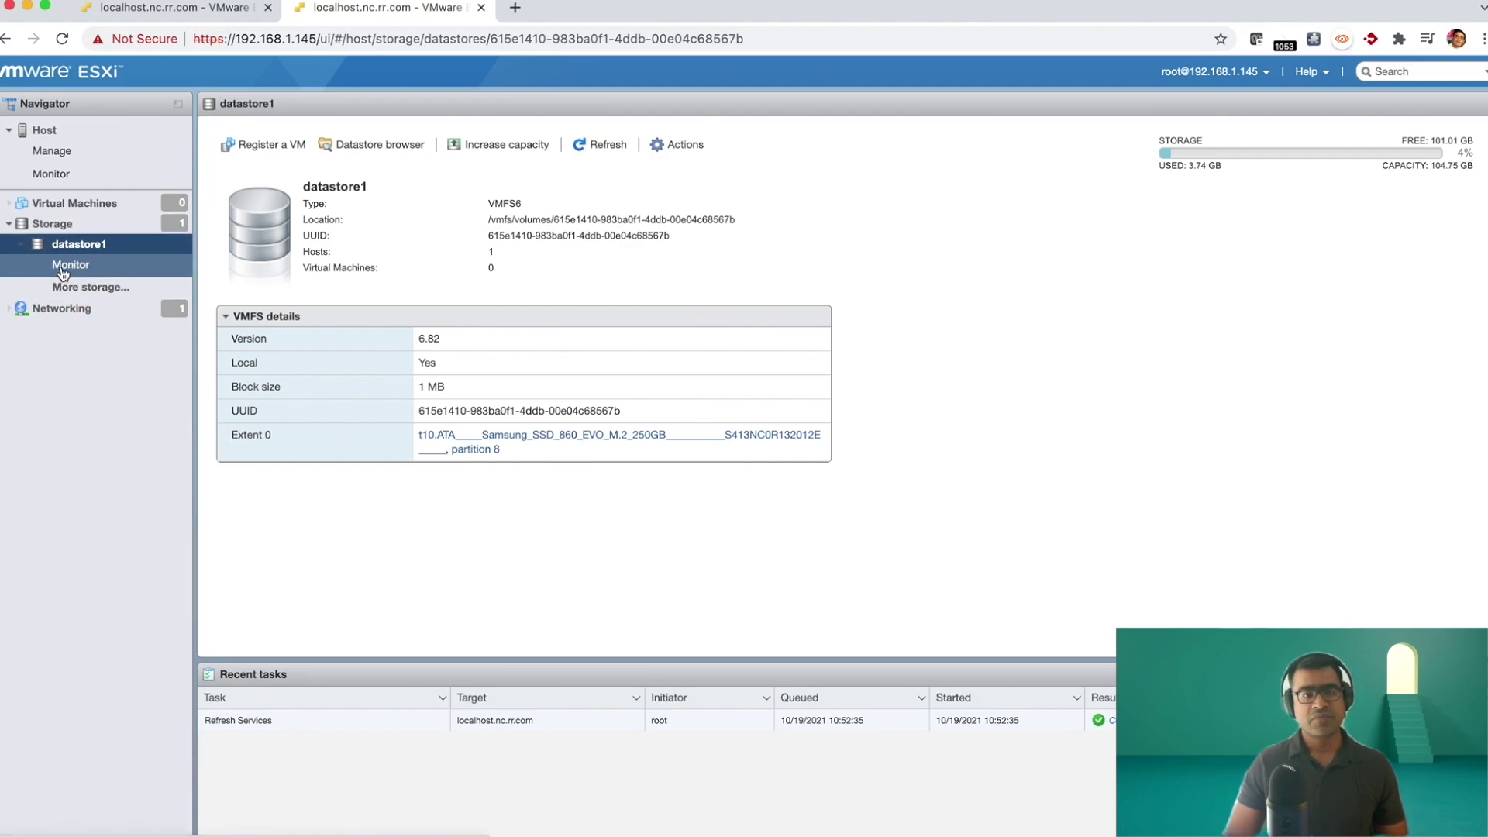
left_click(516, 156)
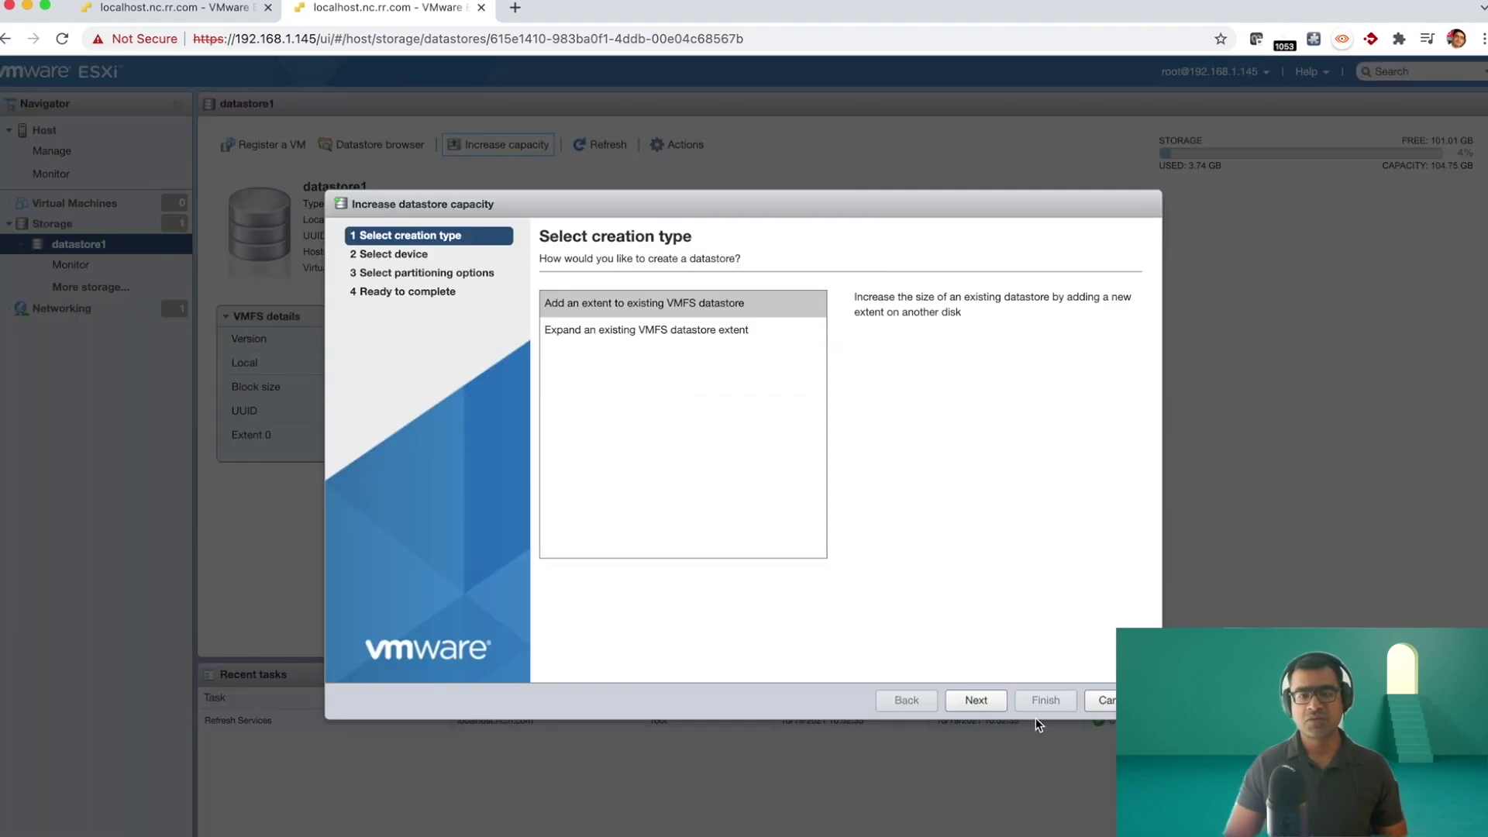
left_click(1104, 701)
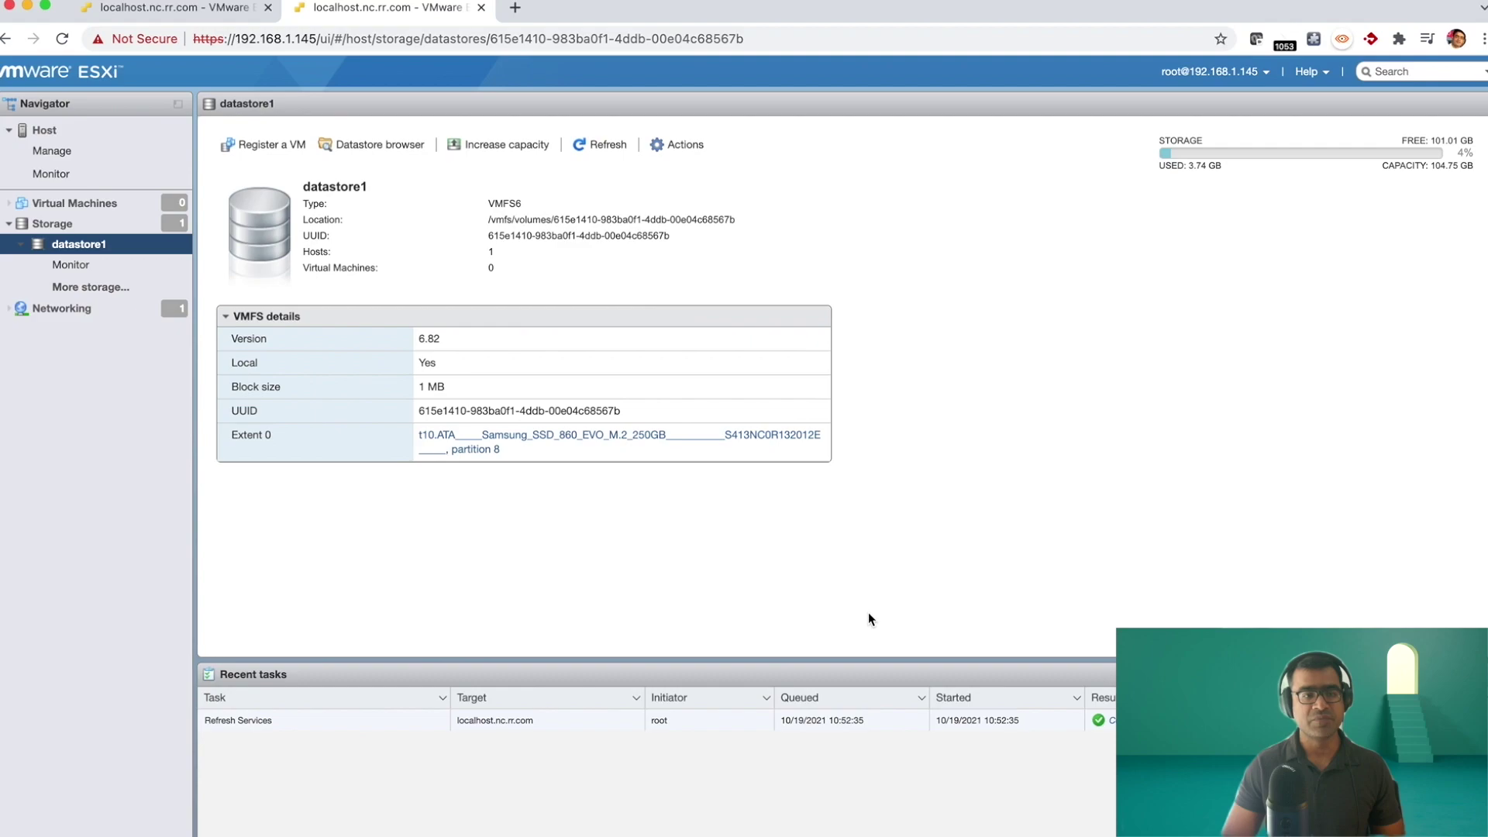
Review the event history of datastore1 and view the host's virtual switches under networking
left_click(69, 262)
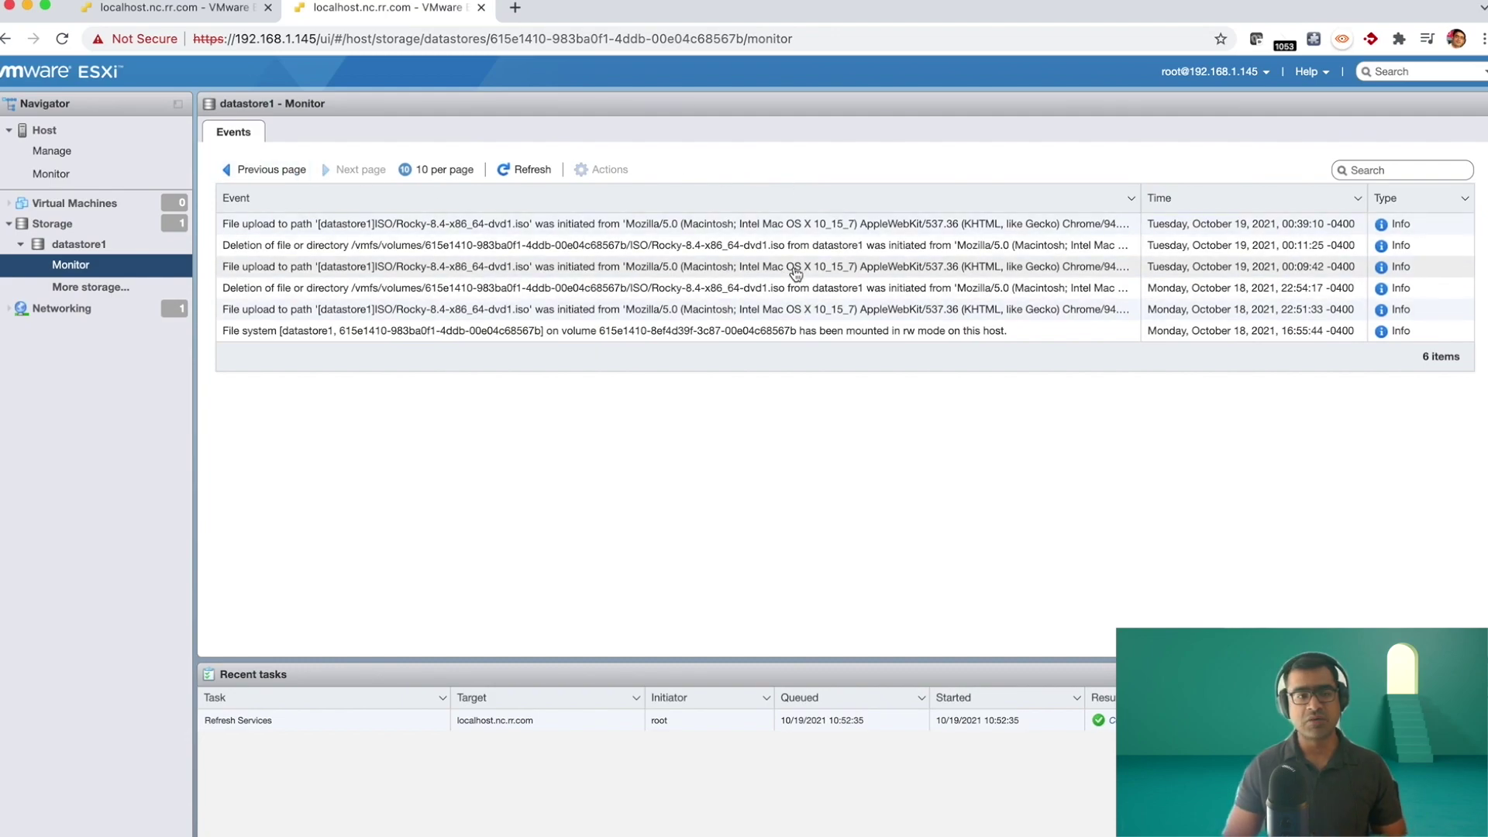
left_click(68, 314)
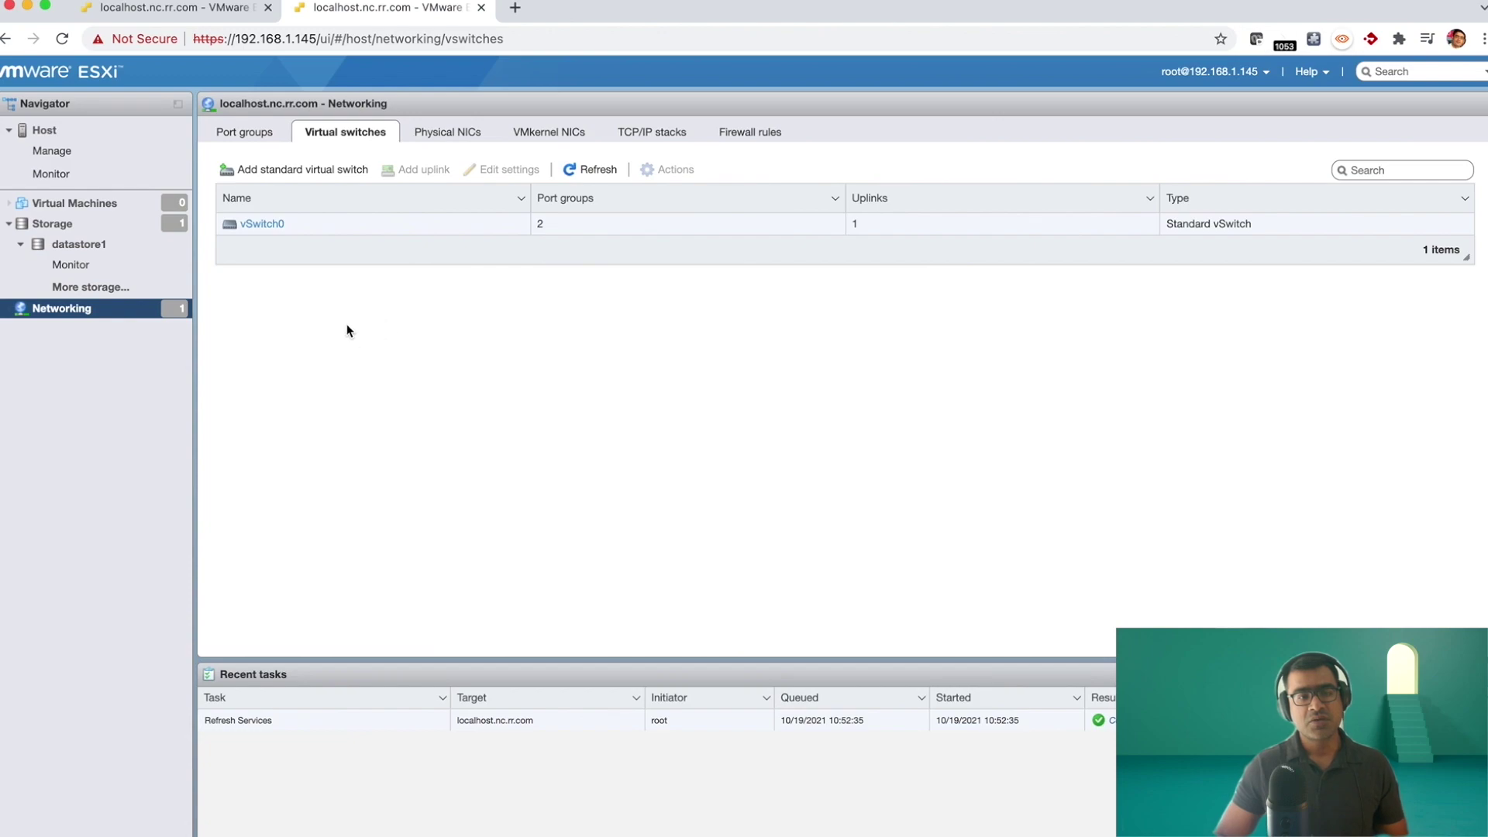
Review the details, policies and topology of vSwitch0, and view its uplink addition settings without saving
left_click(262, 225)
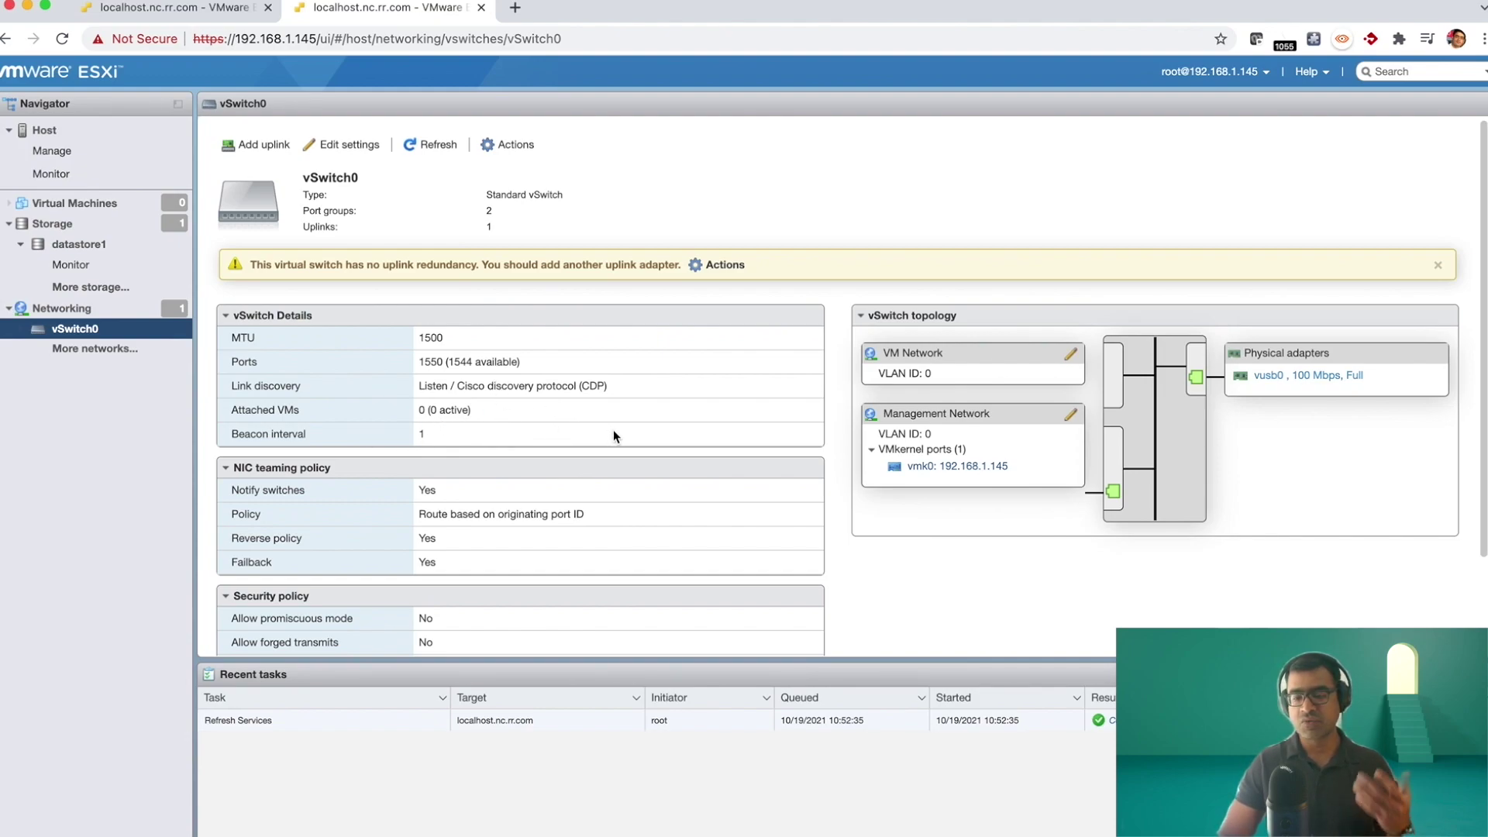
scroll(613, 437, "down", 2)
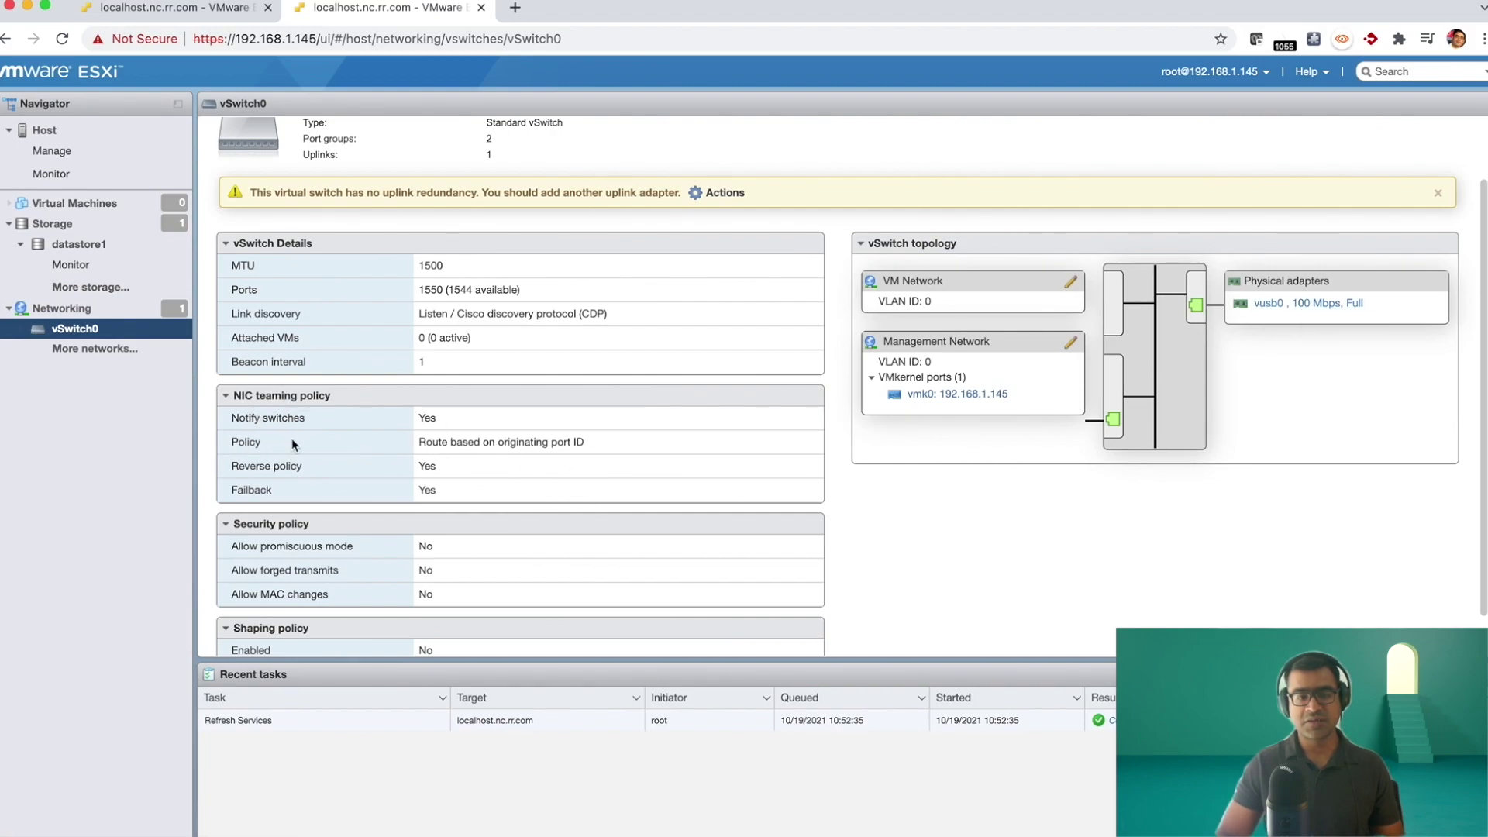
scroll(480, 463, "down", 2)
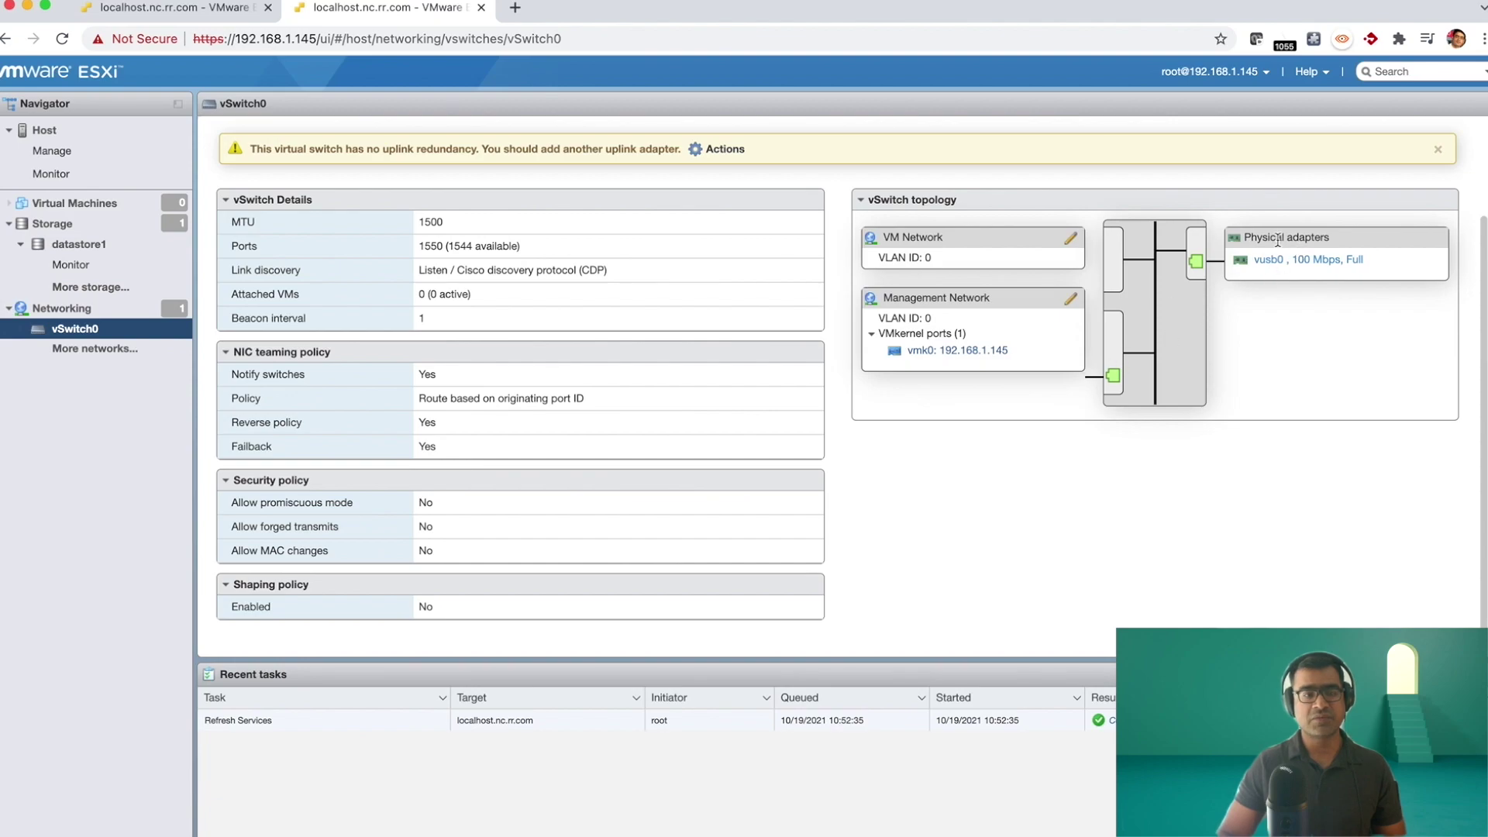
scroll(541, 475, "up", 3)
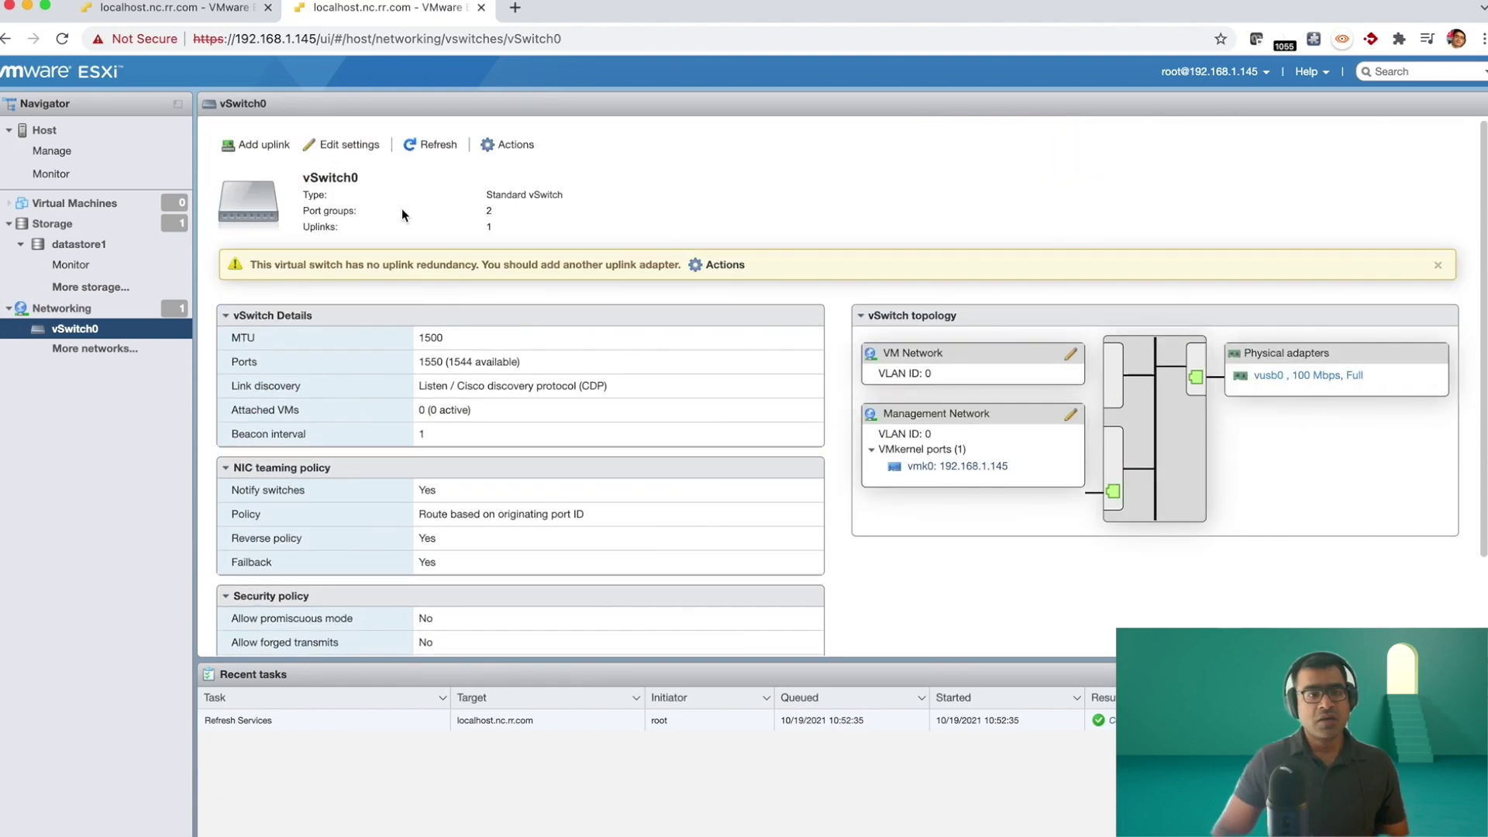
left_click(267, 148)
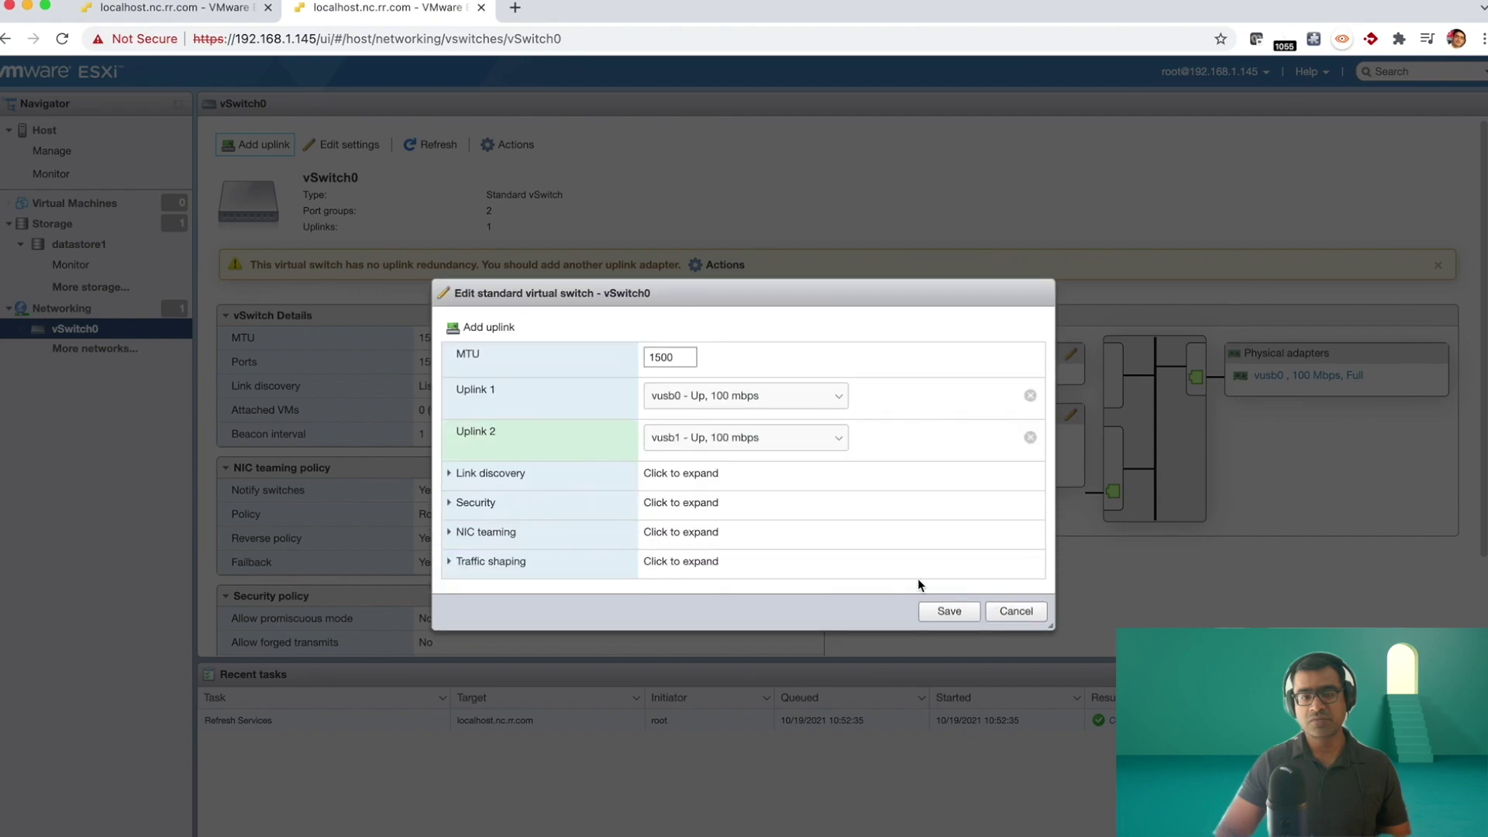
left_click(1014, 613)
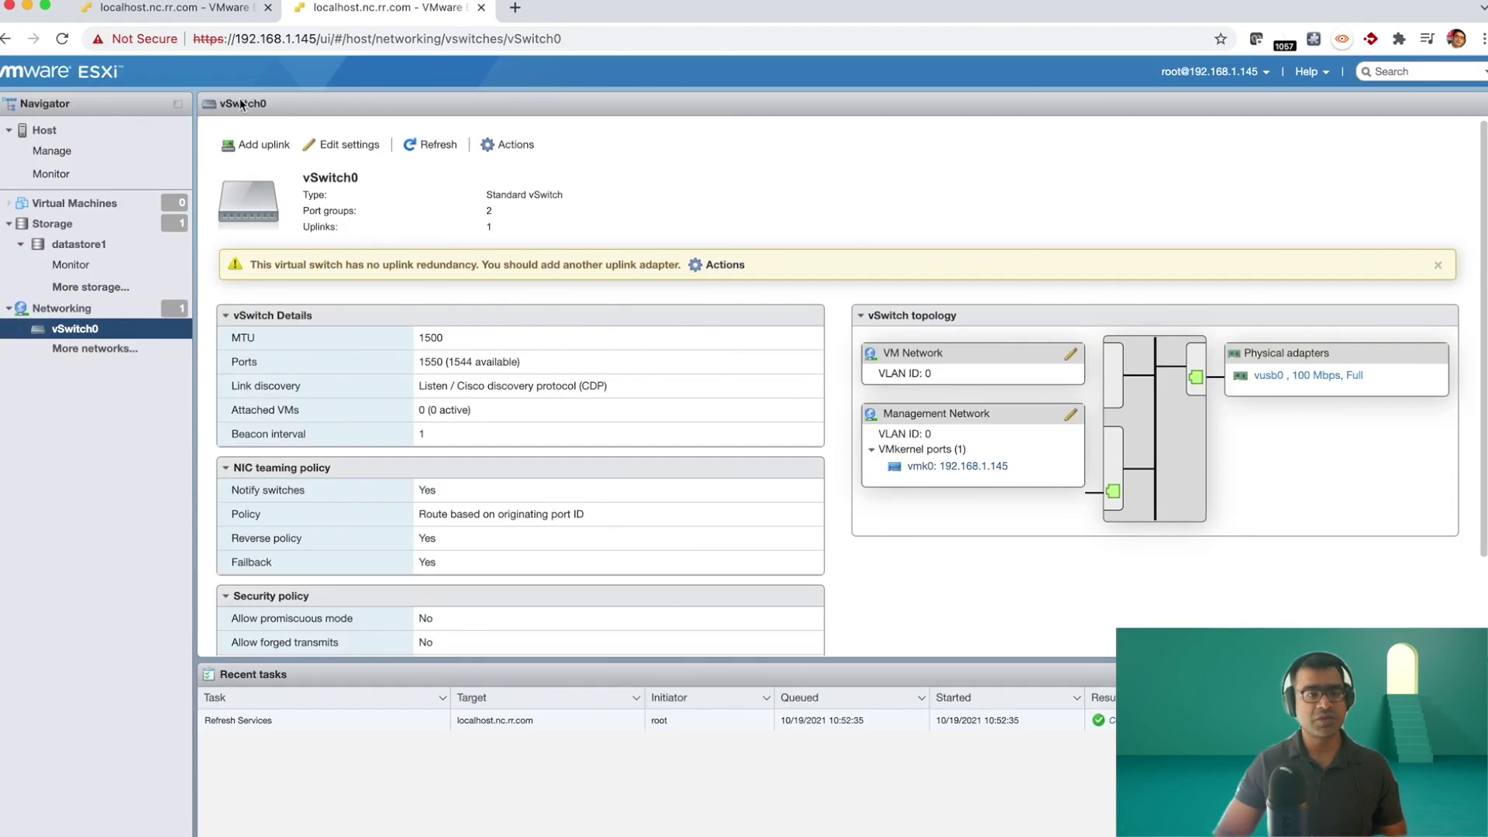
Review the host's physical NICs, VMkernel NICs and TCP/IP stacks under networking
left_click(72, 310)
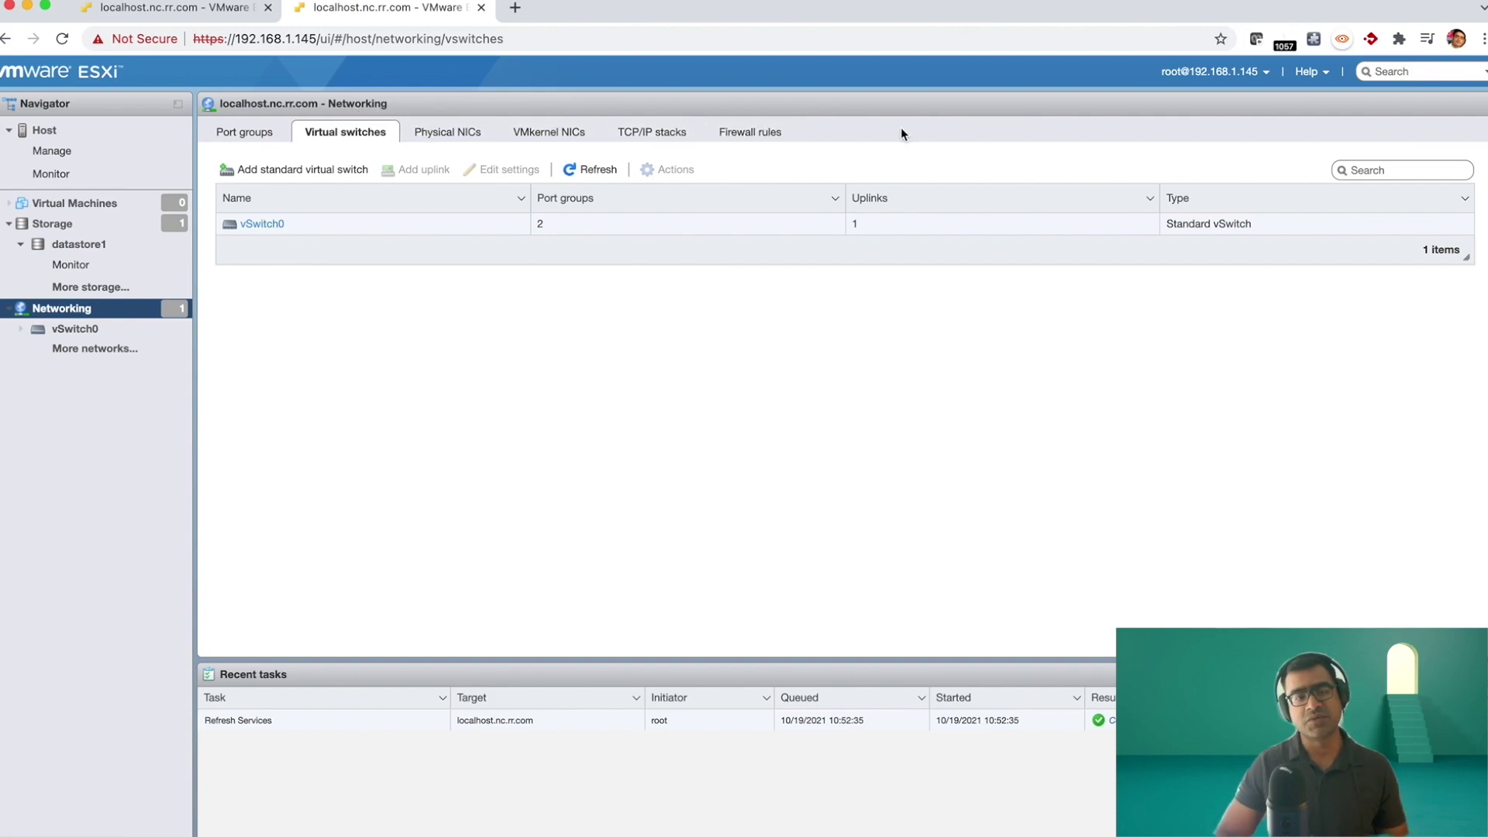
left_click(438, 131)
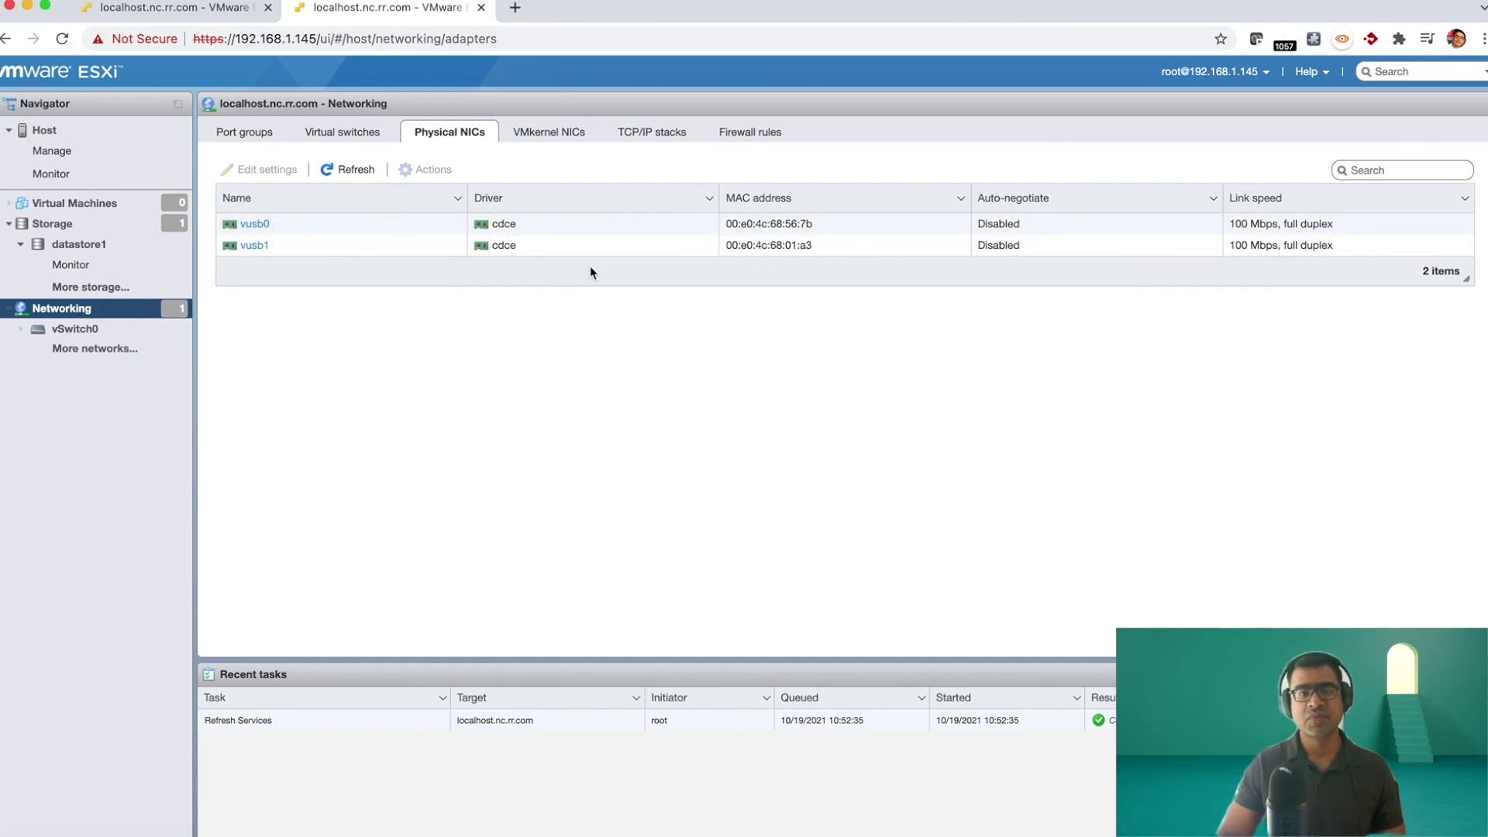
left_click(532, 131)
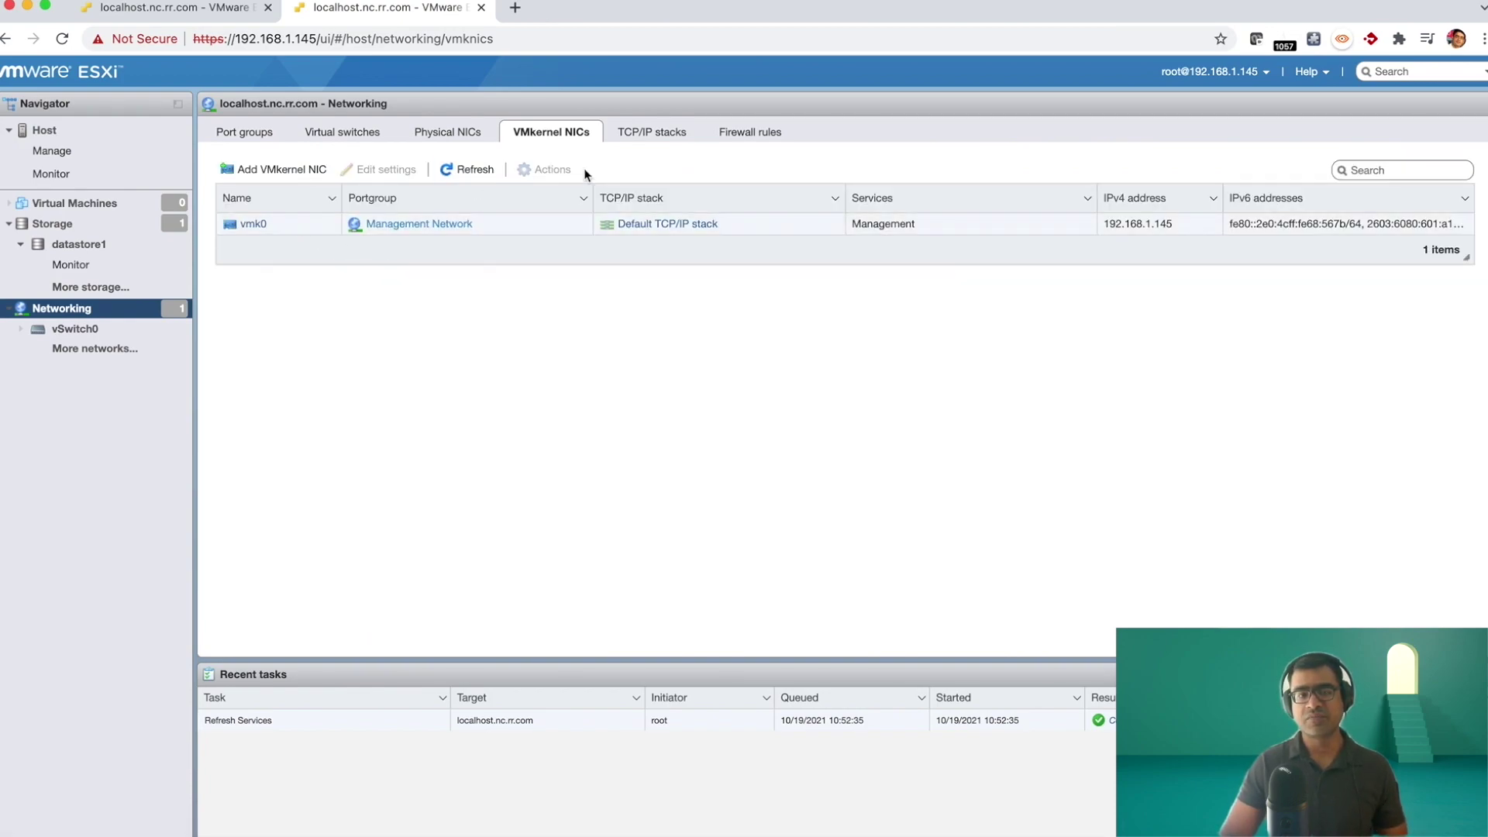
left_click(662, 134)
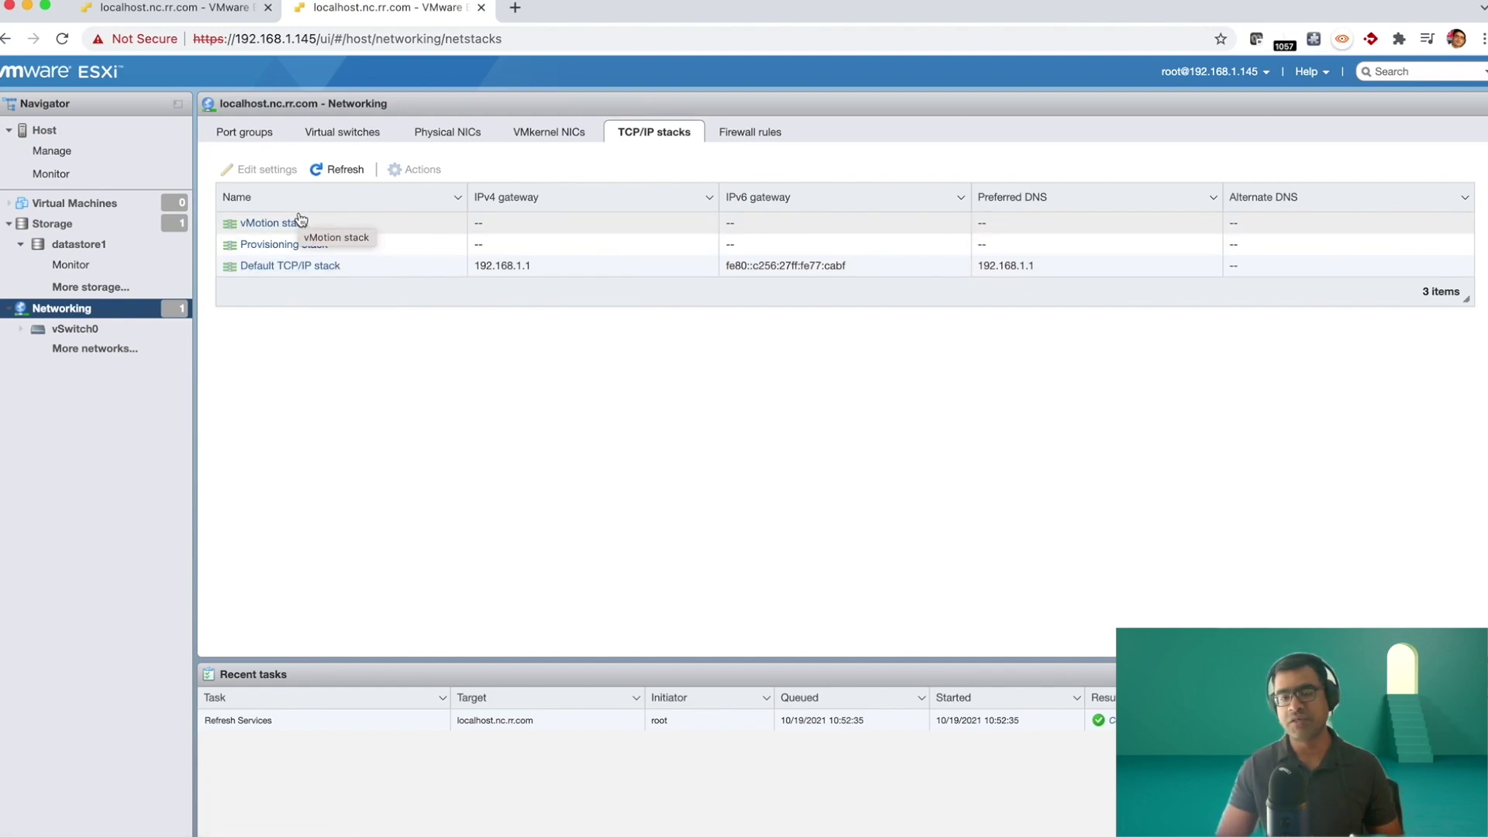
Examine the host's firewall rules, including their incoming and outgoing ports, protocols and daemon states
left_click(744, 135)
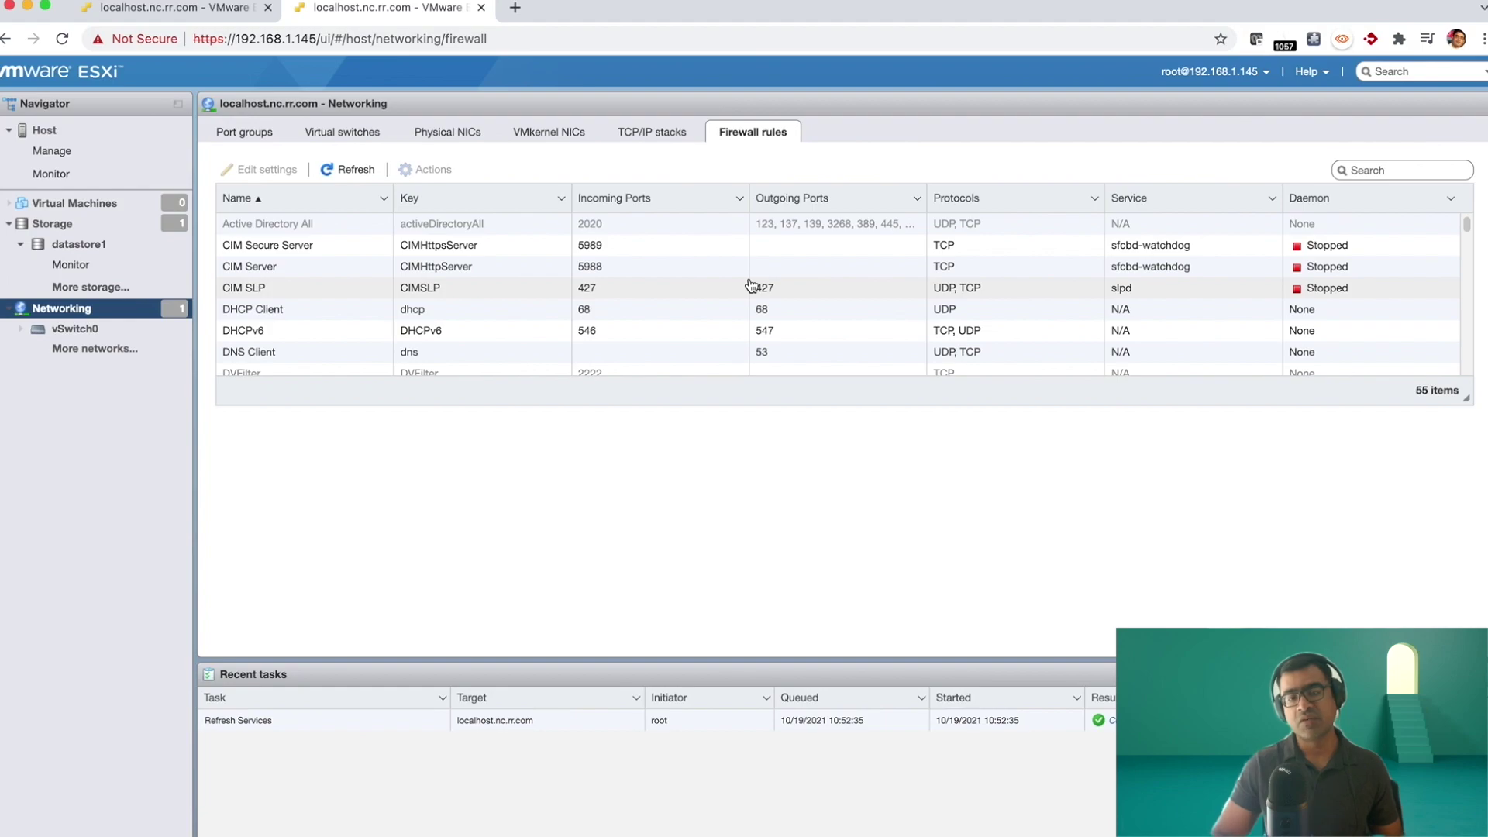
scroll(964, 335, "down", 3)
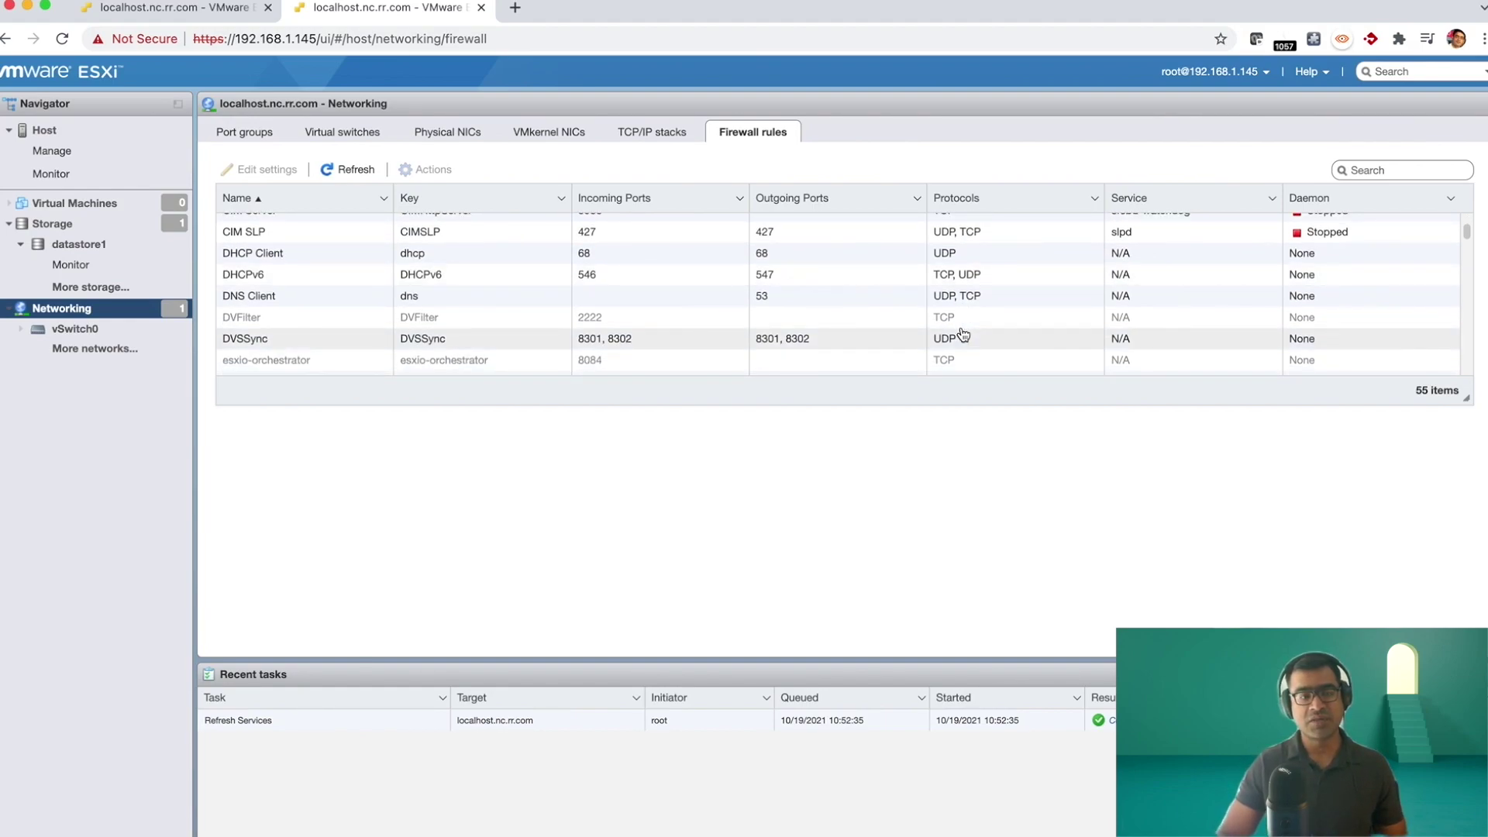
scroll(963, 335, "down", 5)
scroll(964, 335, "up", 5)
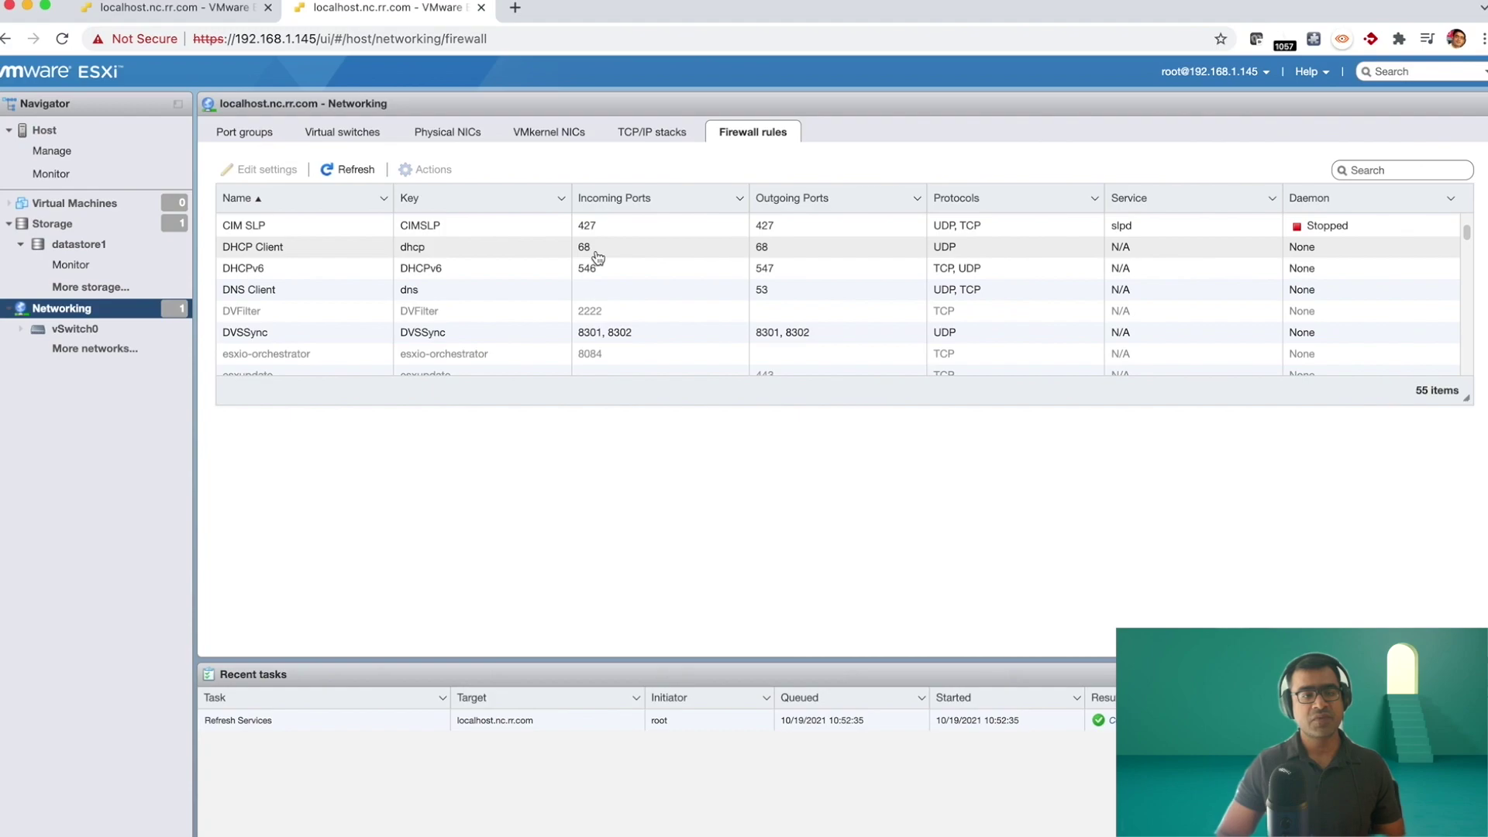
scroll(597, 257, "down", 4)
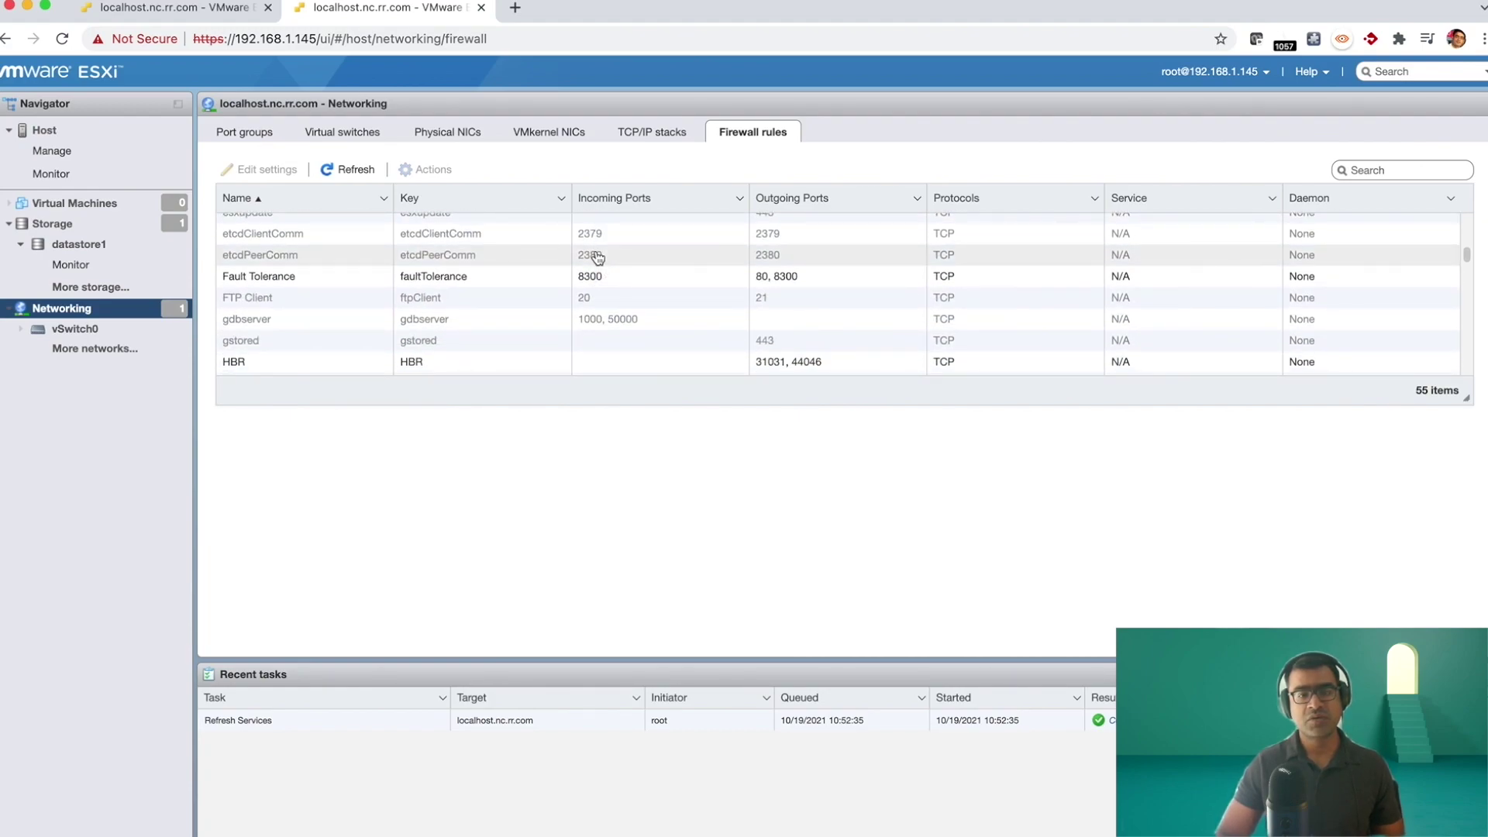
scroll(600, 262, "down", 4)
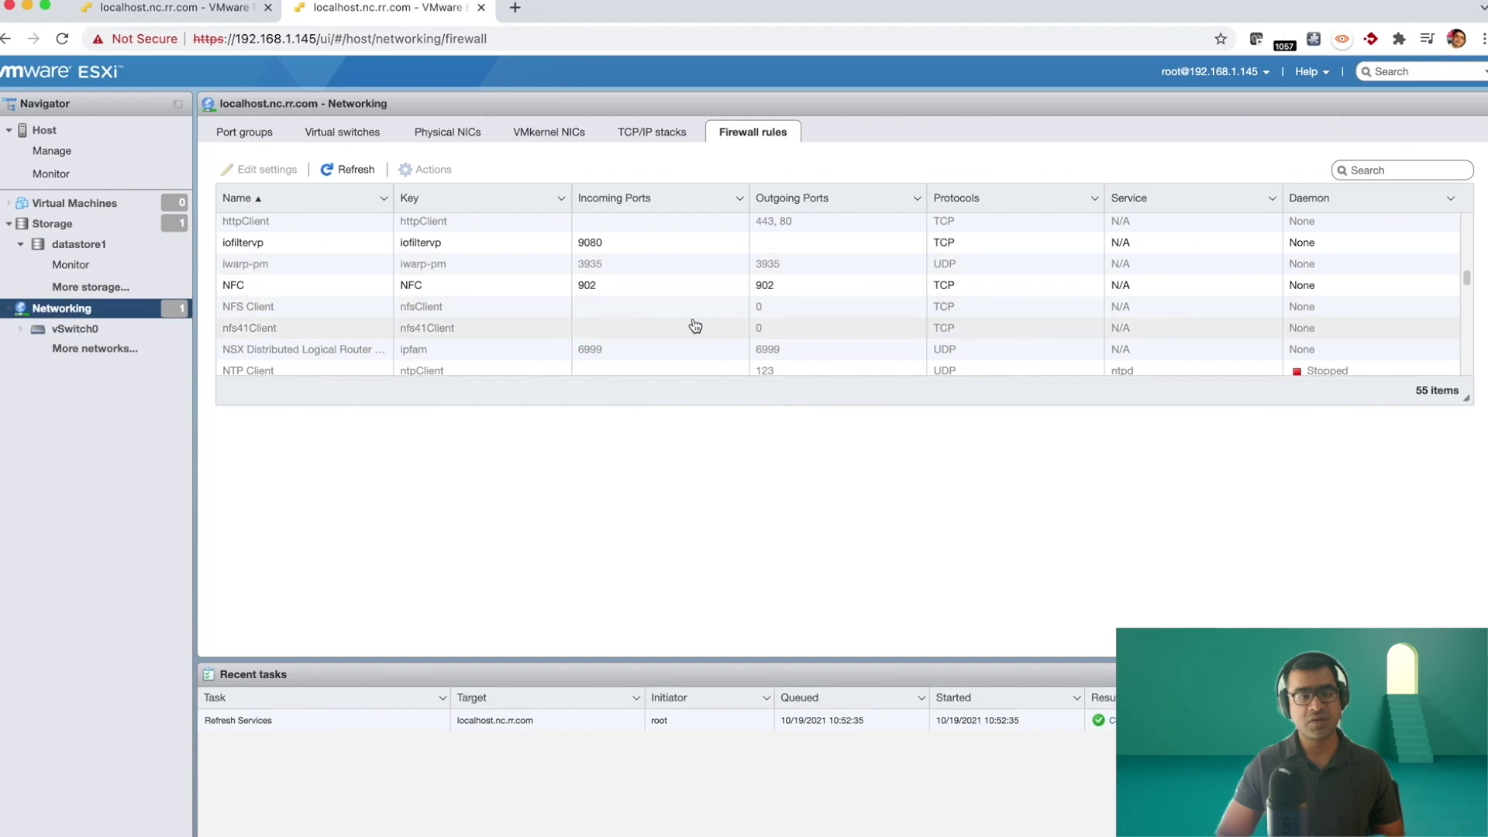
scroll(695, 324, "down", 1)
scroll(695, 325, "down", 4)
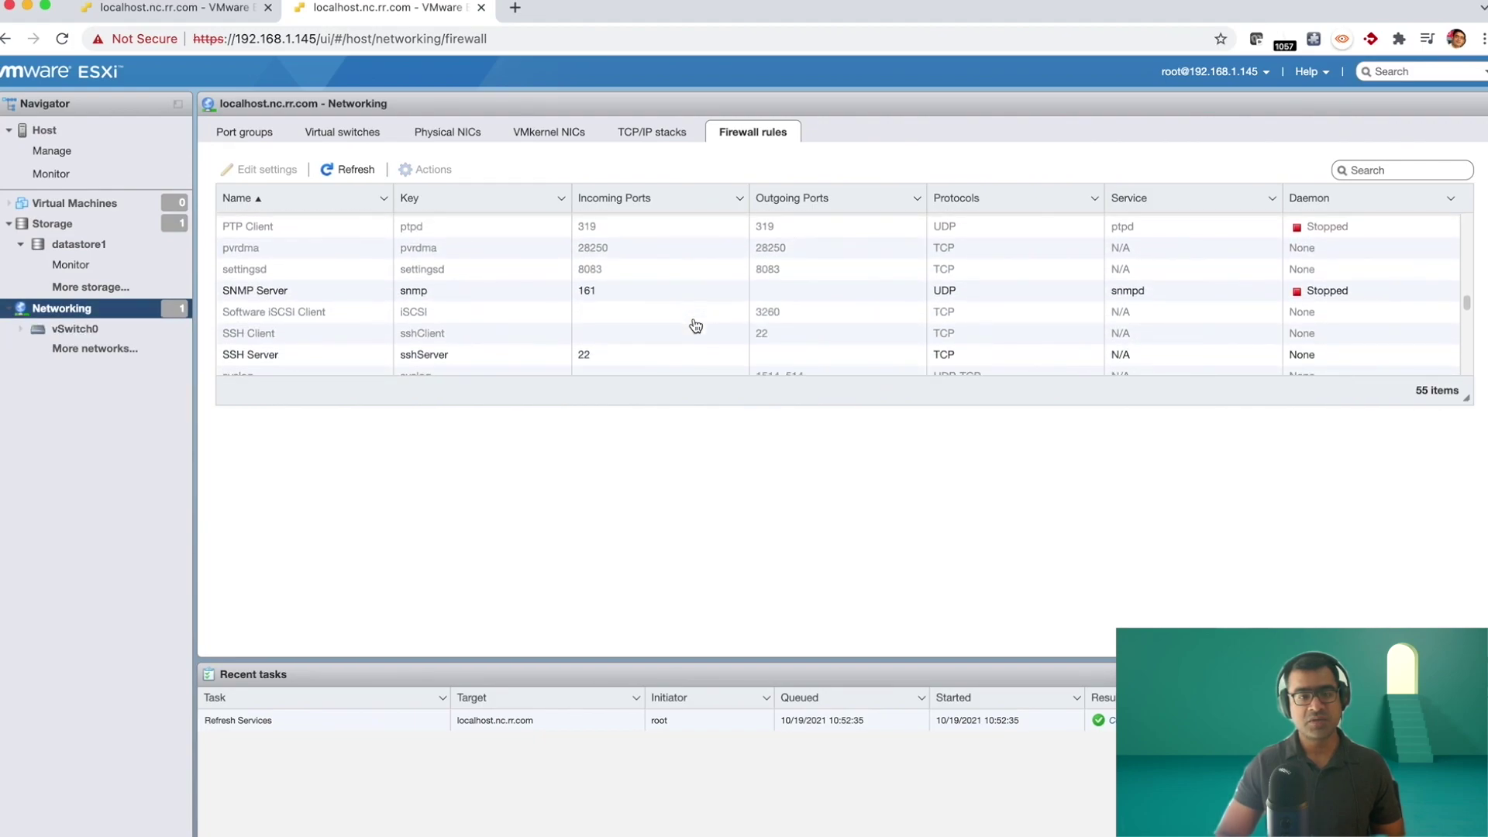
scroll(695, 325, "down", 3)
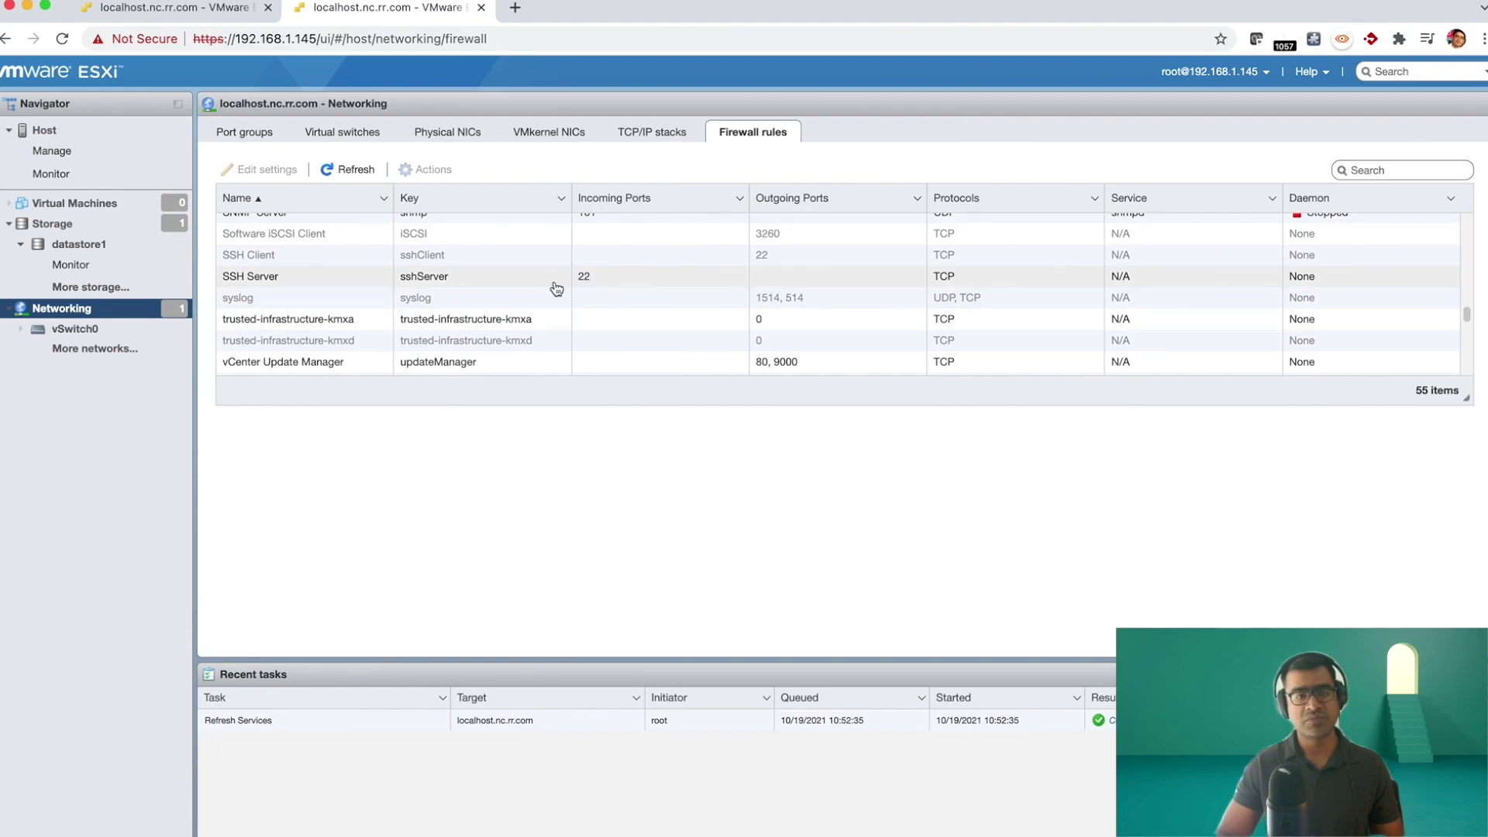
scroll(683, 292, "down", 1)
scroll(682, 292, "down", 2)
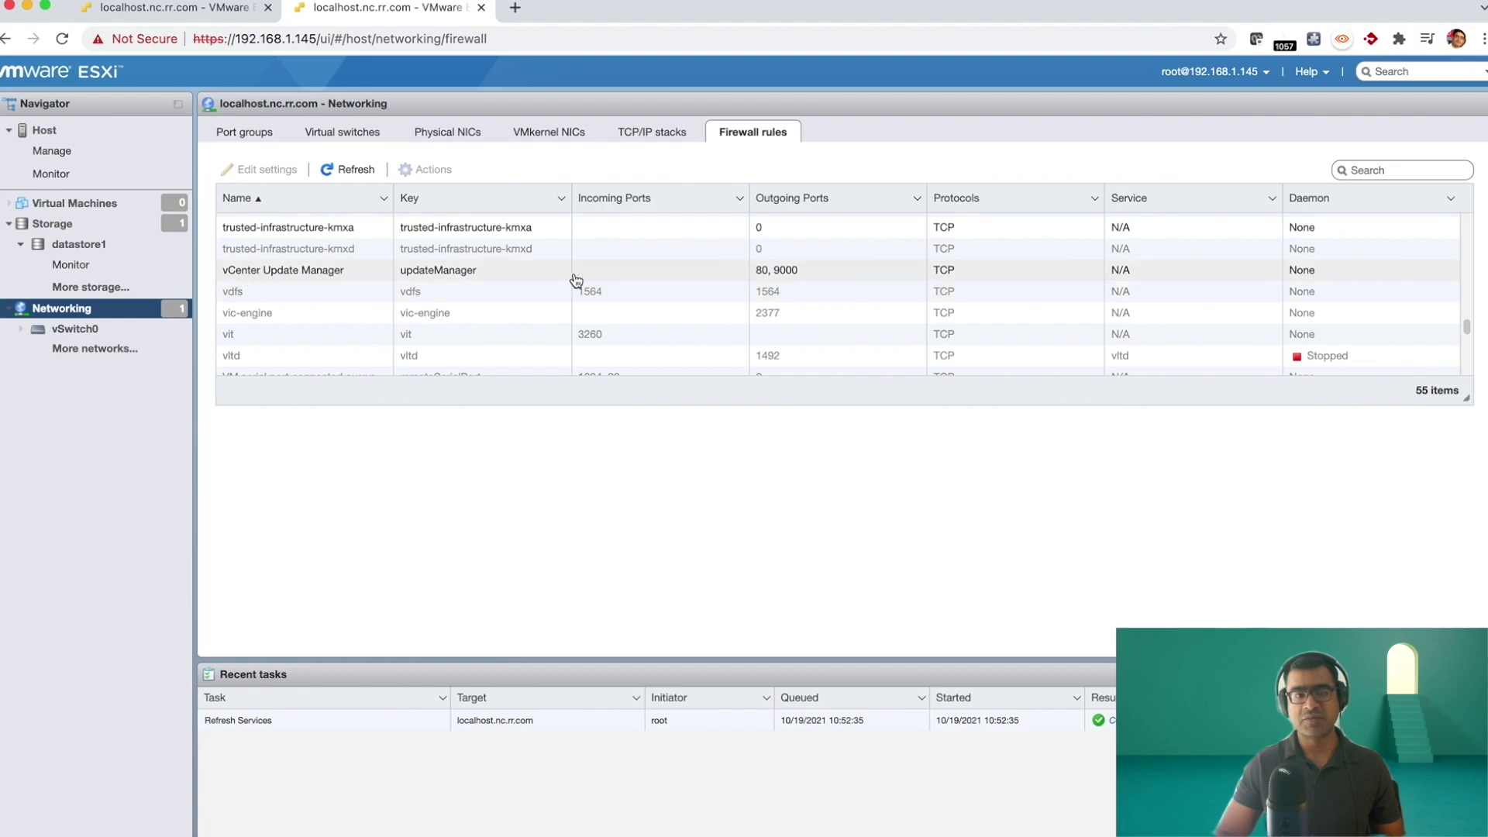
scroll(880, 315, "down", 3)
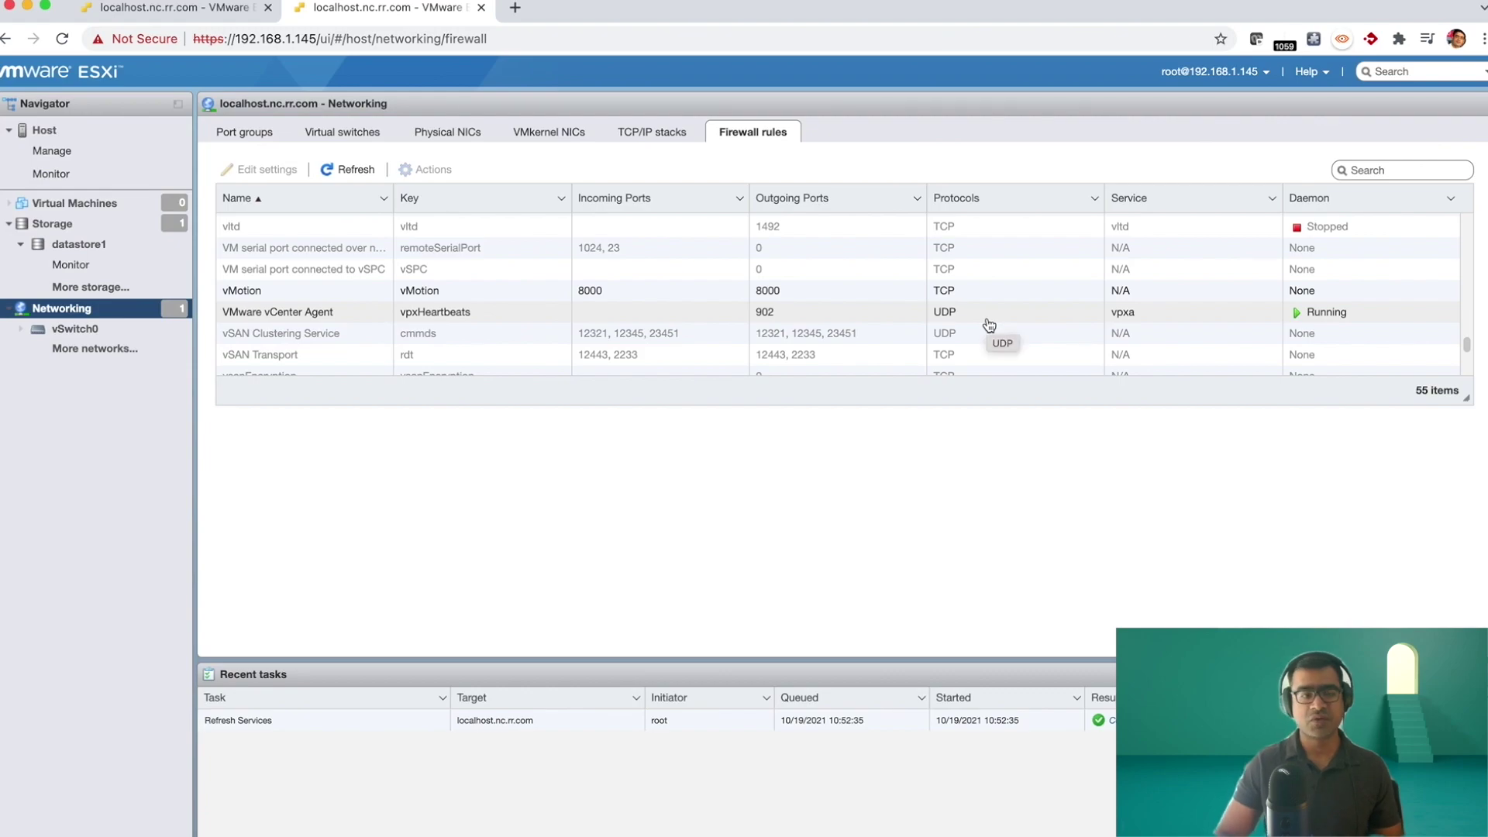
scroll(989, 324, "down", 3)
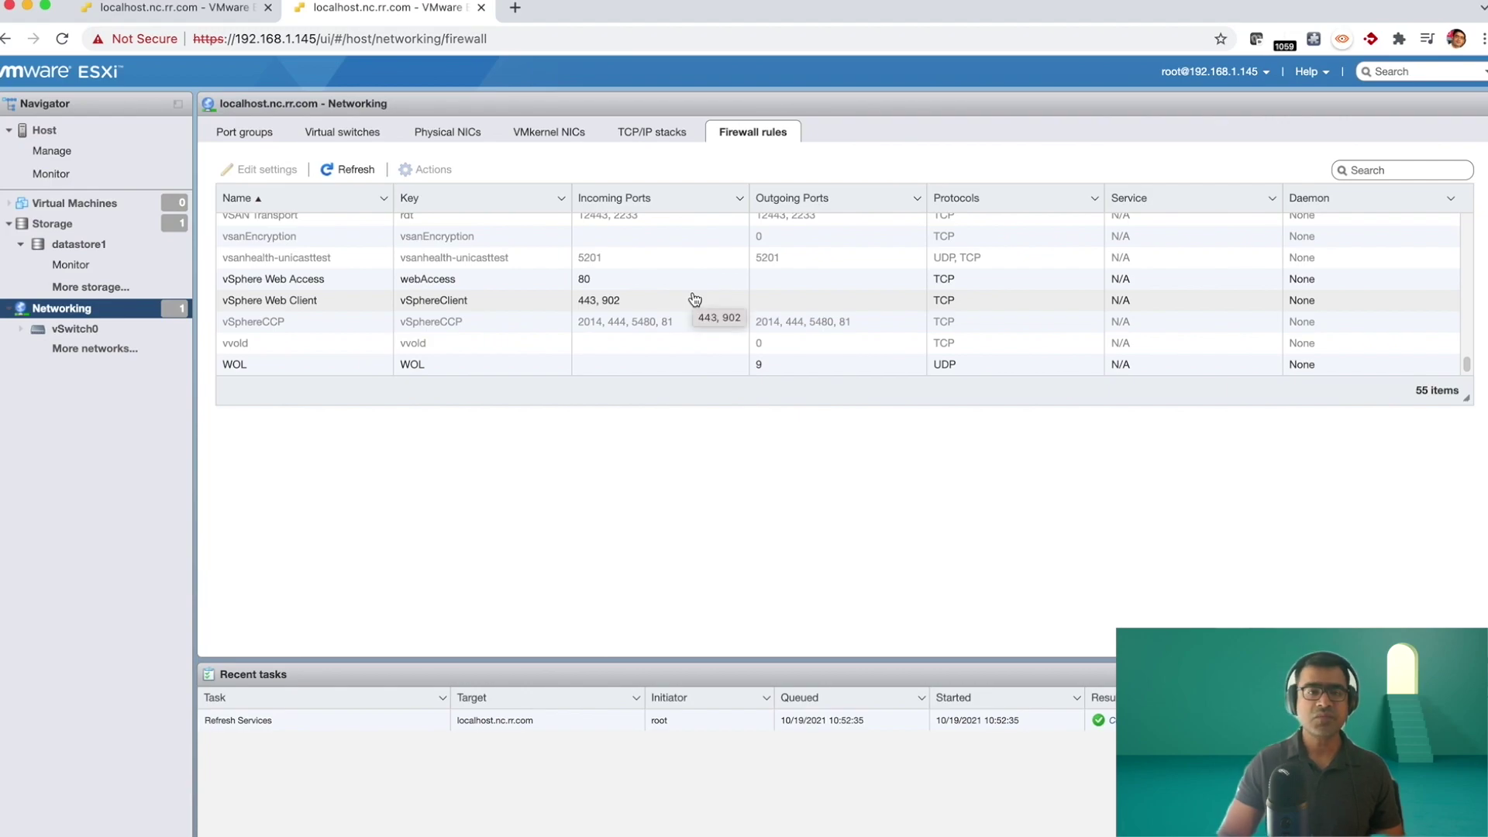
scroll(695, 300, "up", 15)
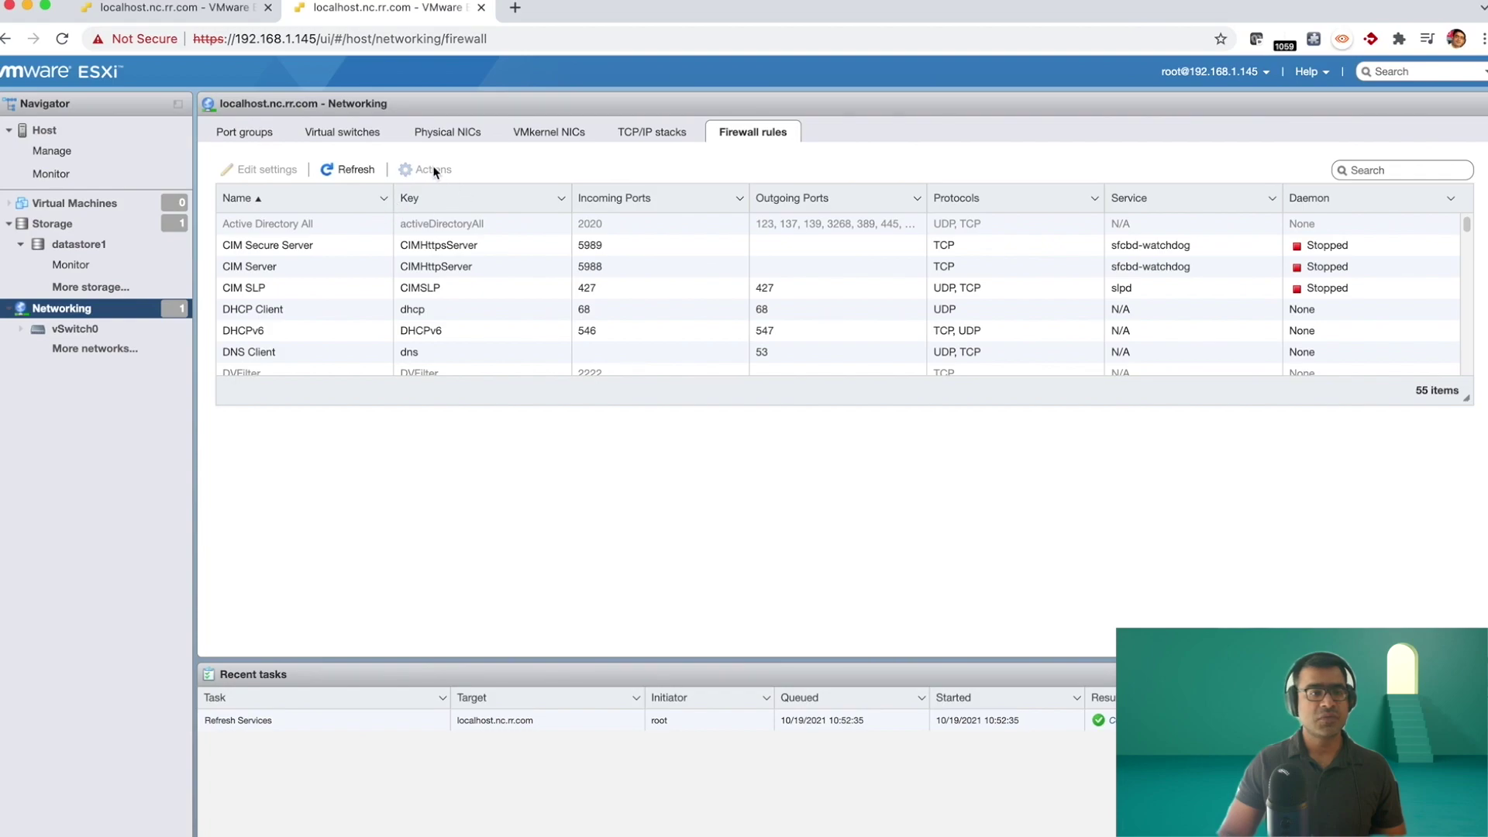
Revisit vSwitch0, and view the host's virtual switches and port groups under networking
left_click(71, 331)
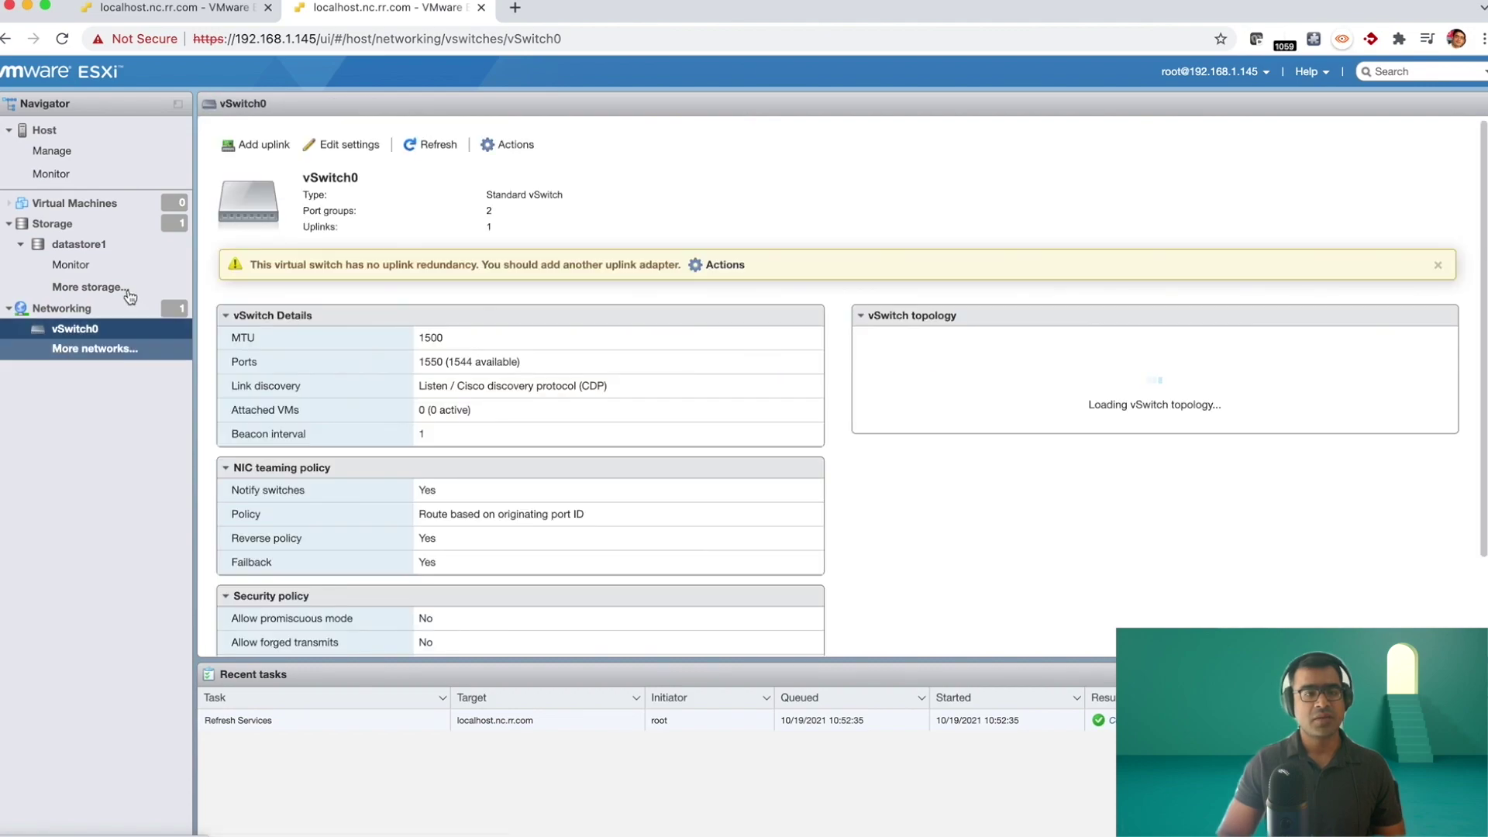
left_click(62, 308)
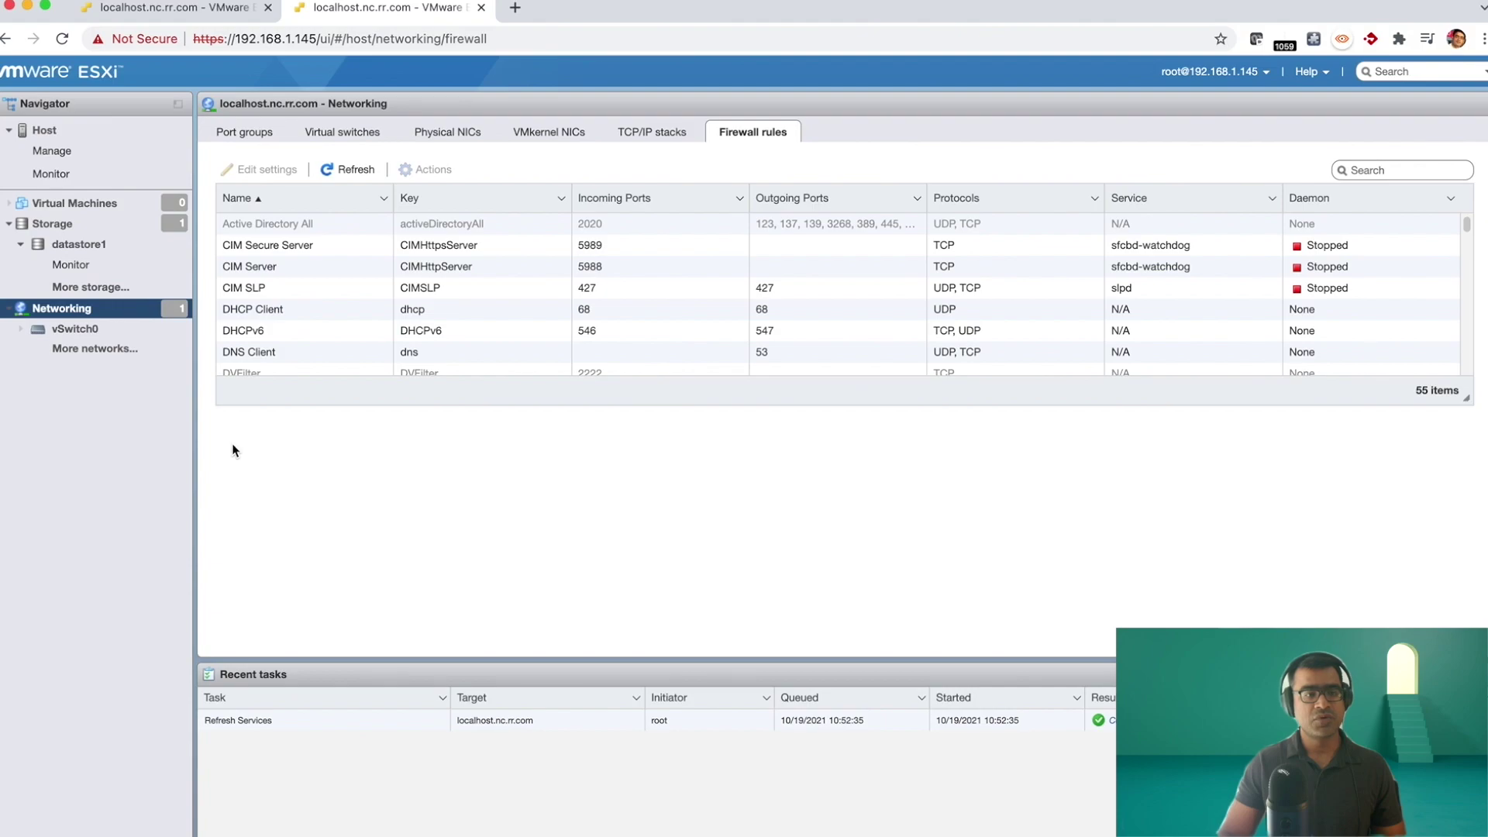
left_click(119, 350)
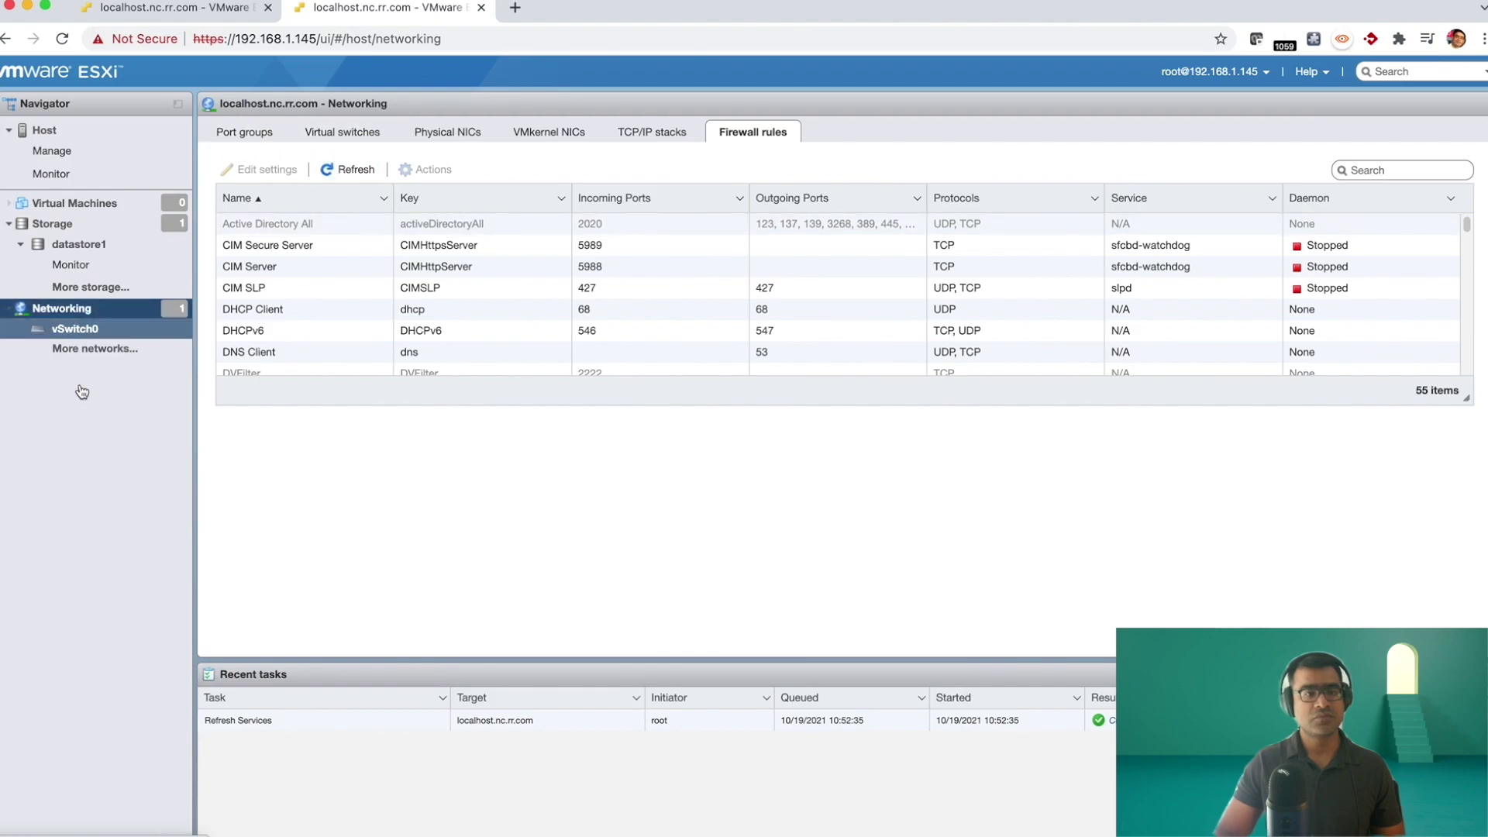
left_click(260, 131)
left_click(335, 133)
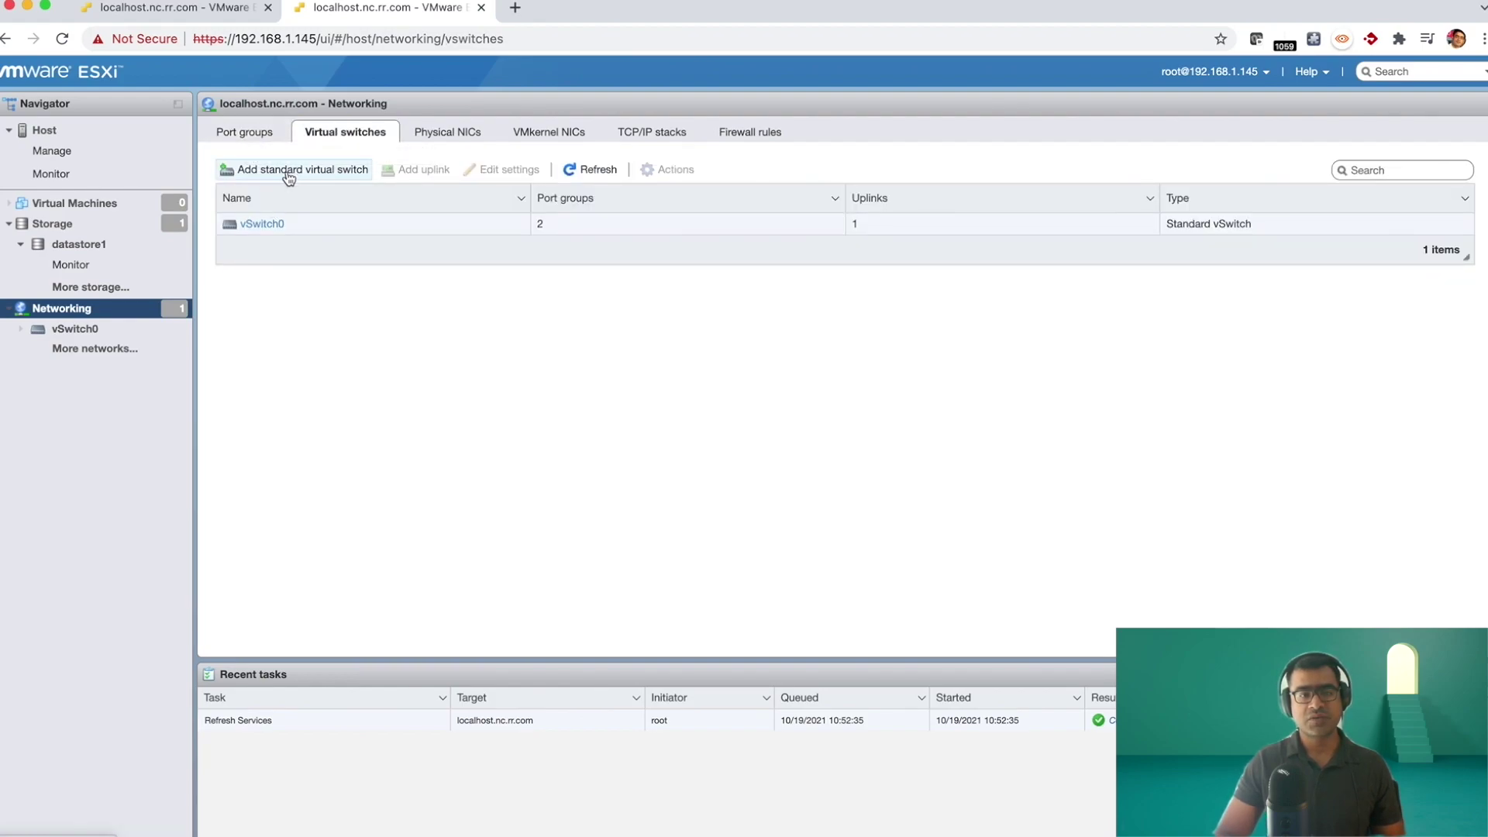
left_click(247, 134)
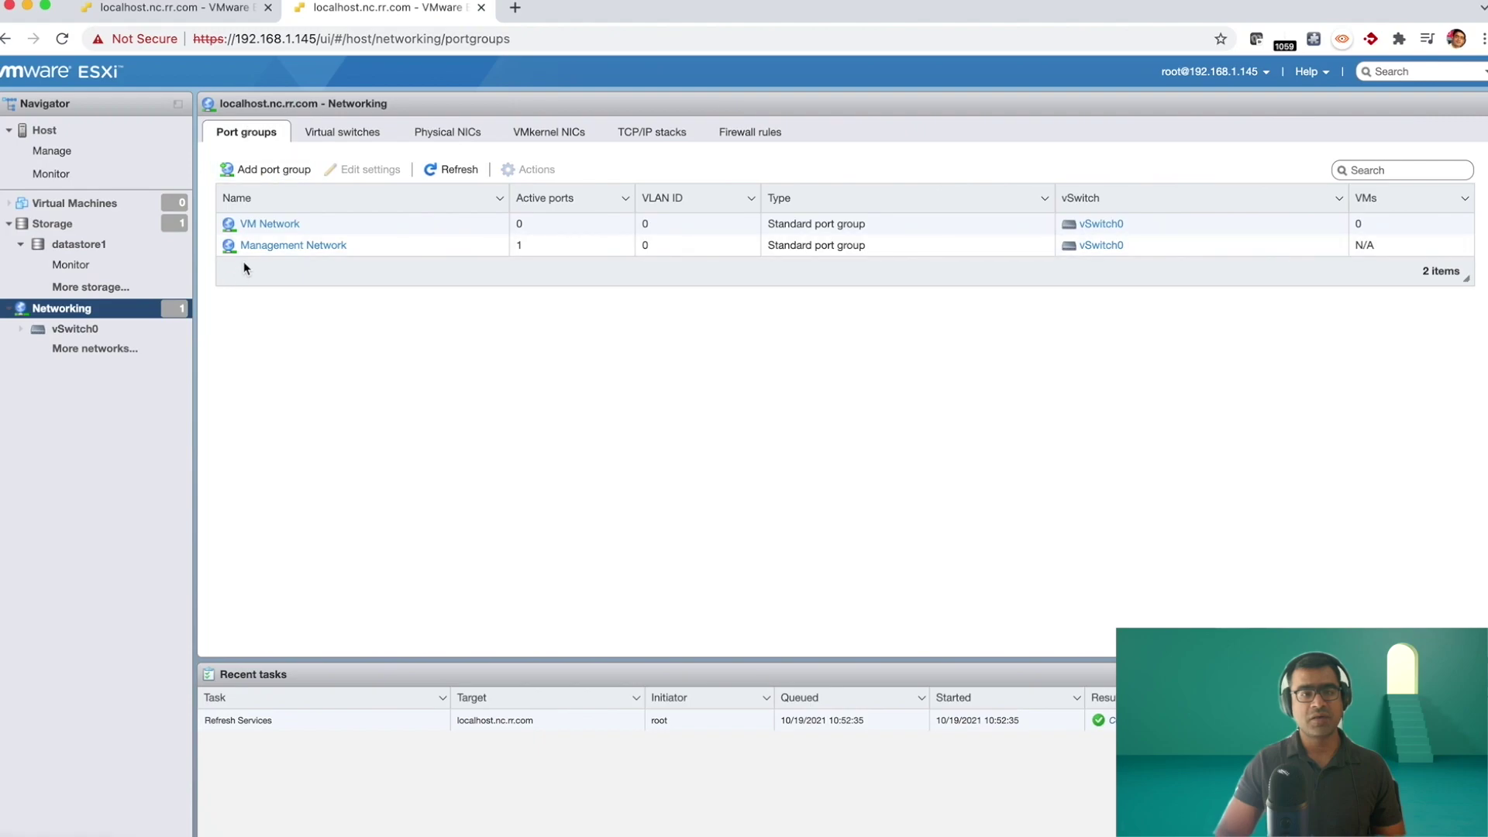
left_click(268, 169)
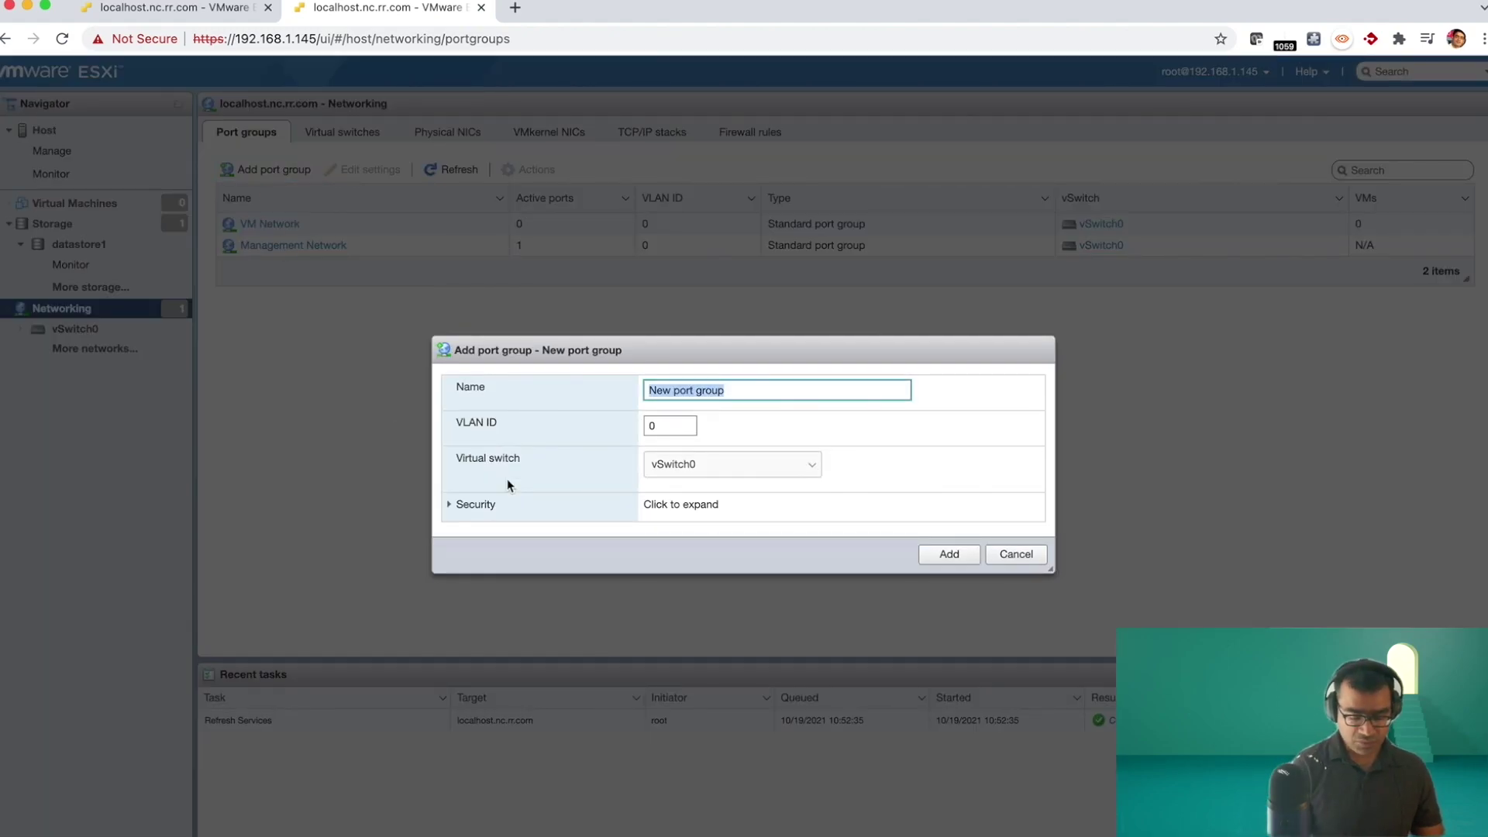
type("my-vm-pg")
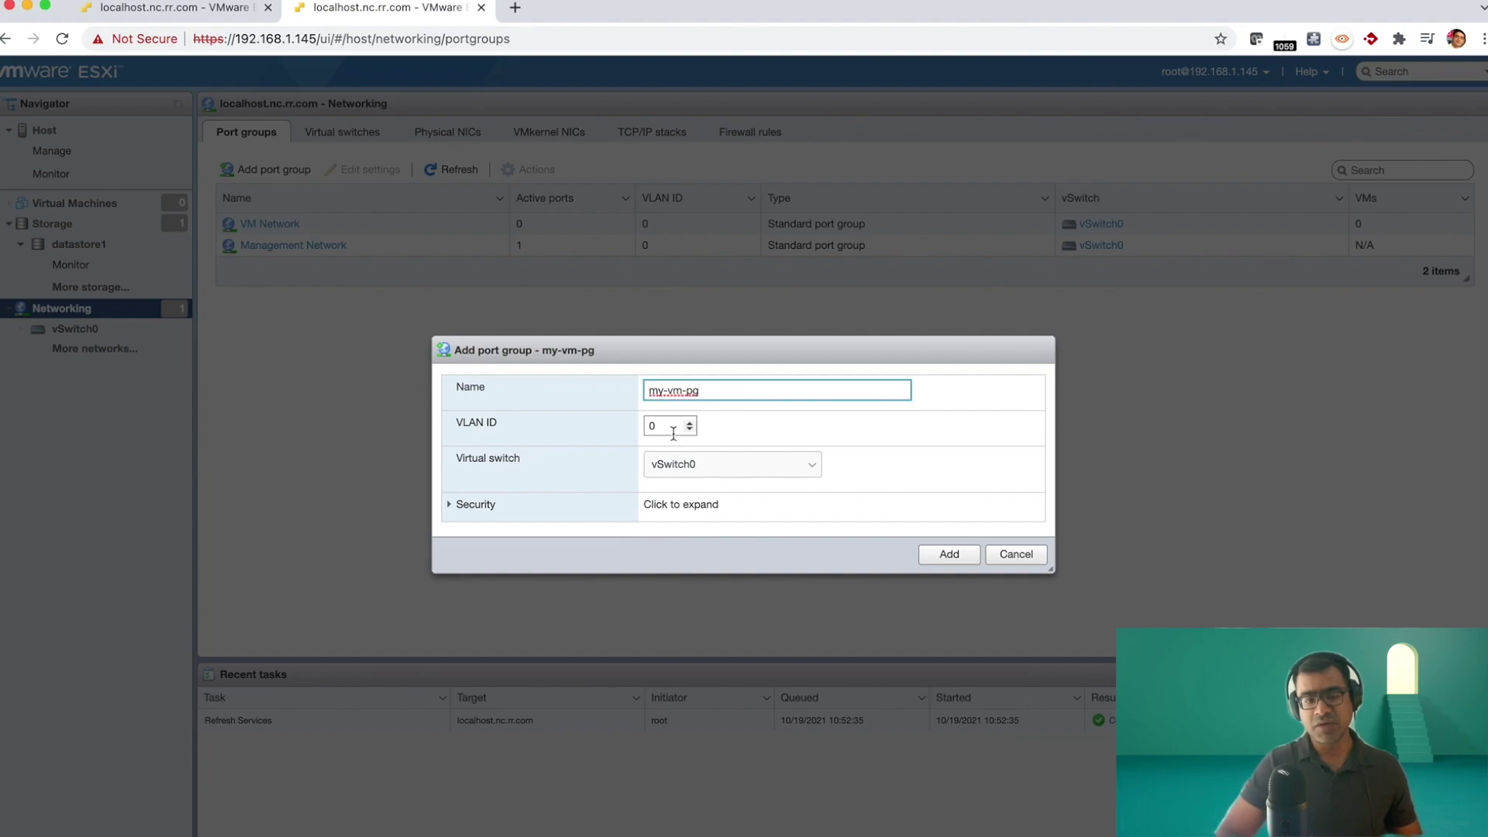
key("Tab")
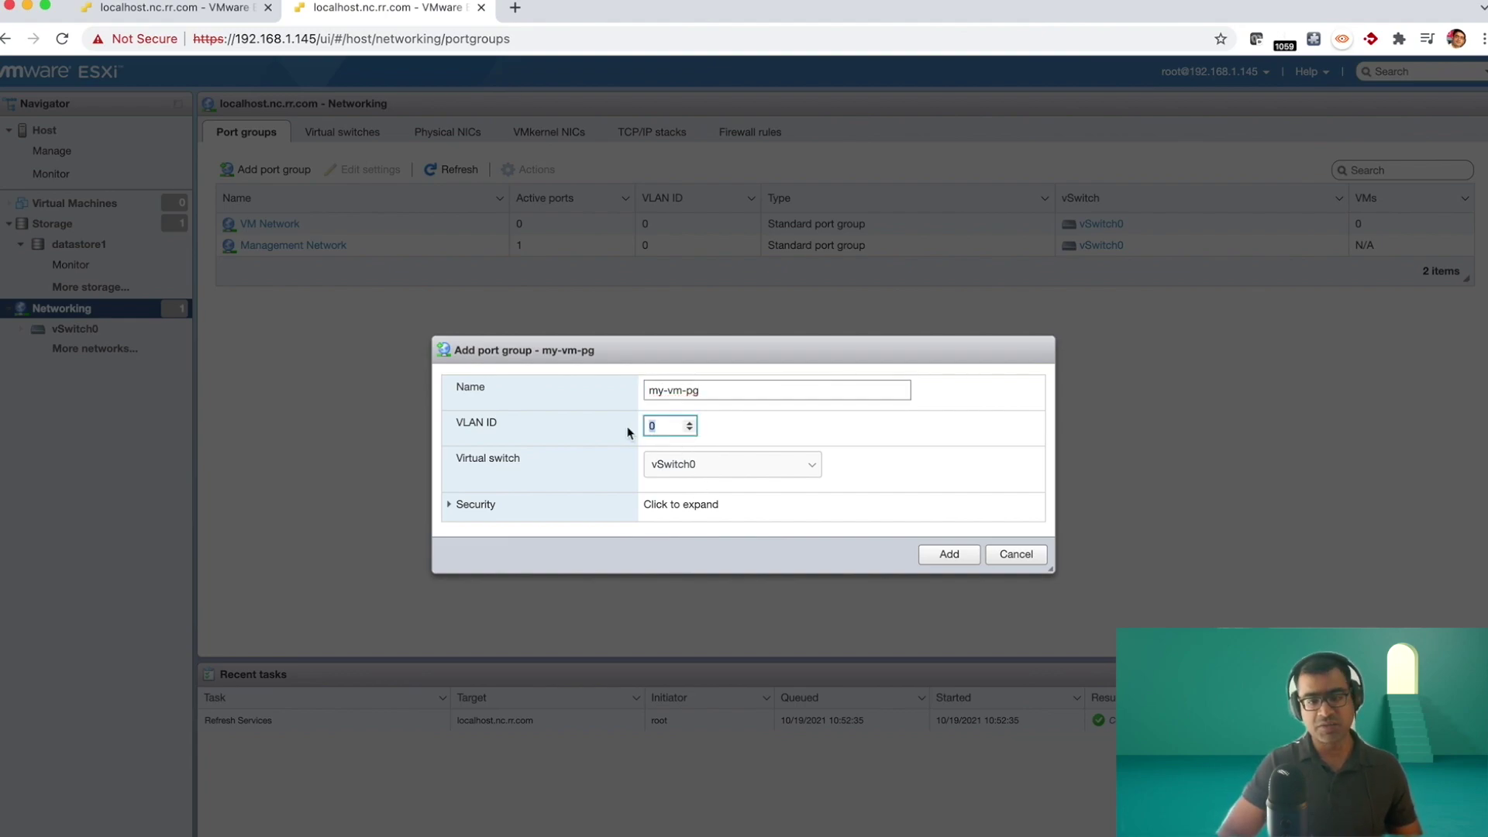
type("1")
left_click(923, 448)
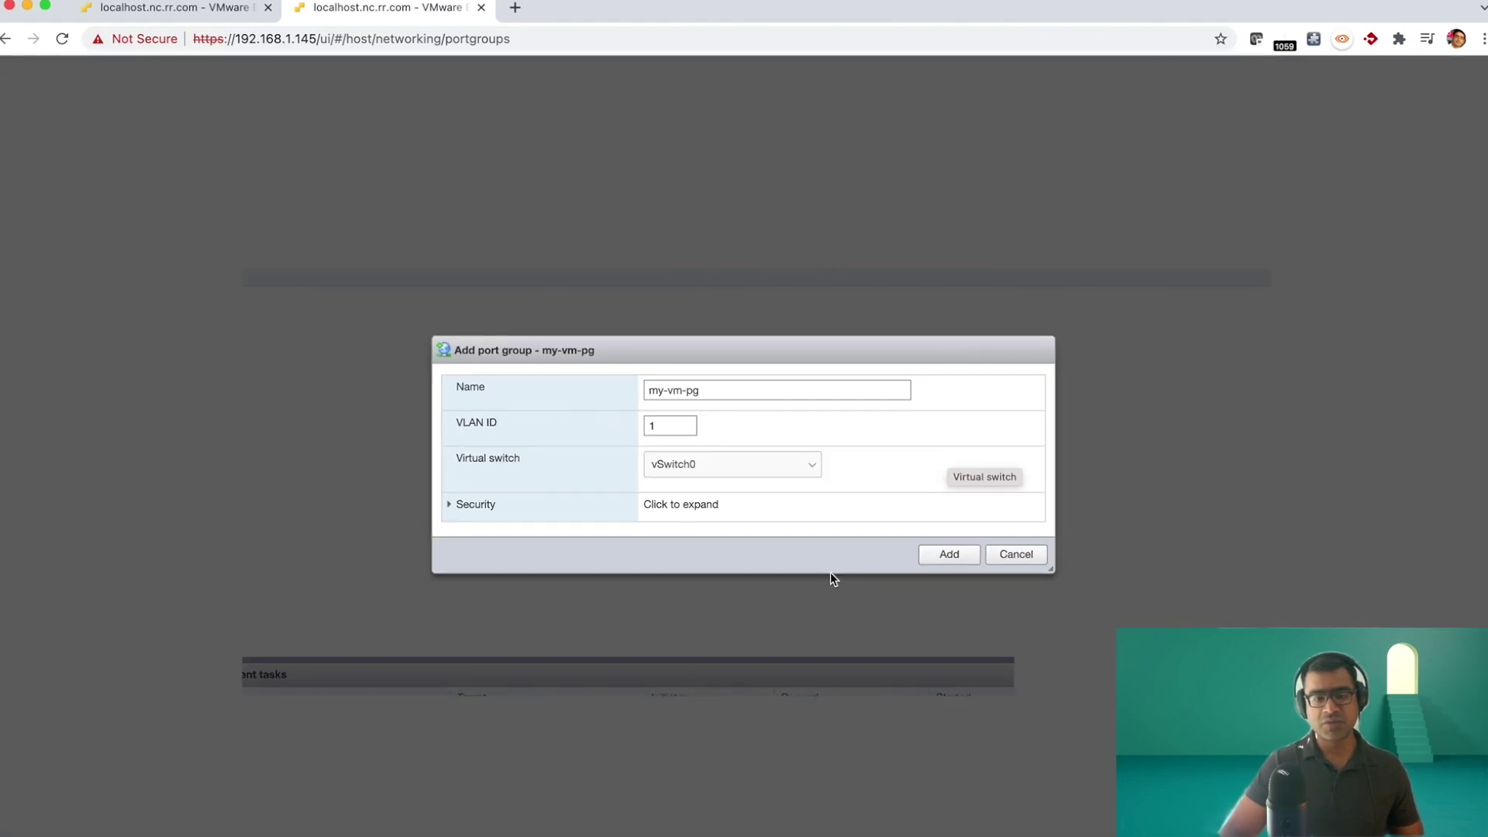
left_click(806, 465)
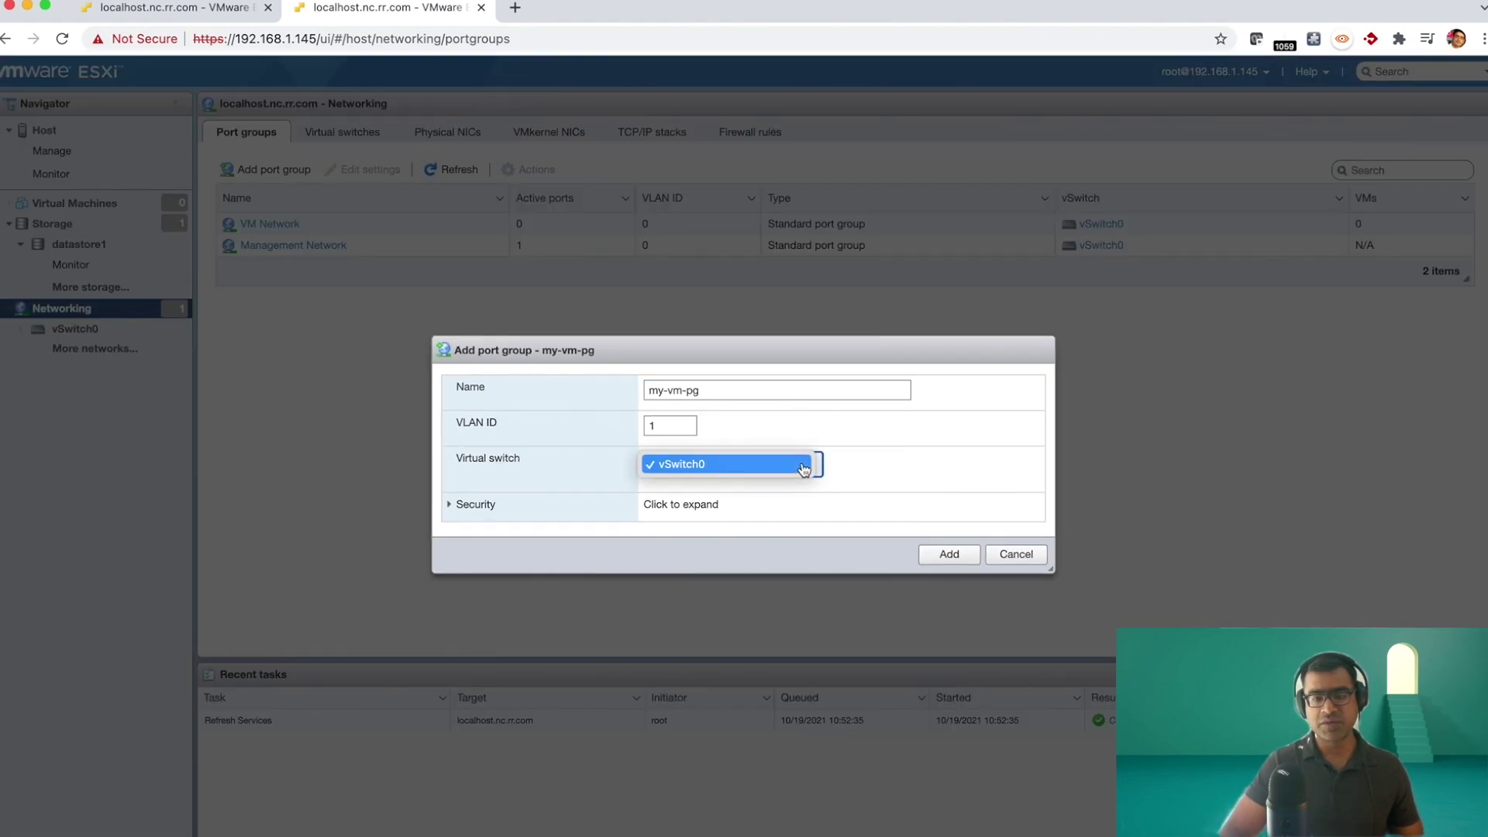
left_click(1029, 564)
left_click(1027, 557)
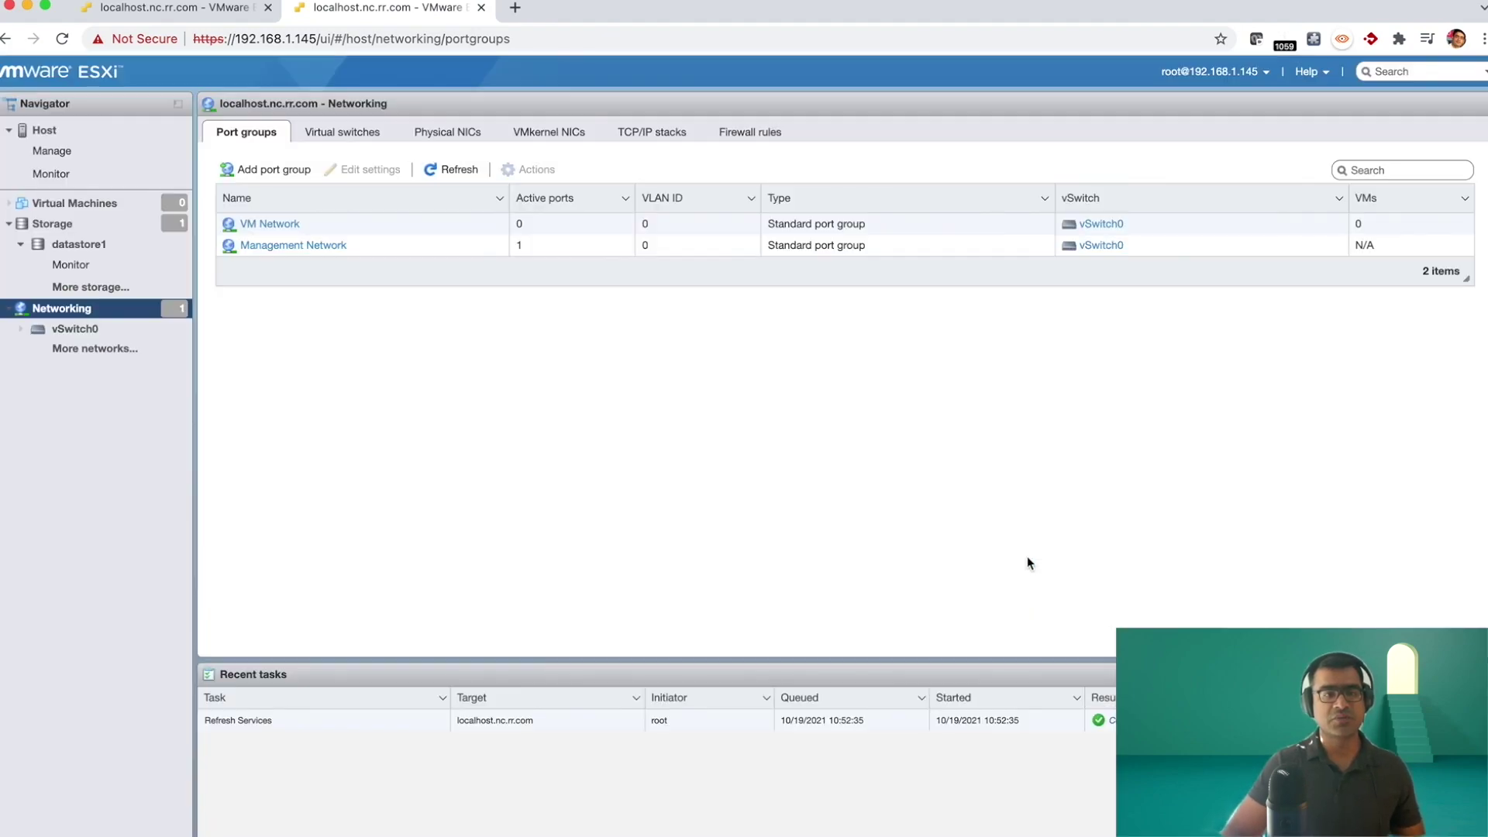
Add a standard virtual switch named vswitch1 to the host, with vusb1 as its uplink
left_click(352, 135)
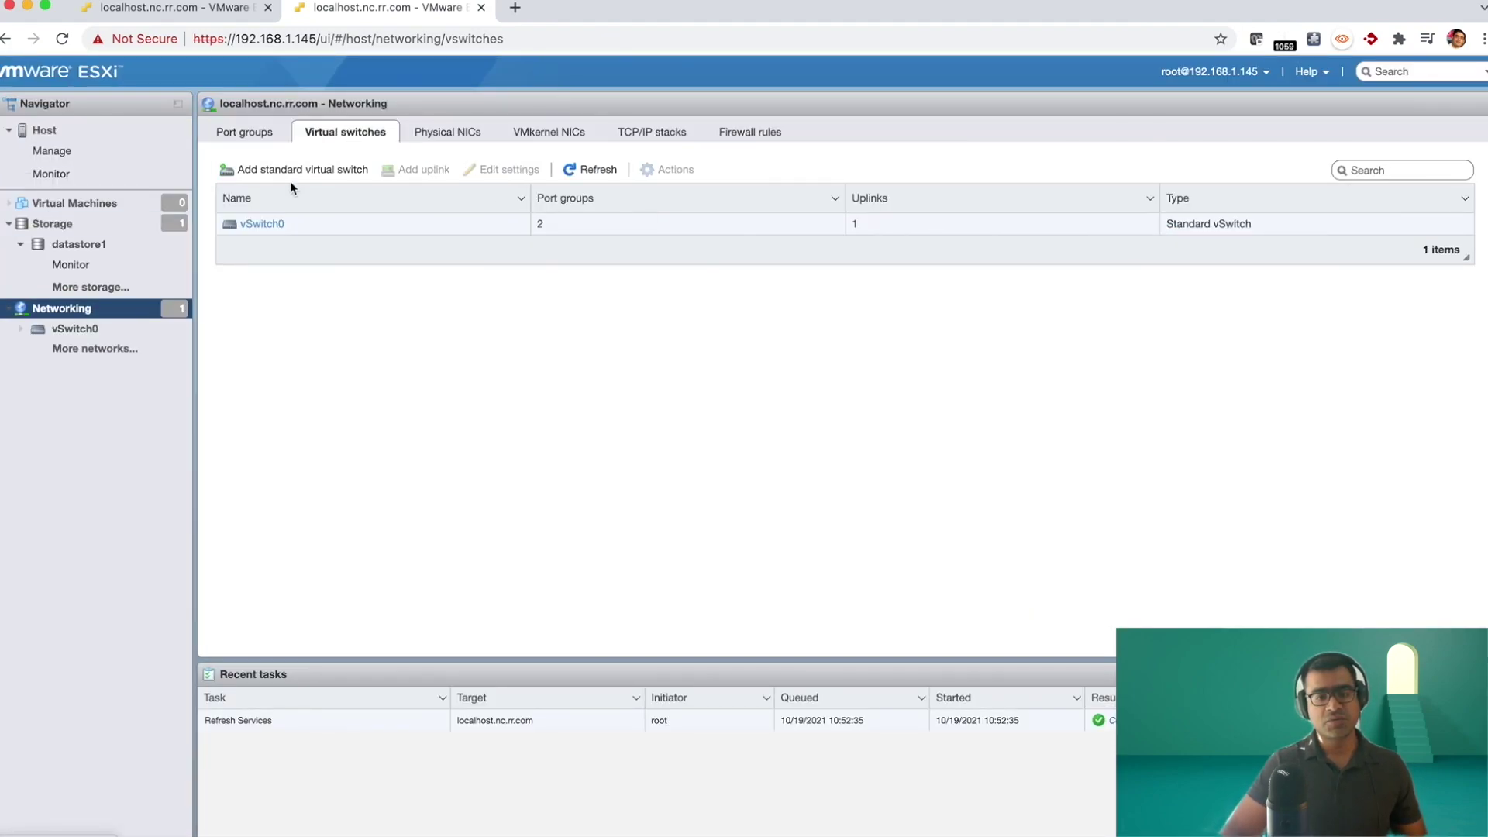
left_click(297, 177)
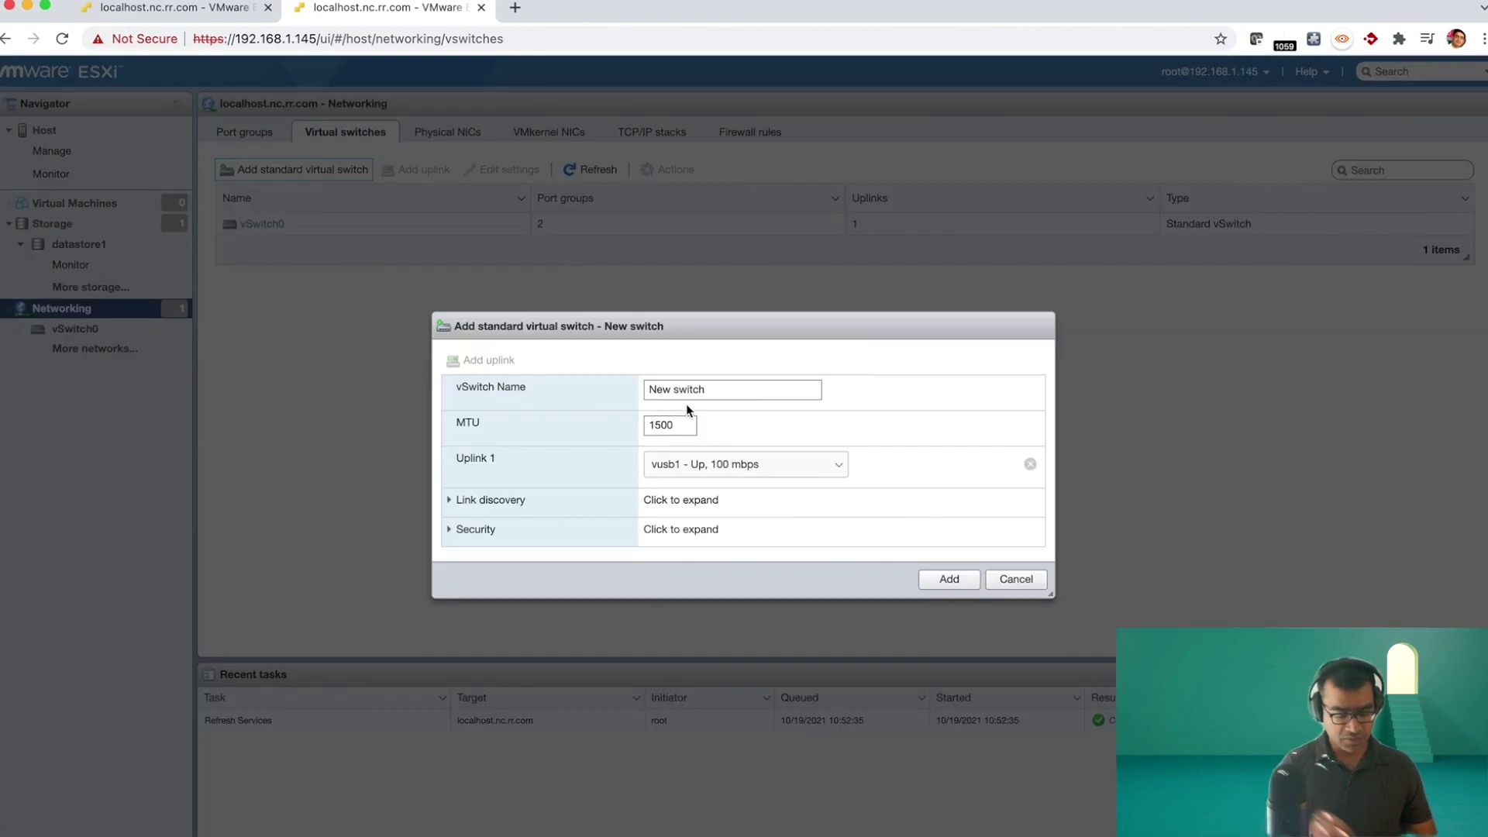
triple_click(720, 389)
type("vswict")
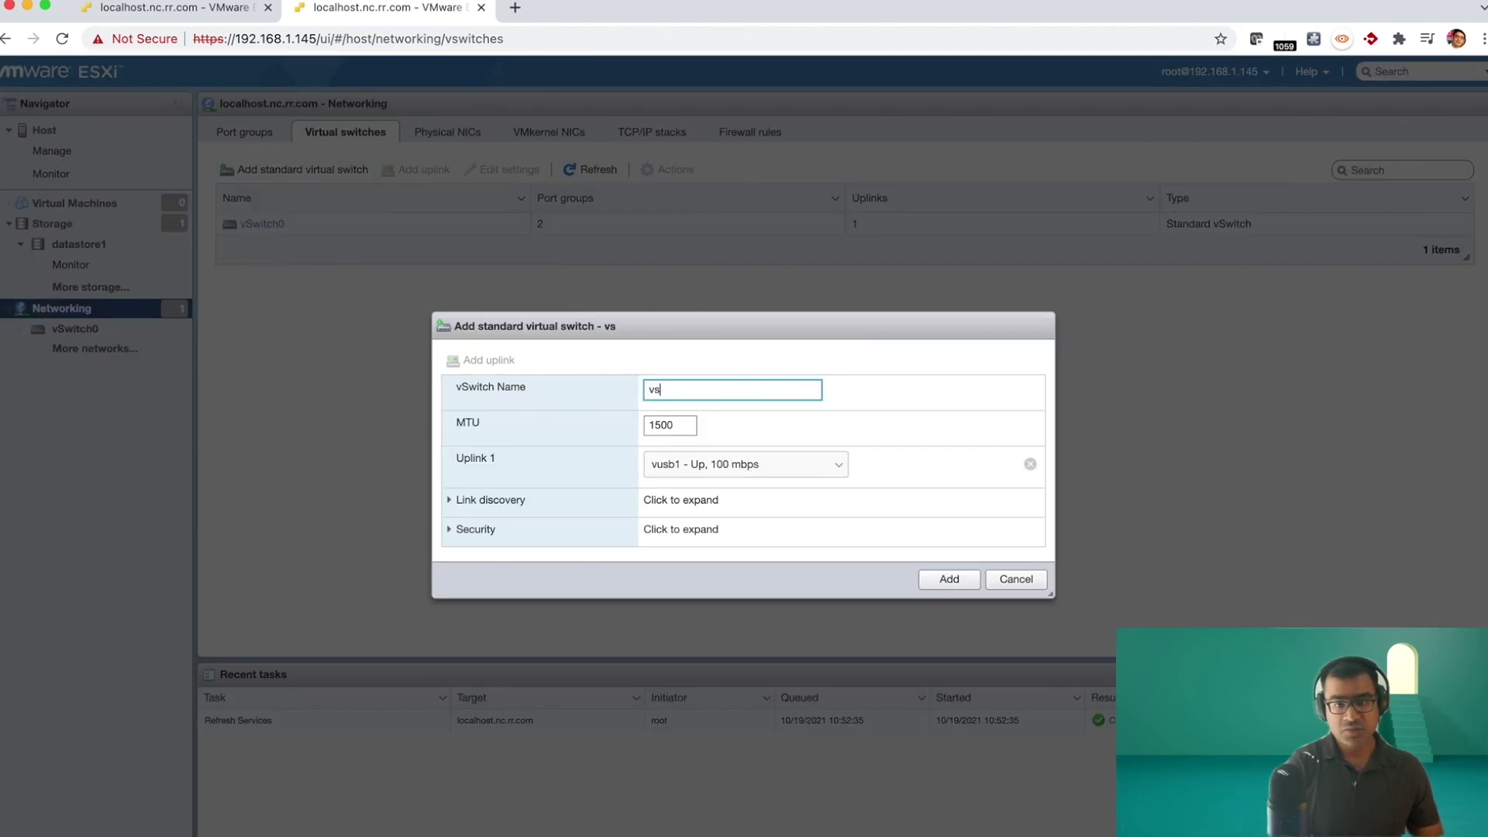
key("BackSpace")
key("BackSpace")
key("BackSpace")
key("BackSpace")
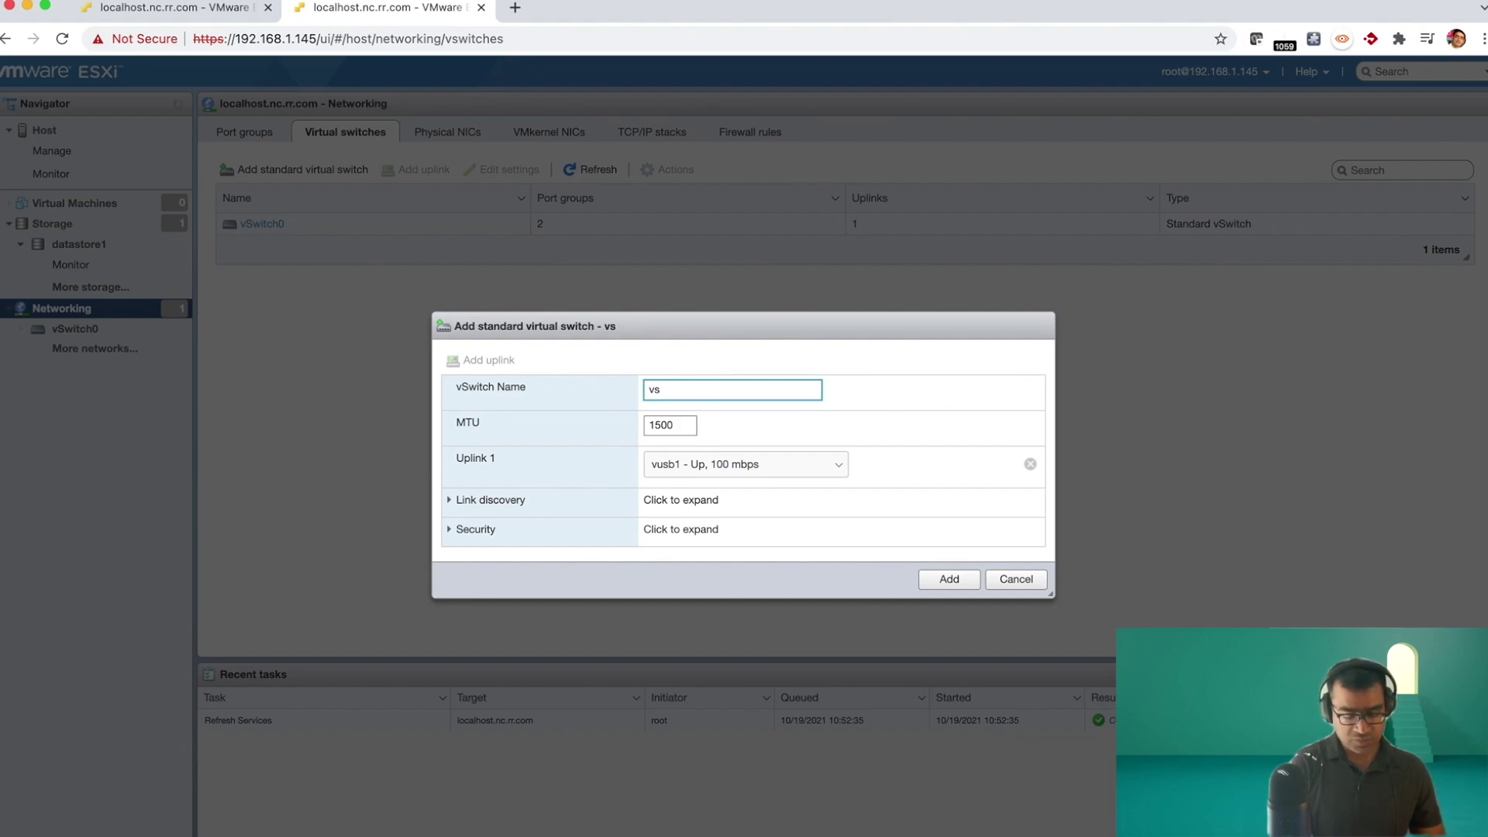
type("itch1")
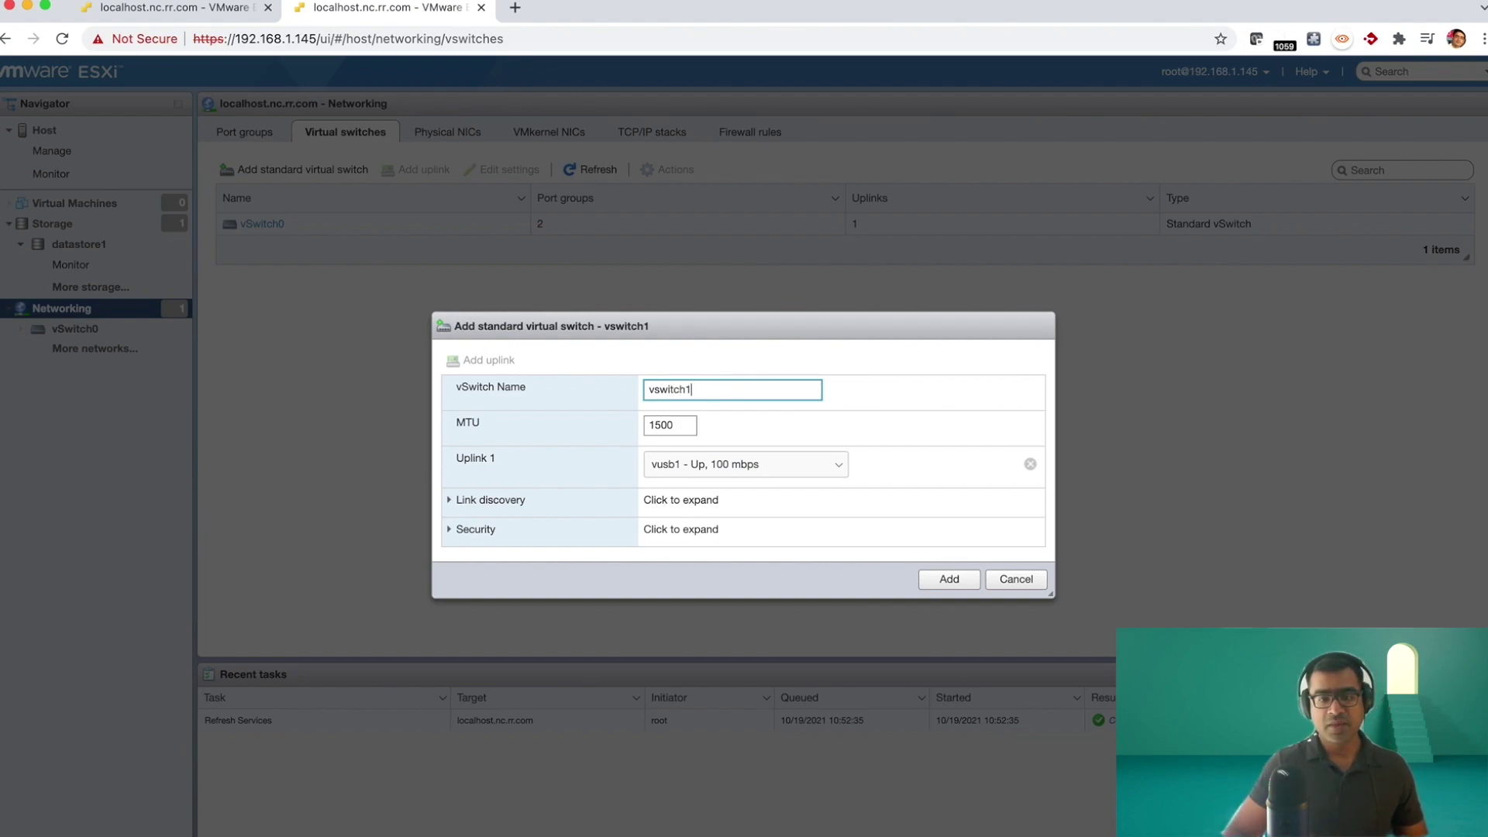
left_click(838, 465)
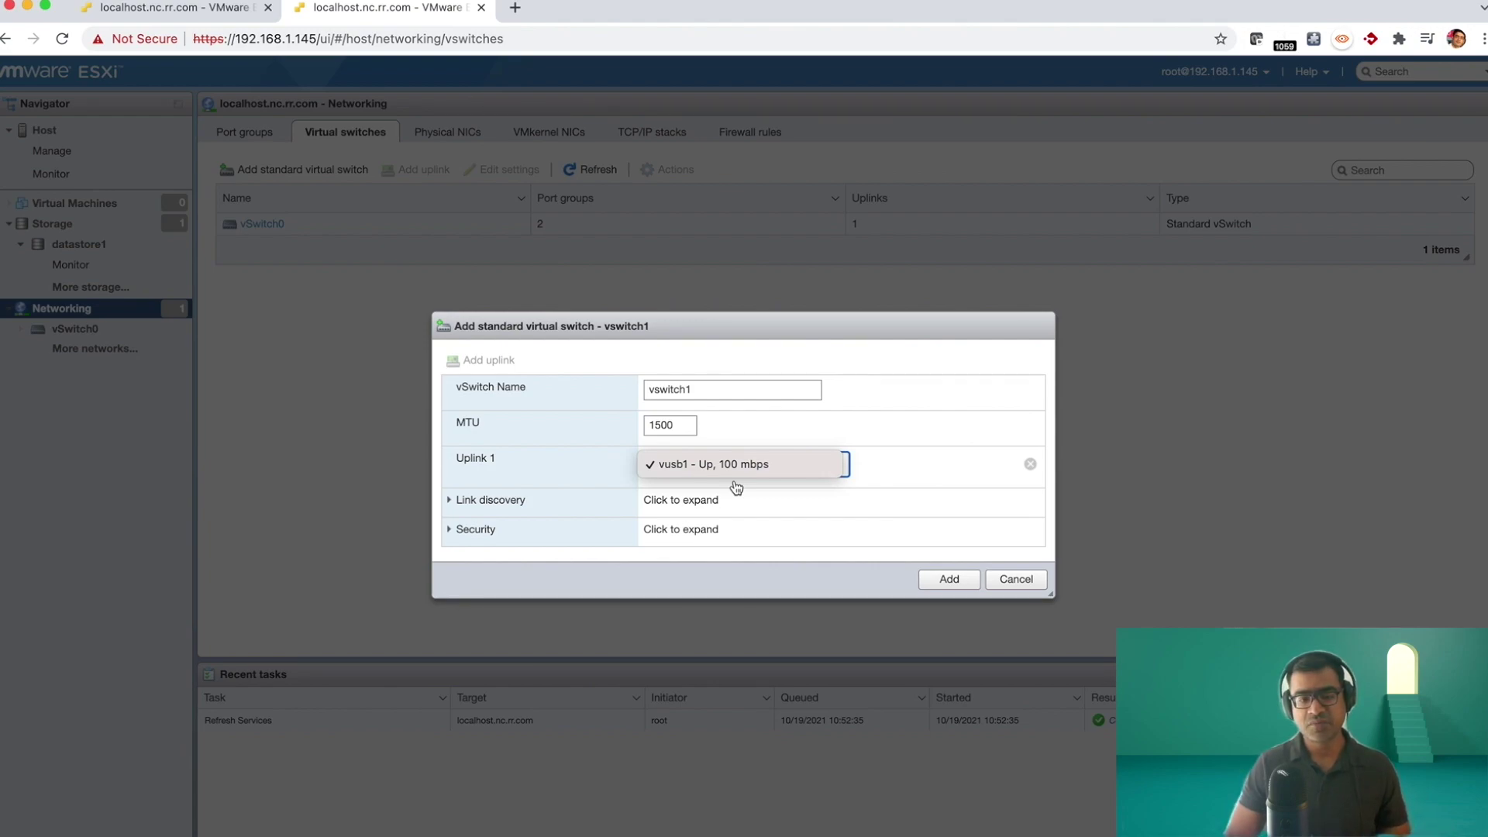
left_click(992, 502)
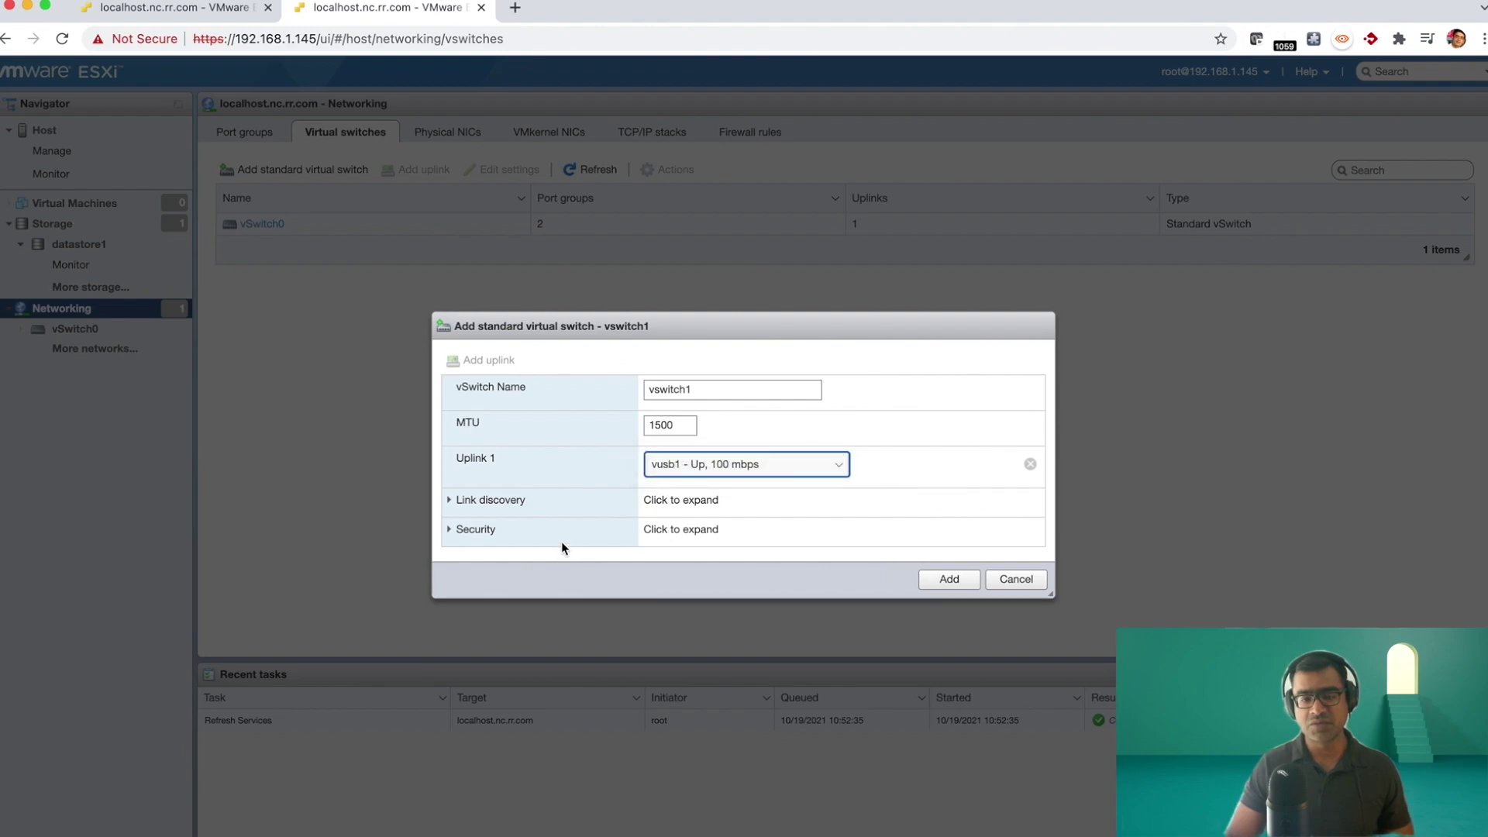
left_click(949, 579)
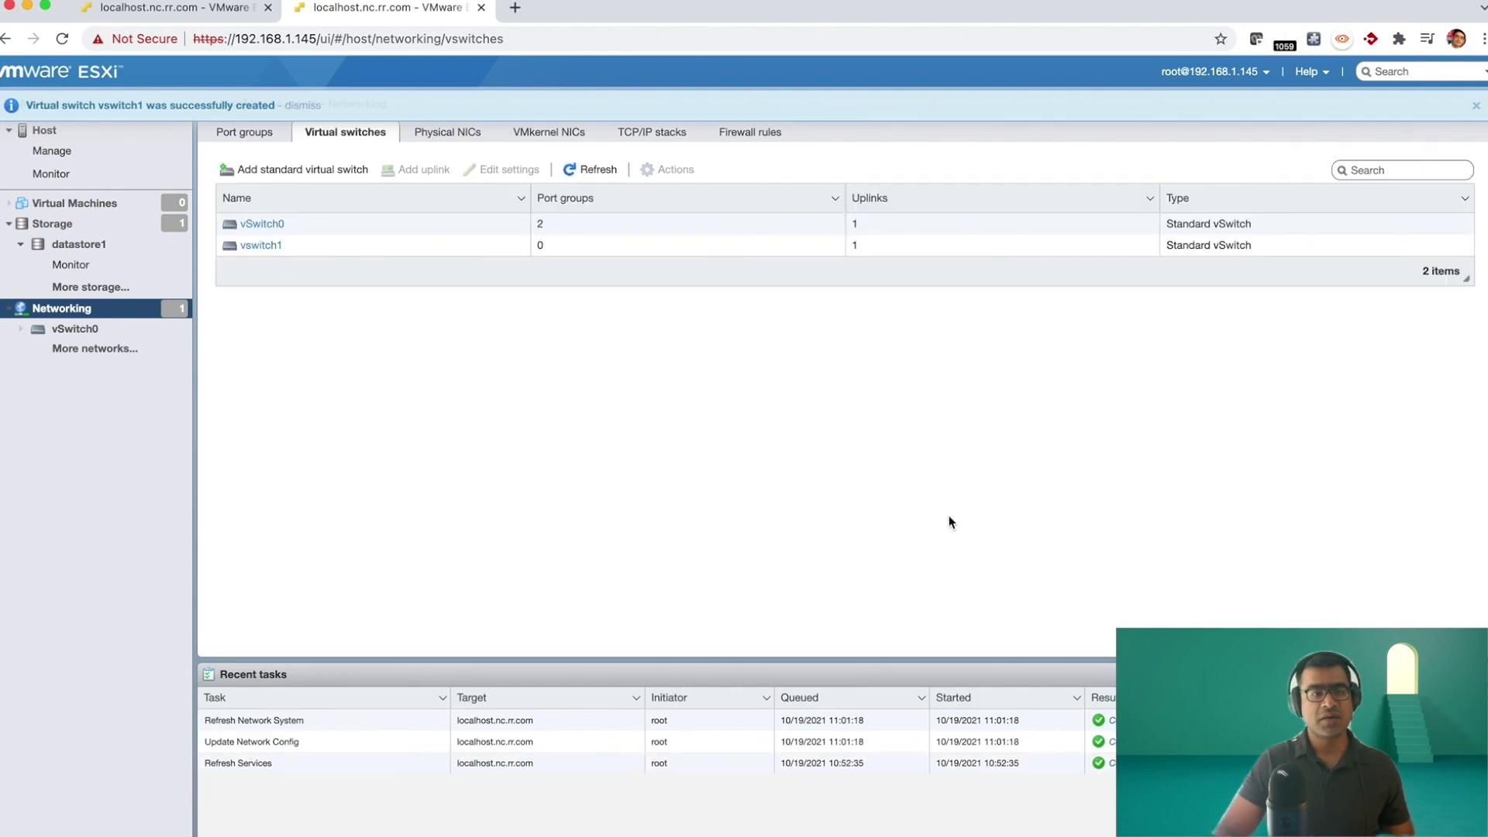
Review the details and topology of vswitch1, and view its editable settings without saving
left_click(254, 138)
left_click(360, 138)
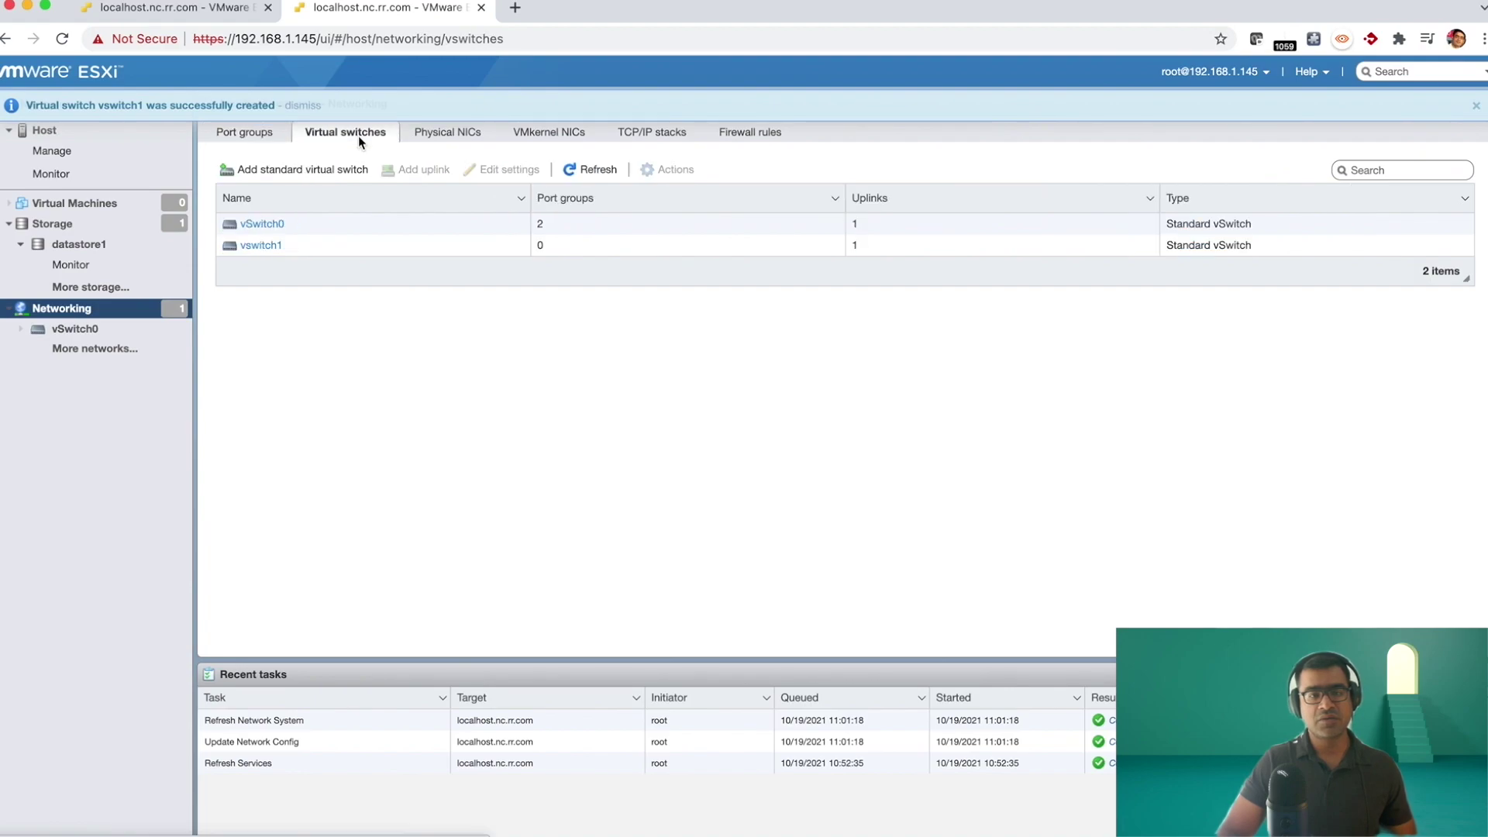
left_click(273, 248)
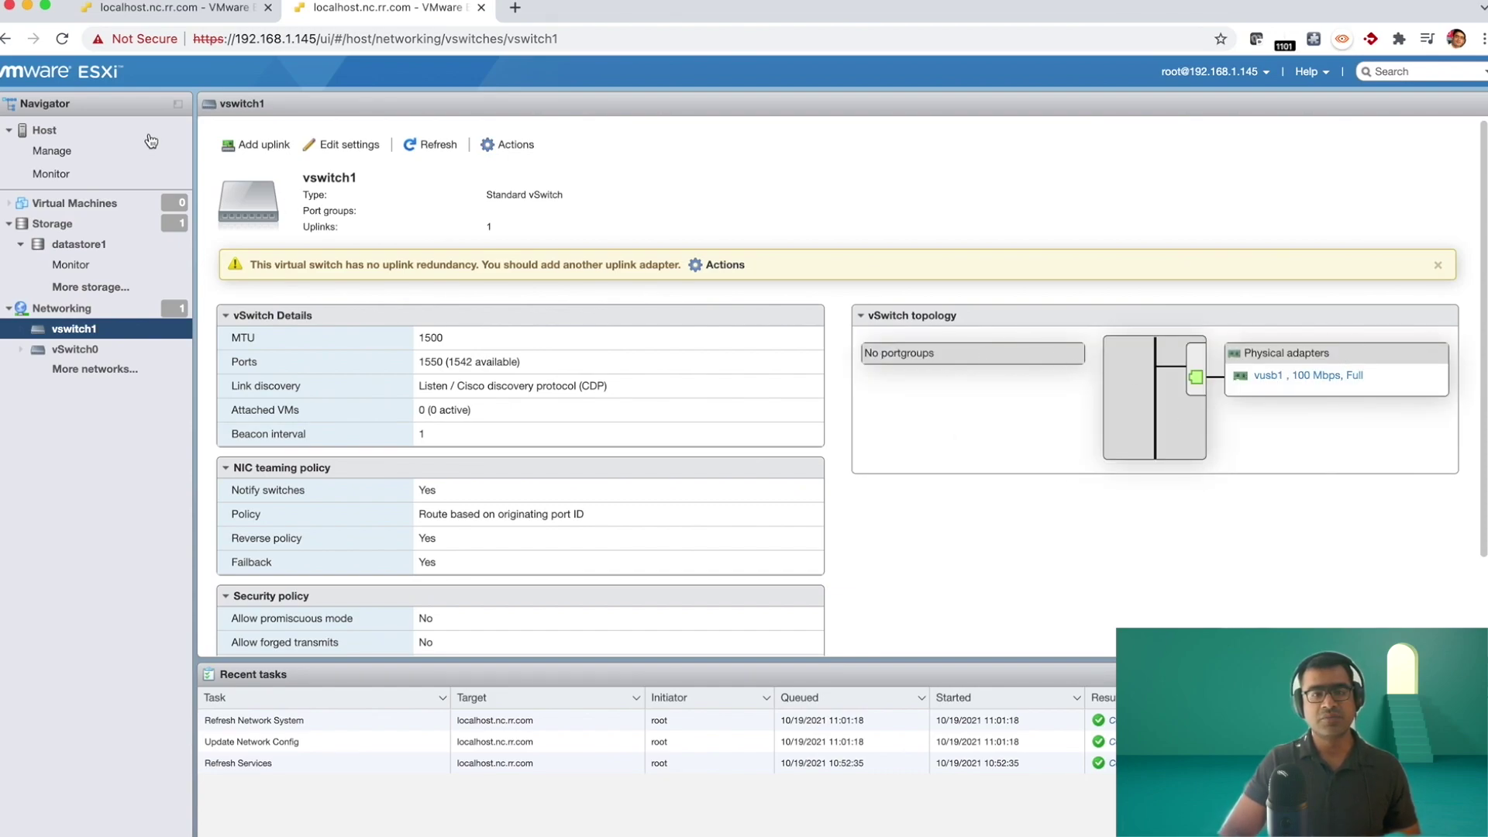
left_click(356, 147)
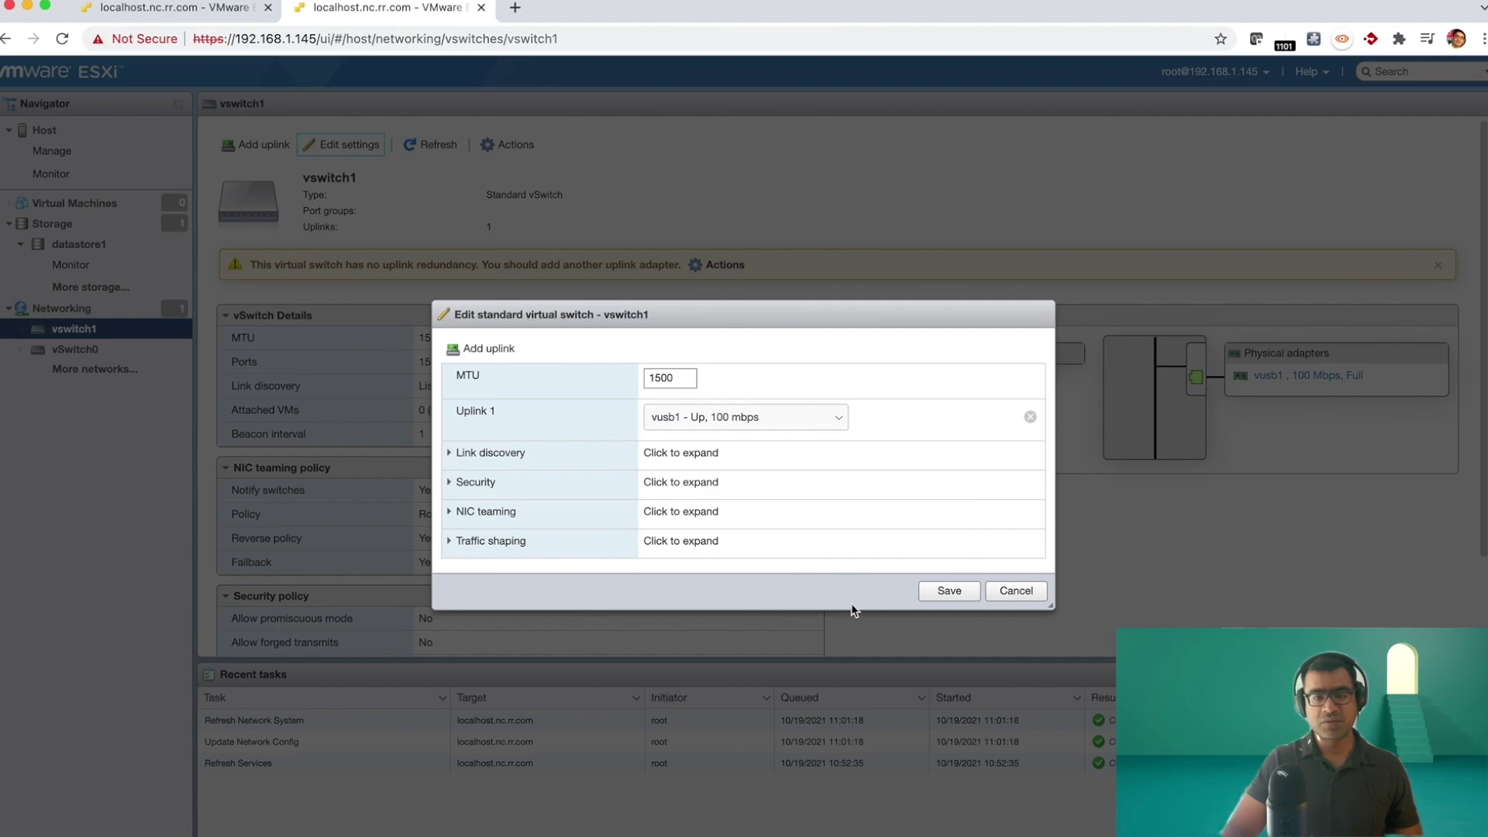
left_click(1009, 591)
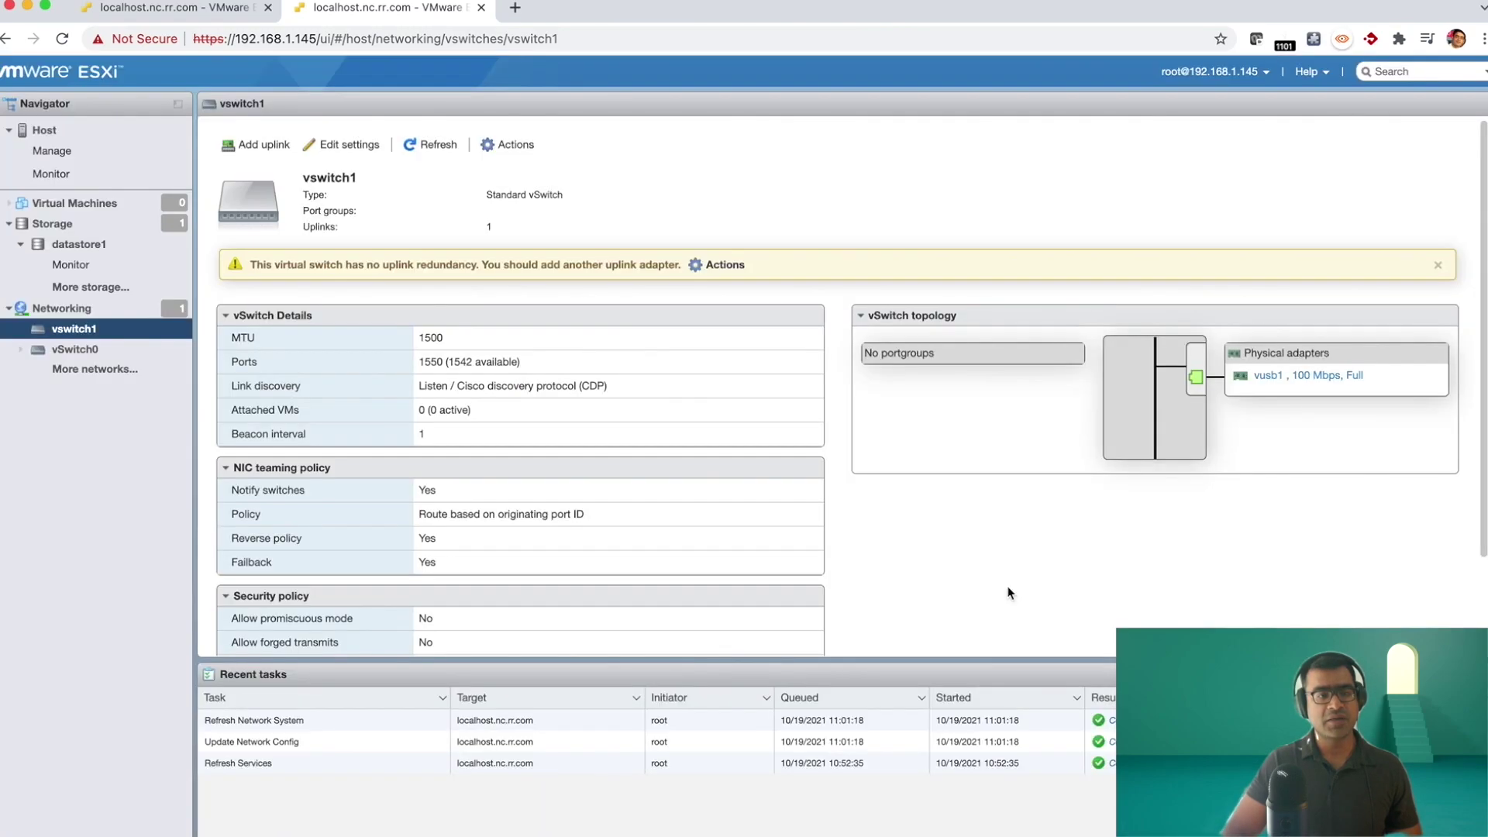
Review the VM Network port group's details, and view its editable settings without saving
left_click(85, 308)
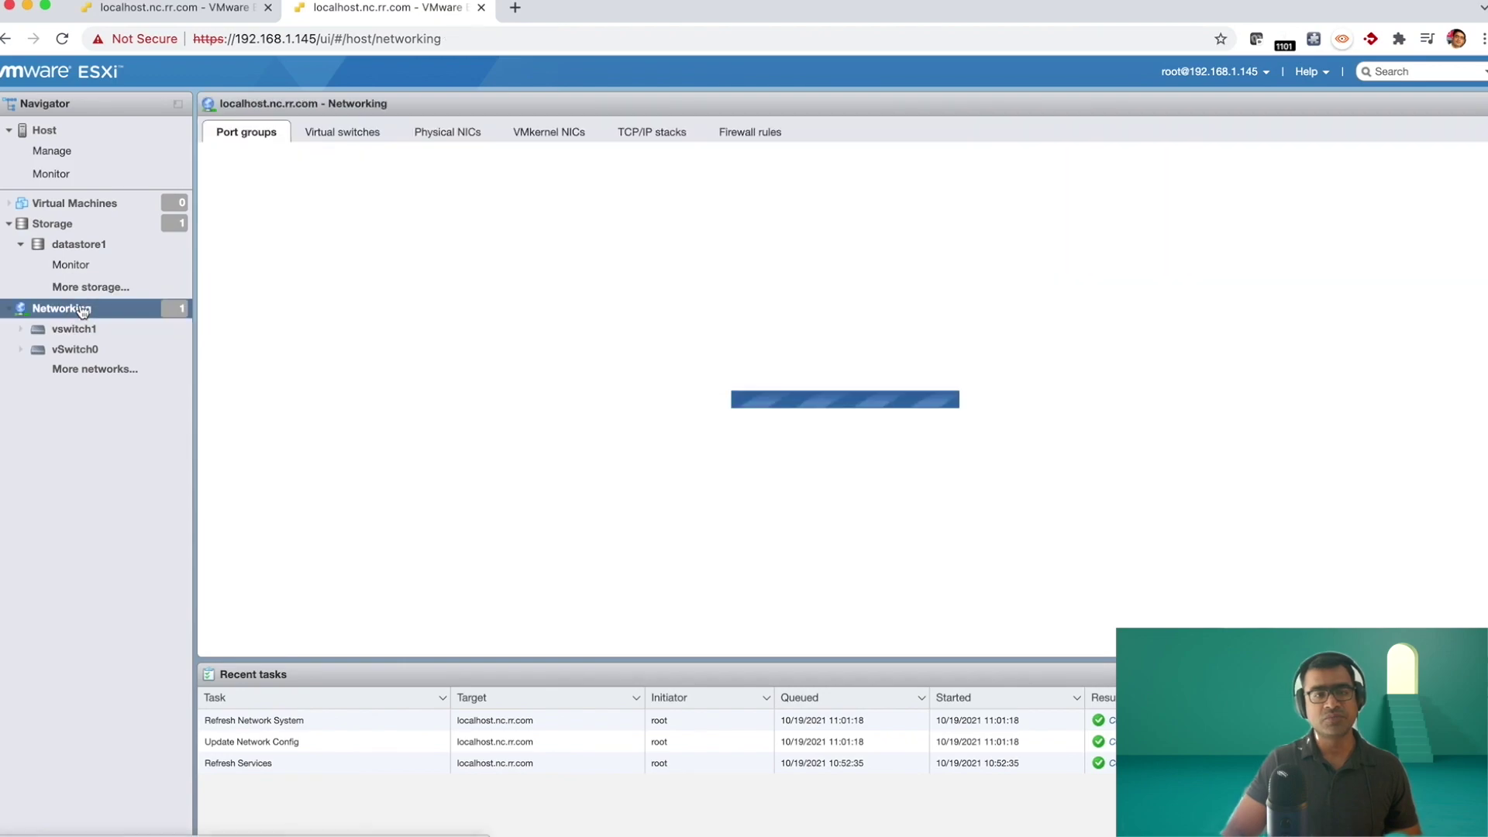
left_click(256, 136)
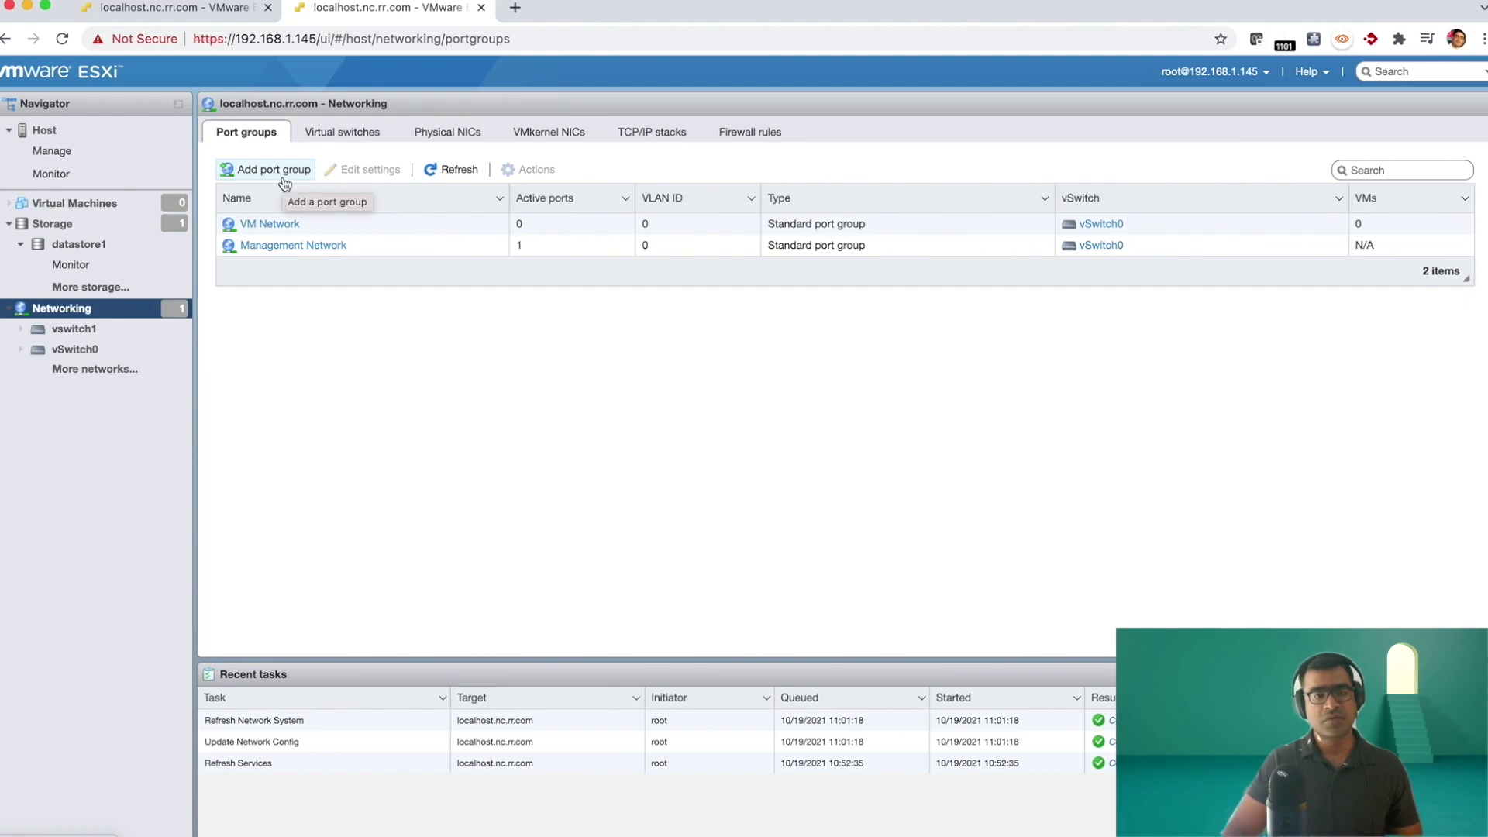
left_click(273, 224)
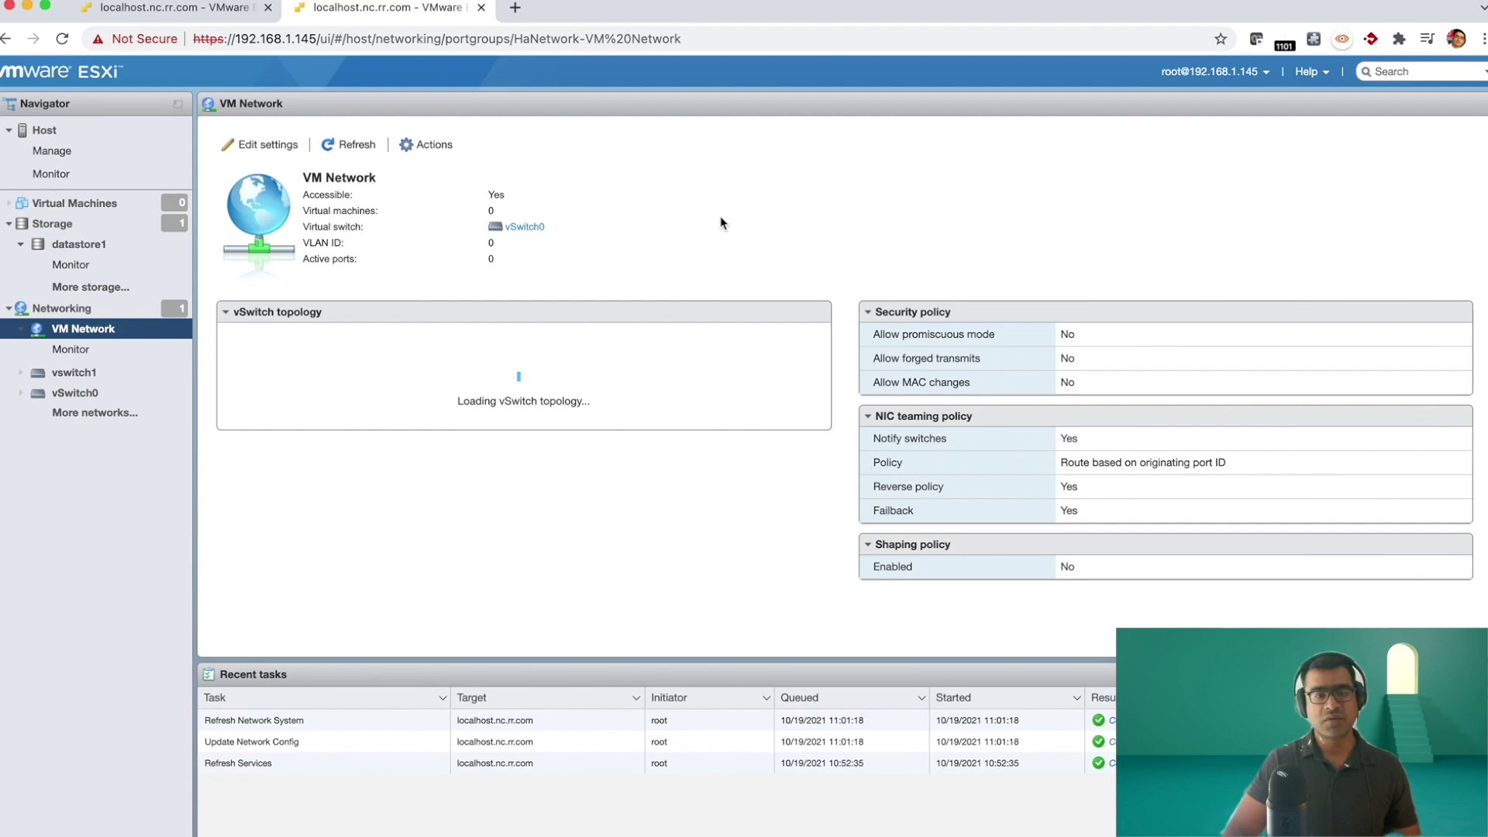
left_click(271, 148)
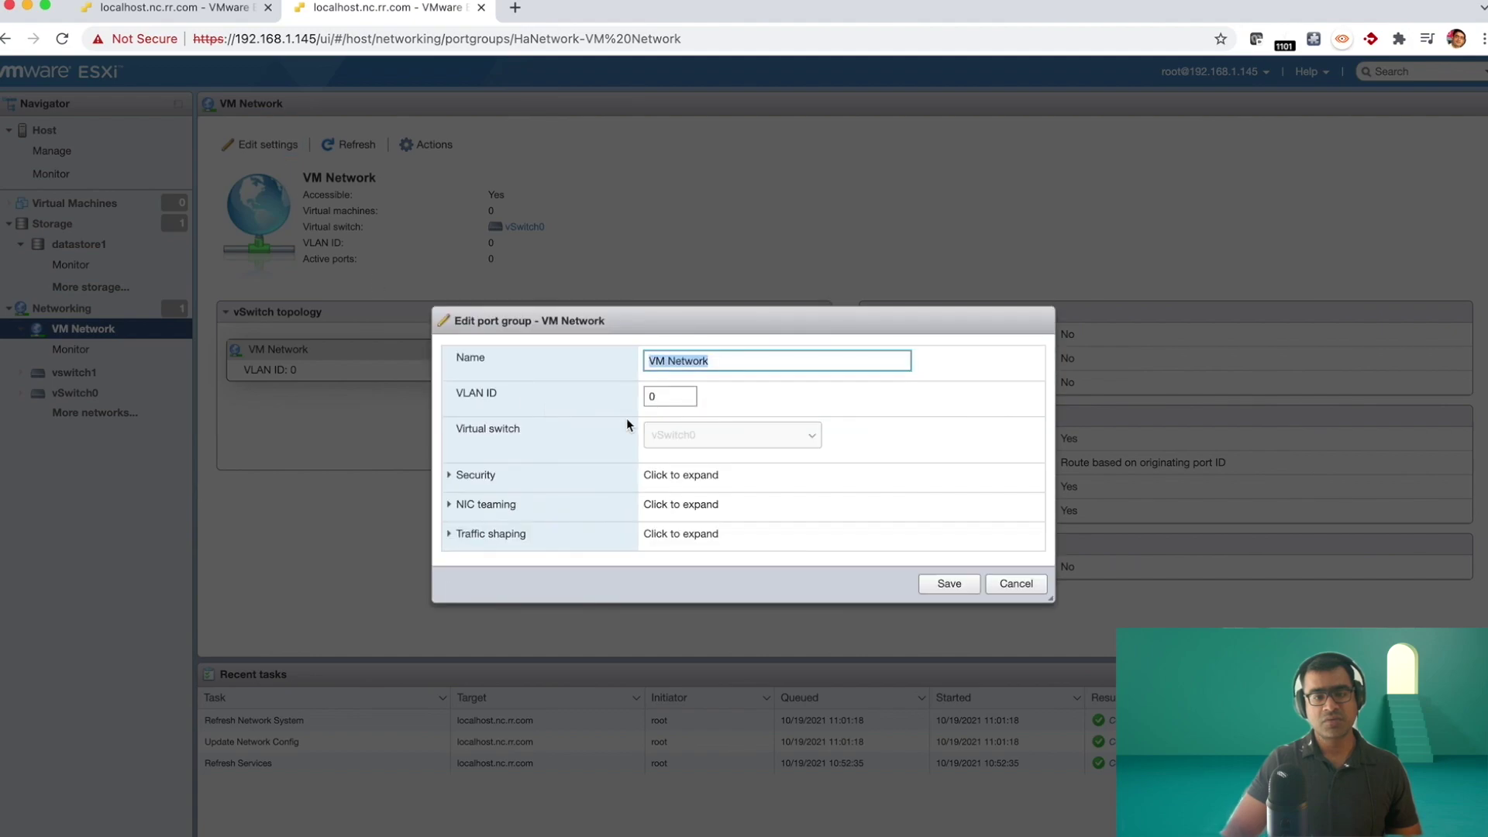
left_click(812, 437)
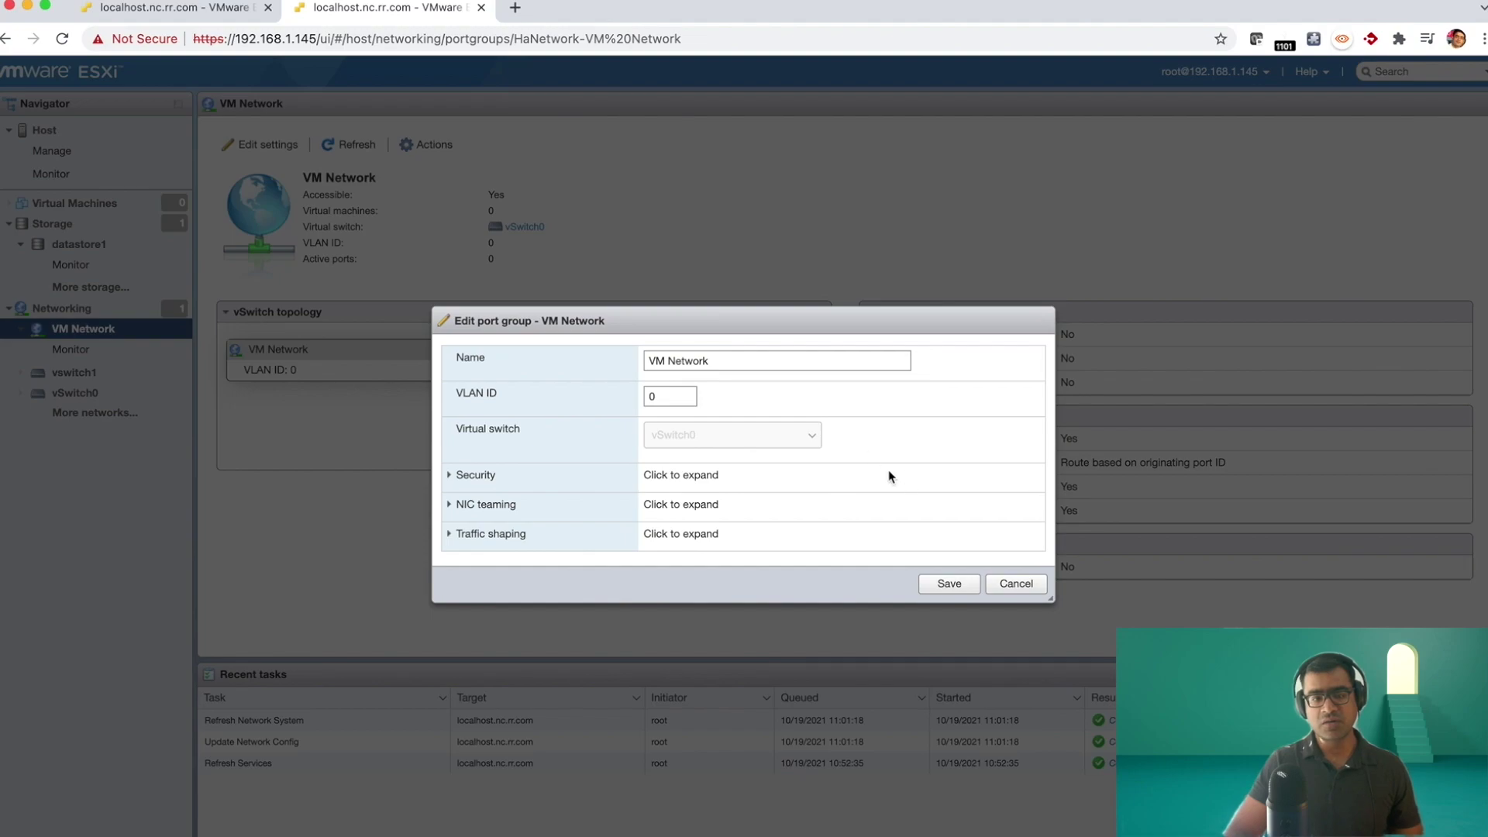
left_click(1016, 585)
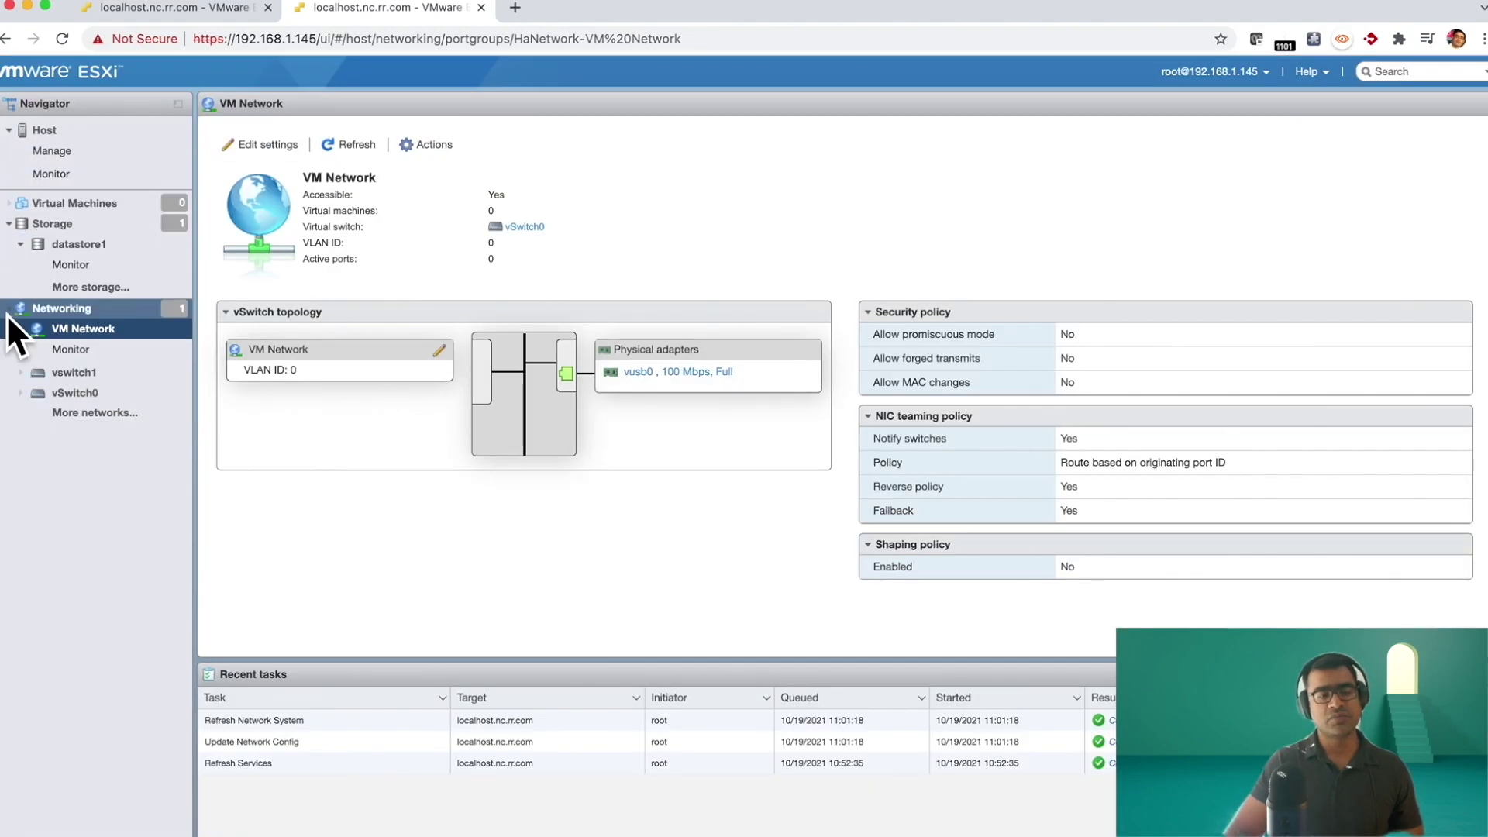
Add a port group named my-vm-pg on virtual switch vswitch1, and check it in that switch's topology
left_click(62, 308)
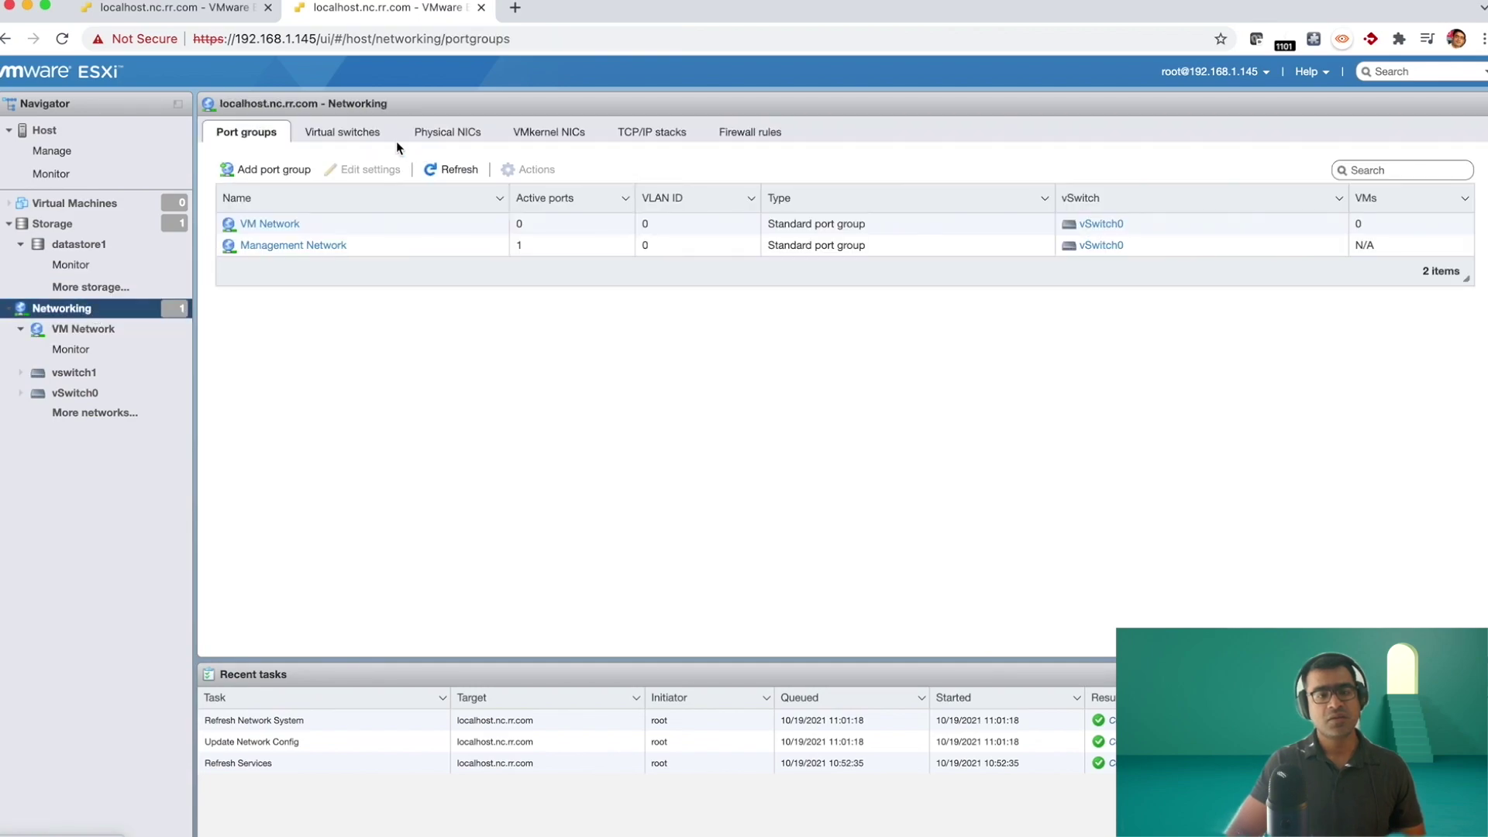
left_click(267, 169)
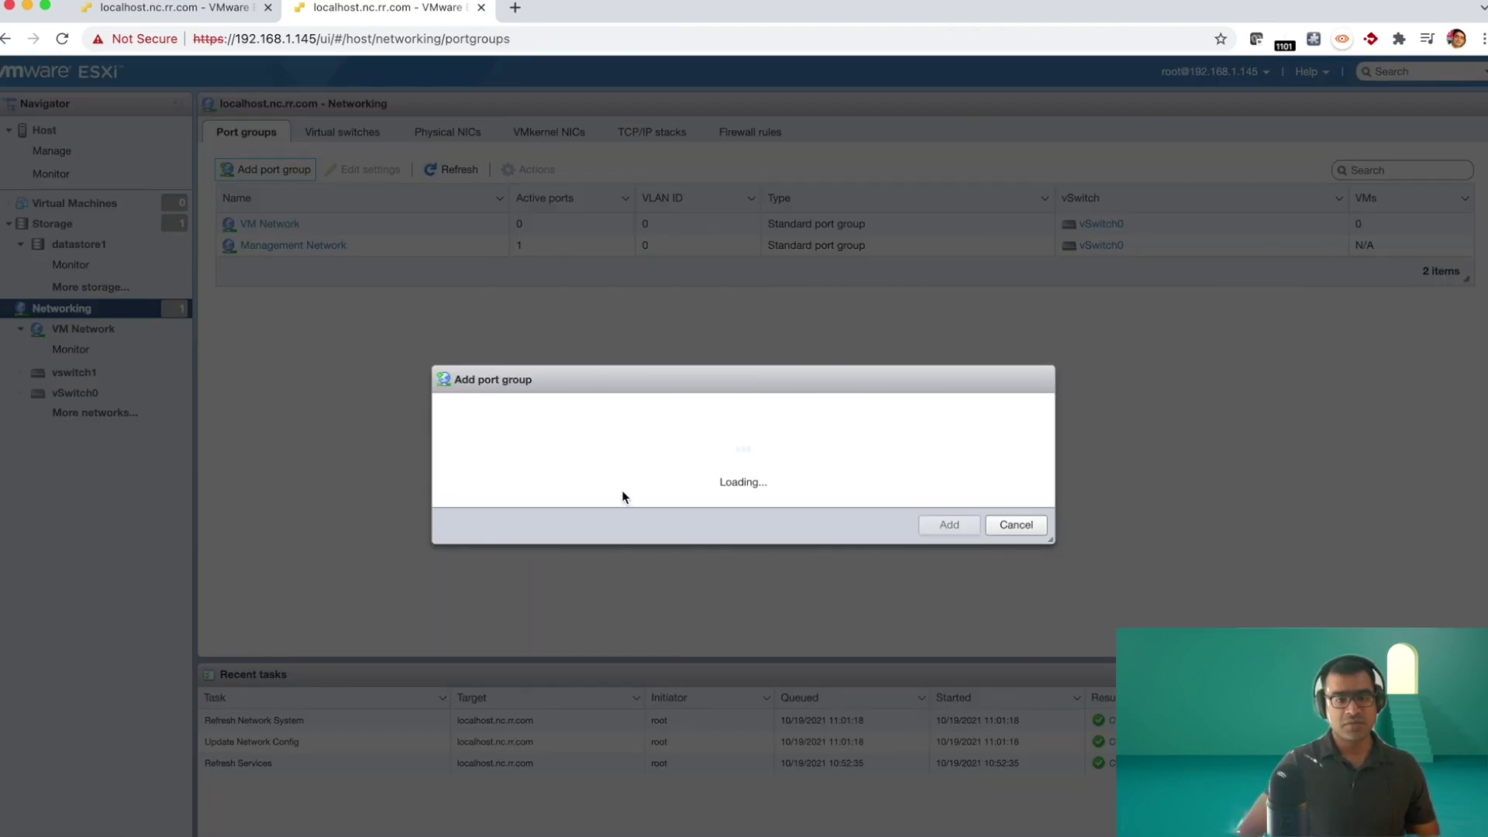
left_click_drag(731, 389, 570, 391)
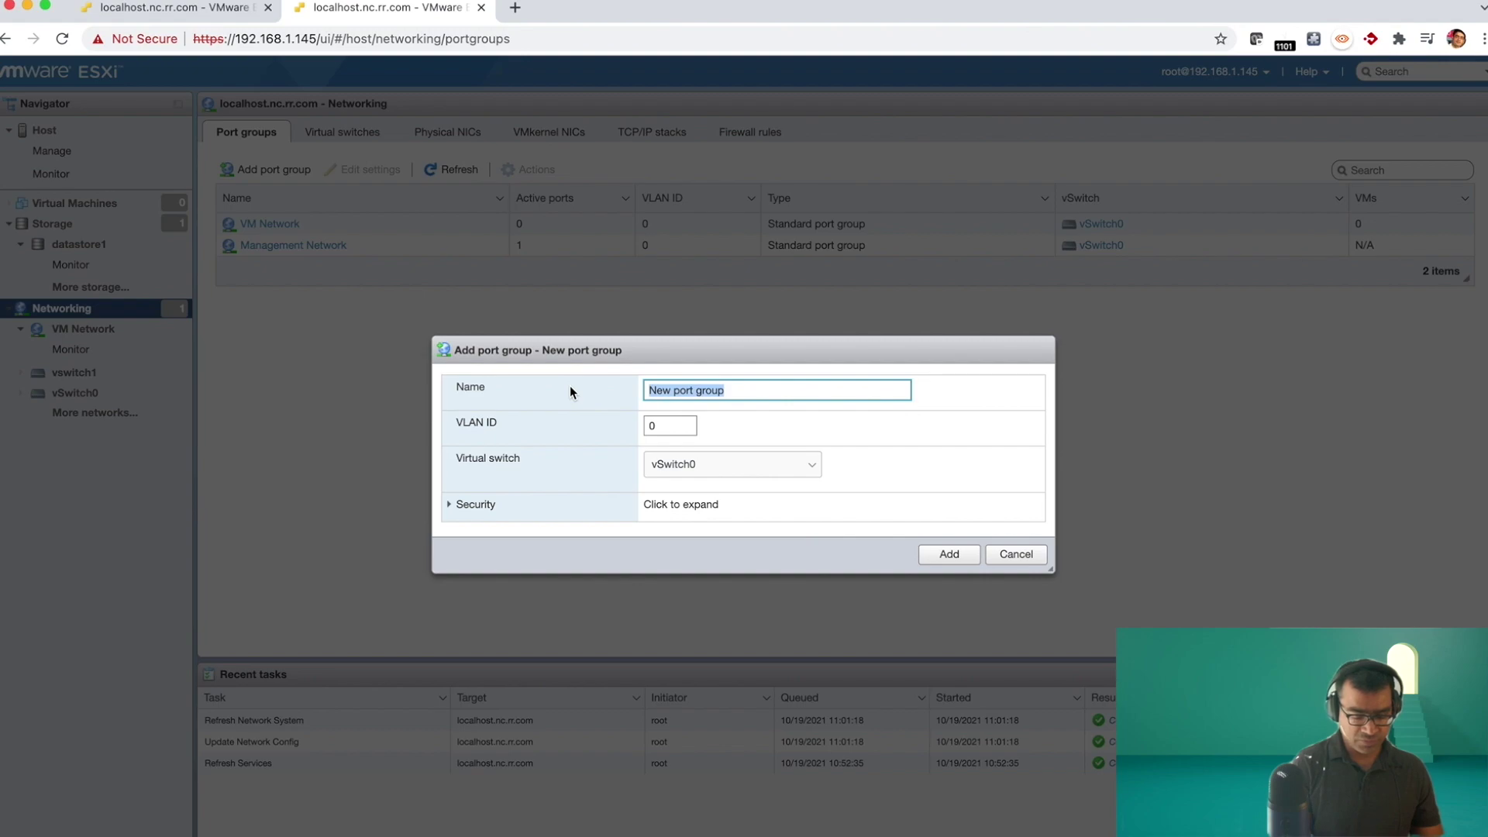
type("my-vm-pg")
left_click(740, 469)
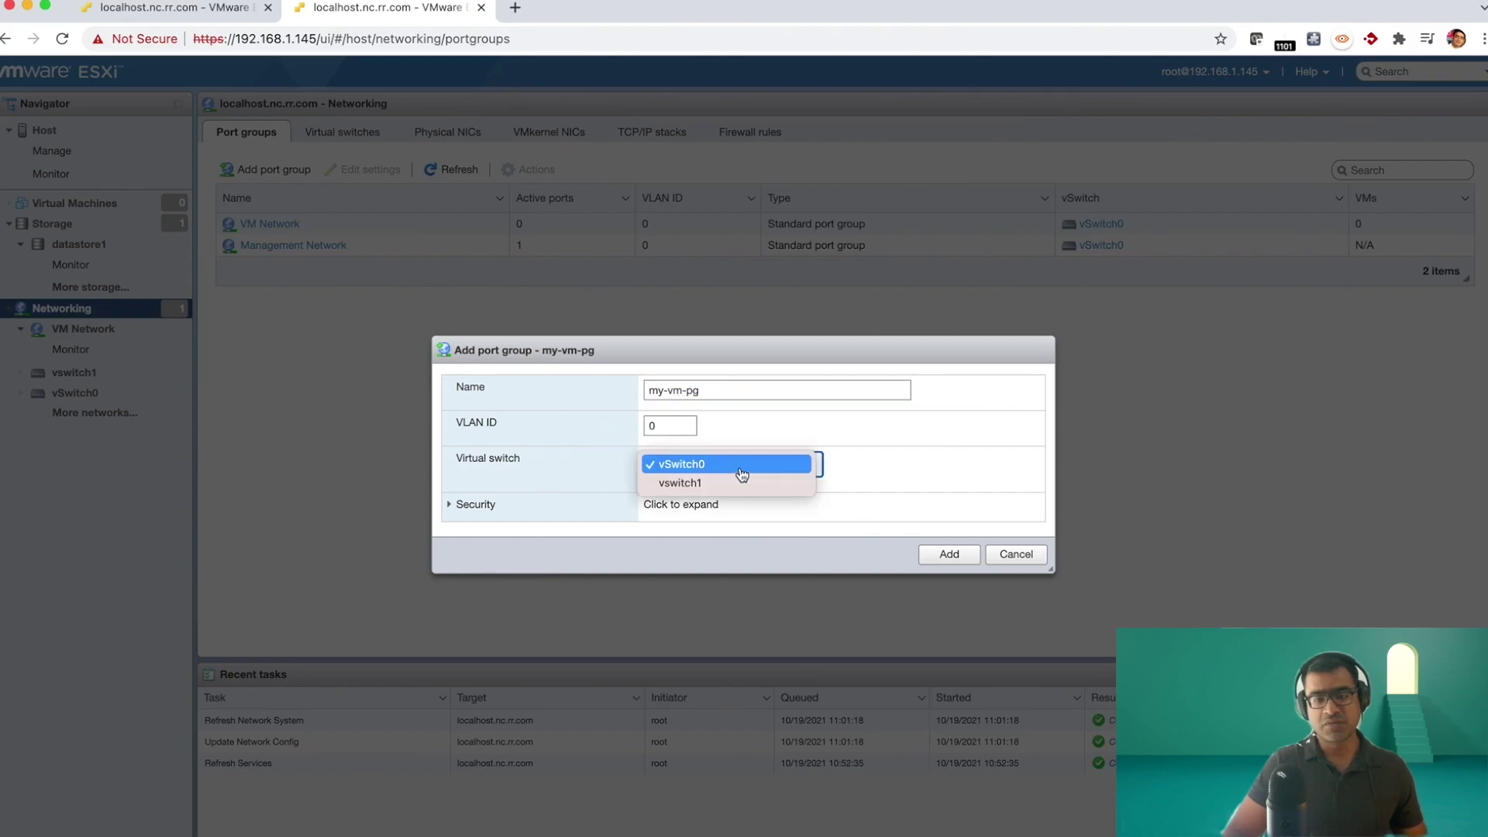
left_click(737, 484)
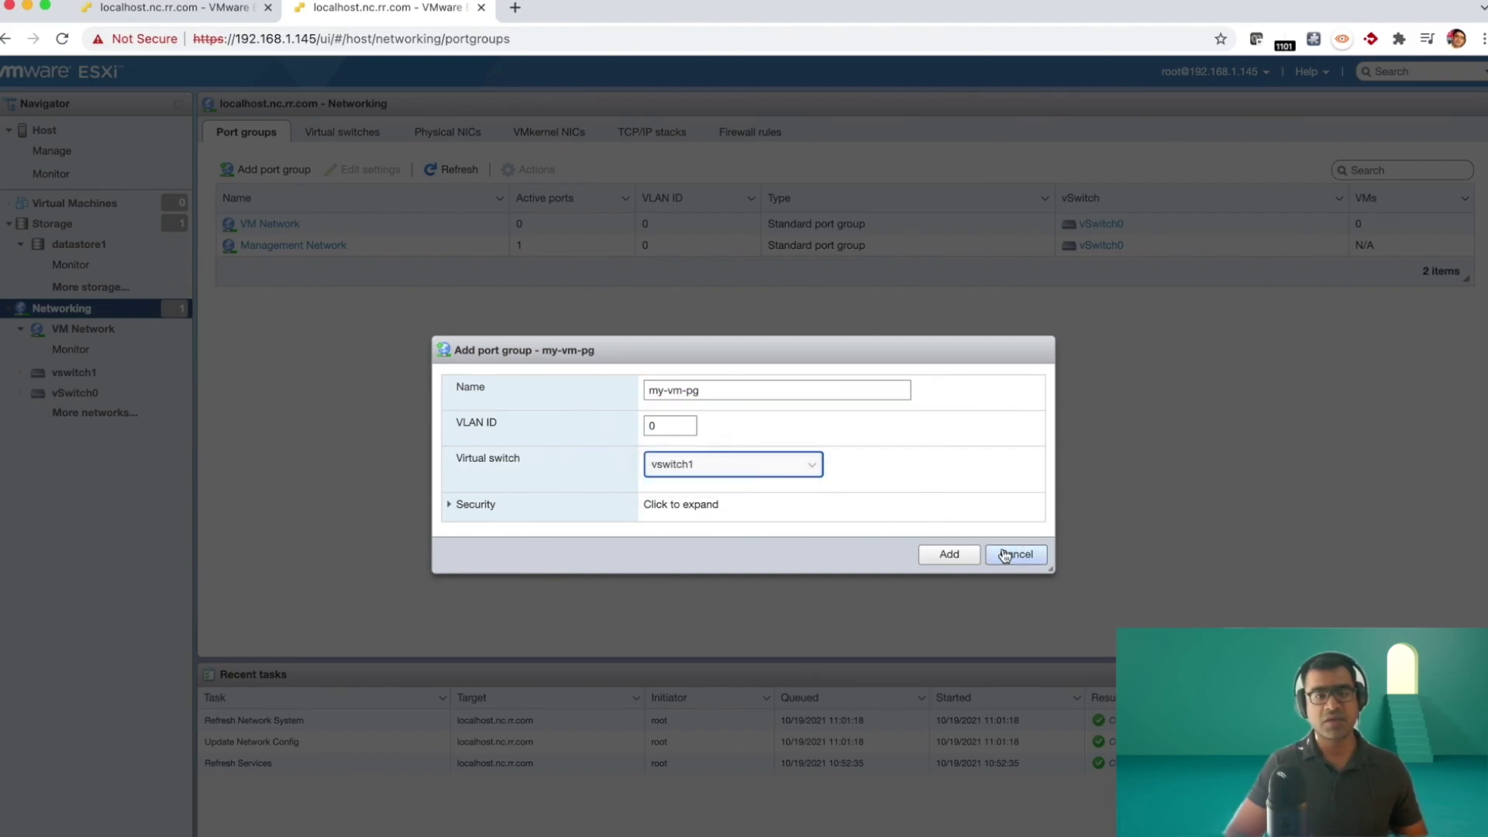
left_click(950, 555)
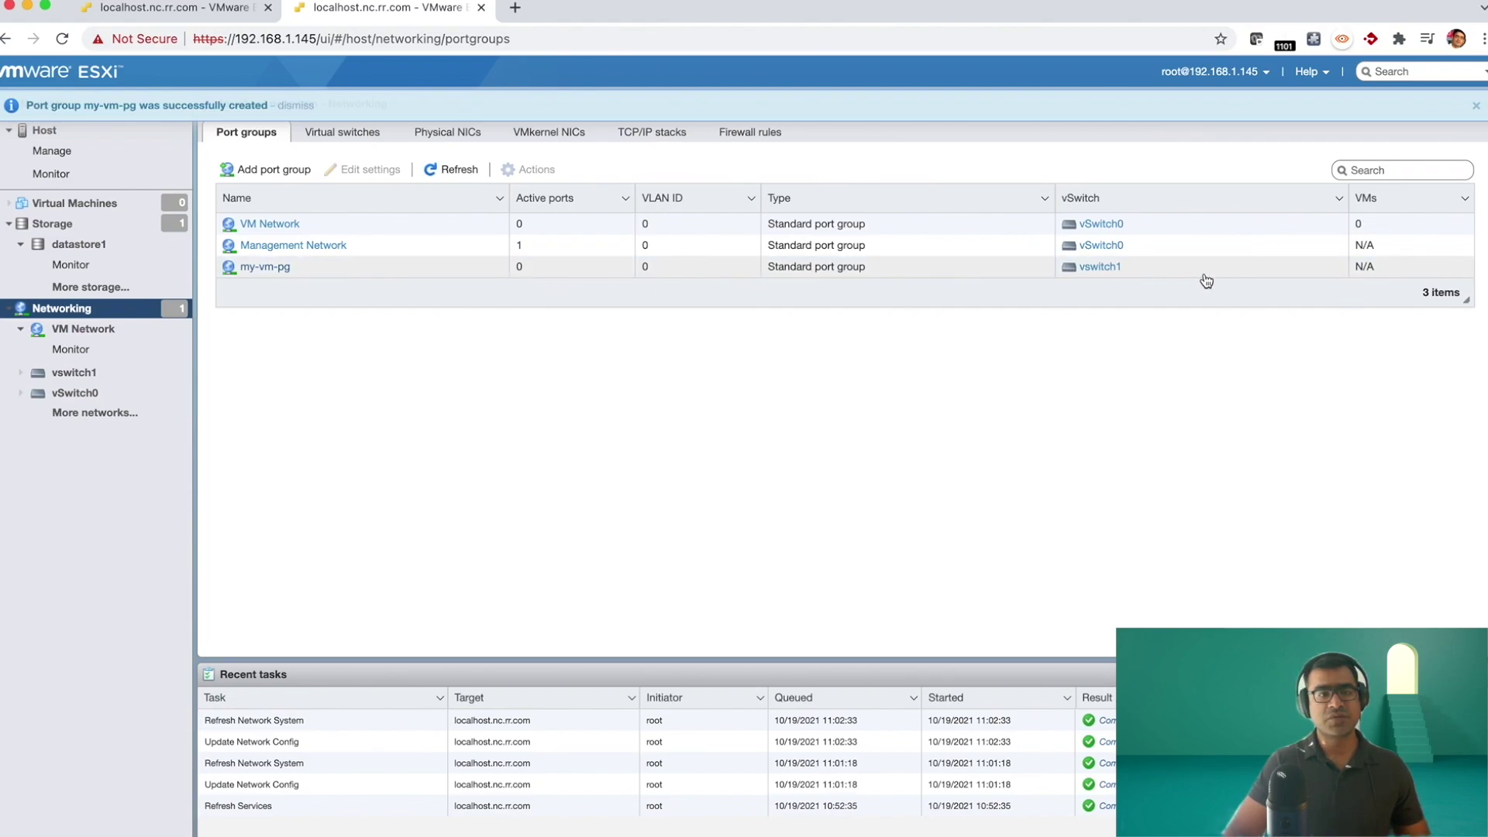
left_click(373, 145)
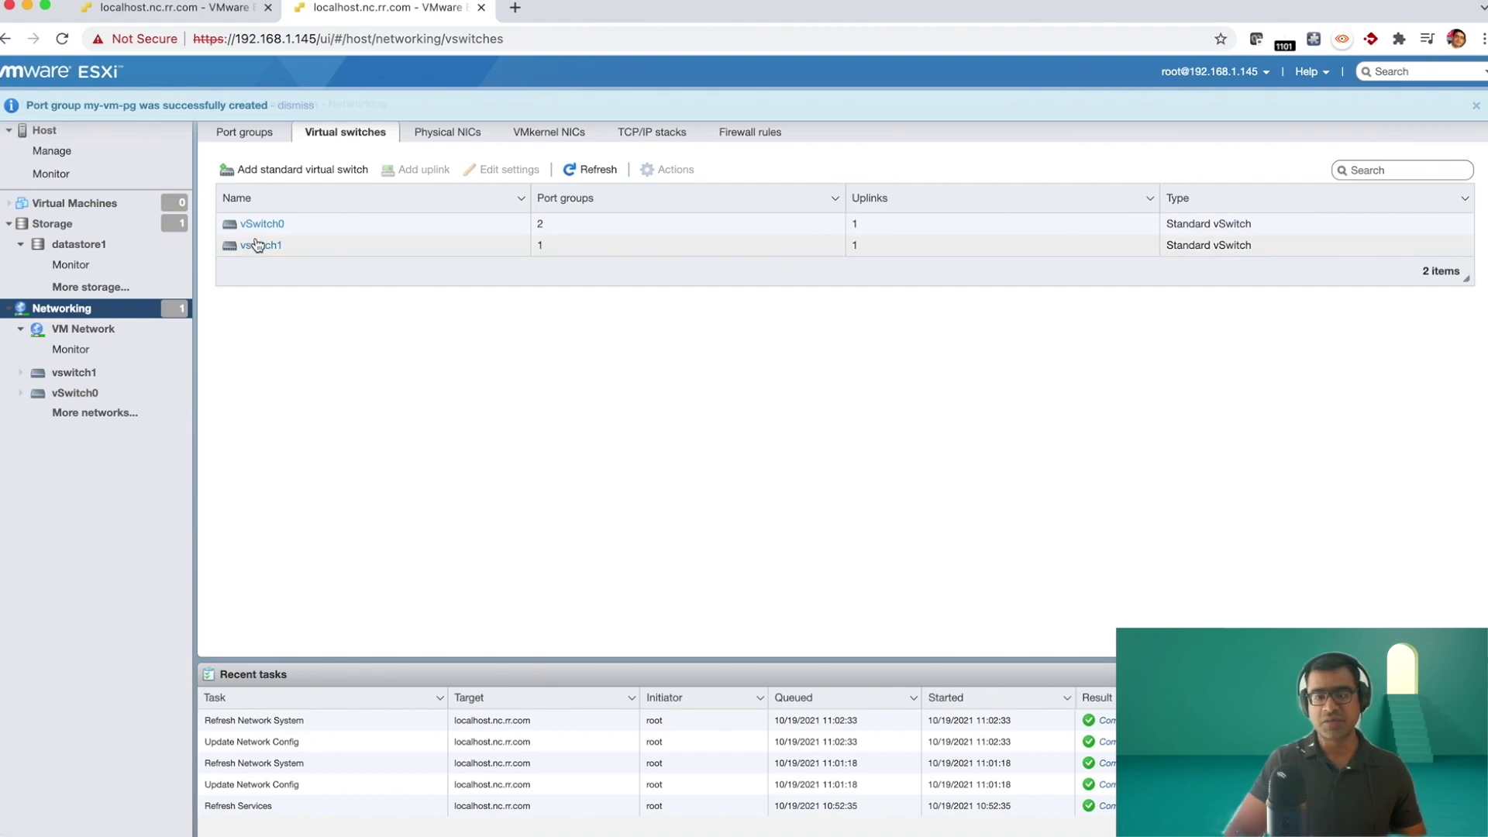
left_click(257, 244)
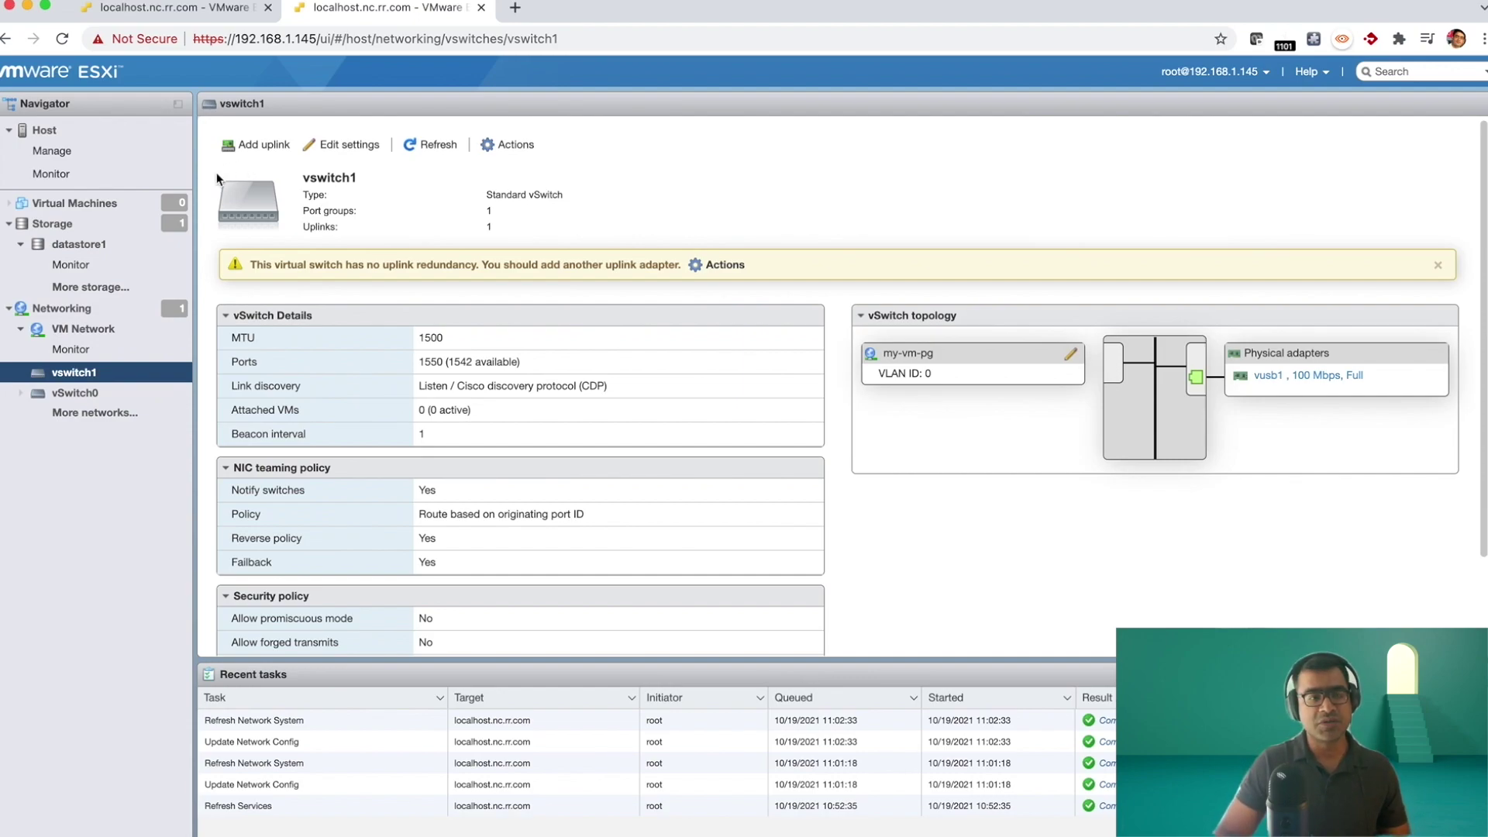
Start creating a new virtual machine on the host and name it rocky-linux
left_click(93, 204)
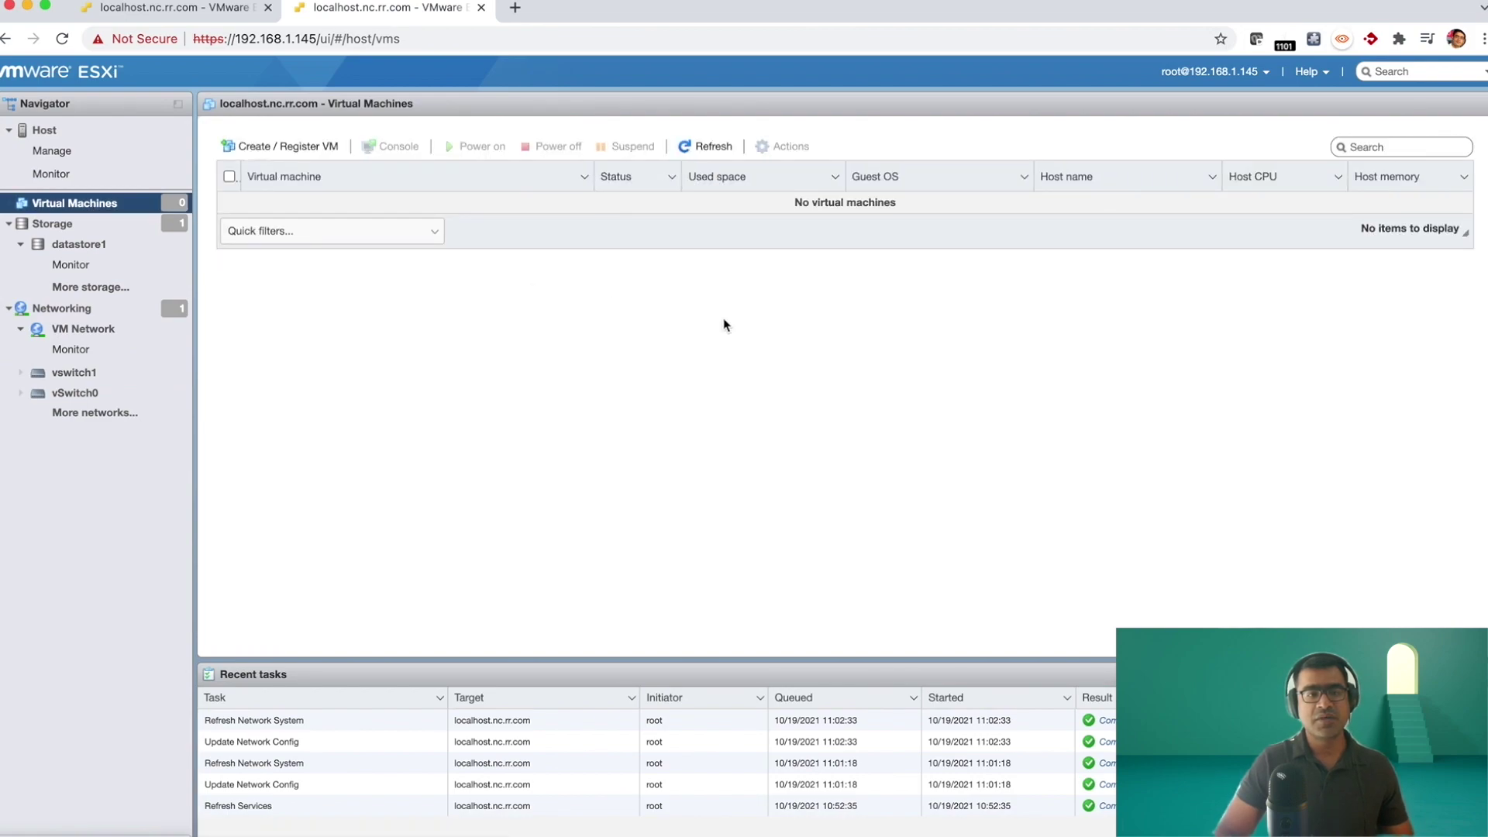
left_click(293, 150)
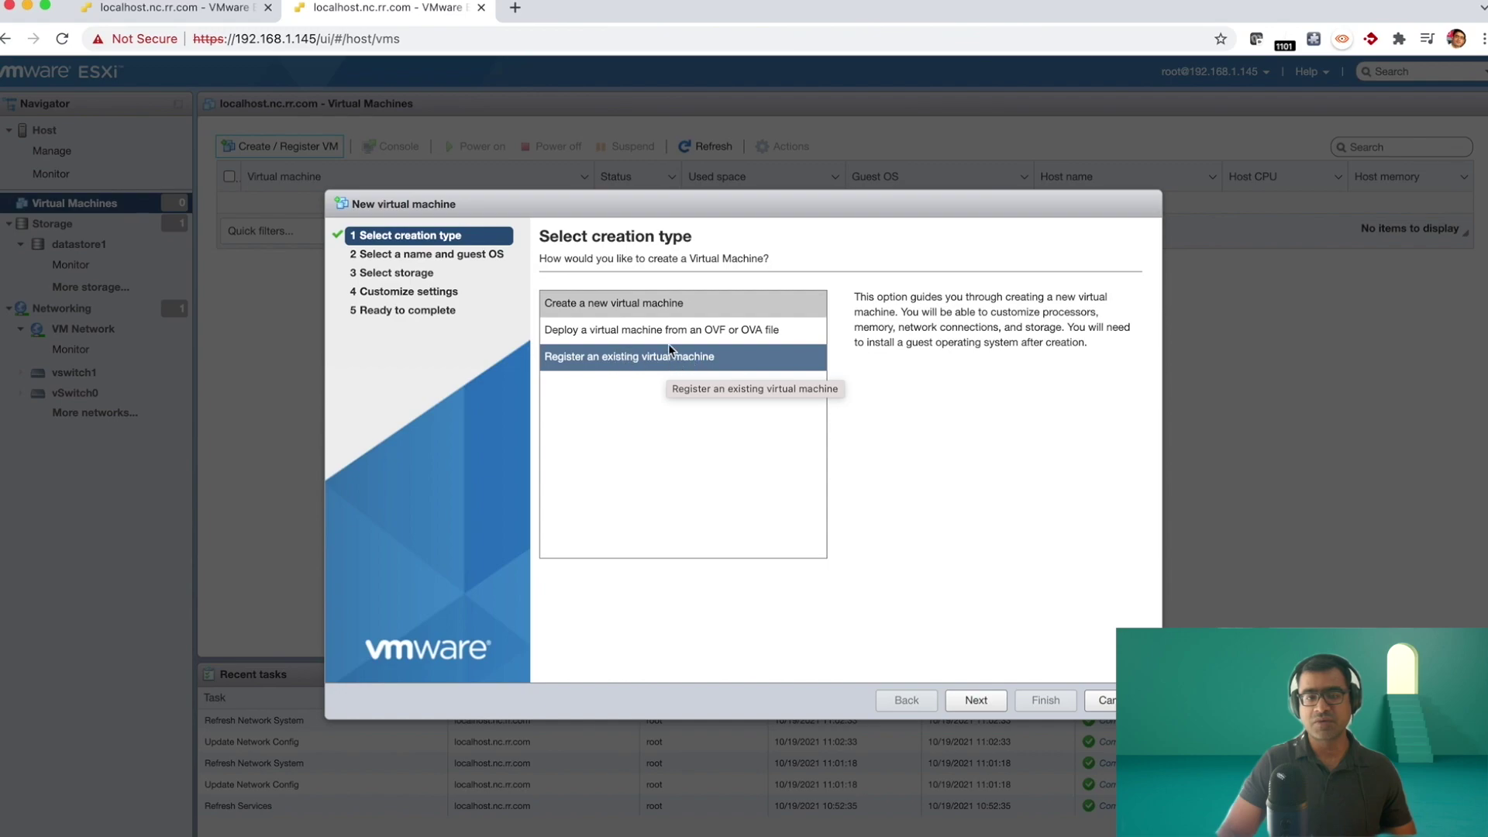
left_click(671, 308)
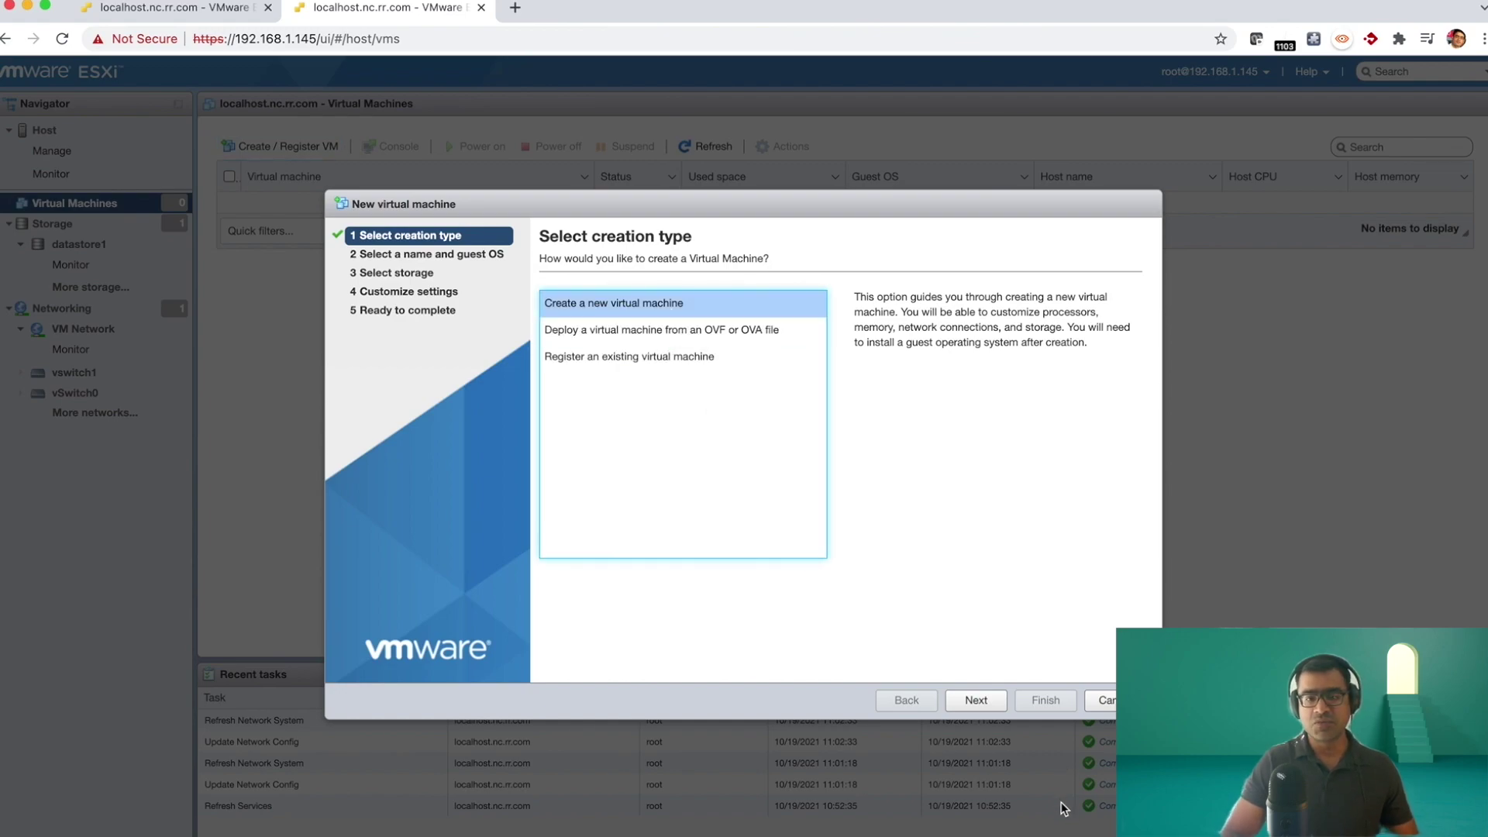
left_click(976, 700)
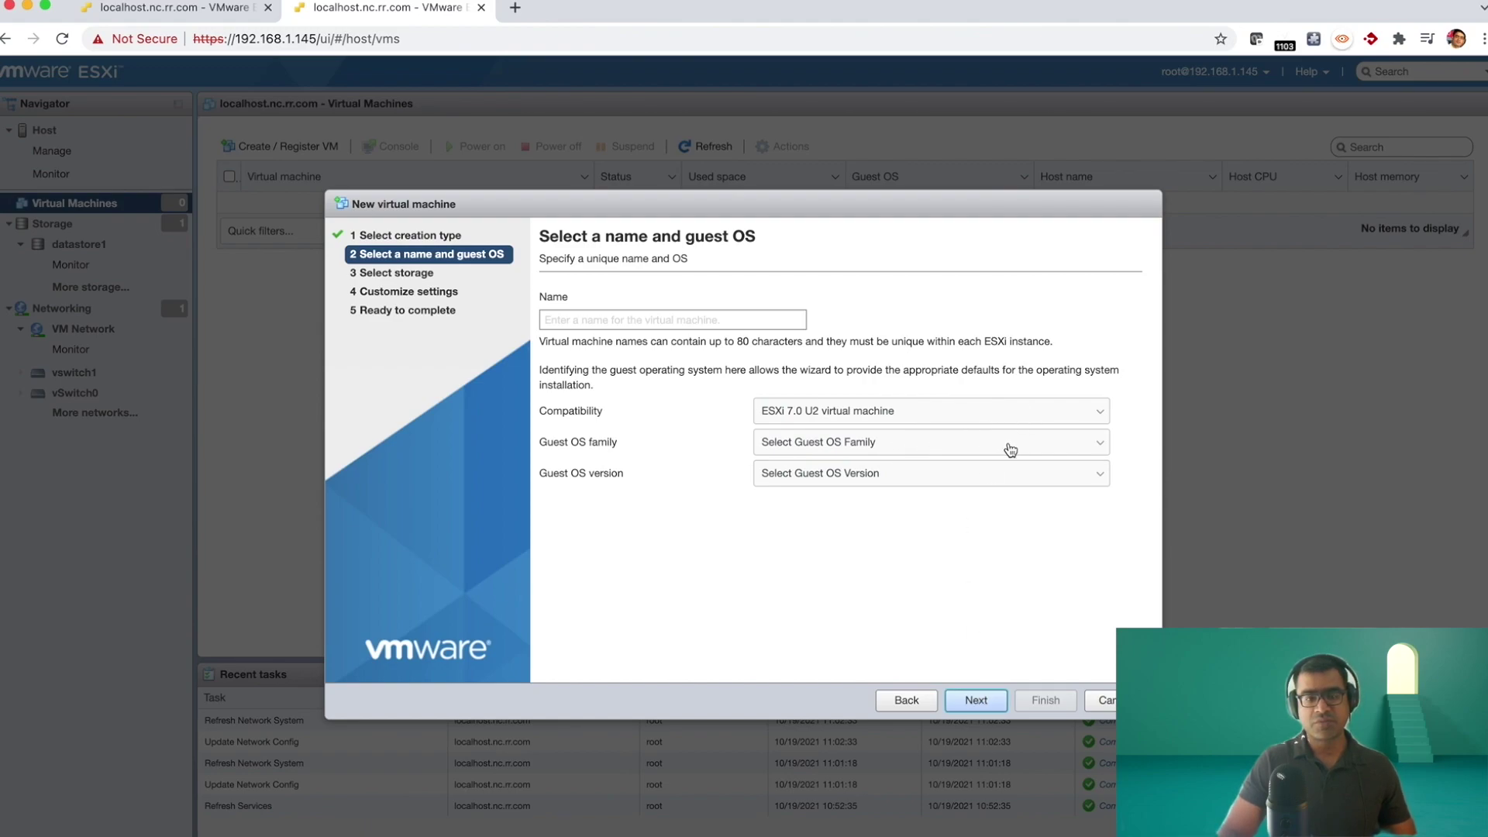
left_click(637, 319)
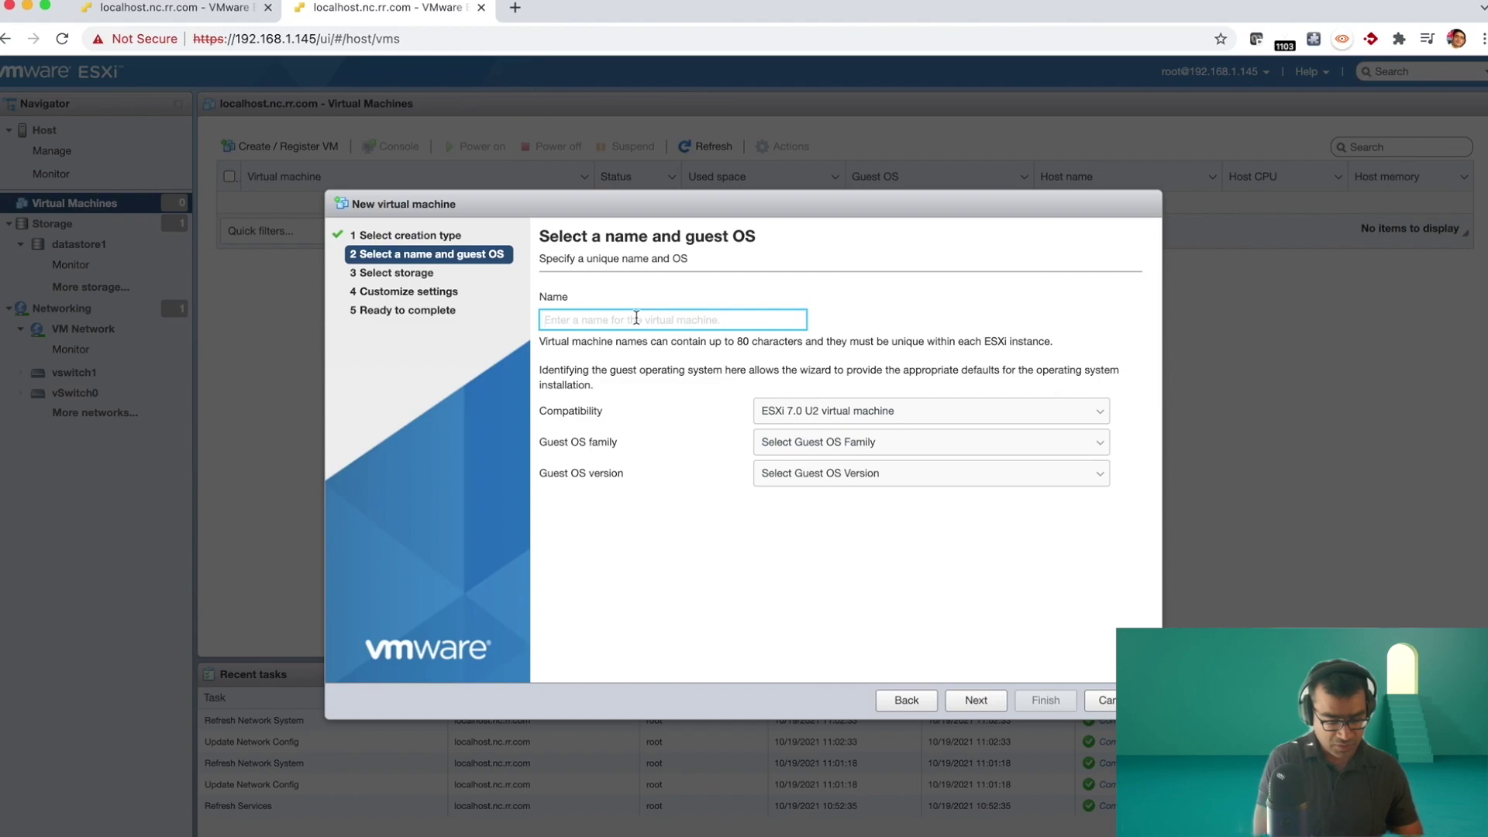
type("rocky-linux")
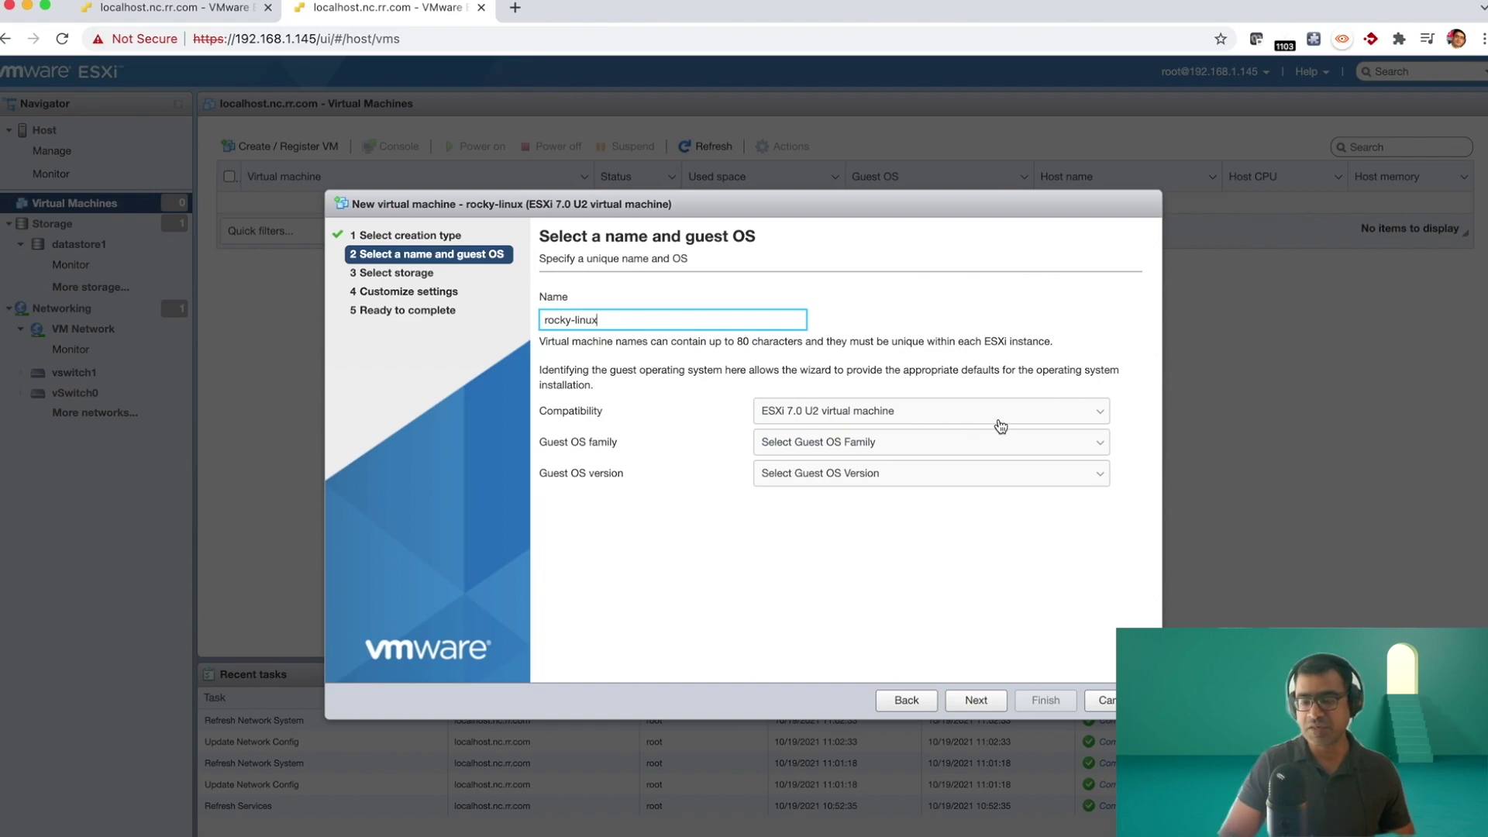
Set the guest OS family to Linux and version to Red Hat Enterprise Linux 8 (64-bit), keeping datastore1 for storage
left_click(953, 447)
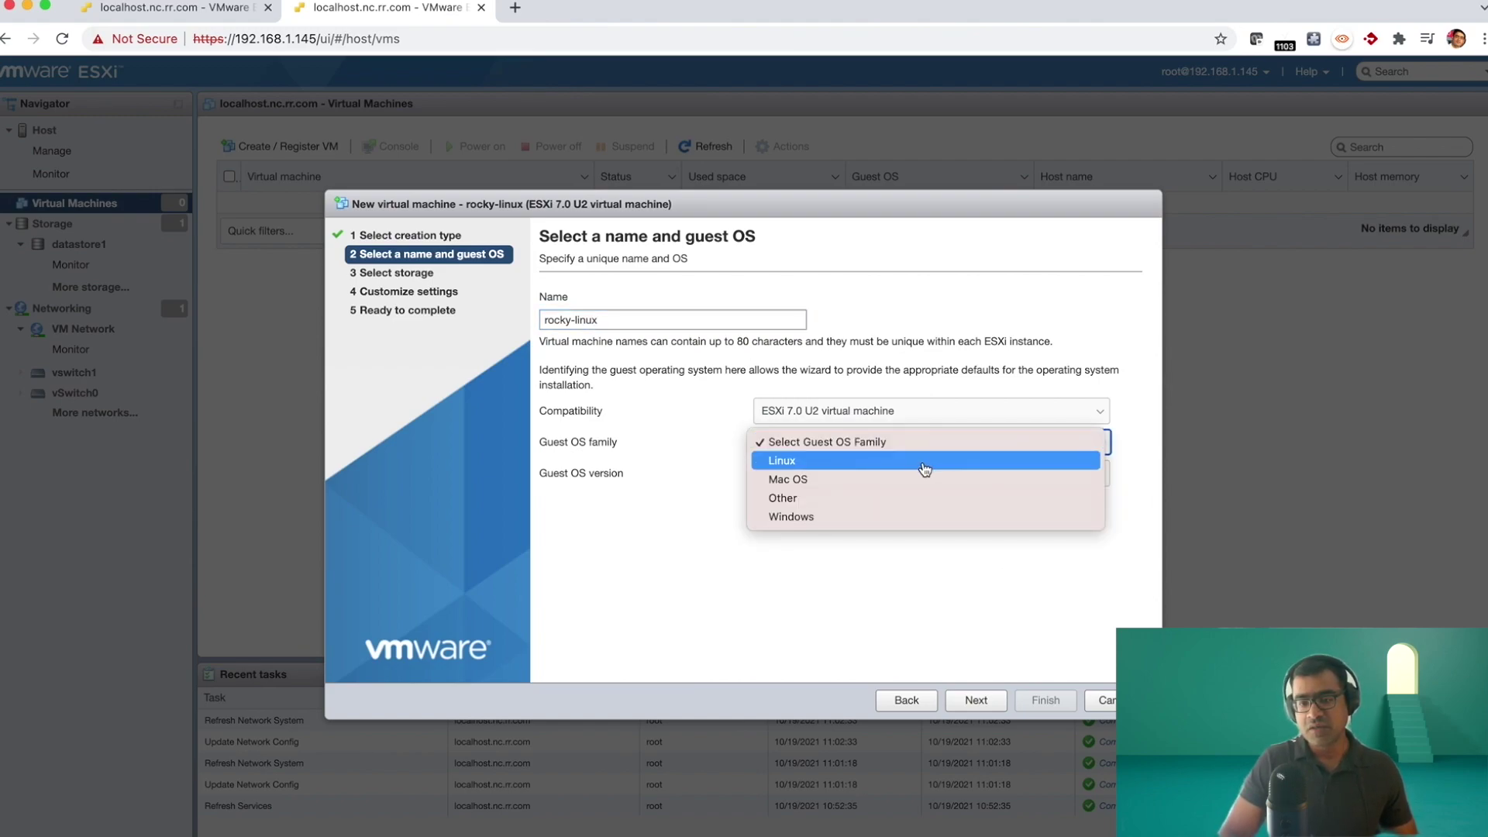
left_click(924, 462)
left_click(977, 481)
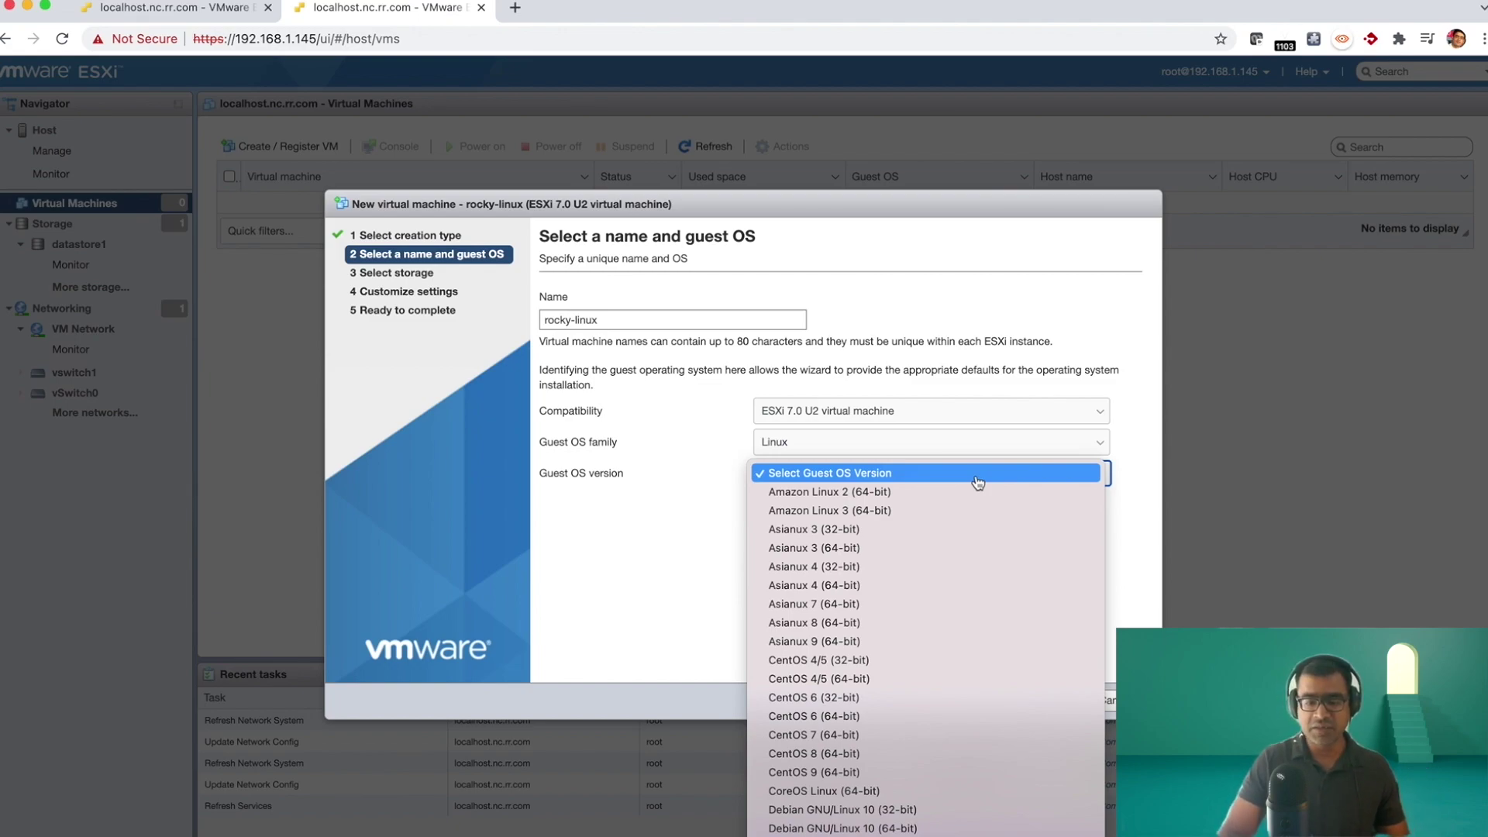
scroll(944, 737, "down", 5)
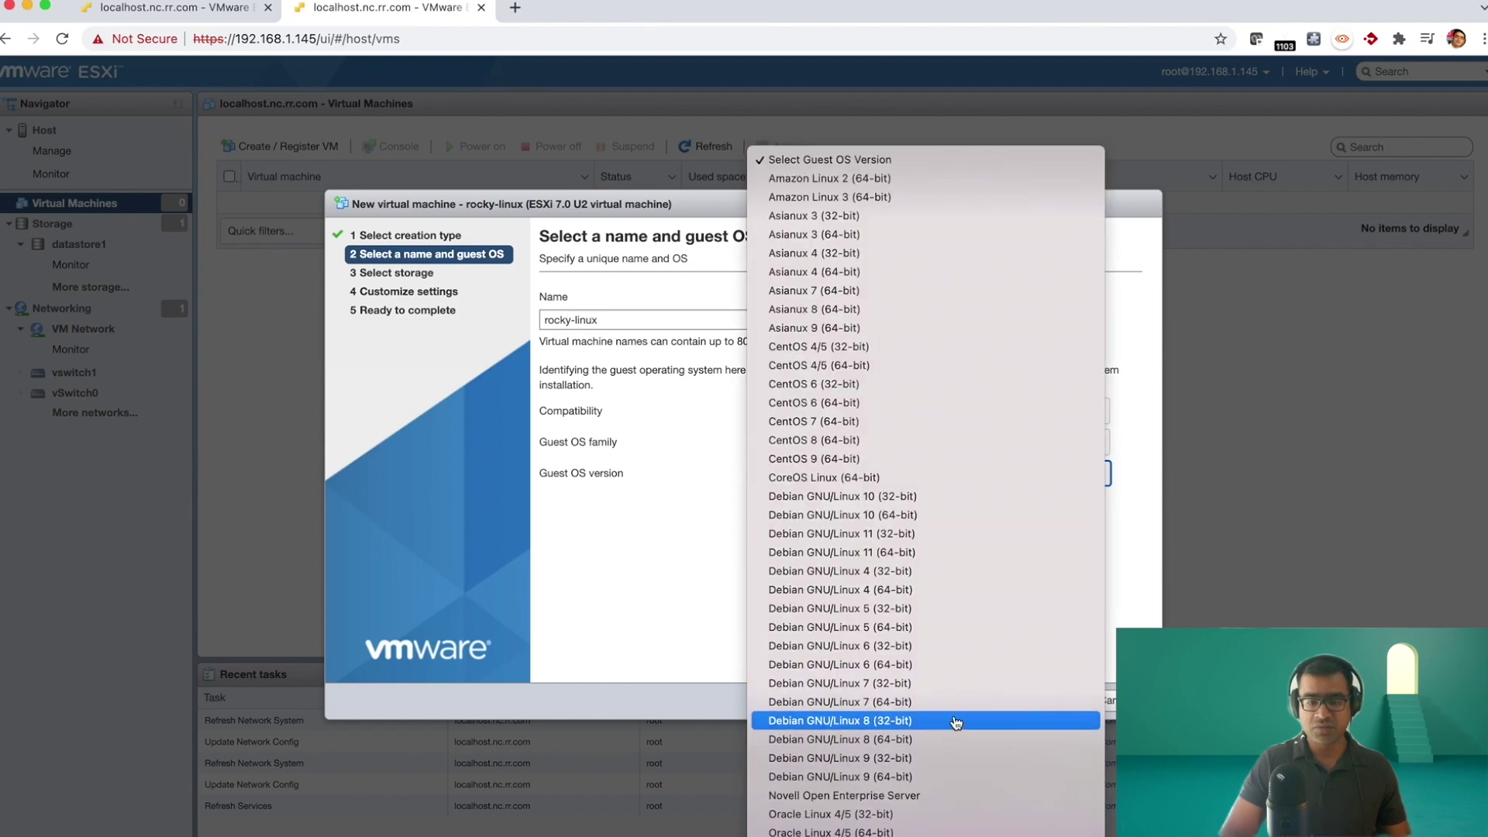
scroll(957, 722, "down", 5)
scroll(956, 723, "down", 3)
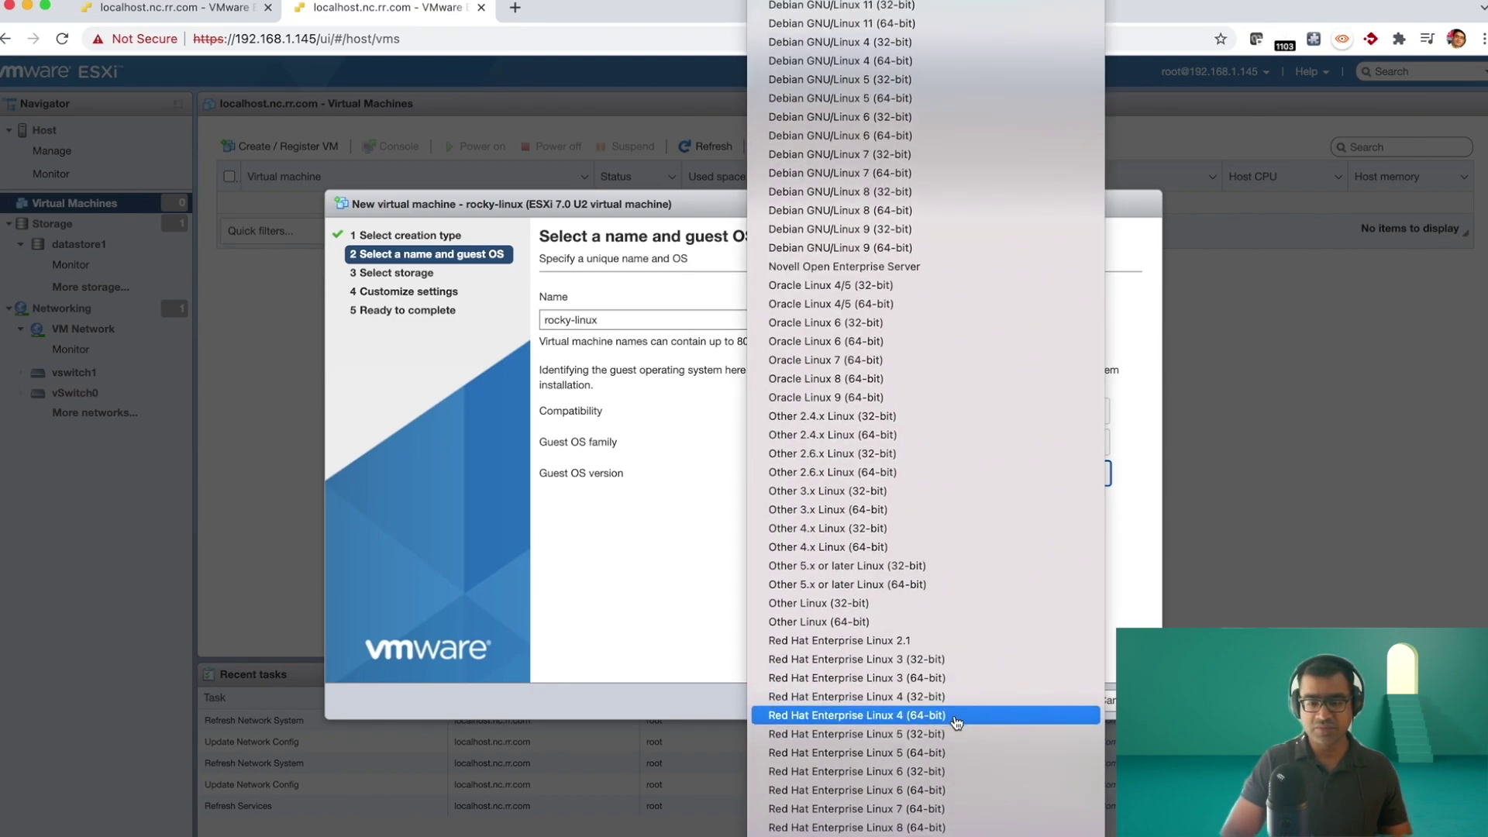
left_click(941, 824)
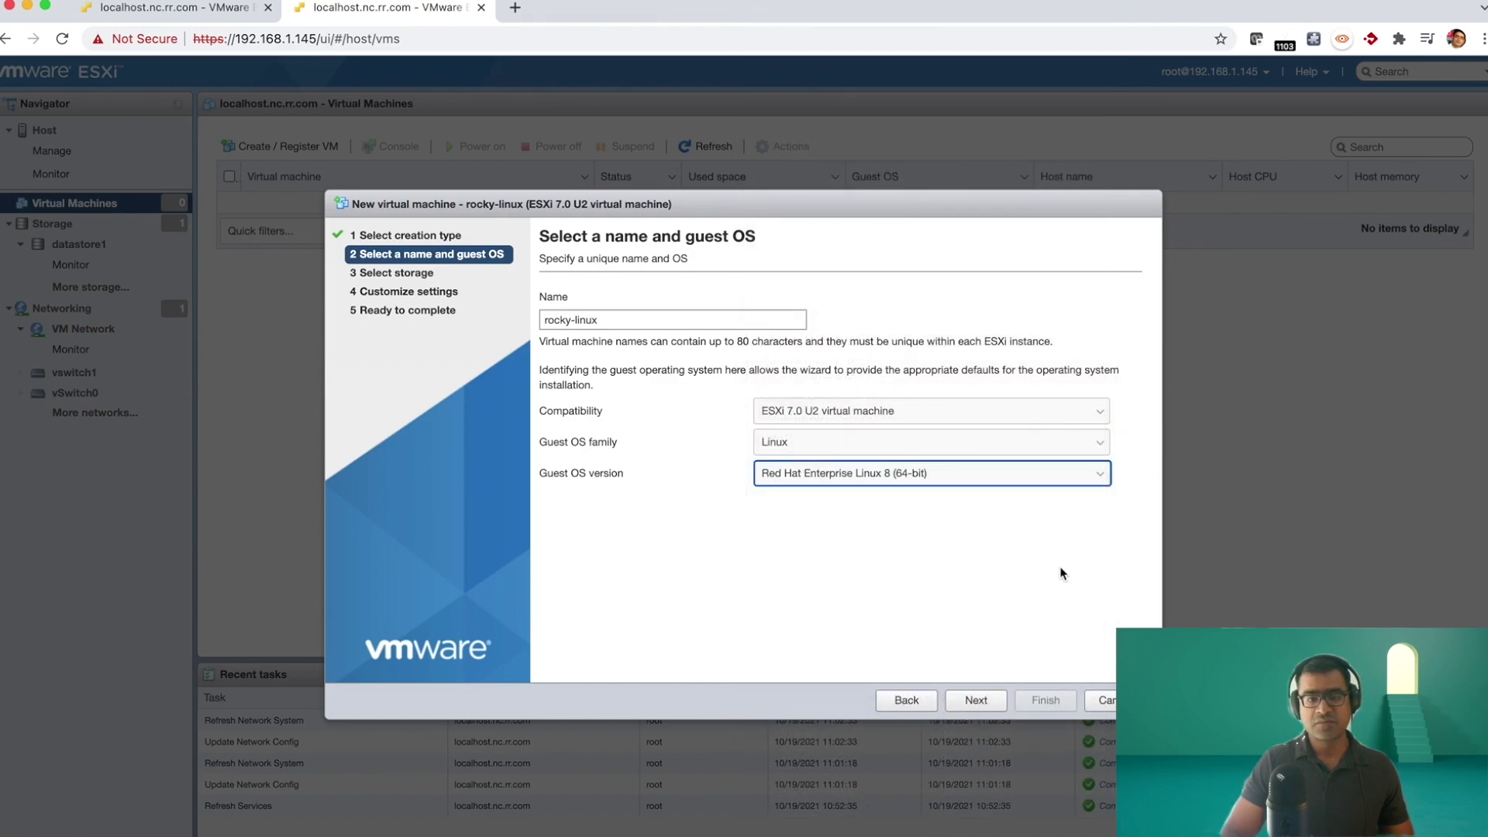
left_click(977, 702)
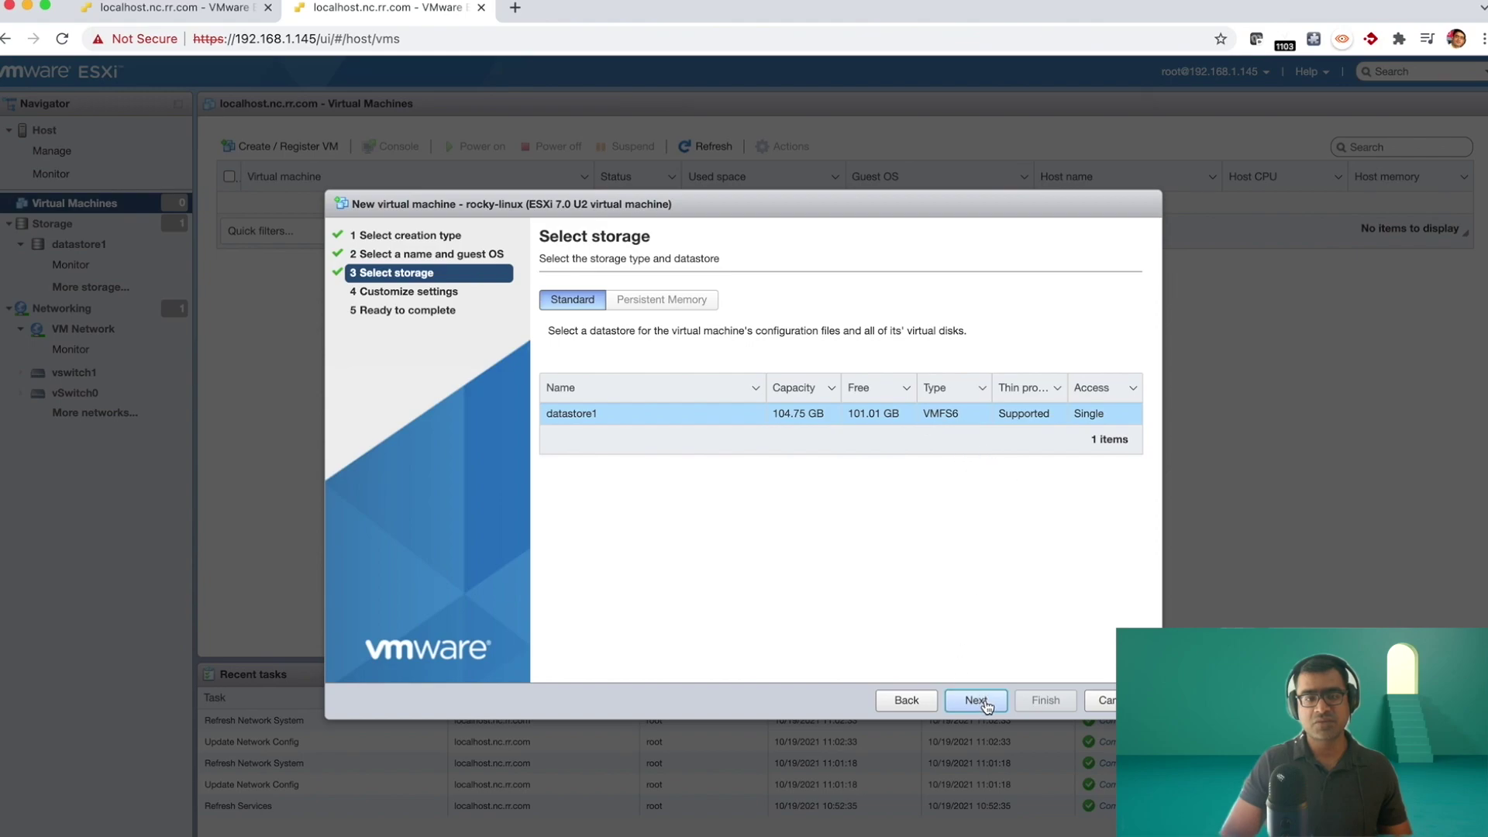
left_click(978, 702)
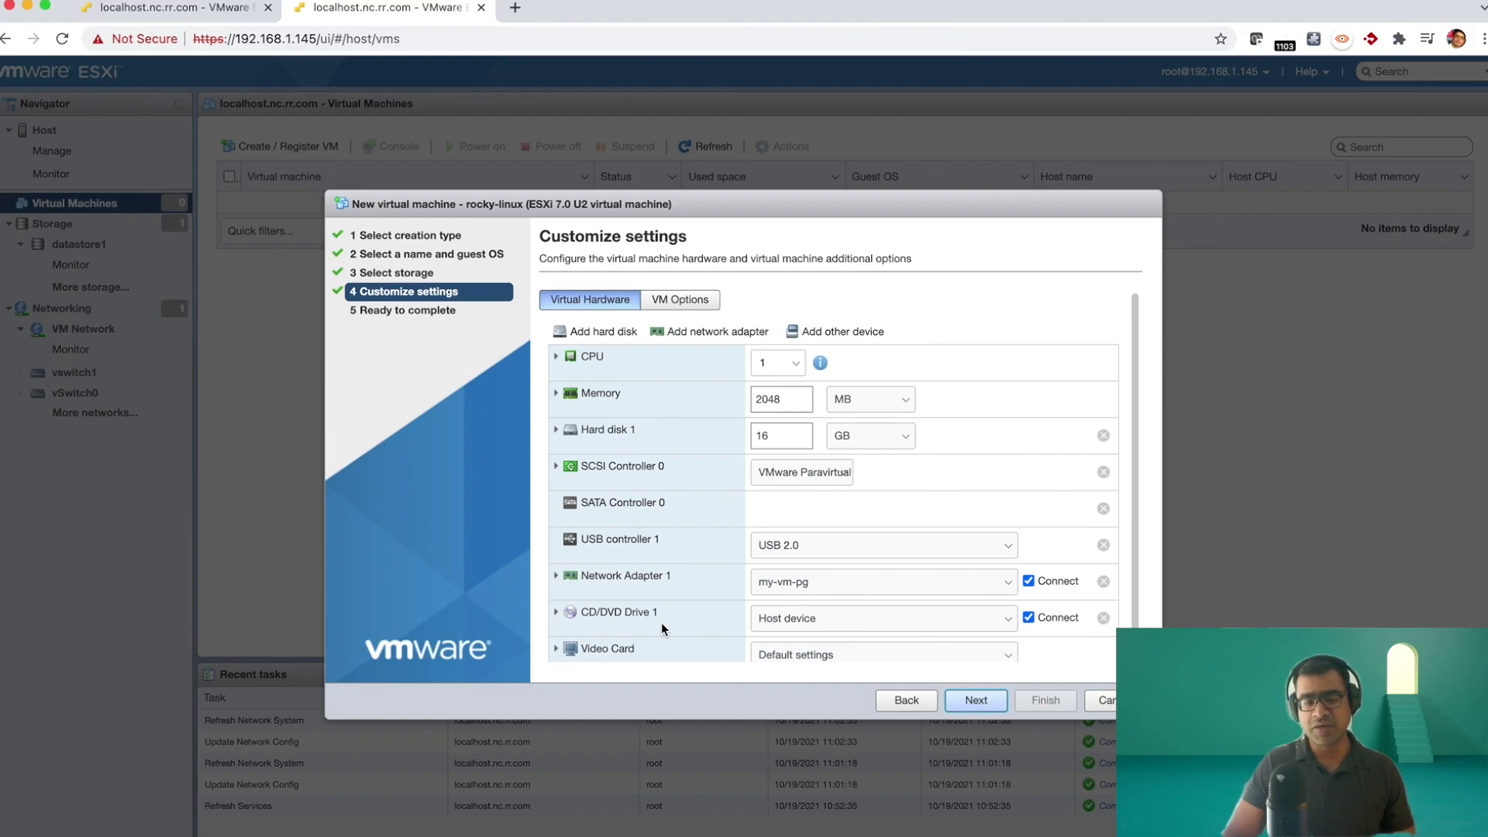
Attach the datastore image ISO/Rocky-8.4-x86_64-dvd1.iso from datastore1 to CD/DVD Drive 1
left_click(555, 615)
left_click(1002, 620)
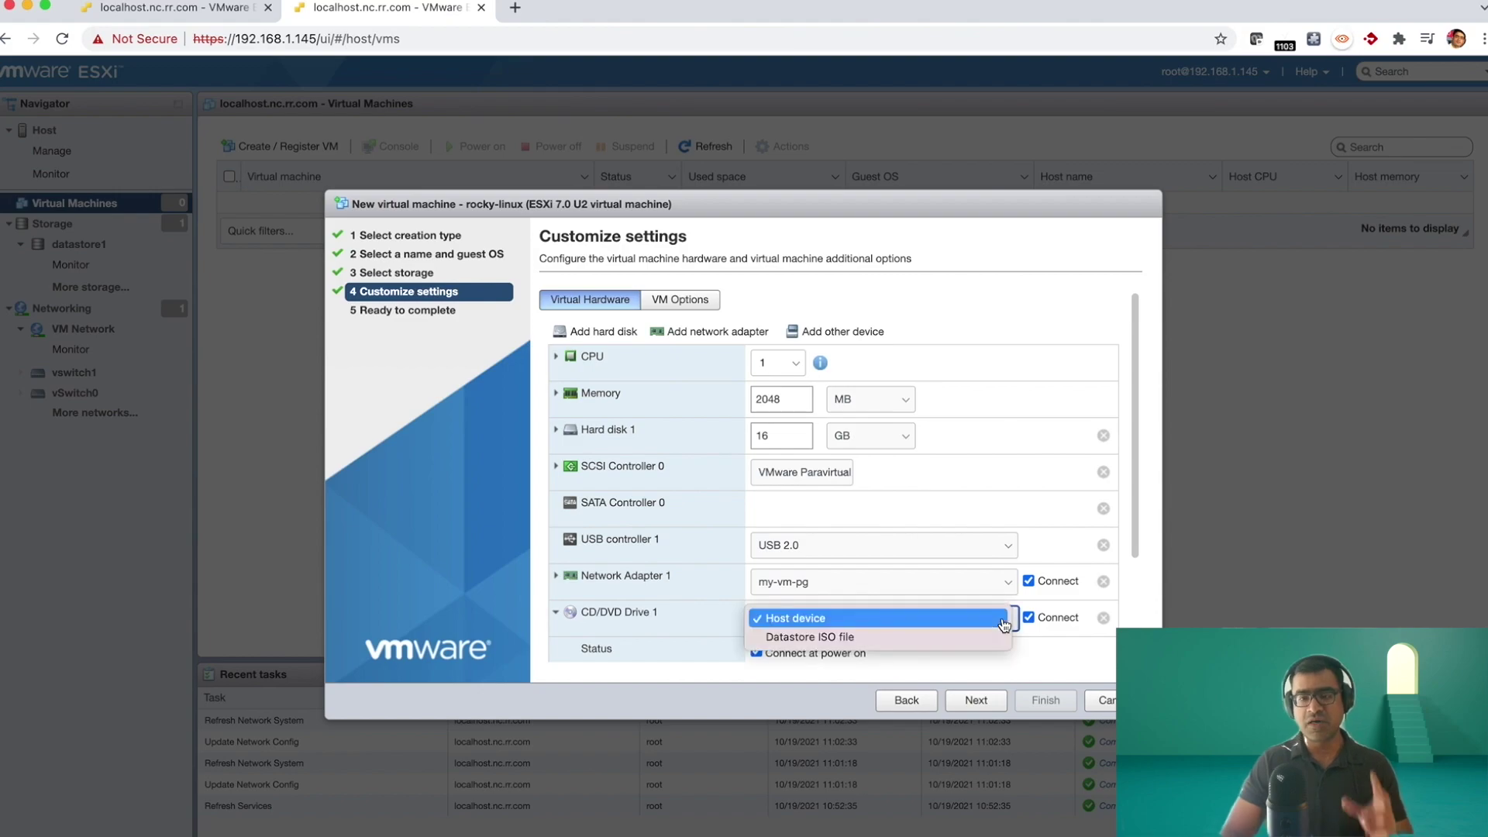
left_click(952, 638)
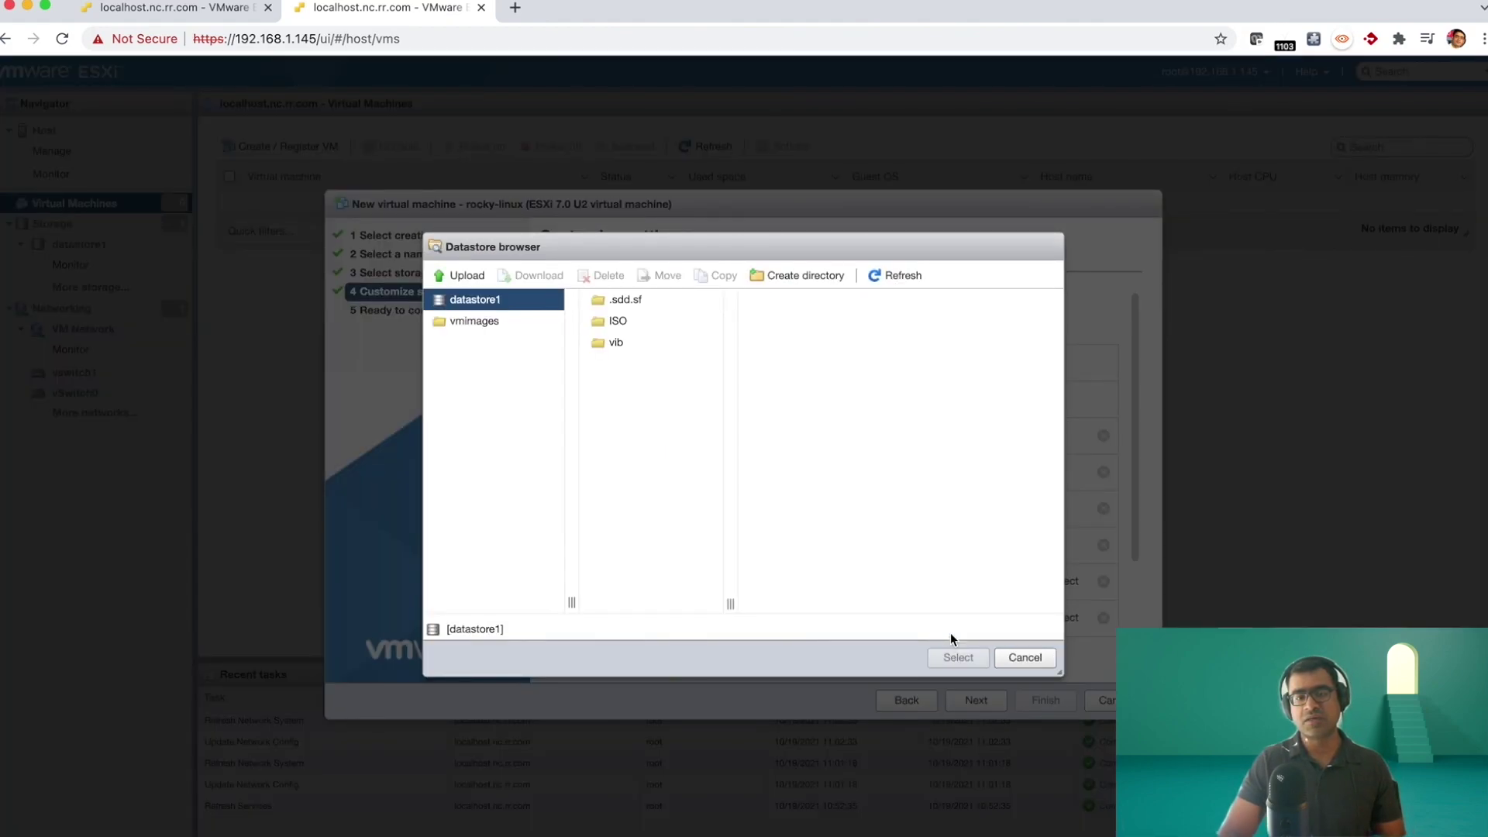
left_click(645, 322)
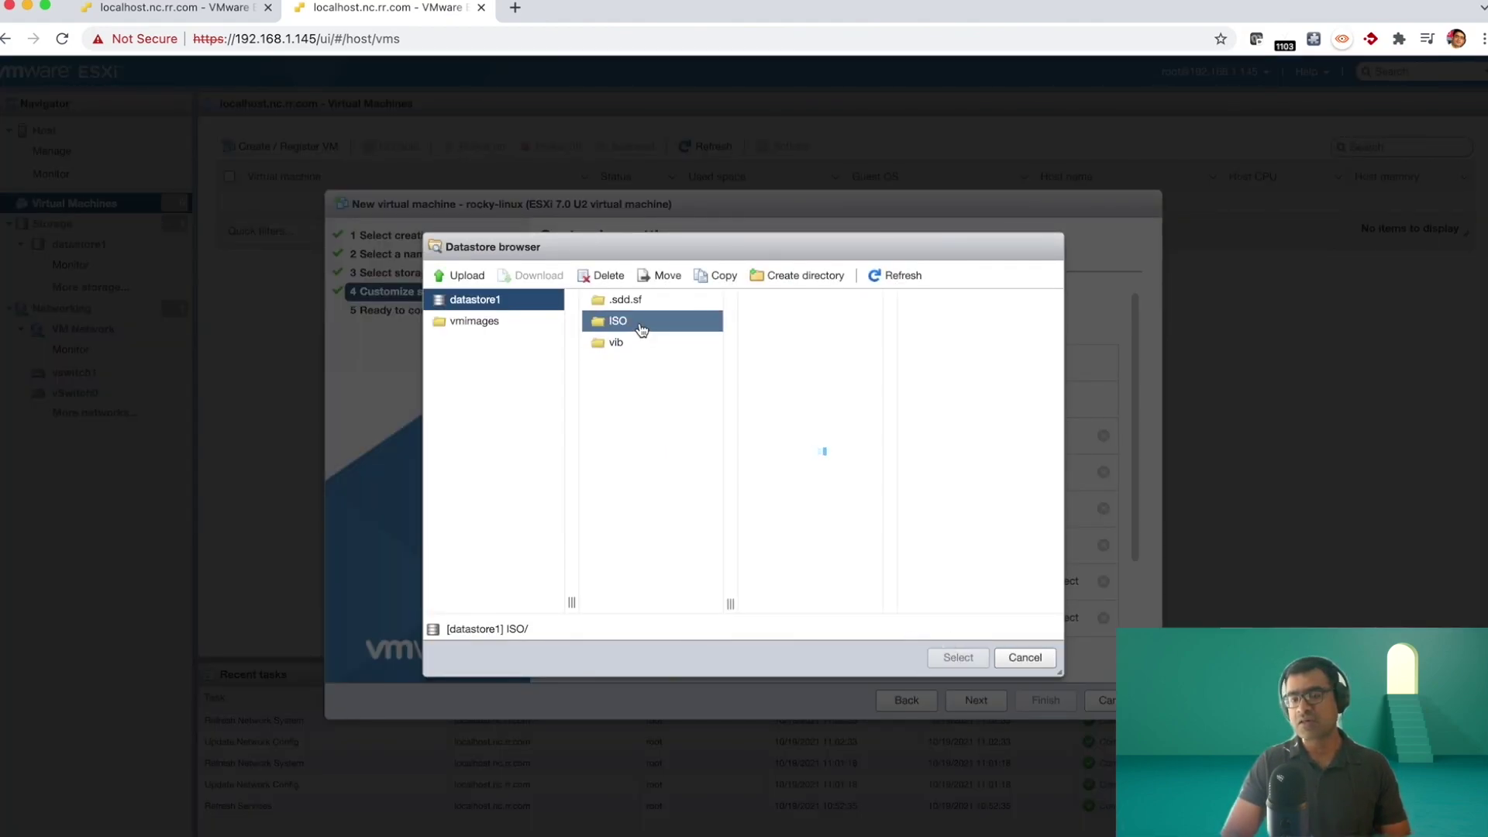
left_click(836, 310)
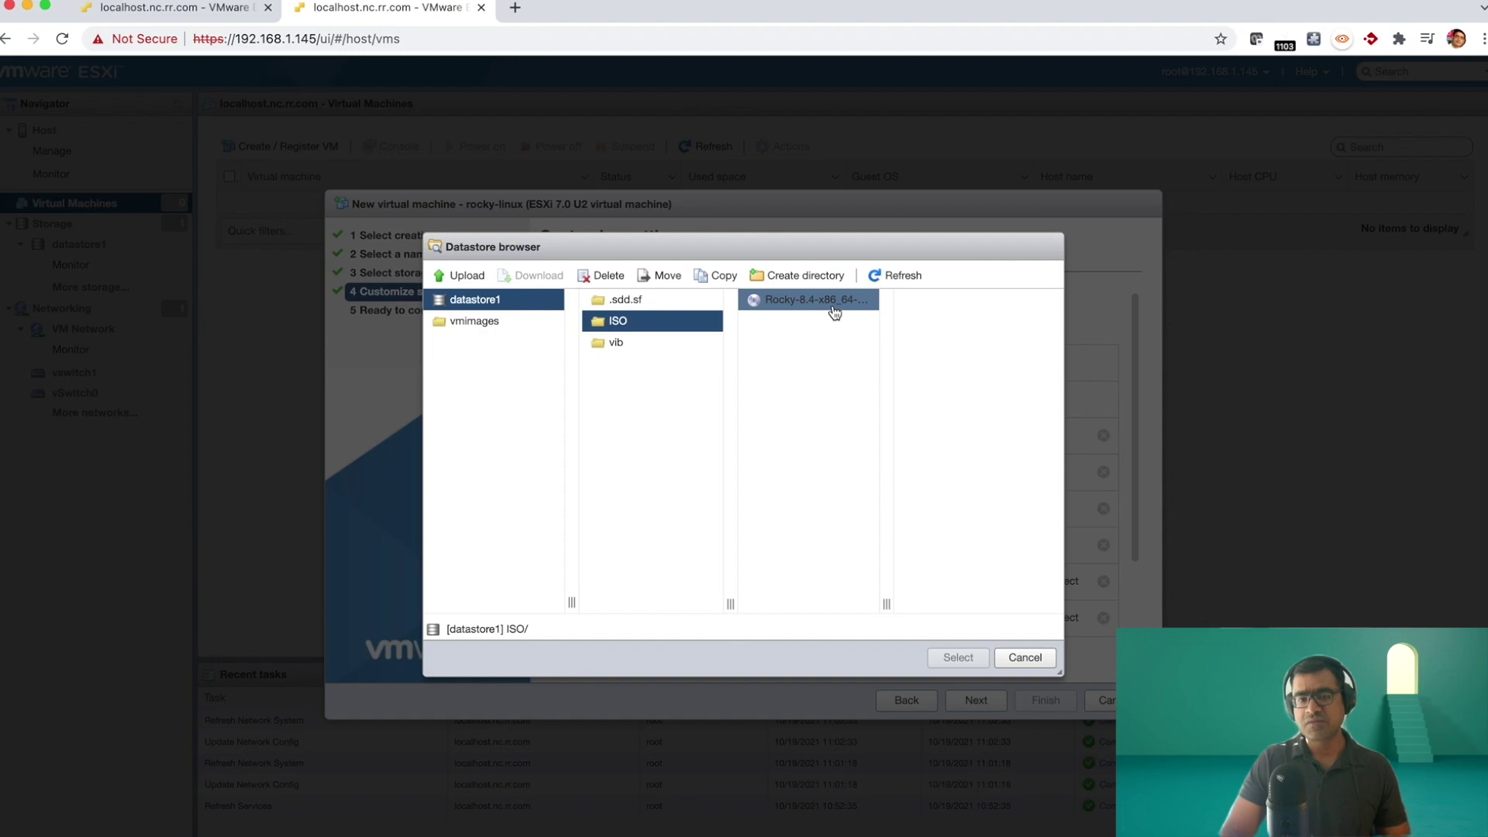
left_click(835, 310)
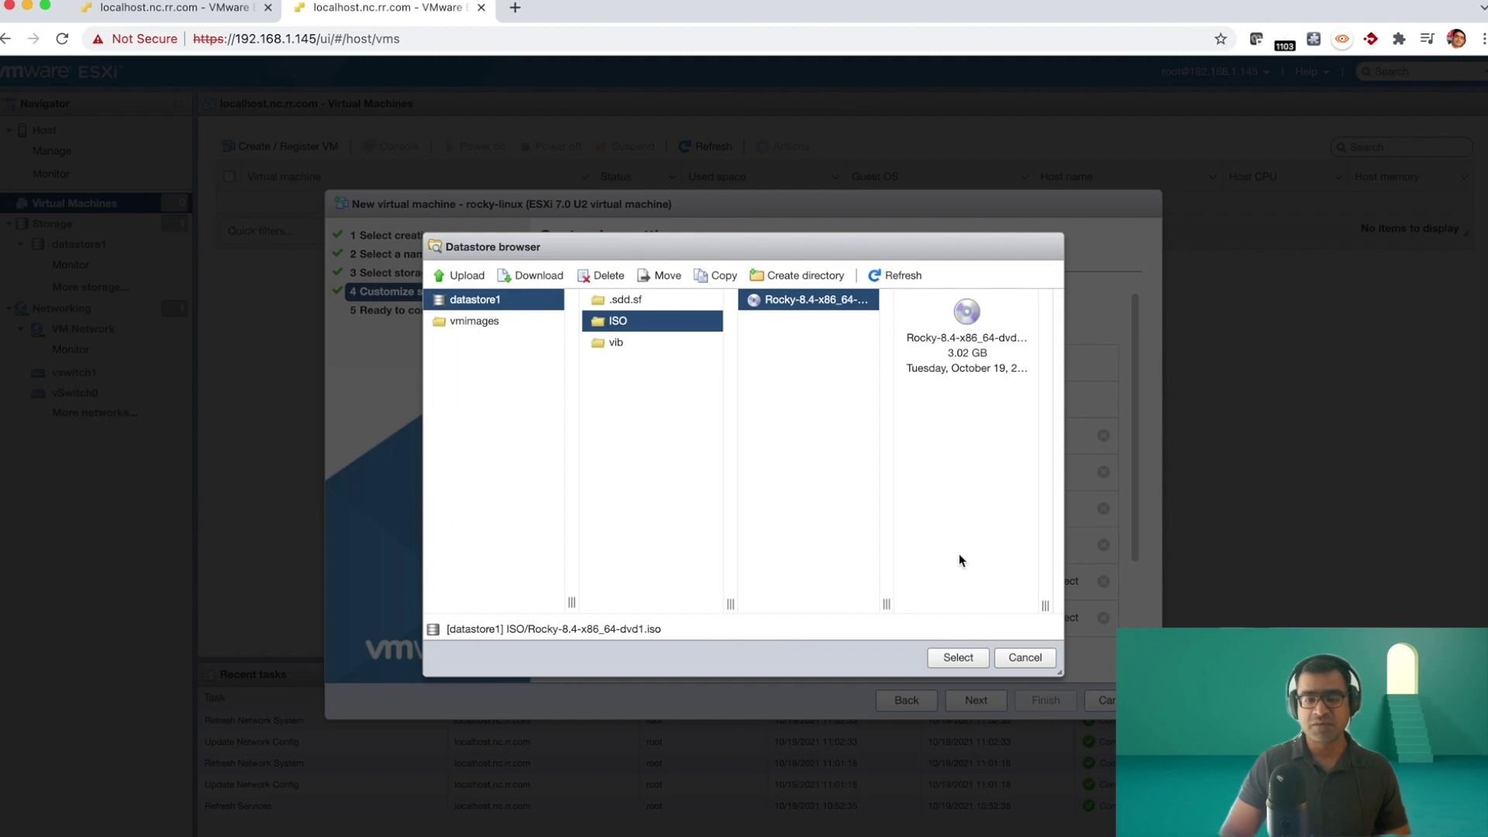
left_click(961, 663)
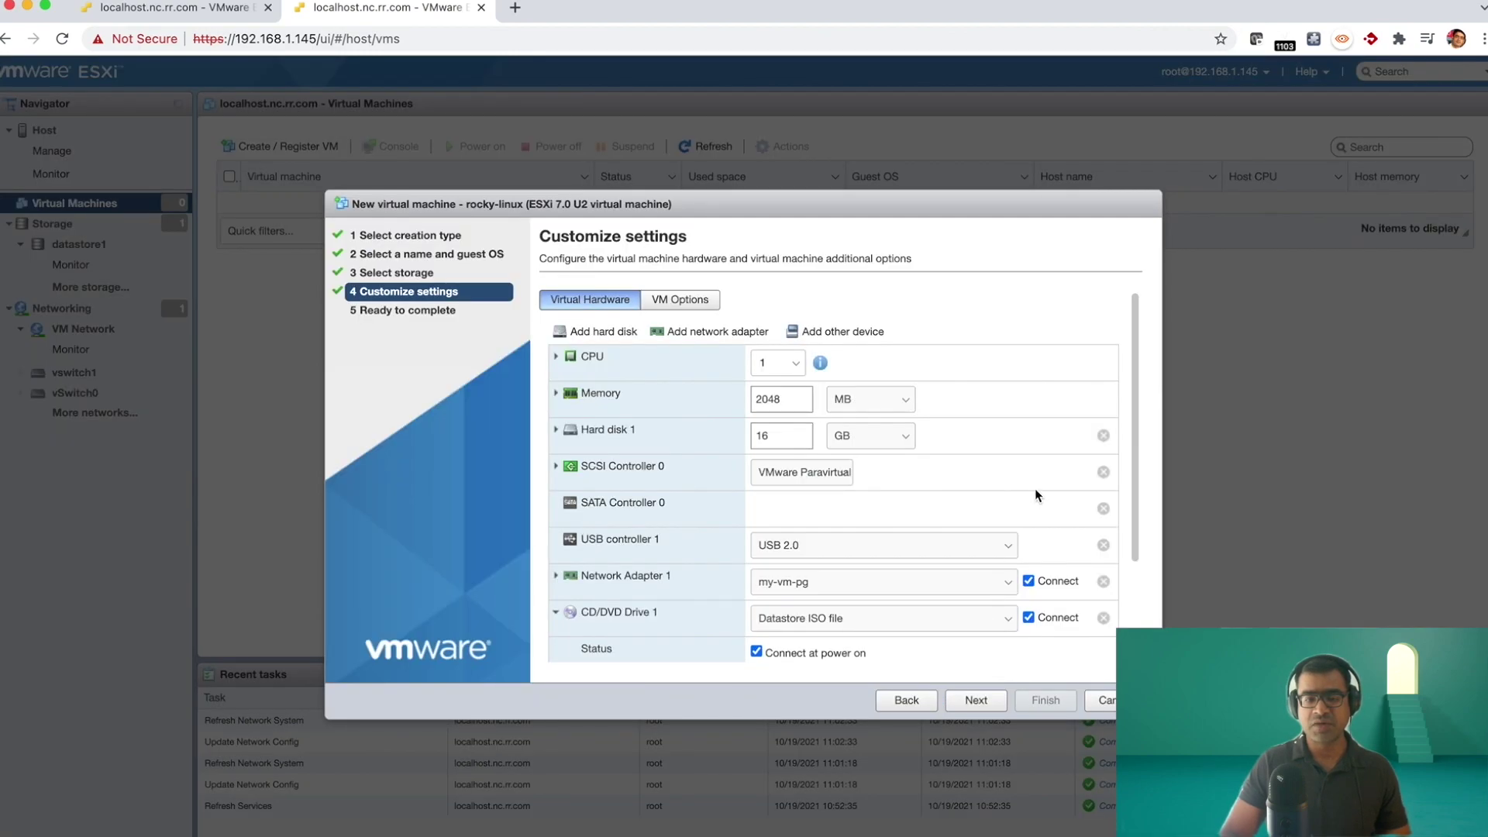
scroll(1035, 488, "down", 3)
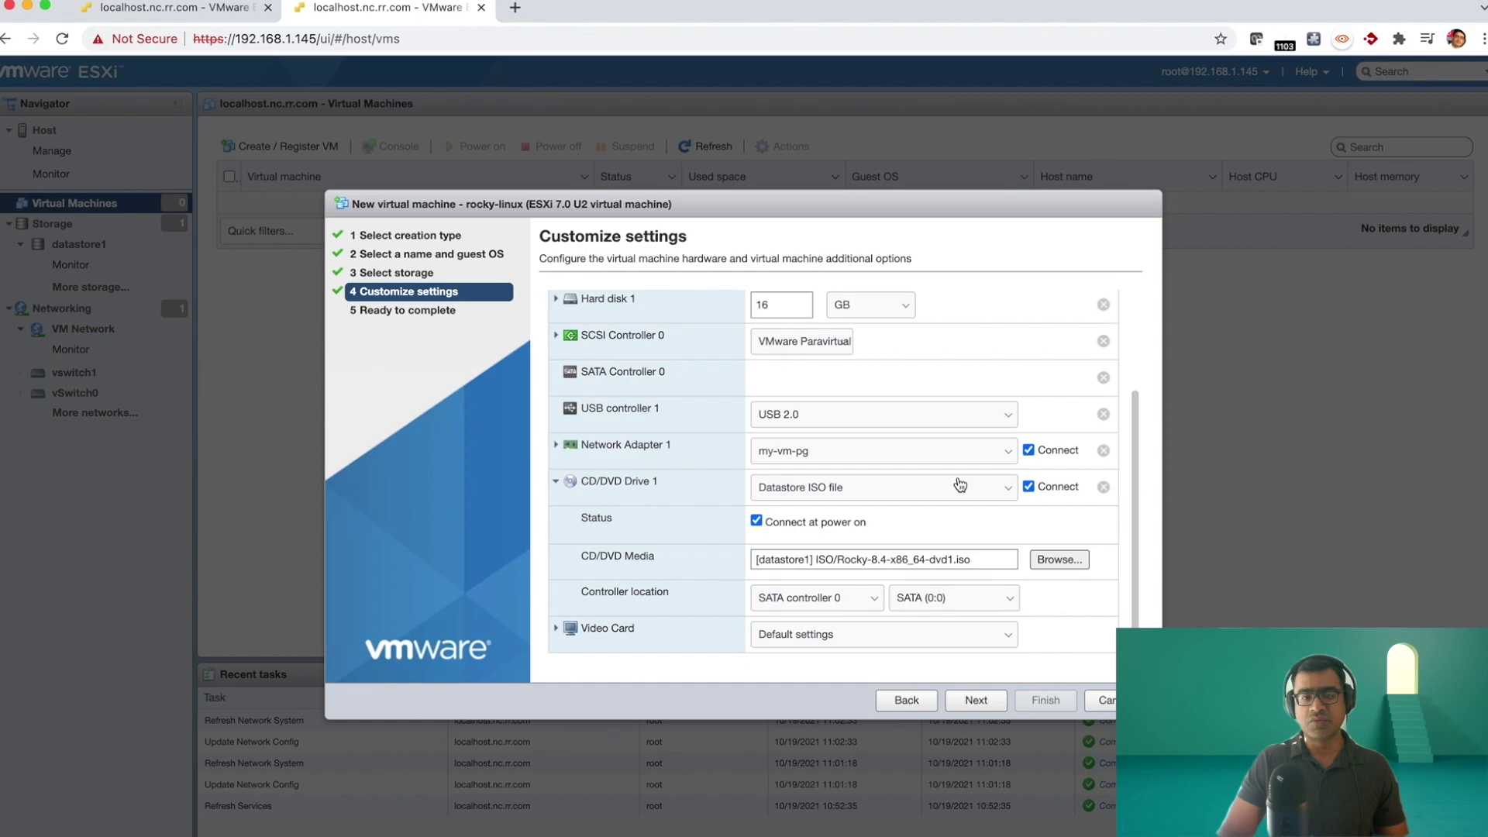
Set Hard disk 1 to 20 GB, and finish creating the virtual machine after reviewing its summary
scroll(956, 485, "up", 3)
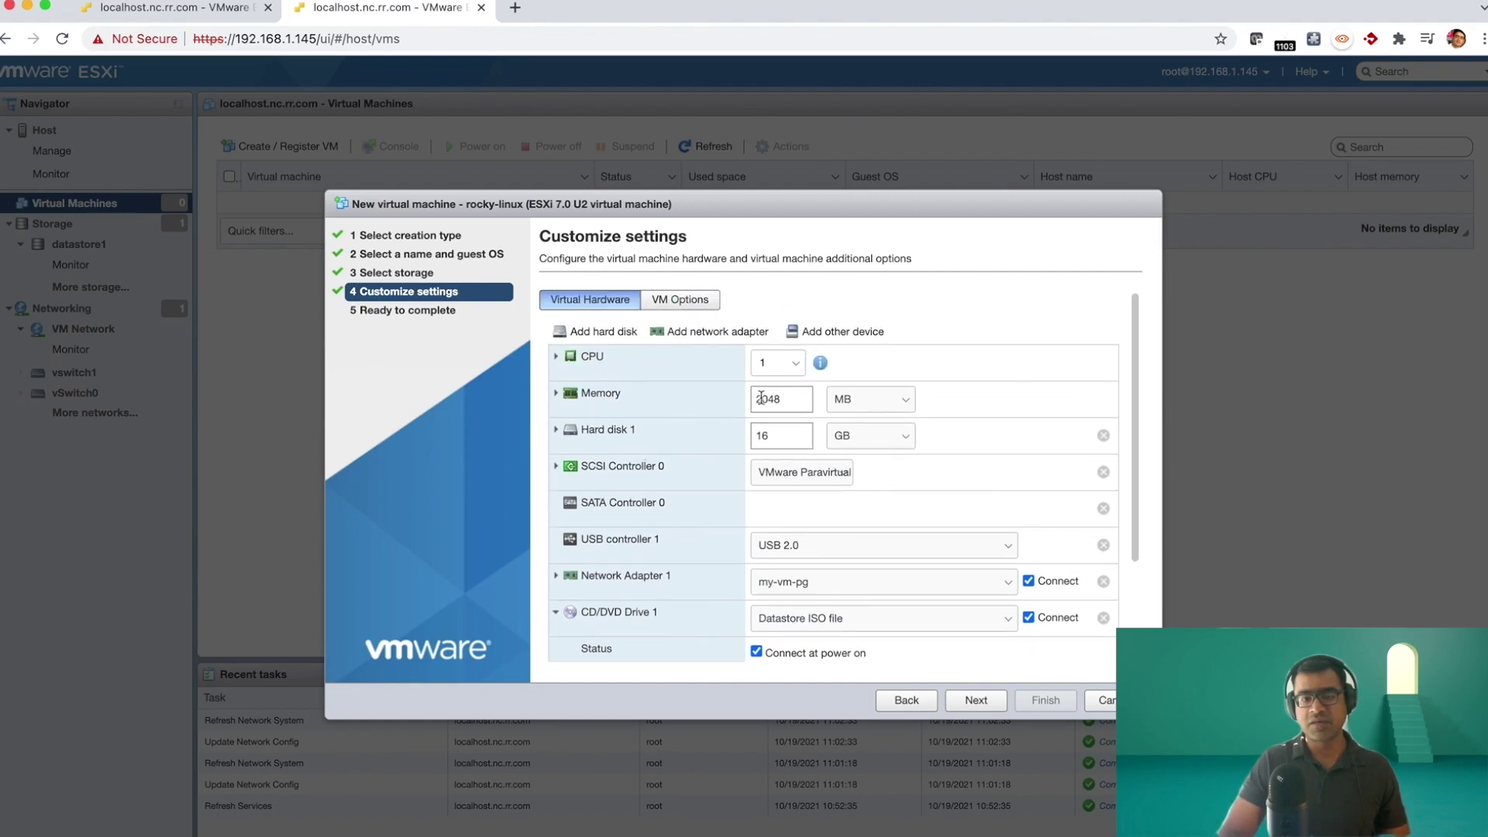
left_click_drag(776, 439, 726, 440)
type("20")
scroll(1007, 513, "down", 3)
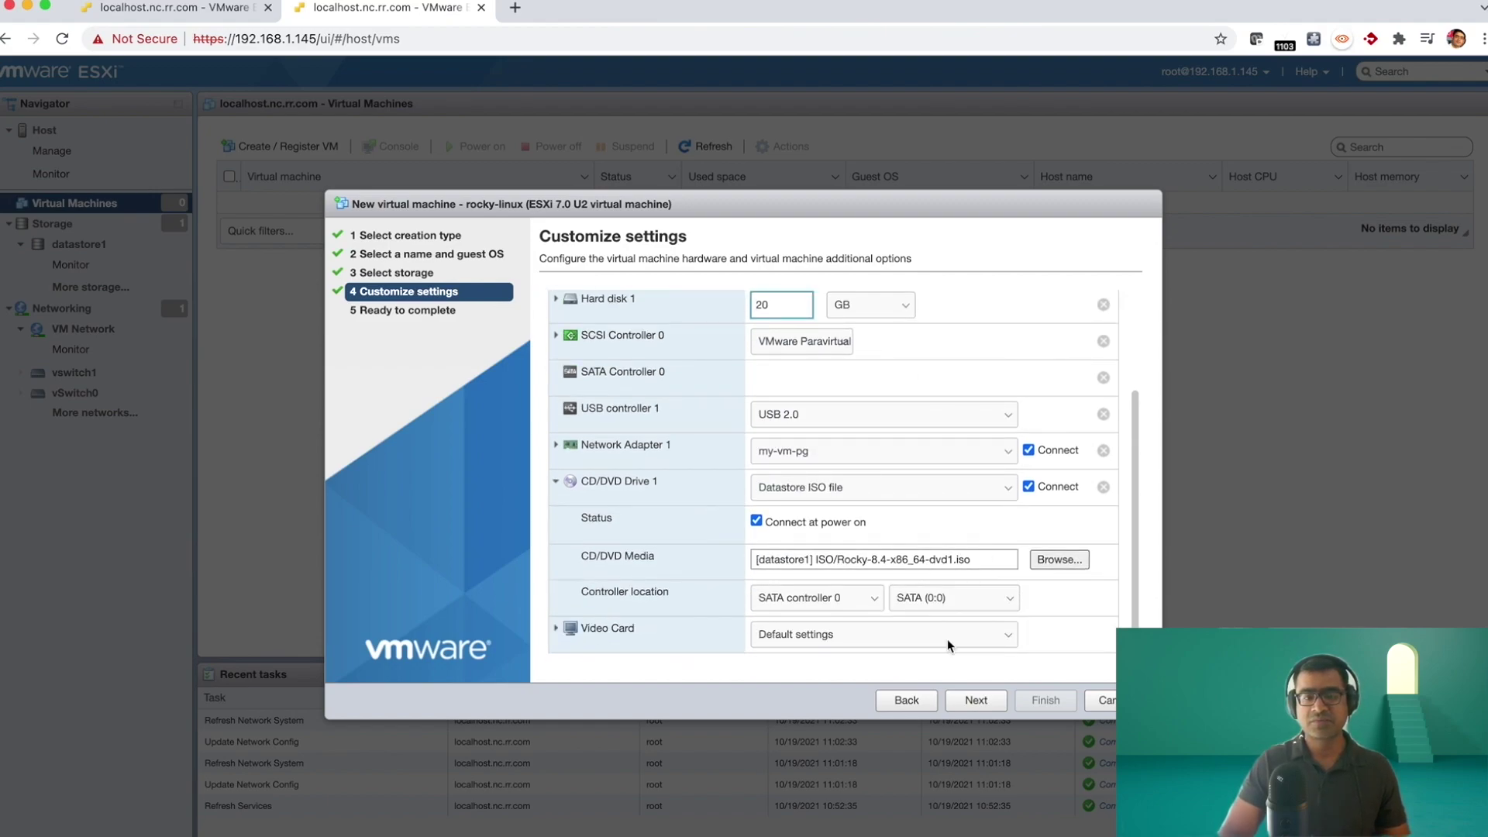
left_click(976, 704)
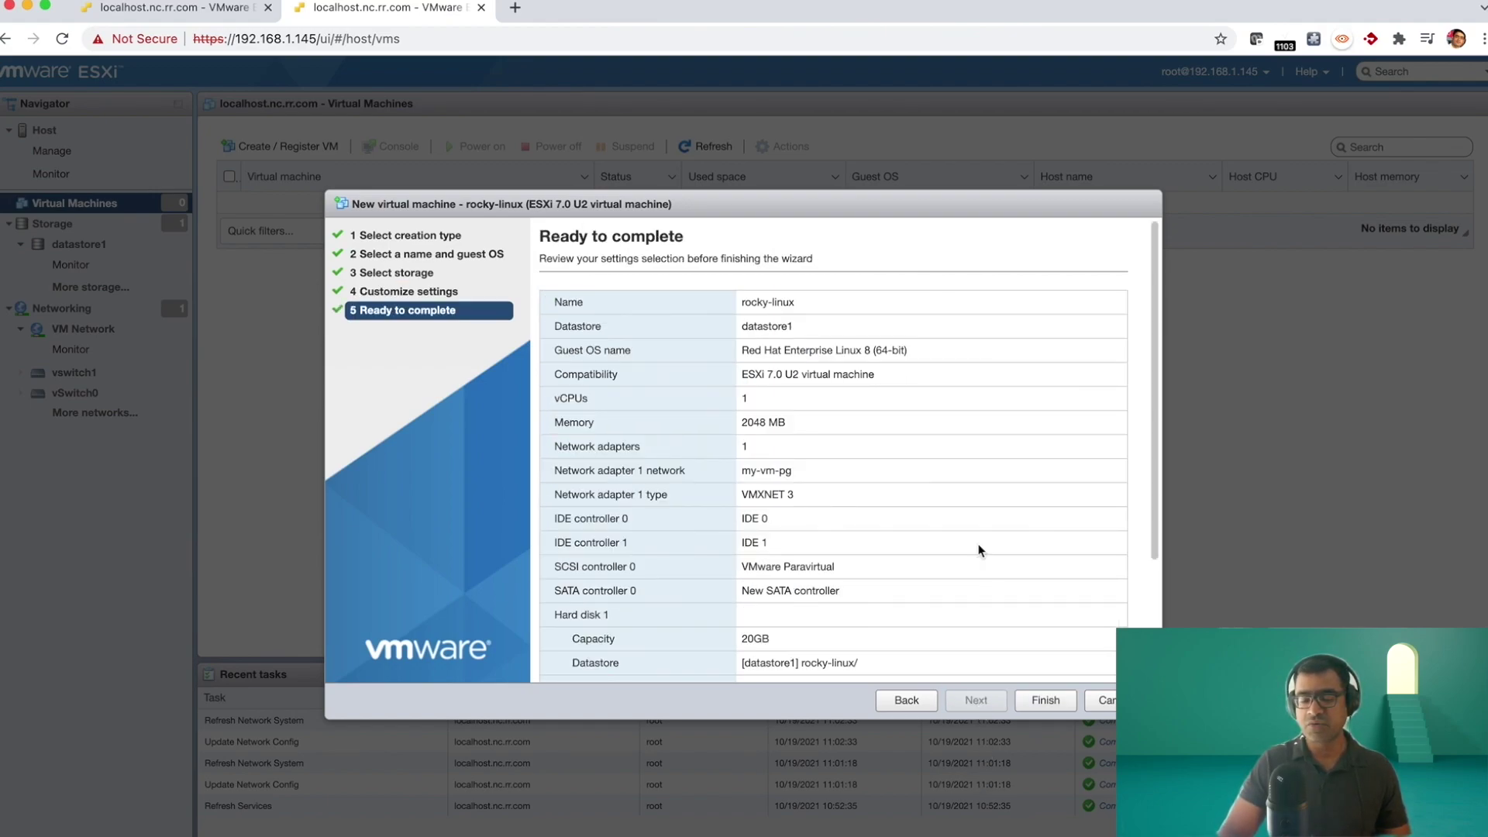
scroll(974, 515, "down", 3)
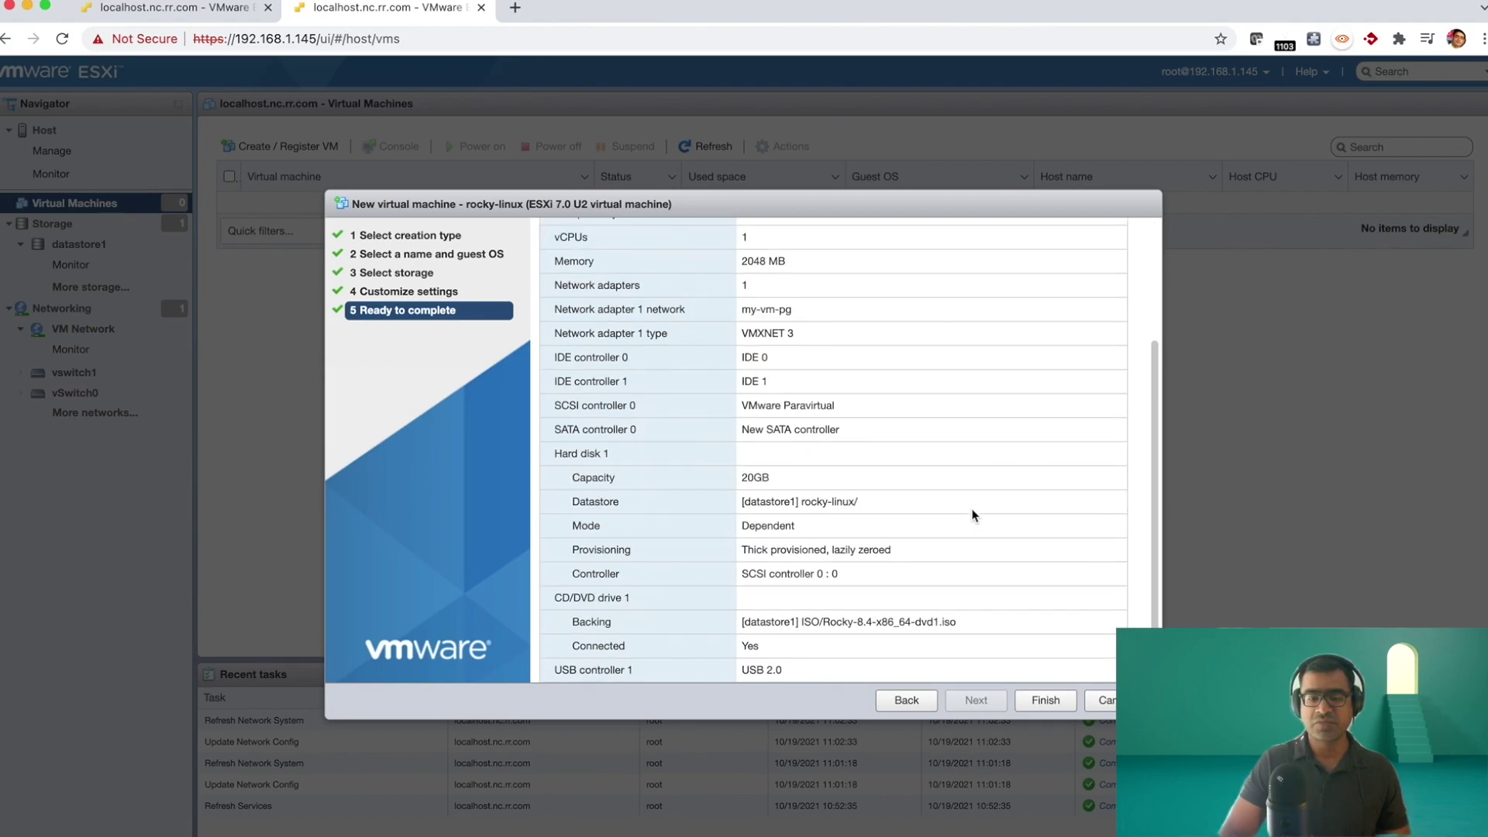
left_click(1054, 706)
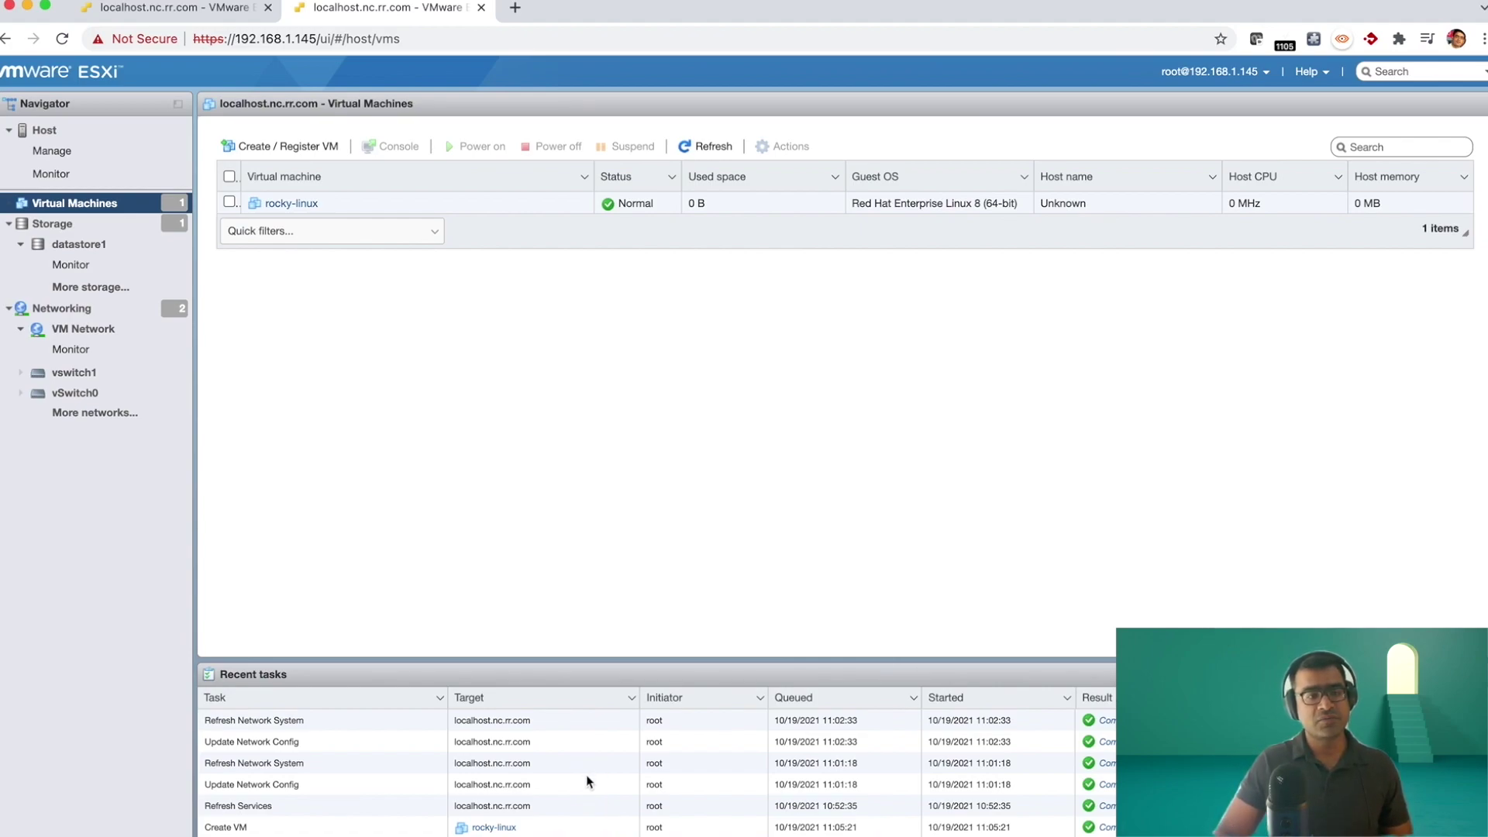
View the details of the rocky-linux virtual machine, and check the ISO upload in the other ESXi browser tab
right_click(101, 205)
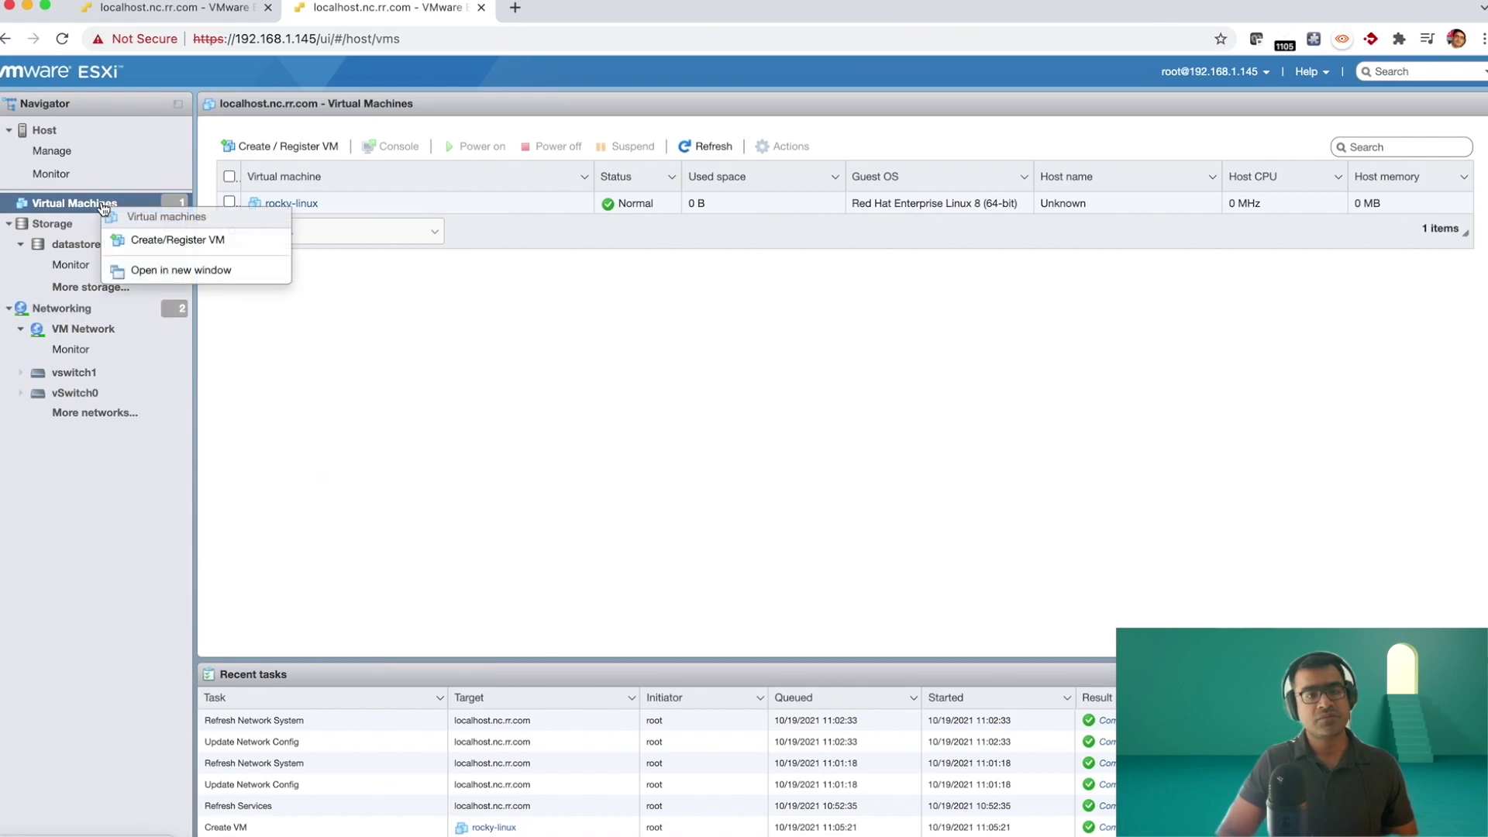
left_click(529, 407)
left_click(305, 204)
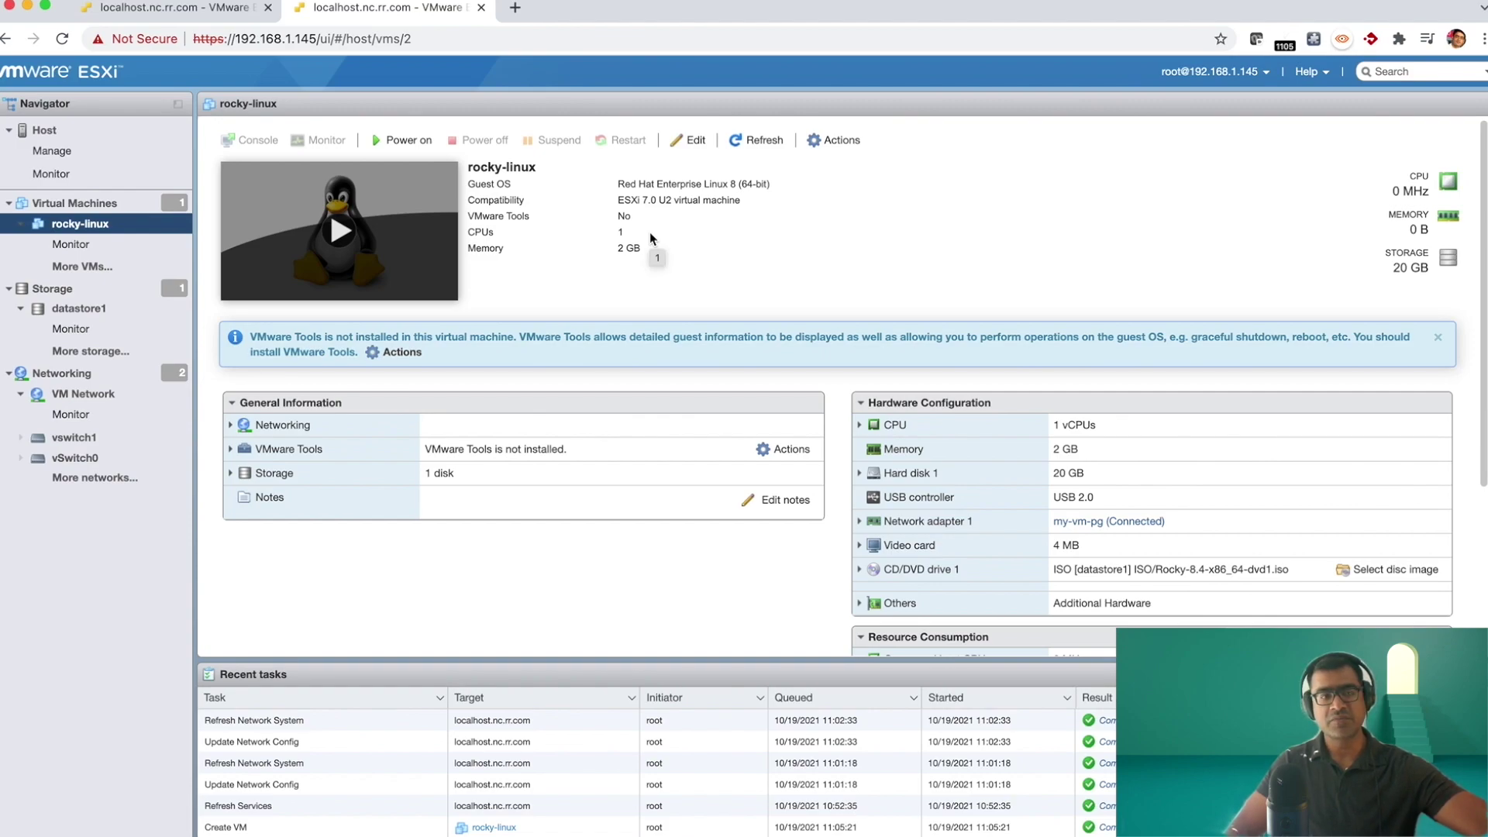
left_click(189, 17)
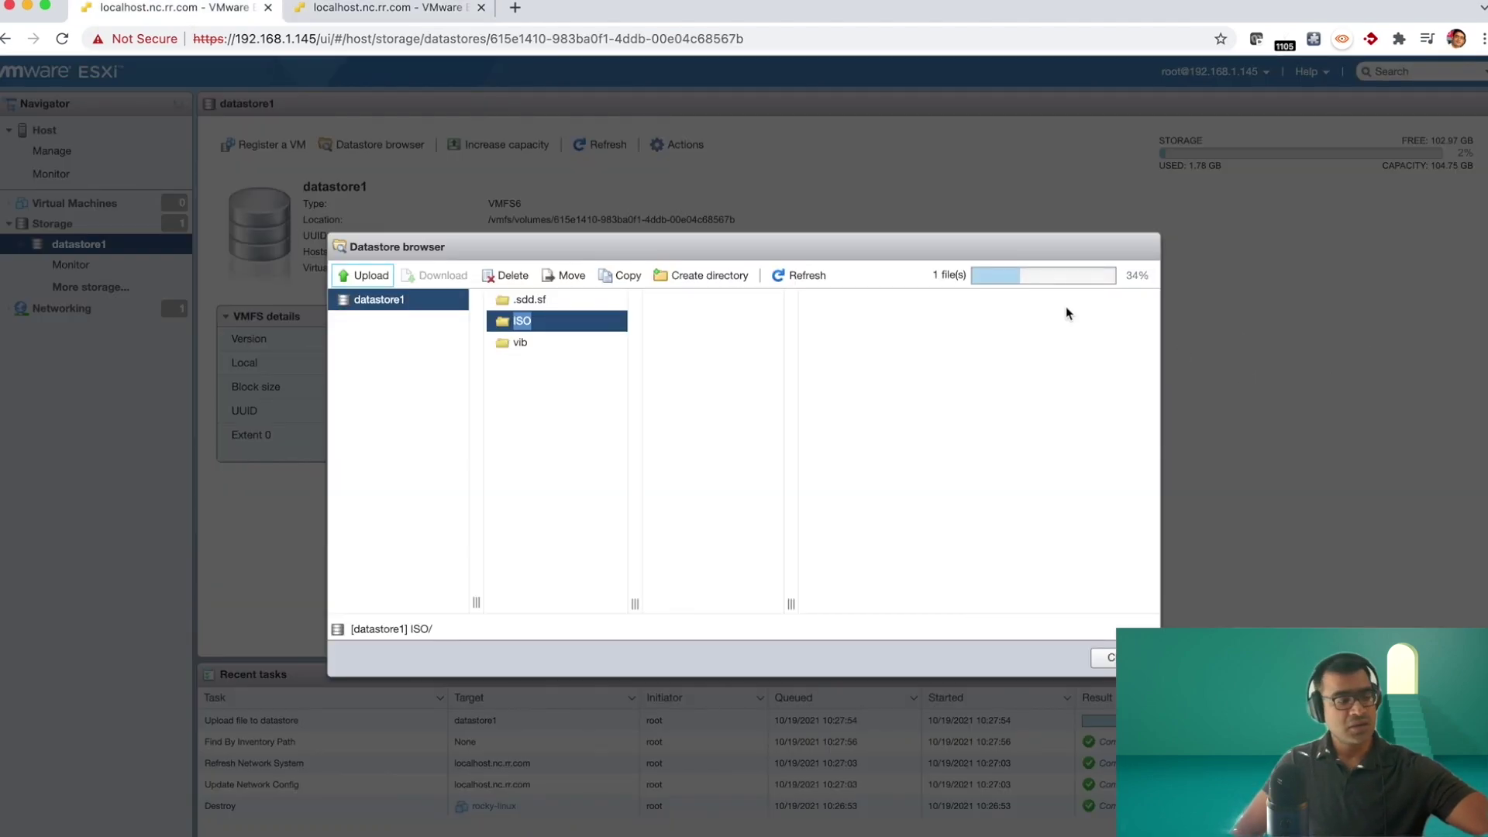
left_click(403, 11)
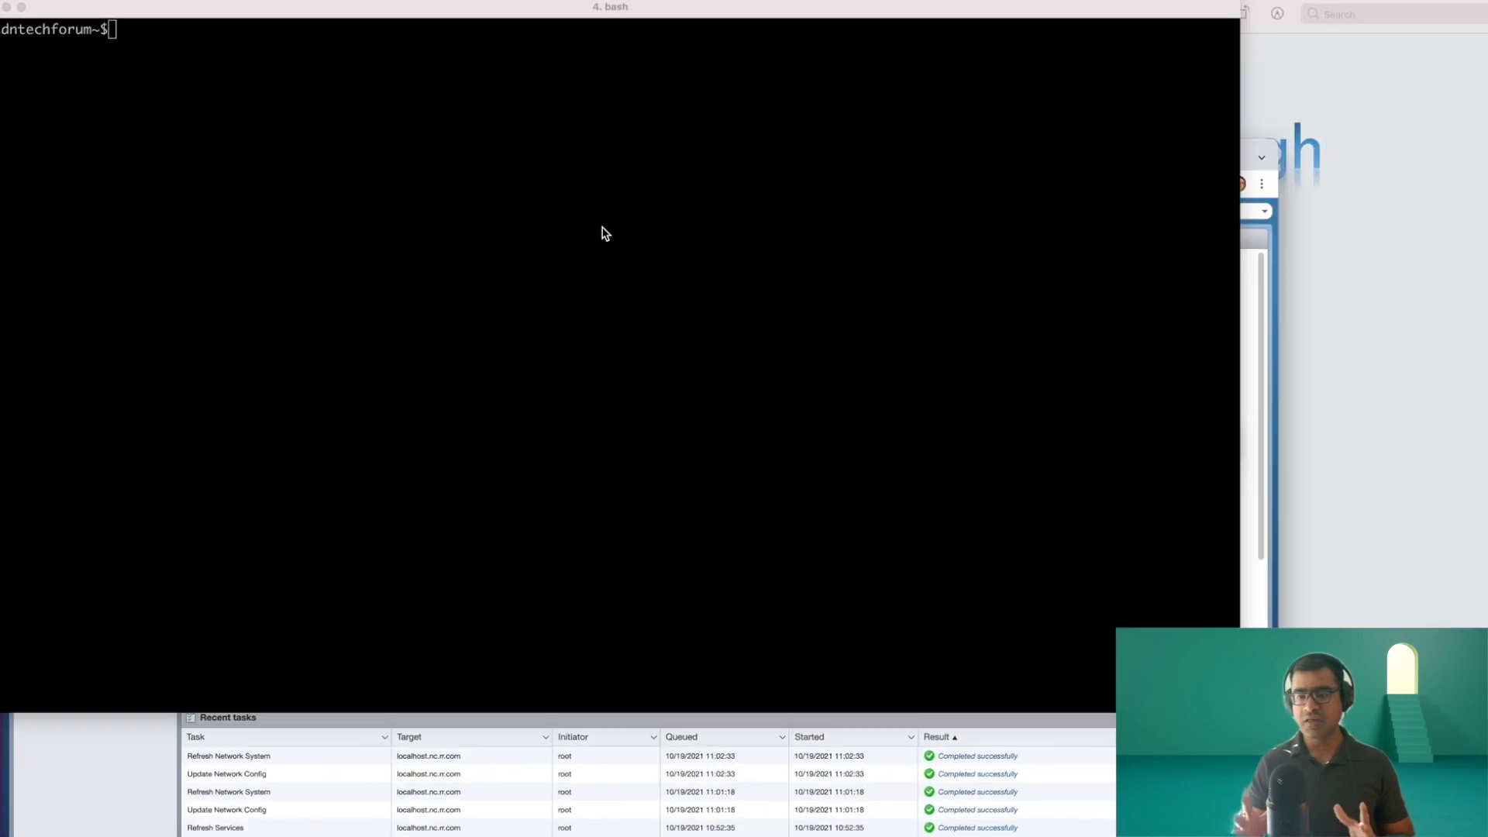
left_click(601, 233)
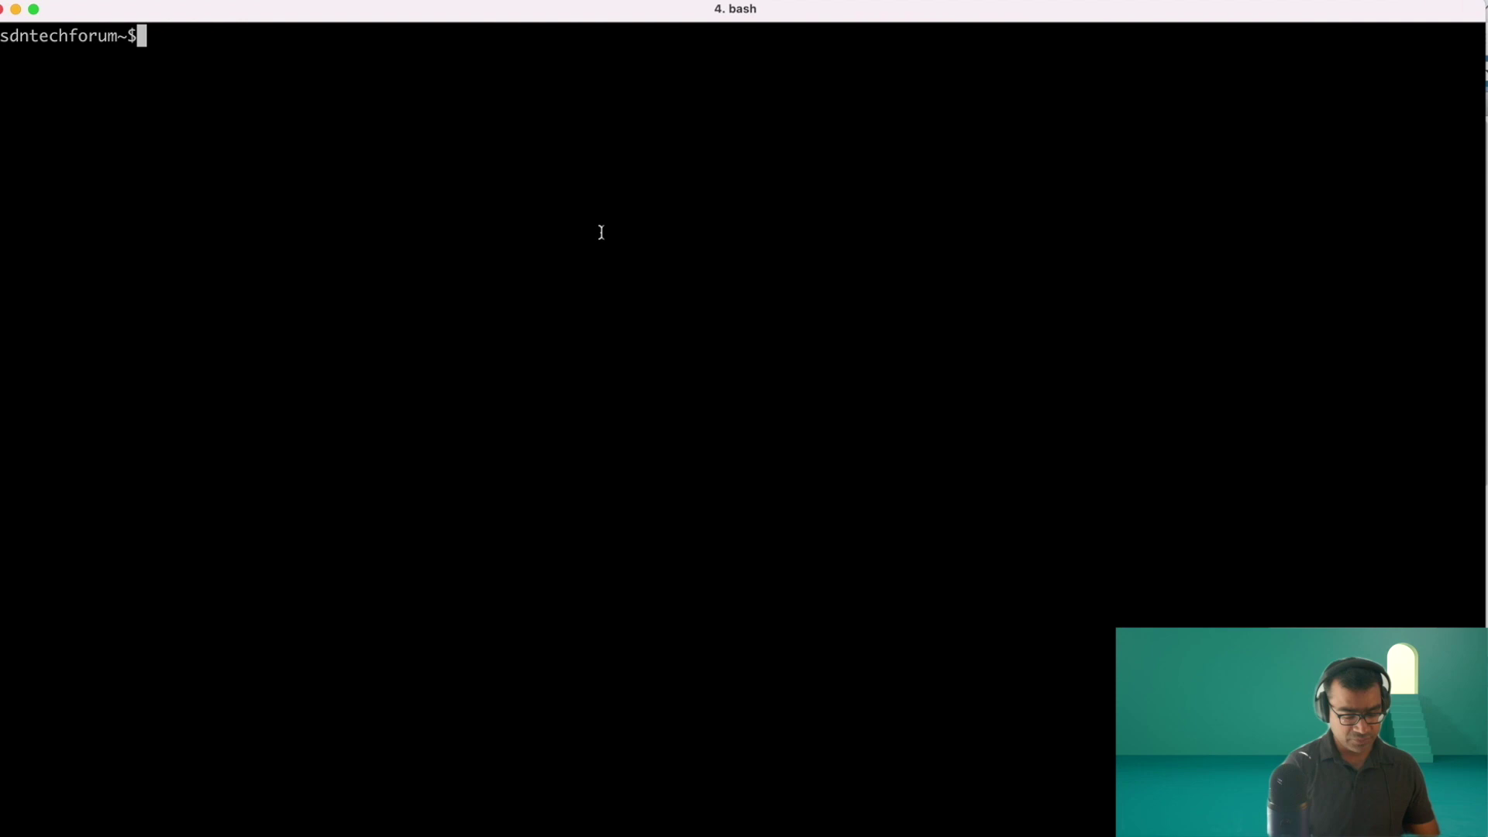
type("ssh rro")
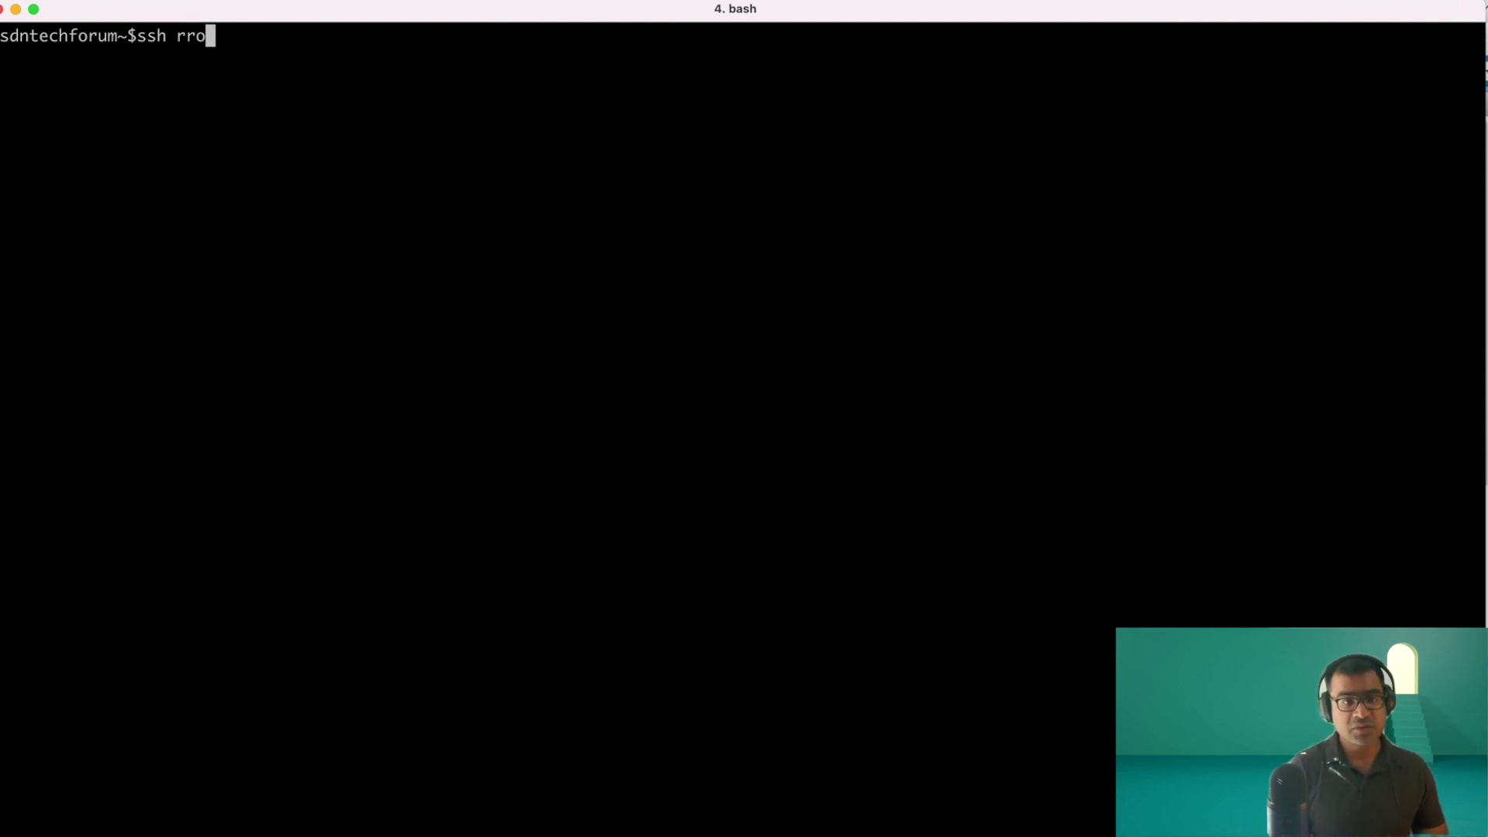
type("t@192.168.1.145")
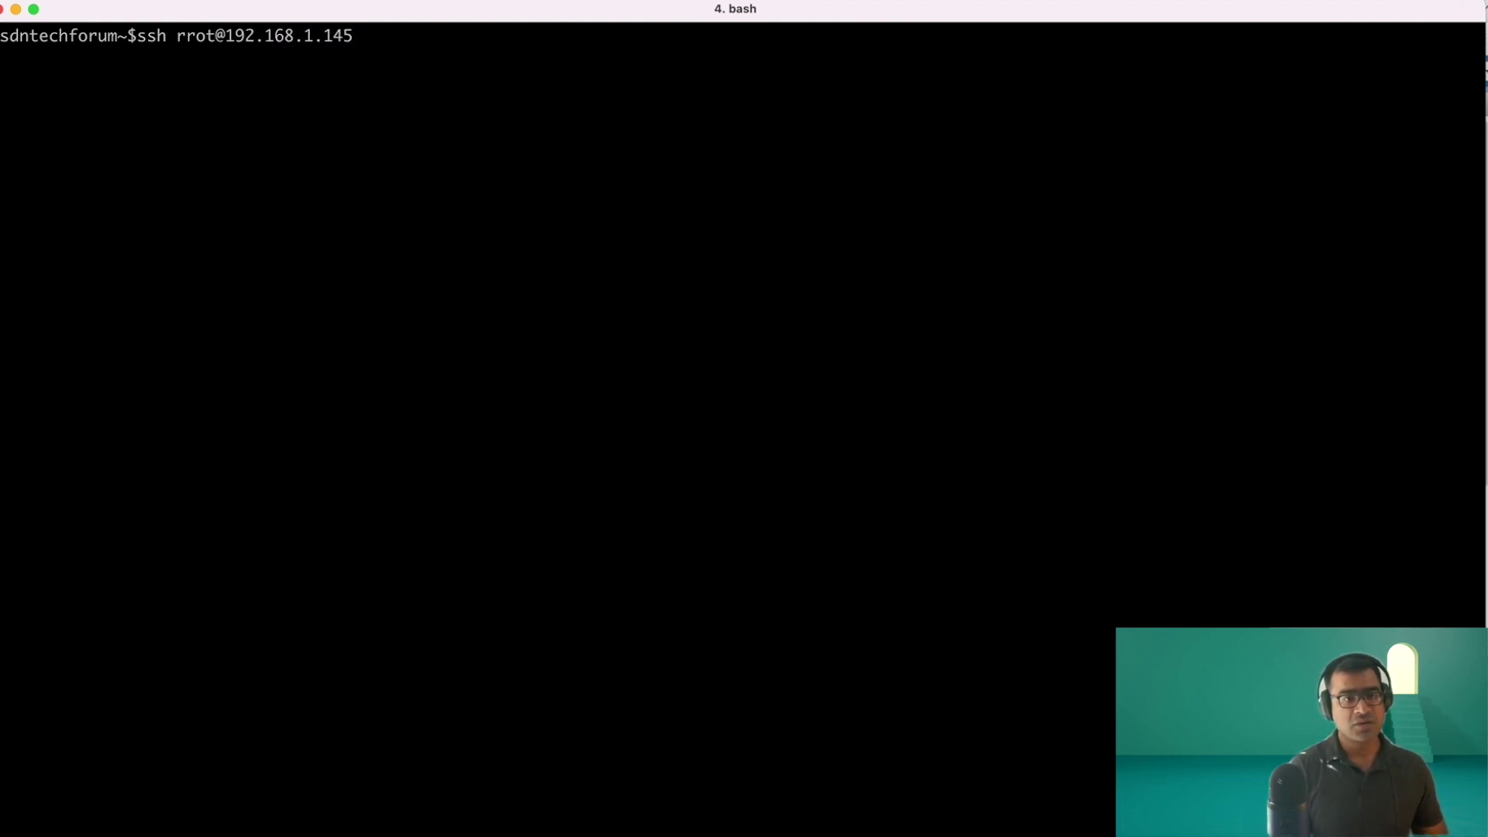
key("Return")
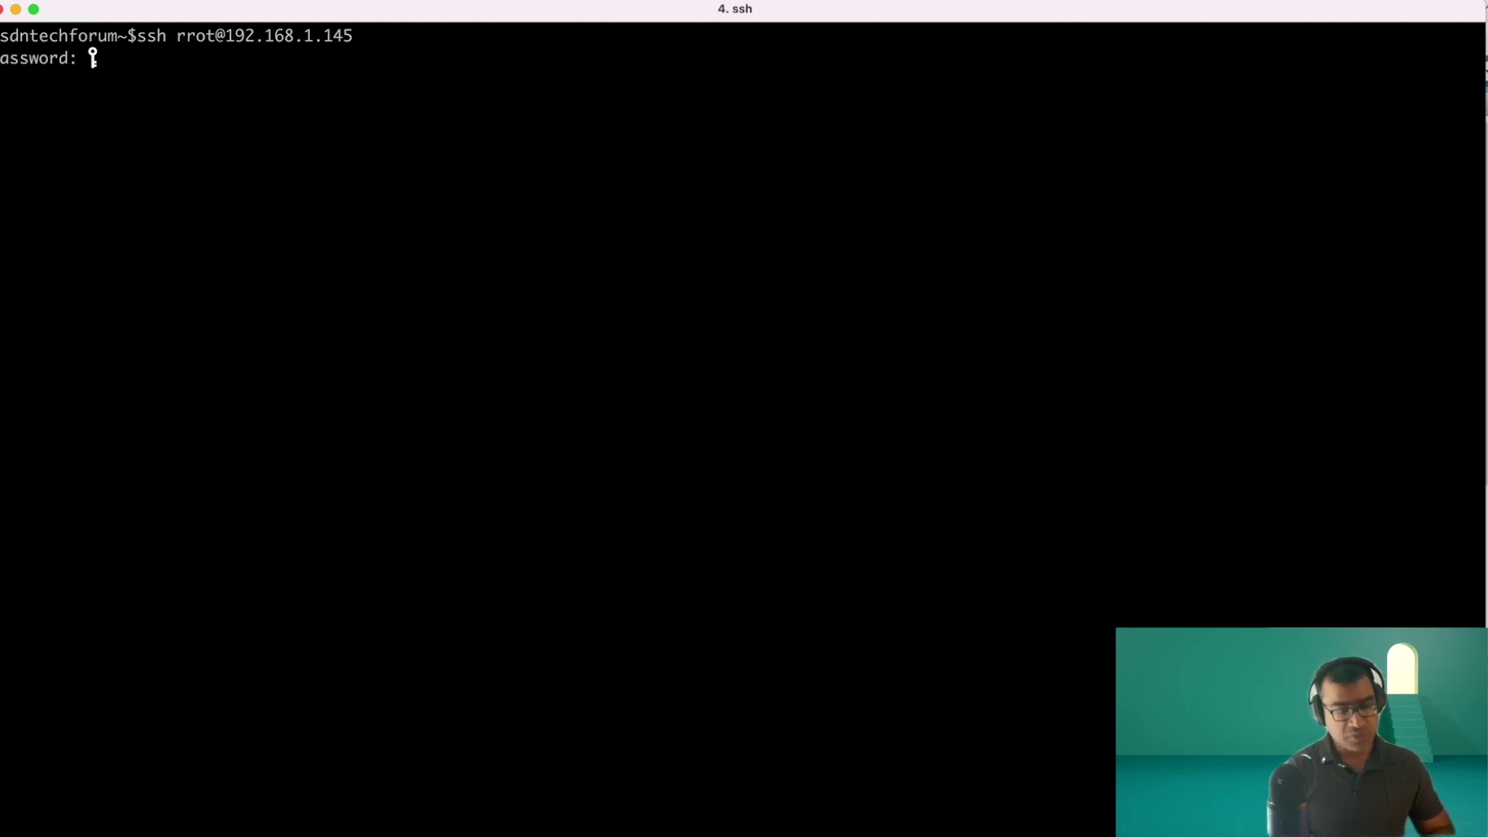
key("ctrl+c")
key("Return")
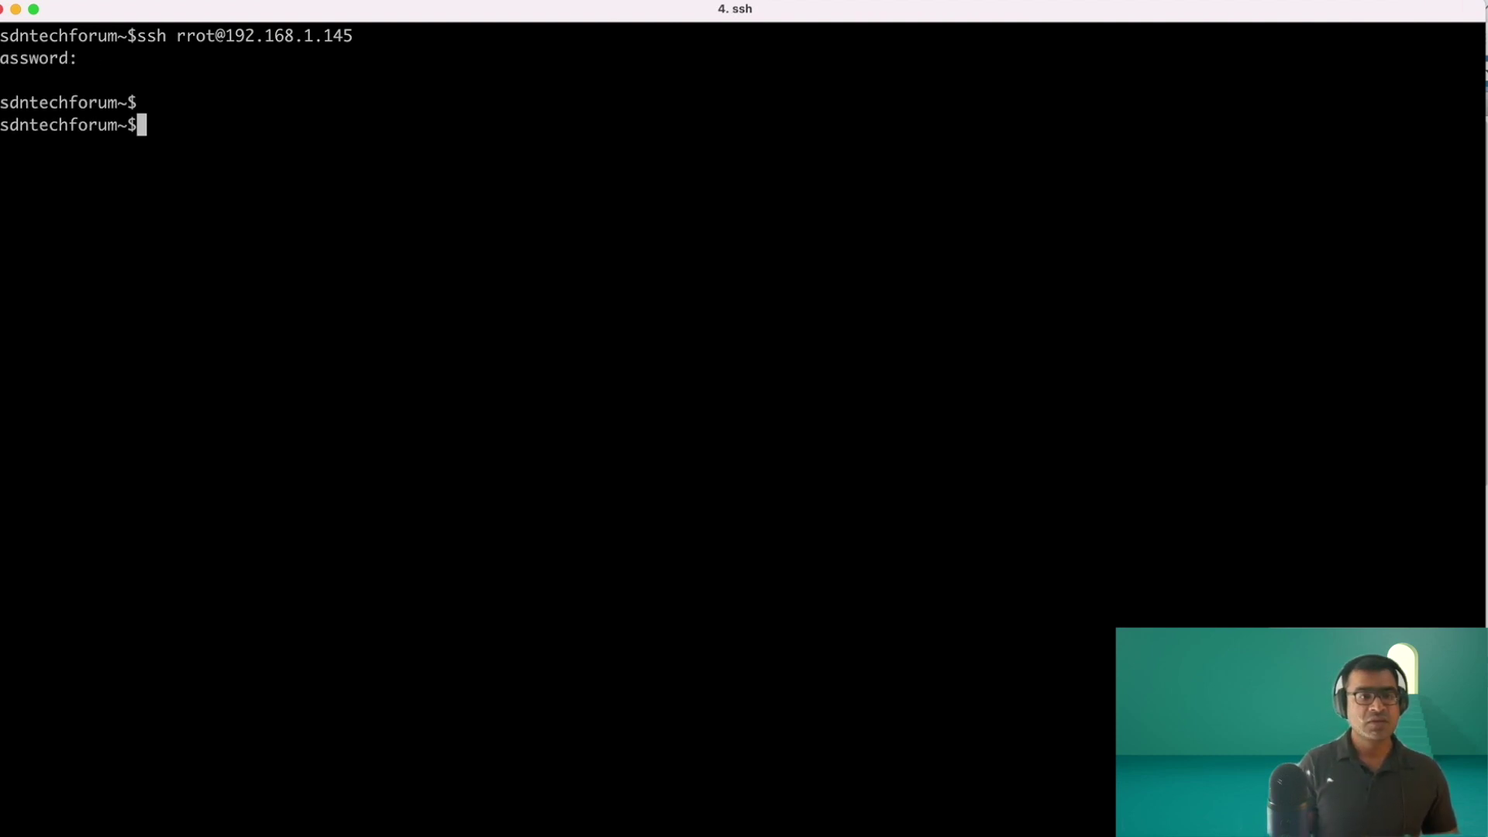
key("Up")
key("Left")
key("Left")
key("Left")
key("Left")
key("Left")
key("Left")
key("Left")
key("Left")
key("Left")
key("Left")
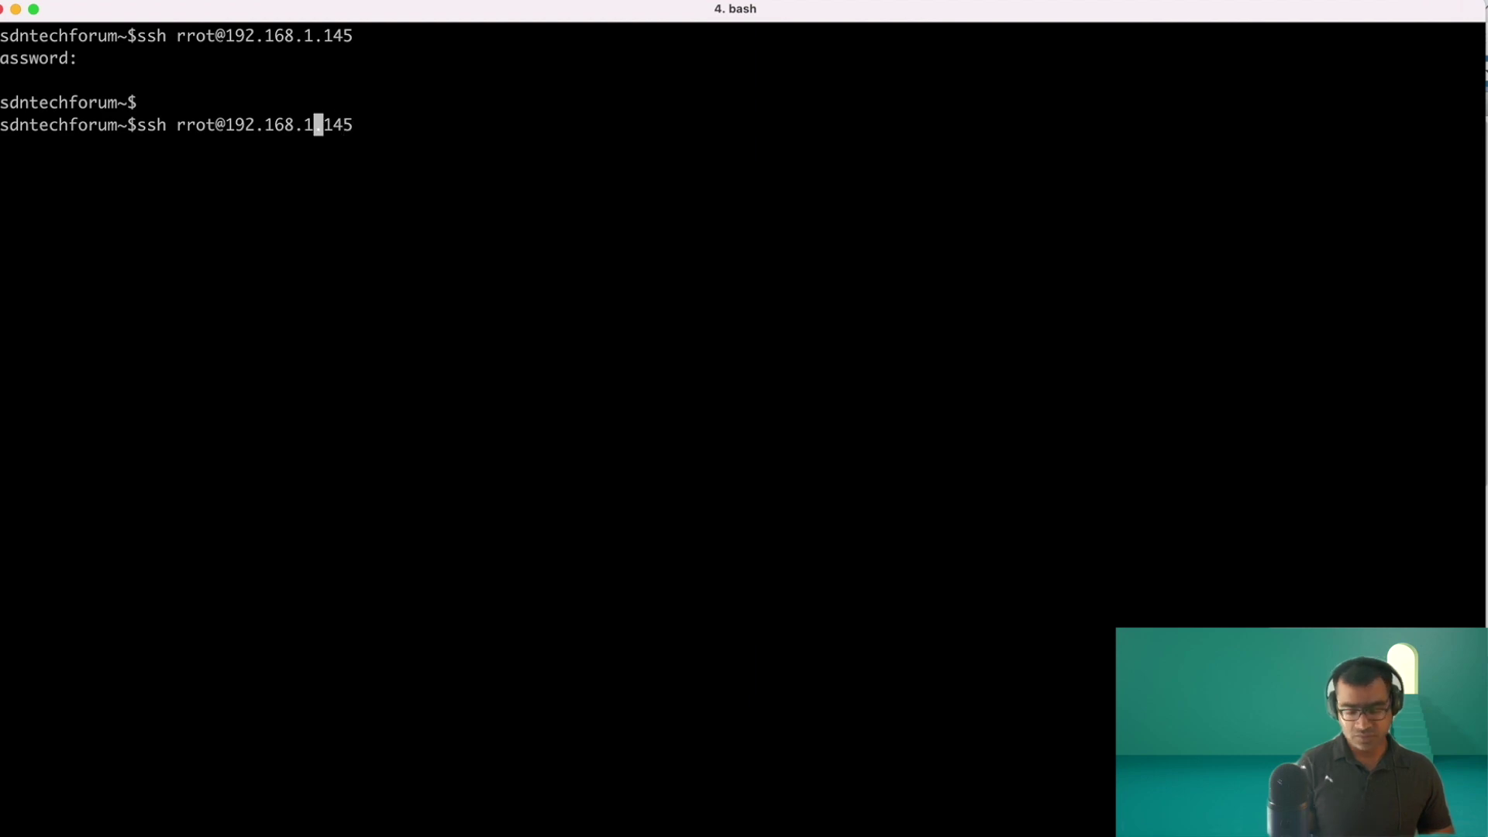
key("Left")
key("Left")
key("Left")
key("Left")
key("Left")
key("Left")
key("BackSpace")
type("o")
key("Return")
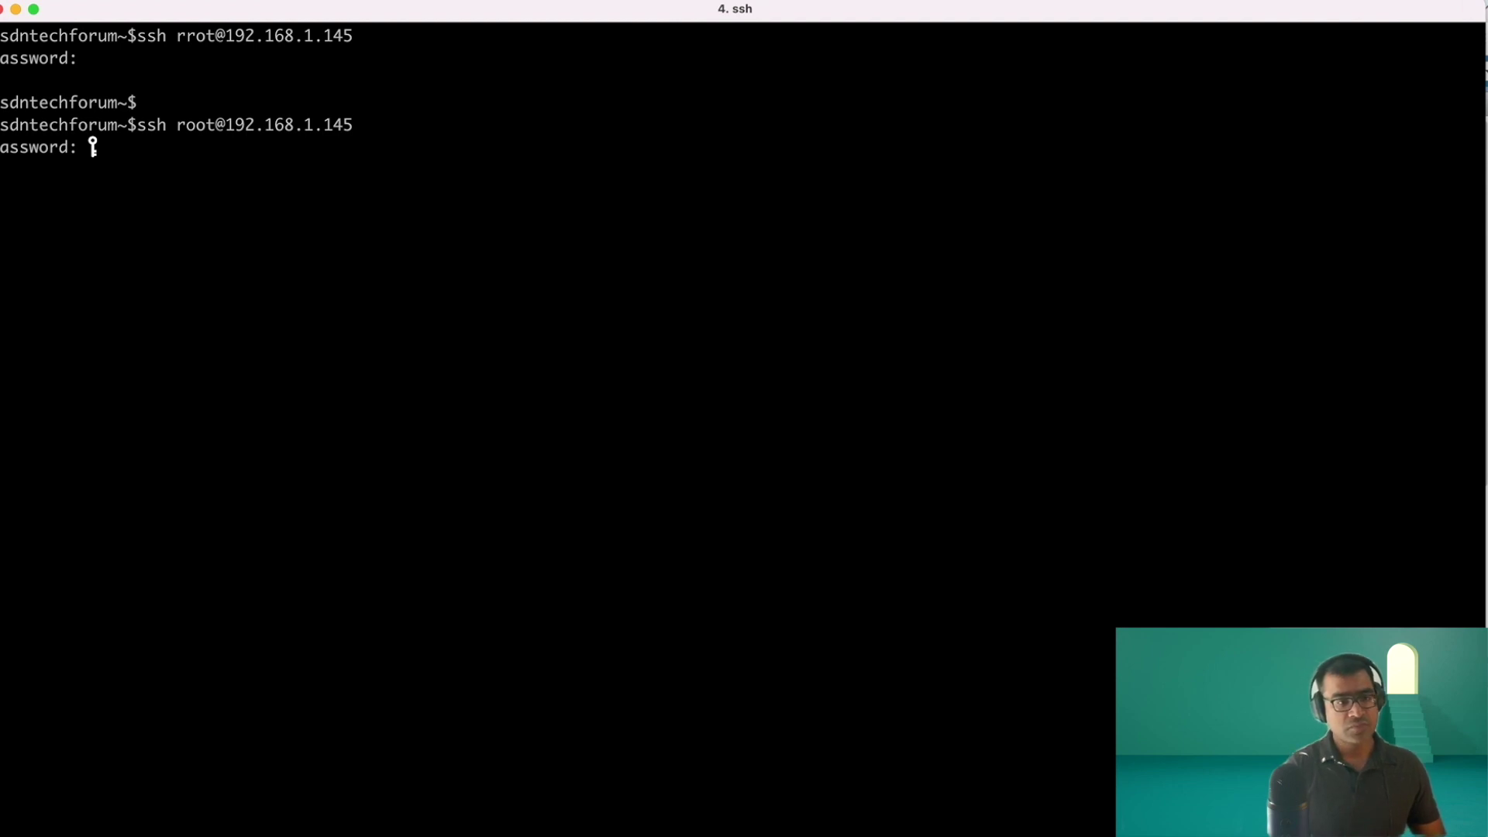
key("Return")
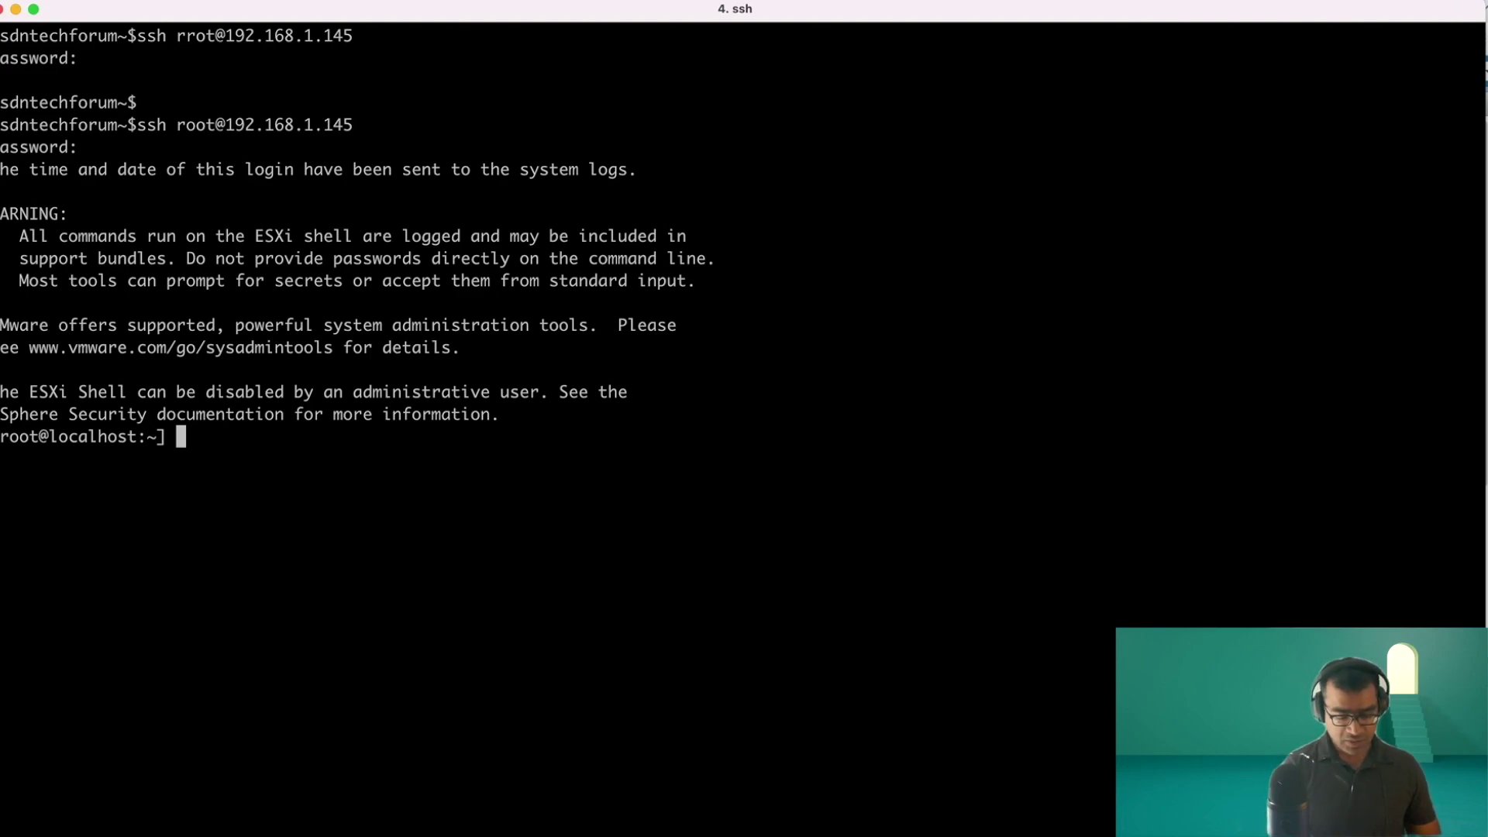
Request the usage help of vim-cmd in the ESXi shell with vim-cmd -help
type("vim-")
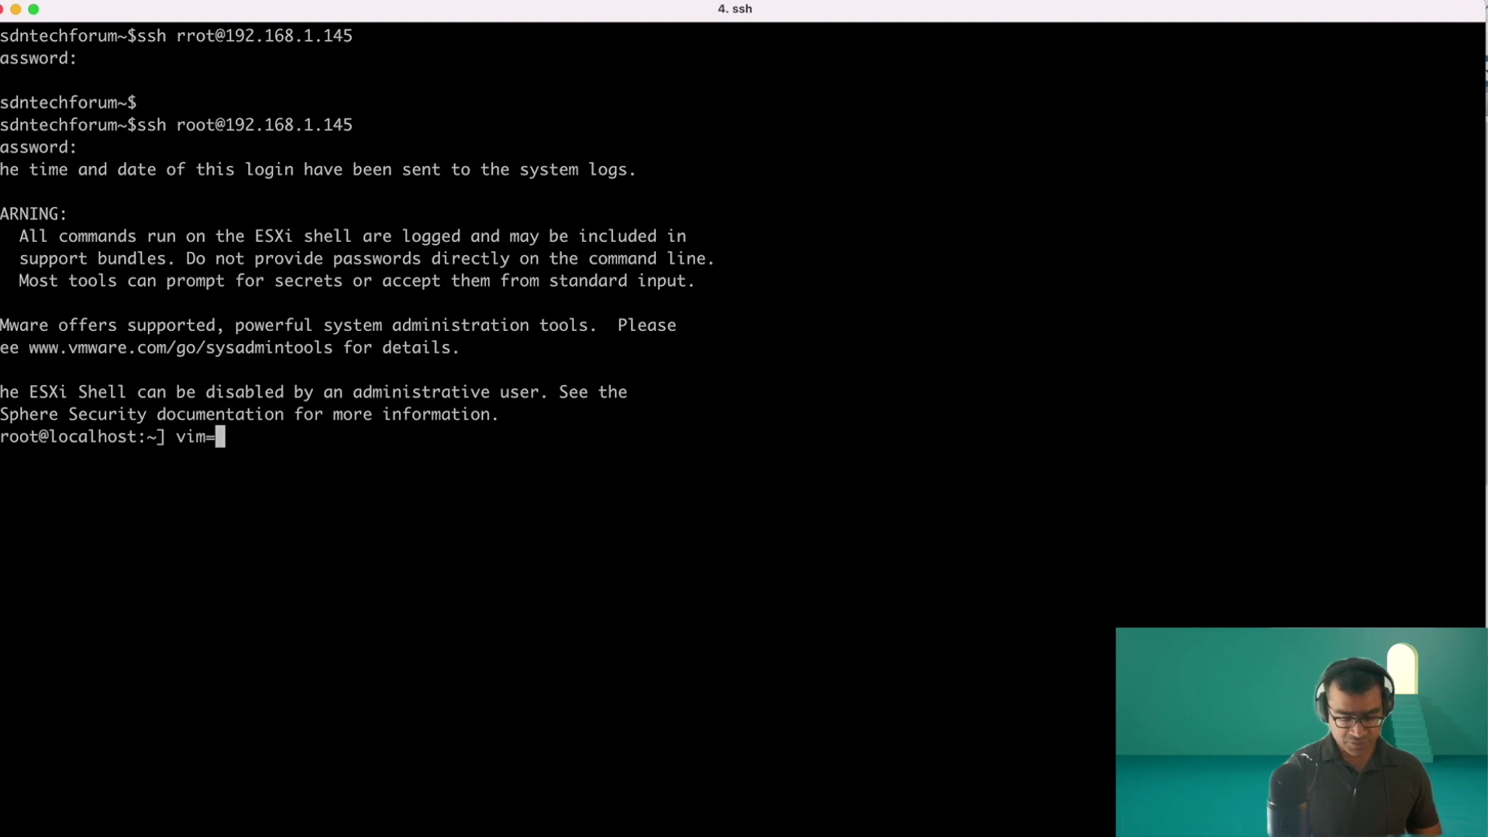
key("BackSpace")
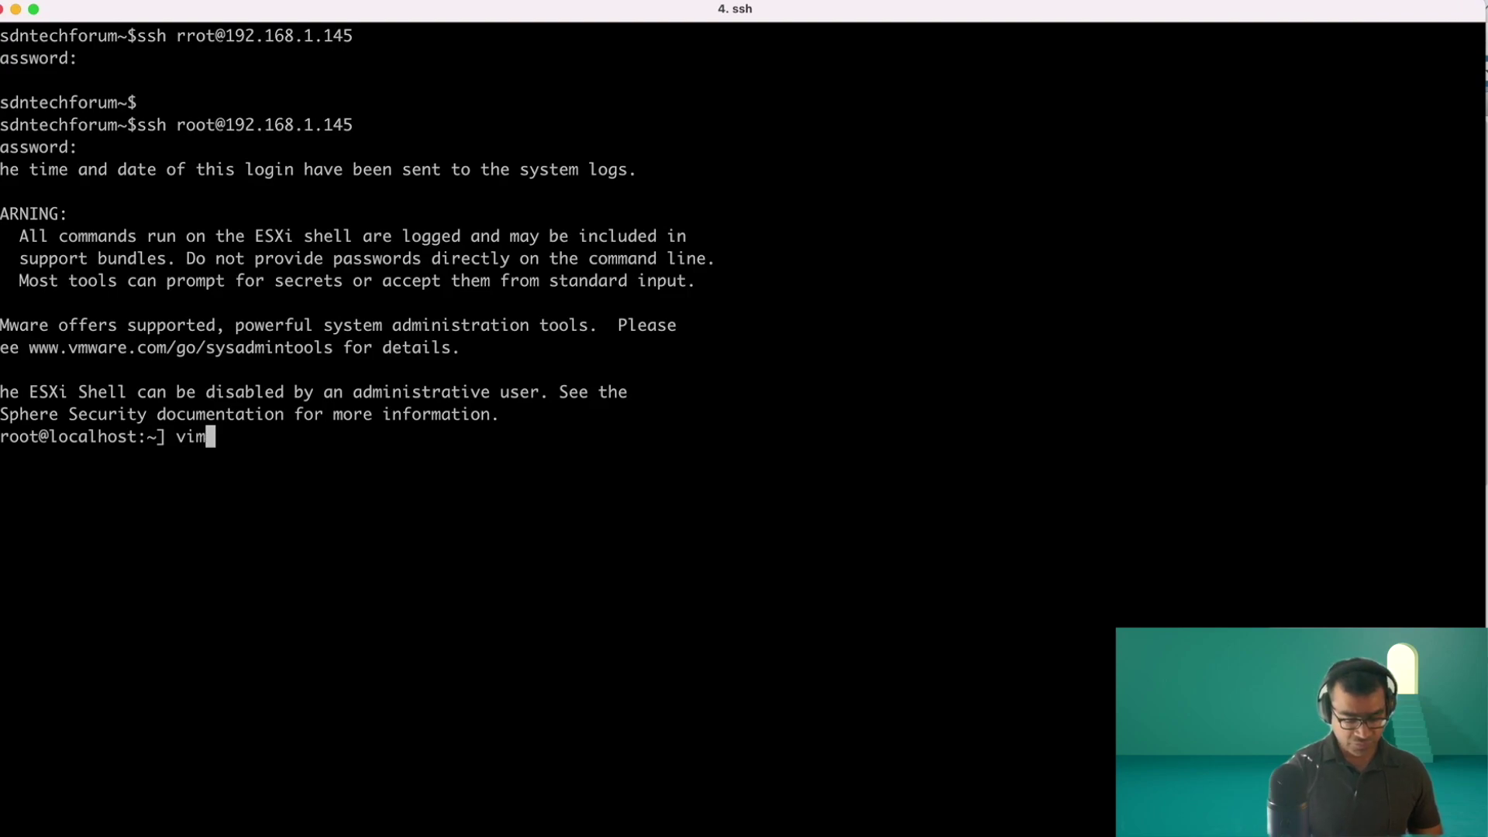
type("0")
type("-cmfd")
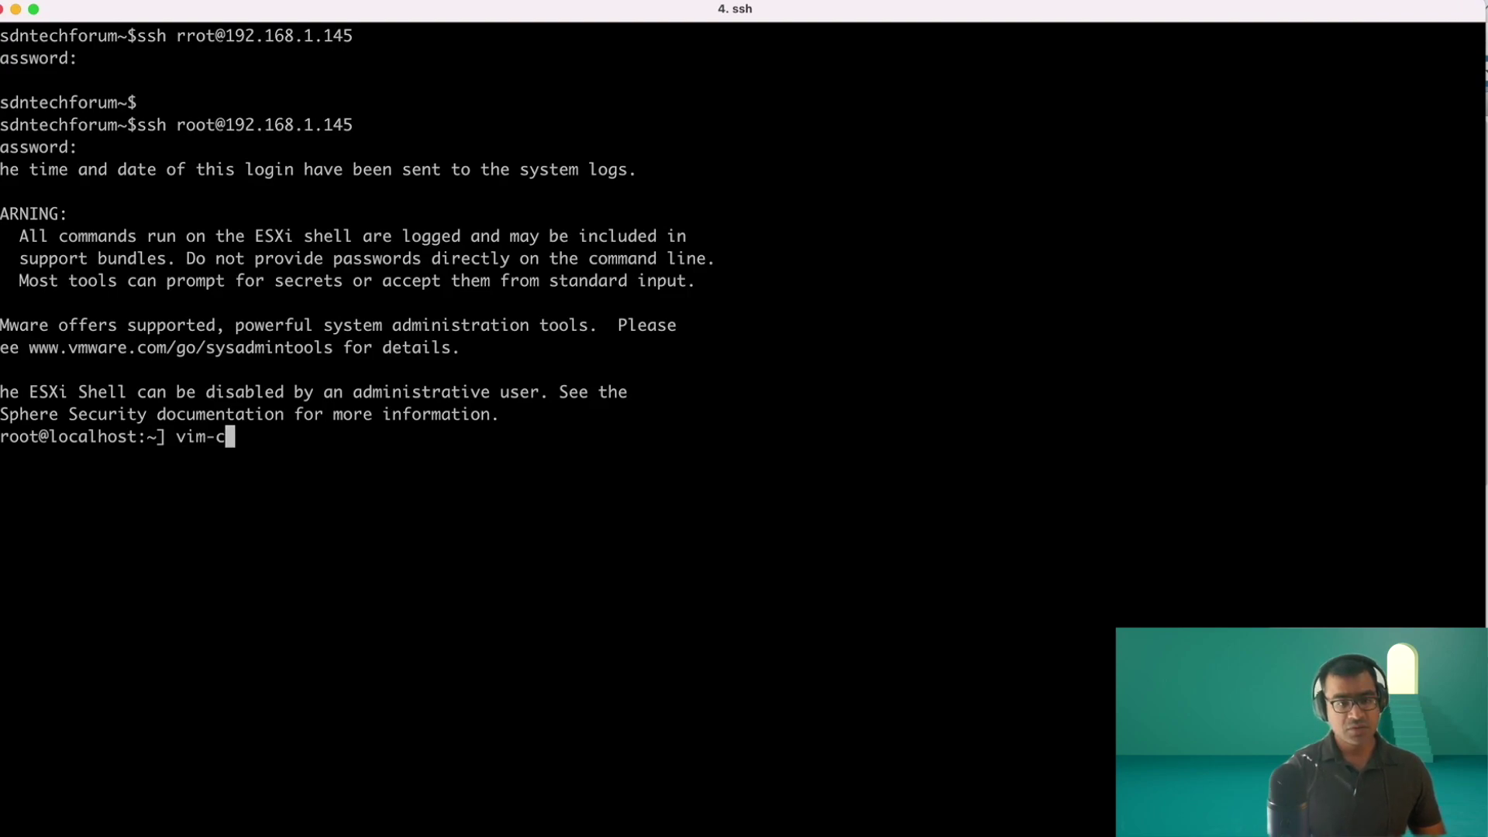
key("BackSpace")
key("BackSpace")
type("d -help")
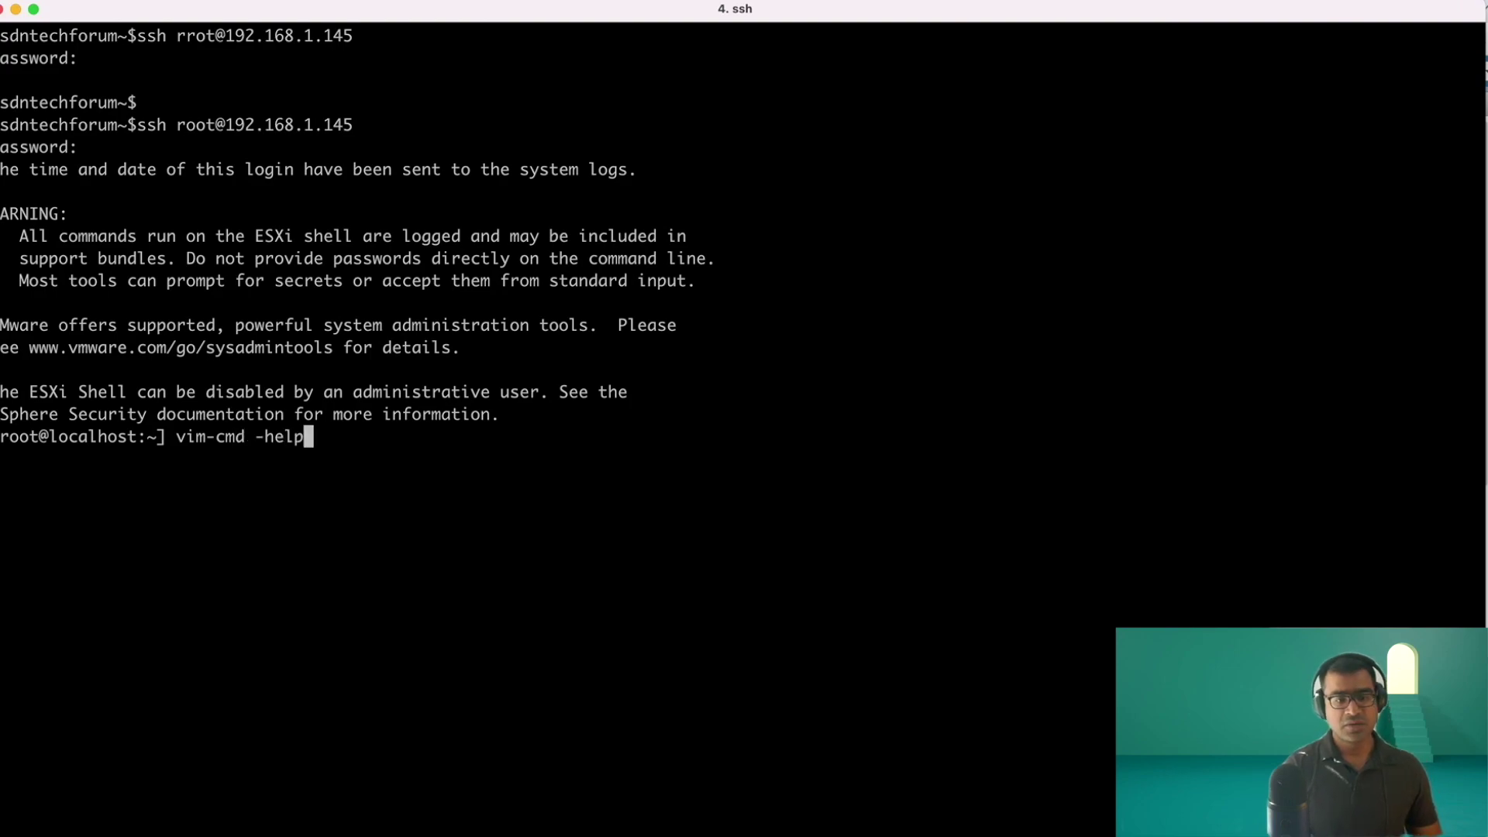
key("Return")
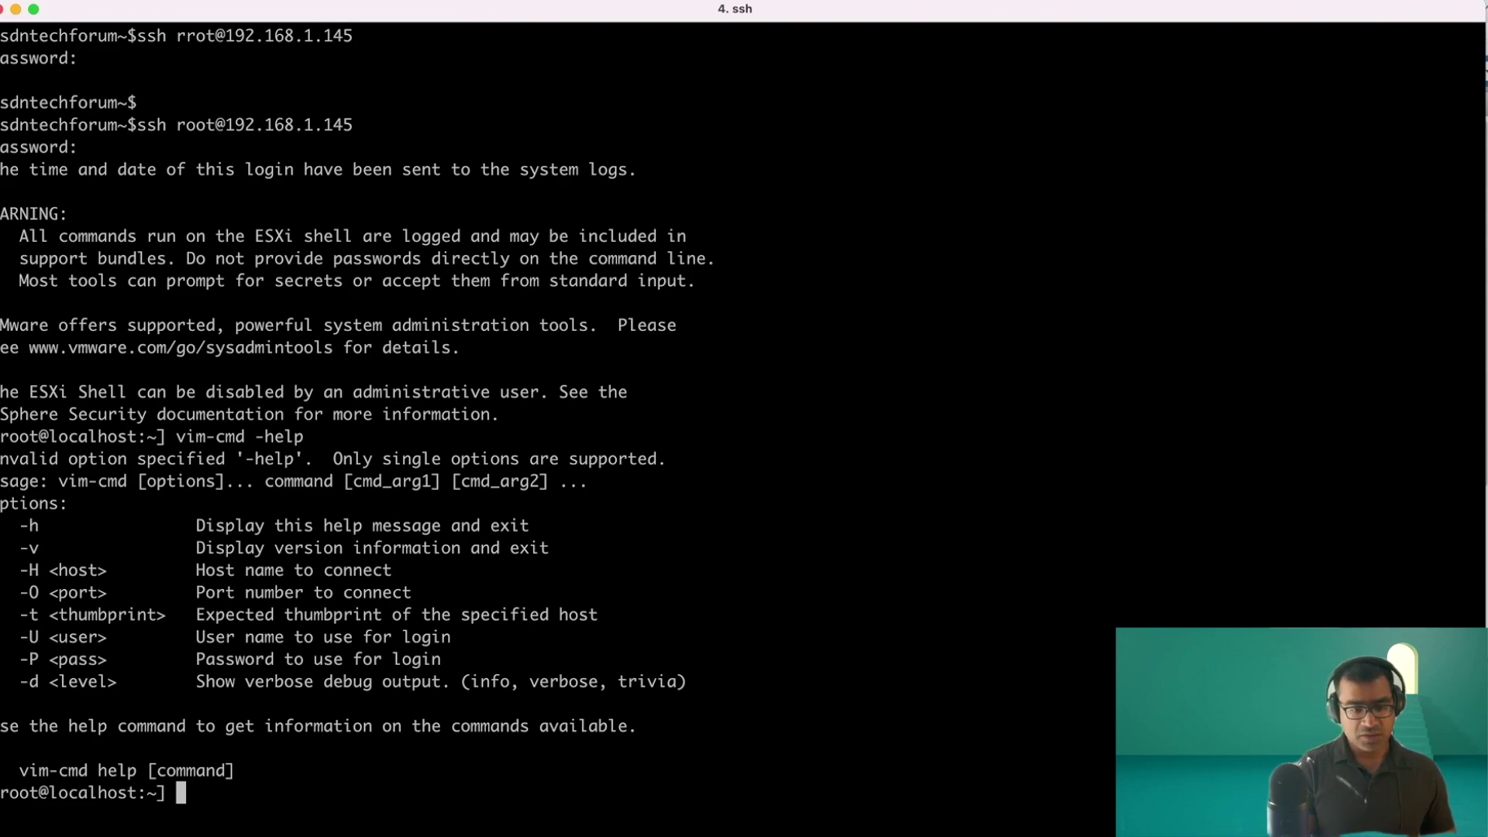
Try to run vim-cmd getsvc by reusing the previous vim-cmd command
key("Up")
key("BackSpace")
key("BackSpace")
key("BackSpace")
key("BackSpace")
key("BackSpace")
key("BackSpace")
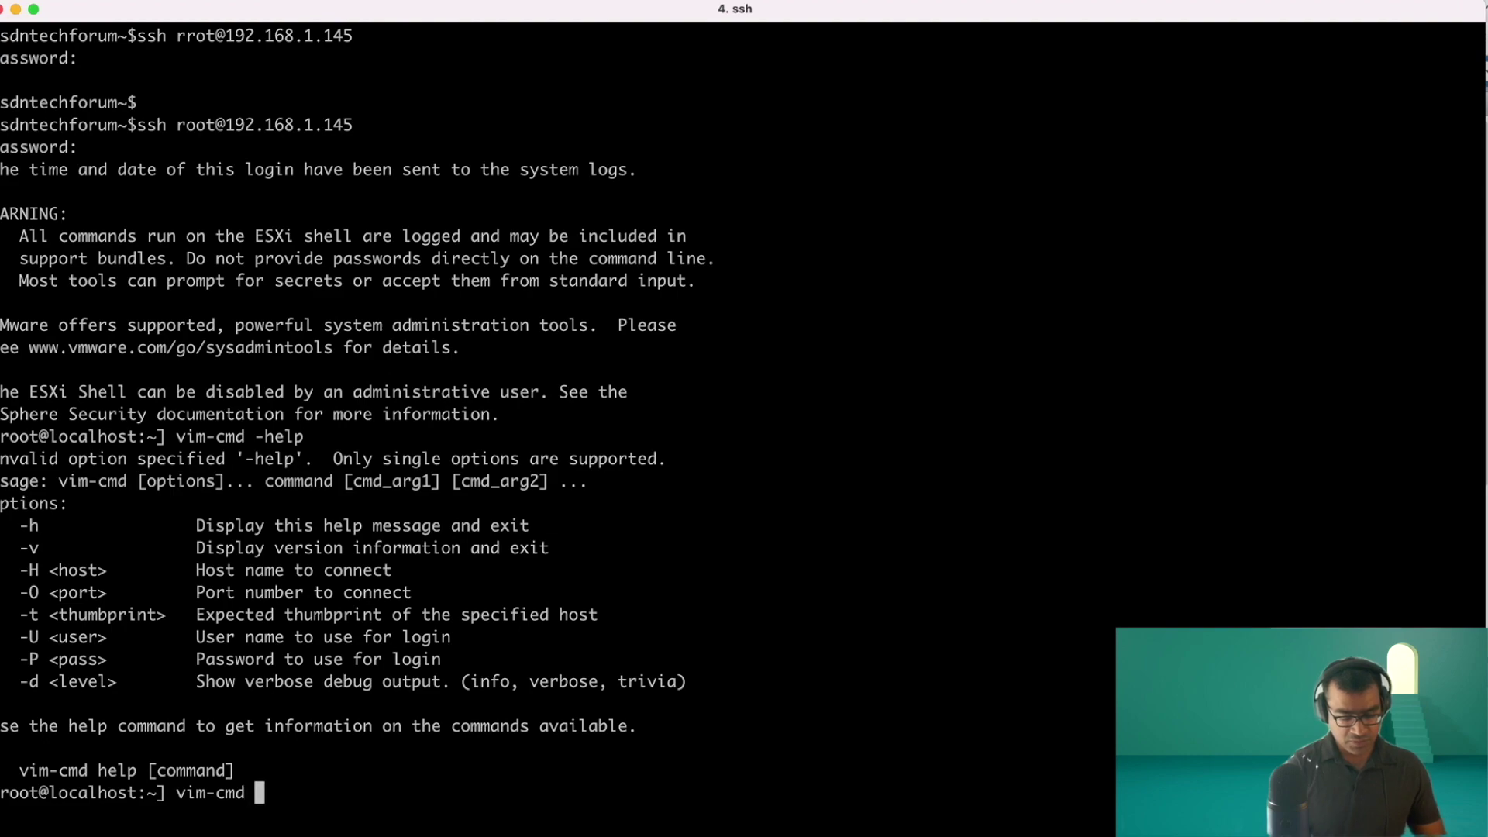
type("getsvc")
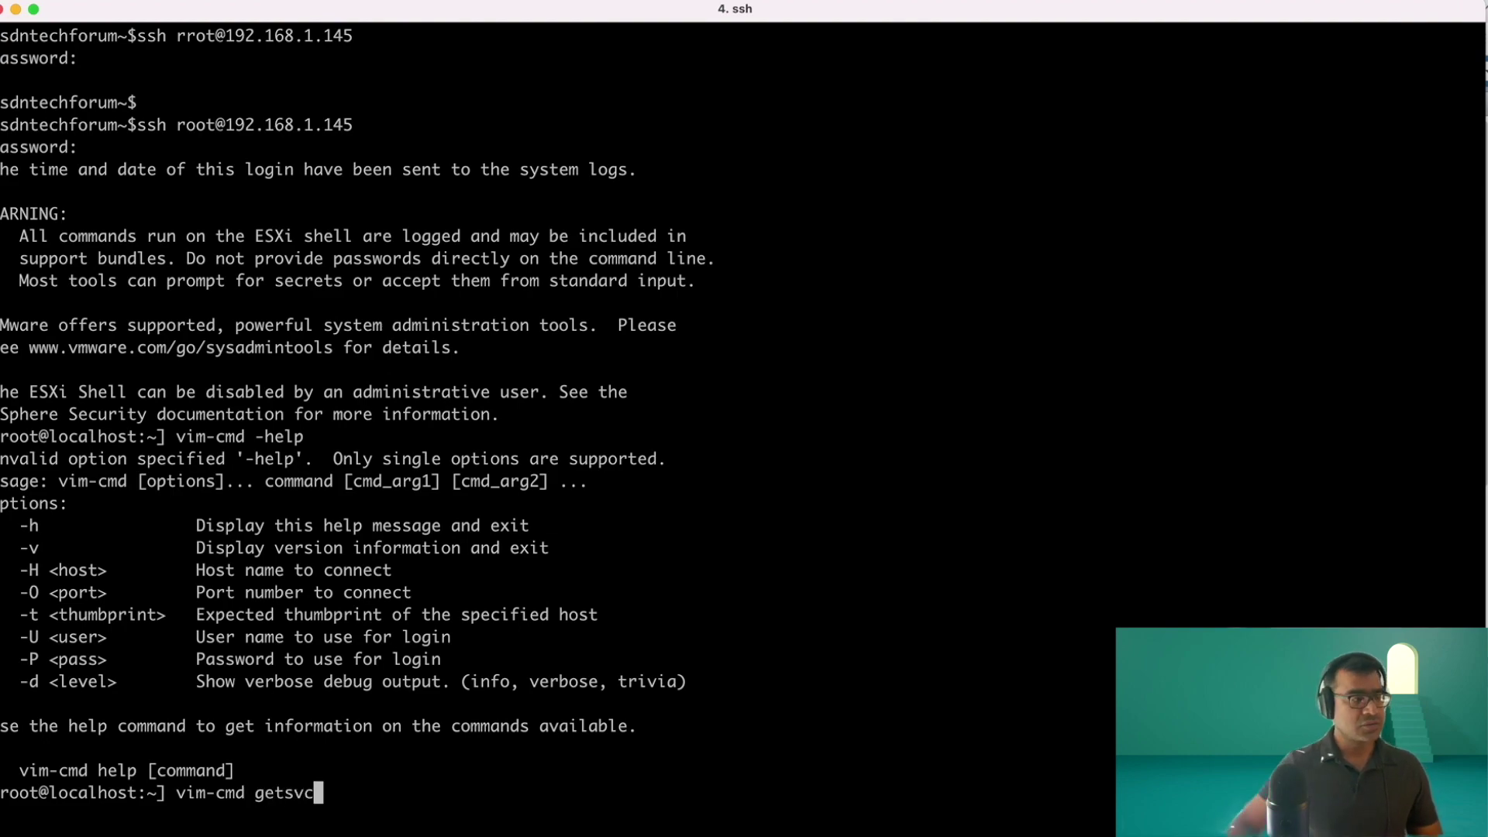
key("Return")
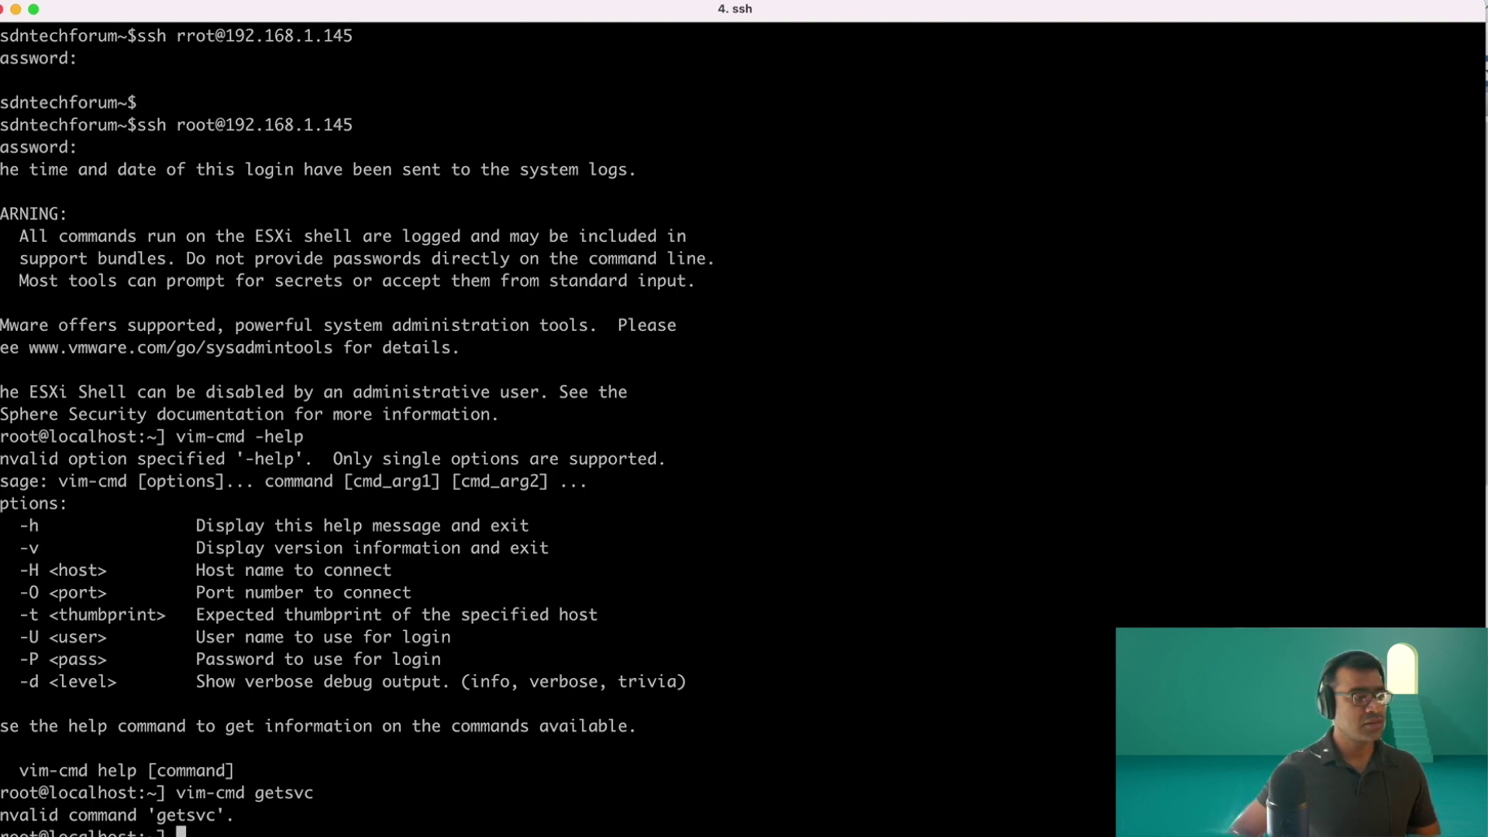
Look up the vim-cmd syntax in the OneNote notes, and run vim-cmd vmsvc in the terminal to list its subcommands
key("super+Tab")
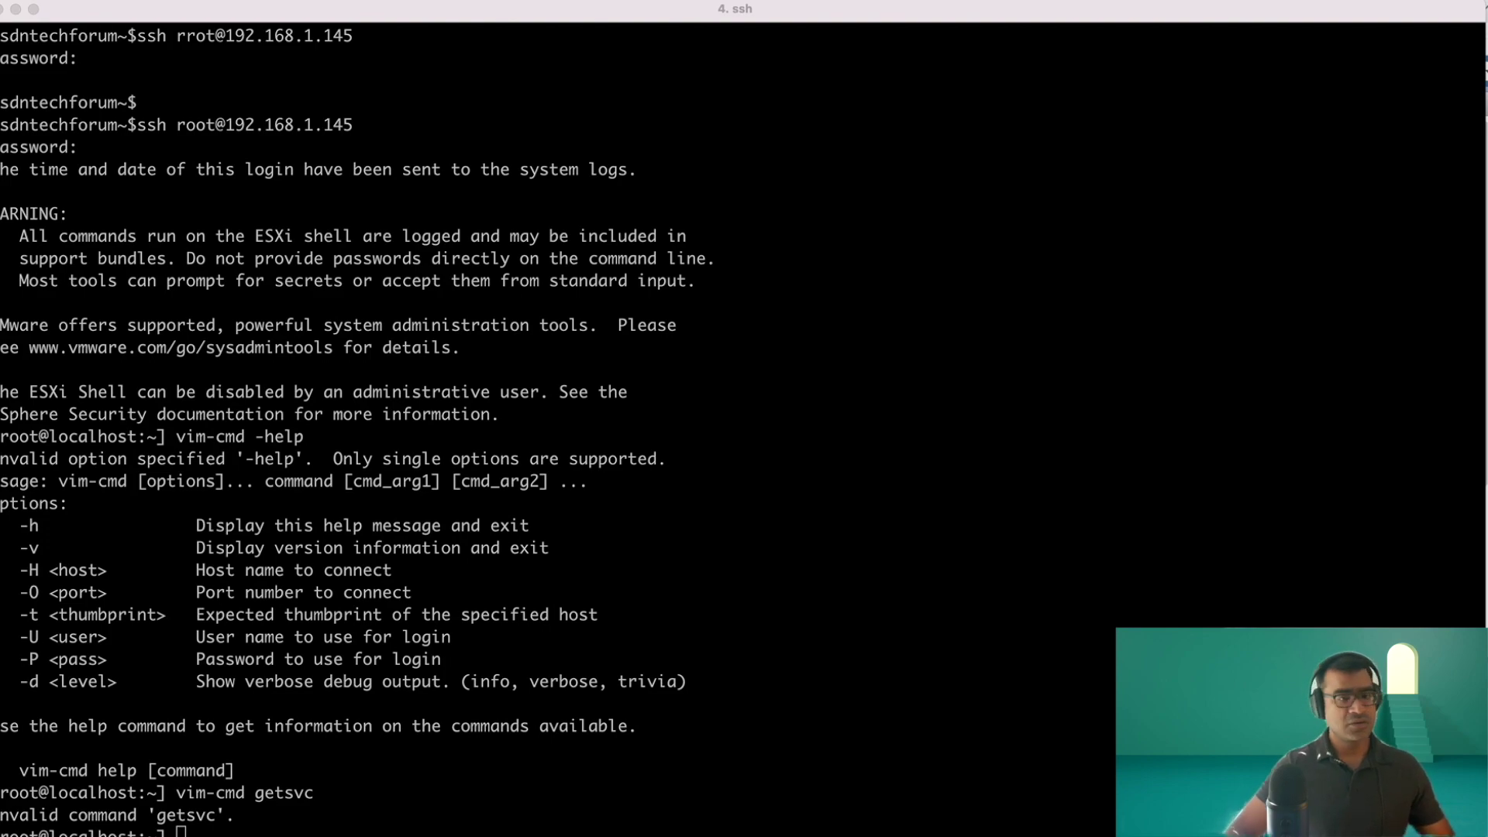
key("super+Tab")
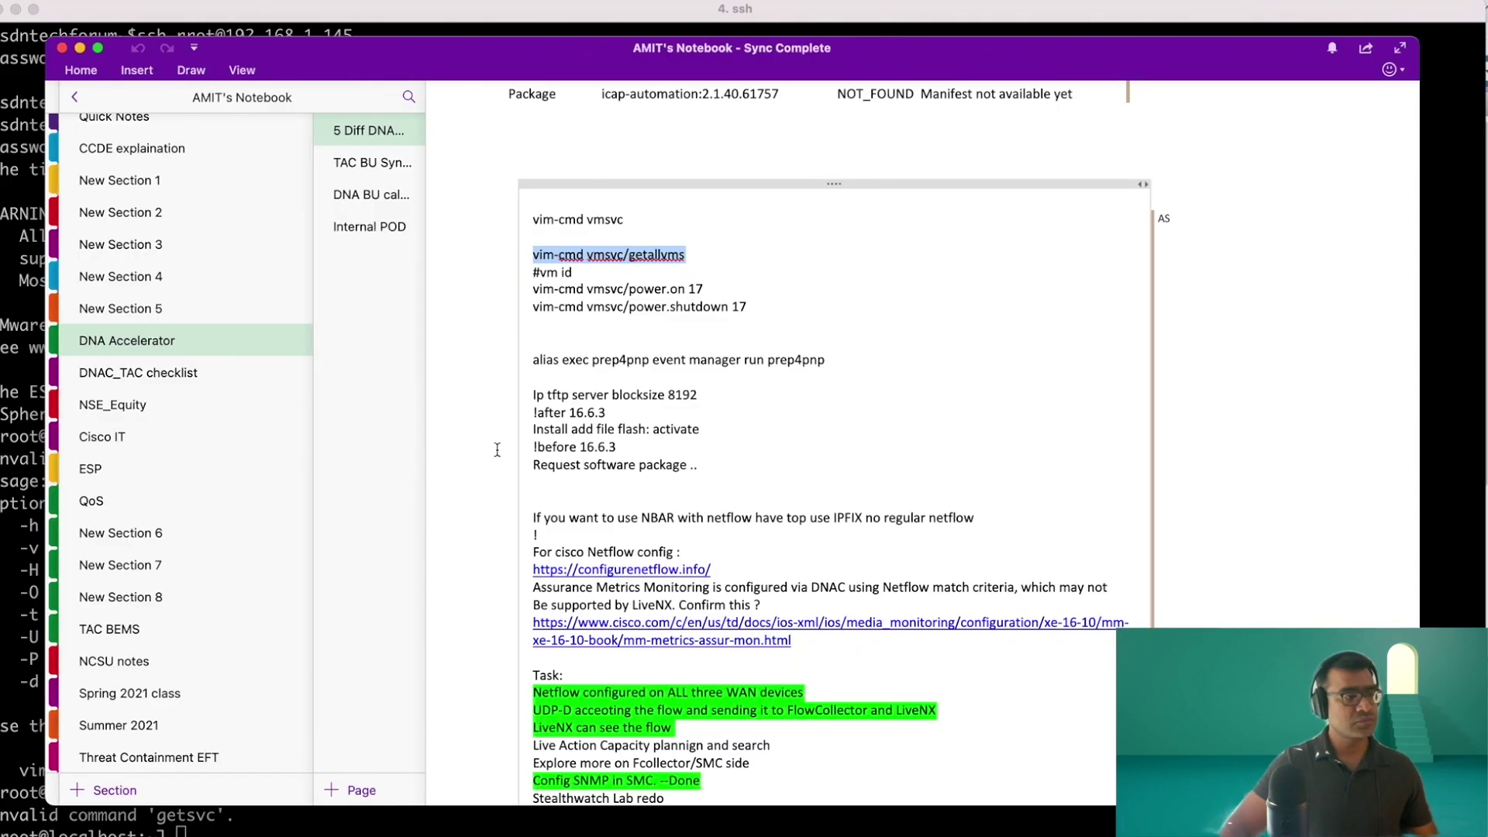
key("super+Tab")
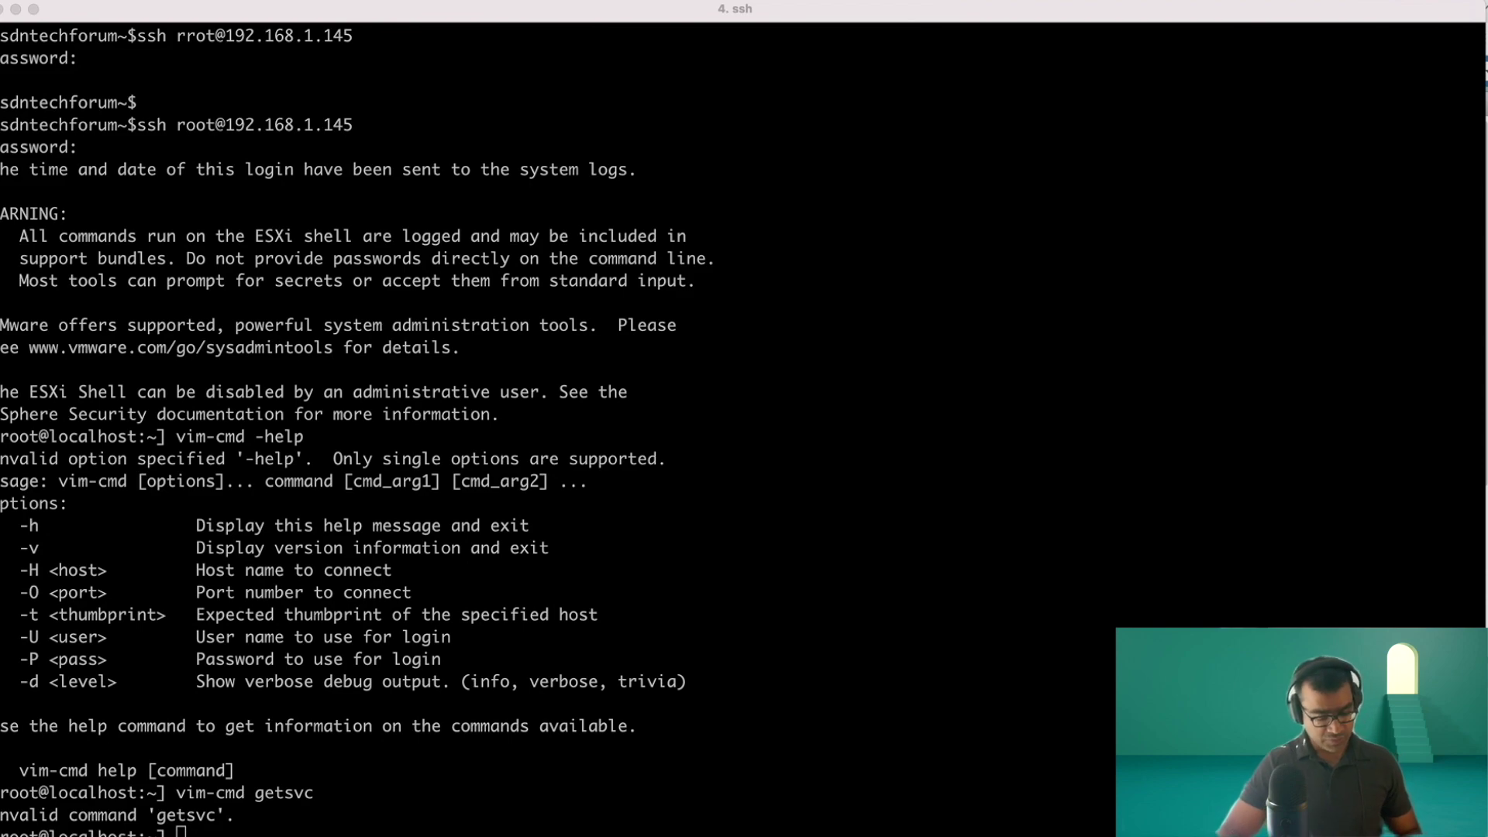
left_click(579, 791)
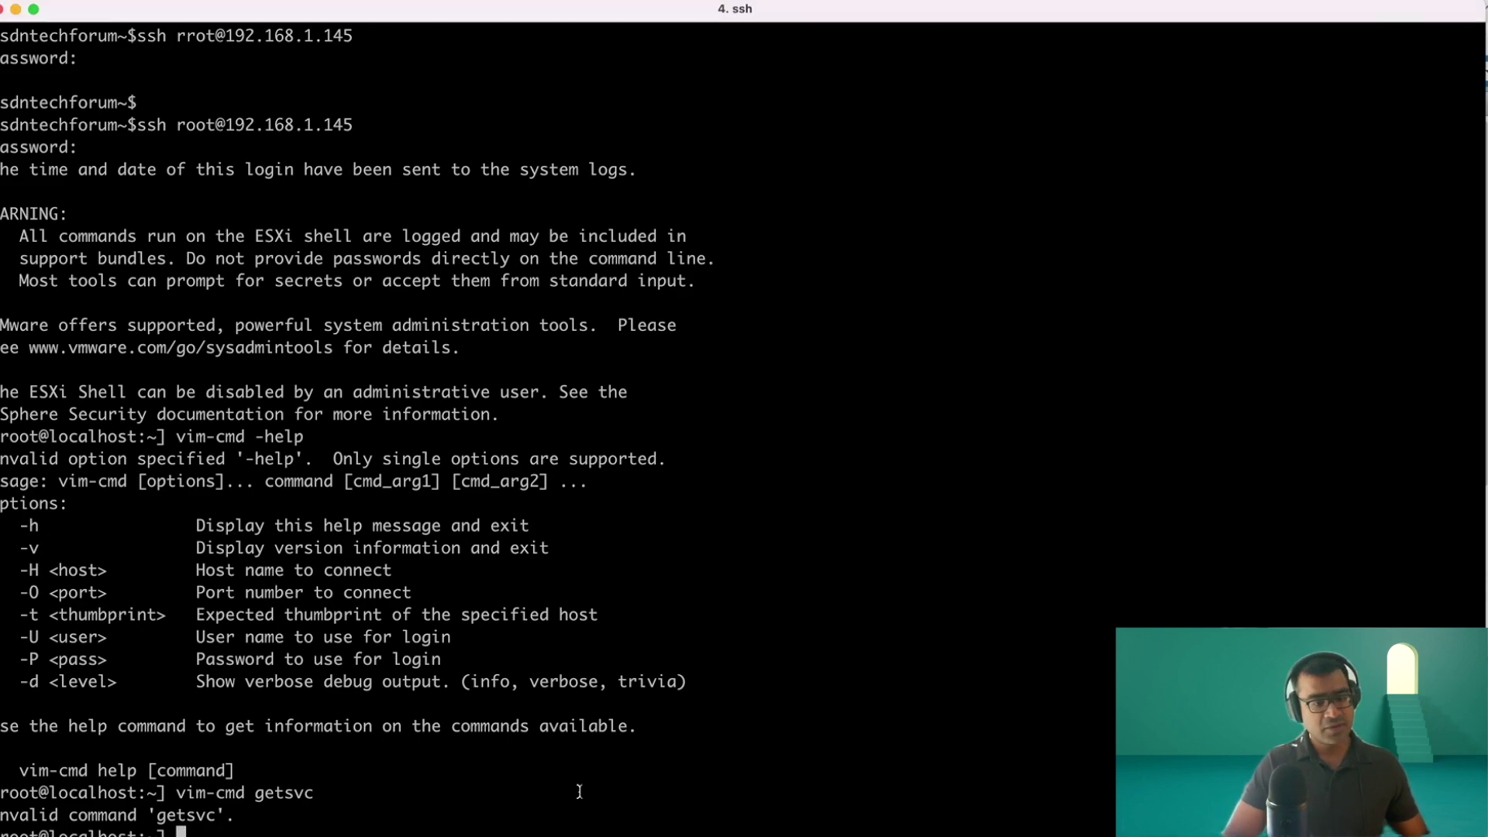
type("vim-cmd vmsvc")
key("Return")
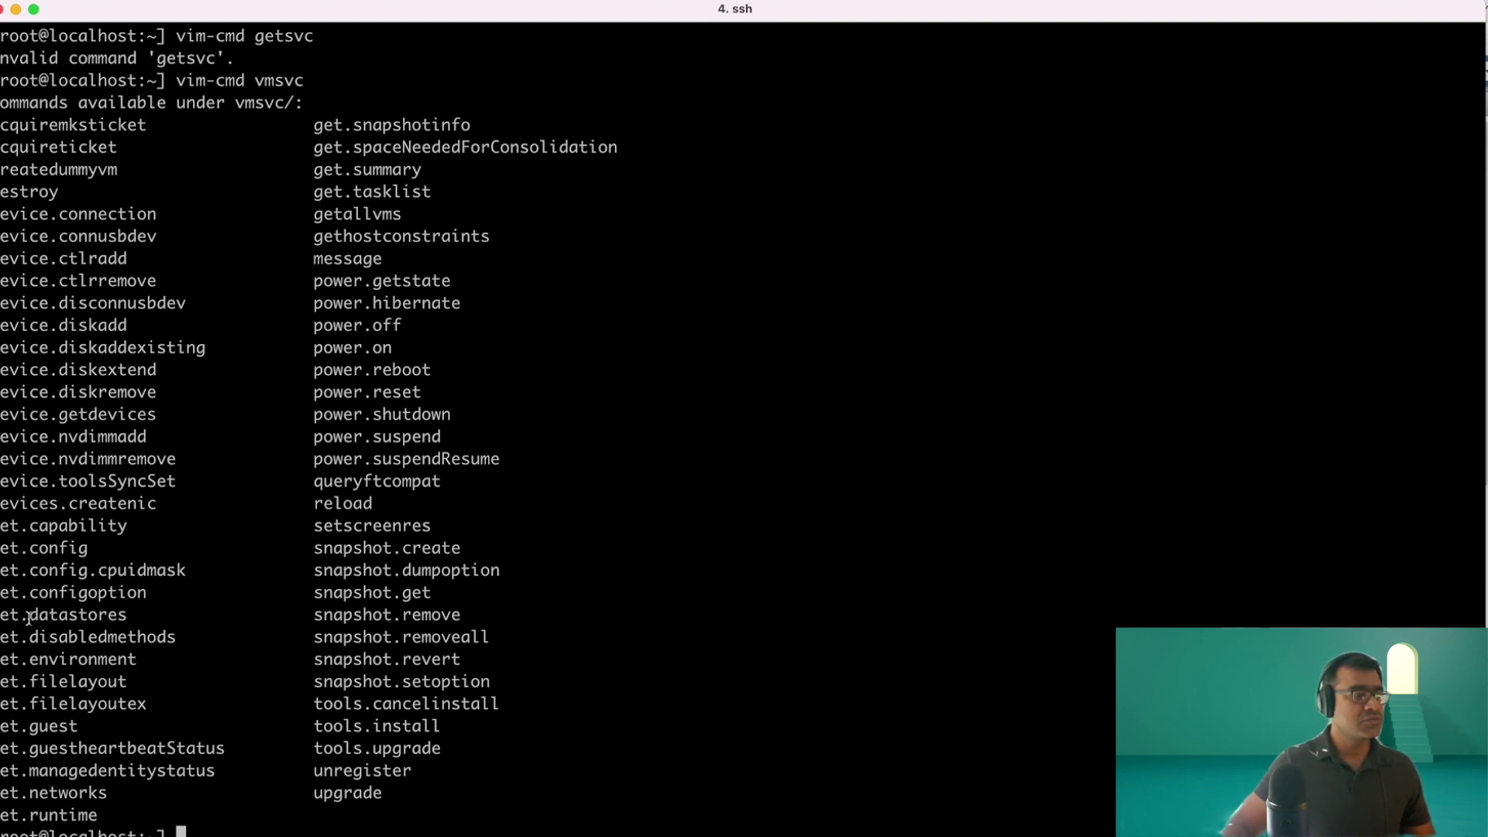
List the registered virtual machines with vim-cmd vmsvc/getallvms, and inspect the rocky-linux entry's version and VM ID
key("super+Tab")
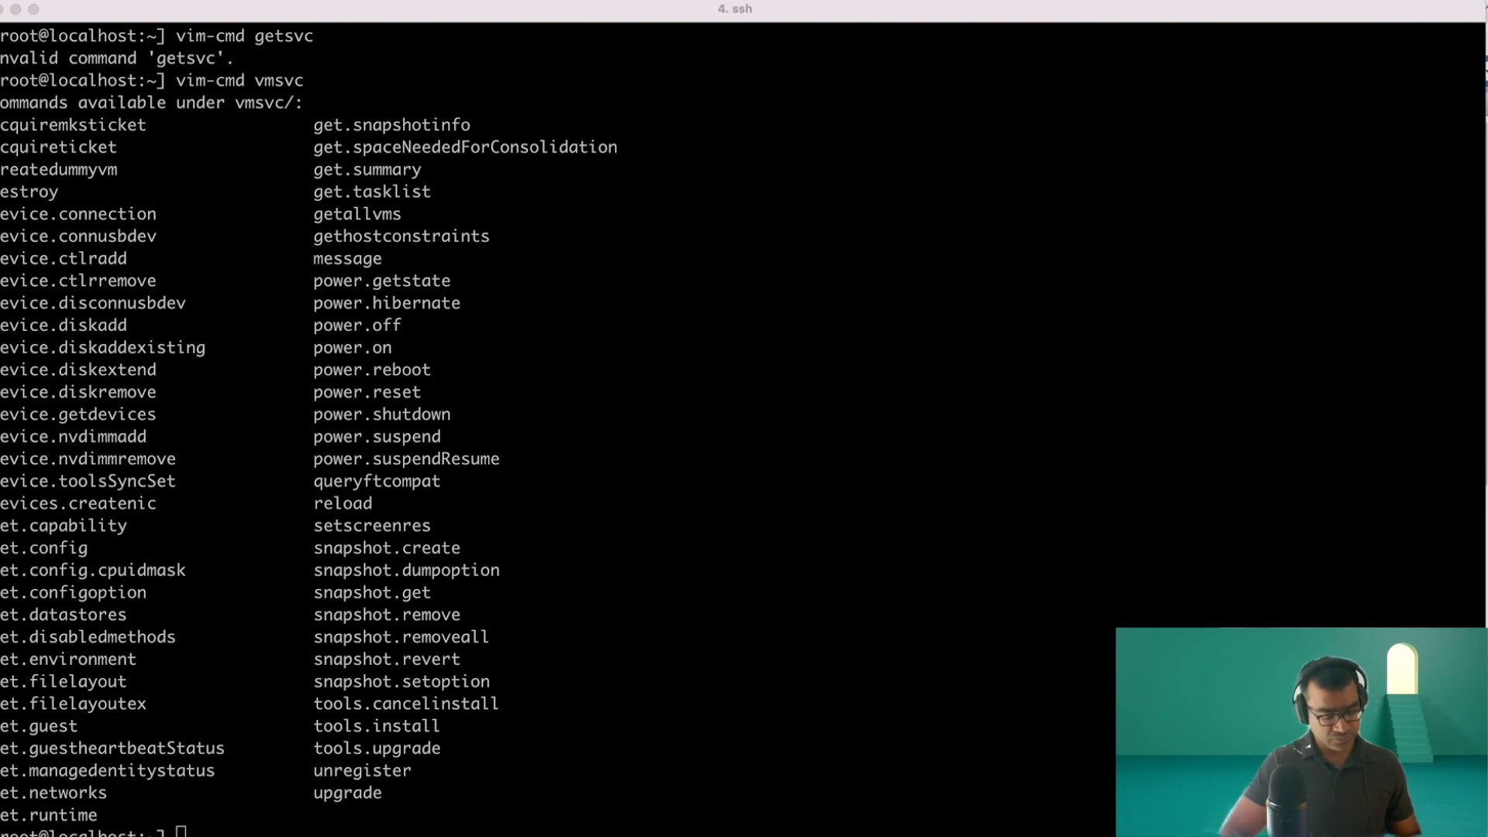
left_click(718, 564)
type("vim-cmd vmsvc/getallvms")
key("Return")
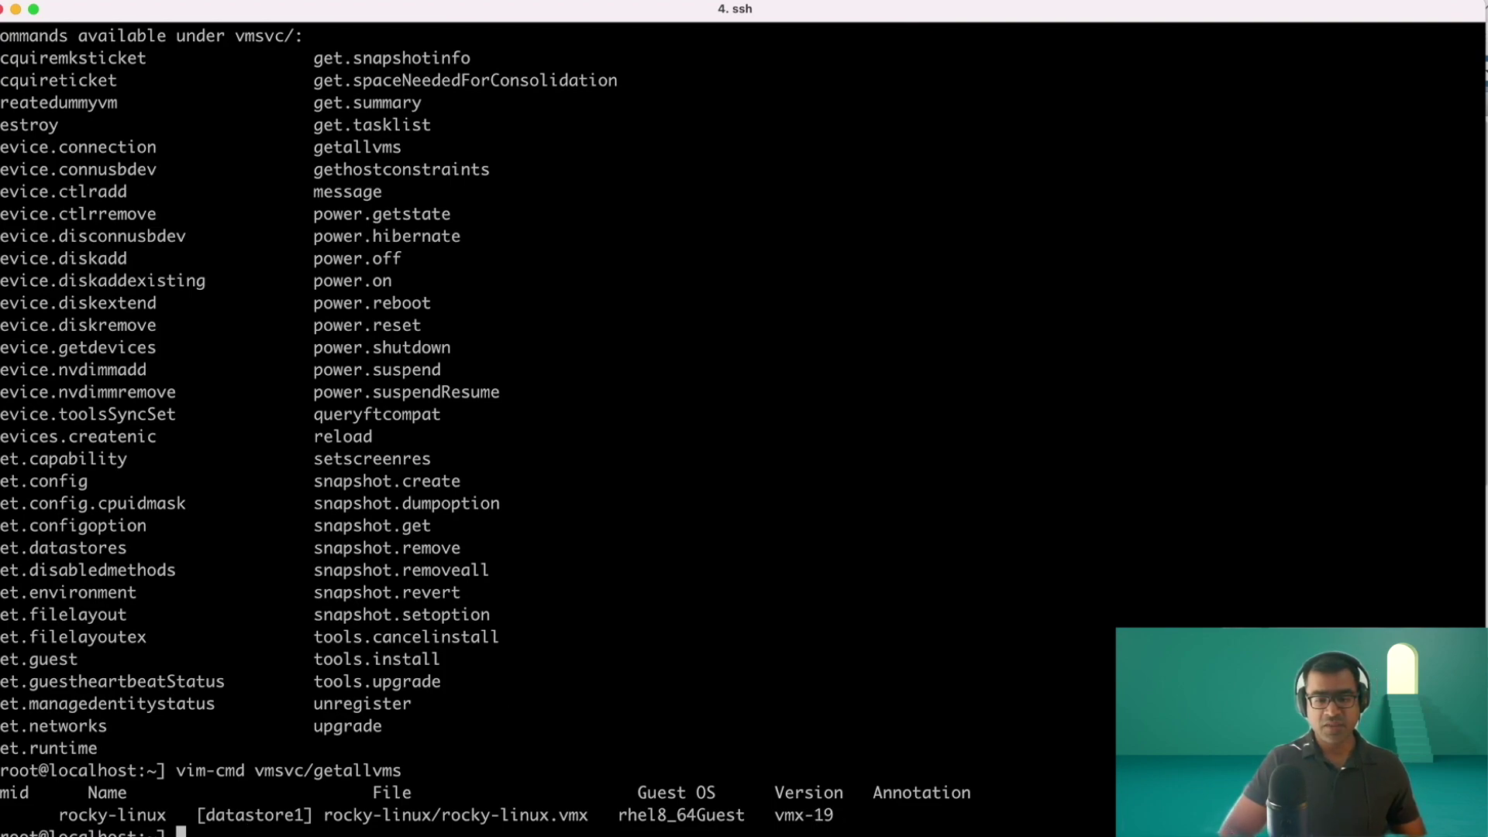
left_click_drag(839, 820, 774, 815)
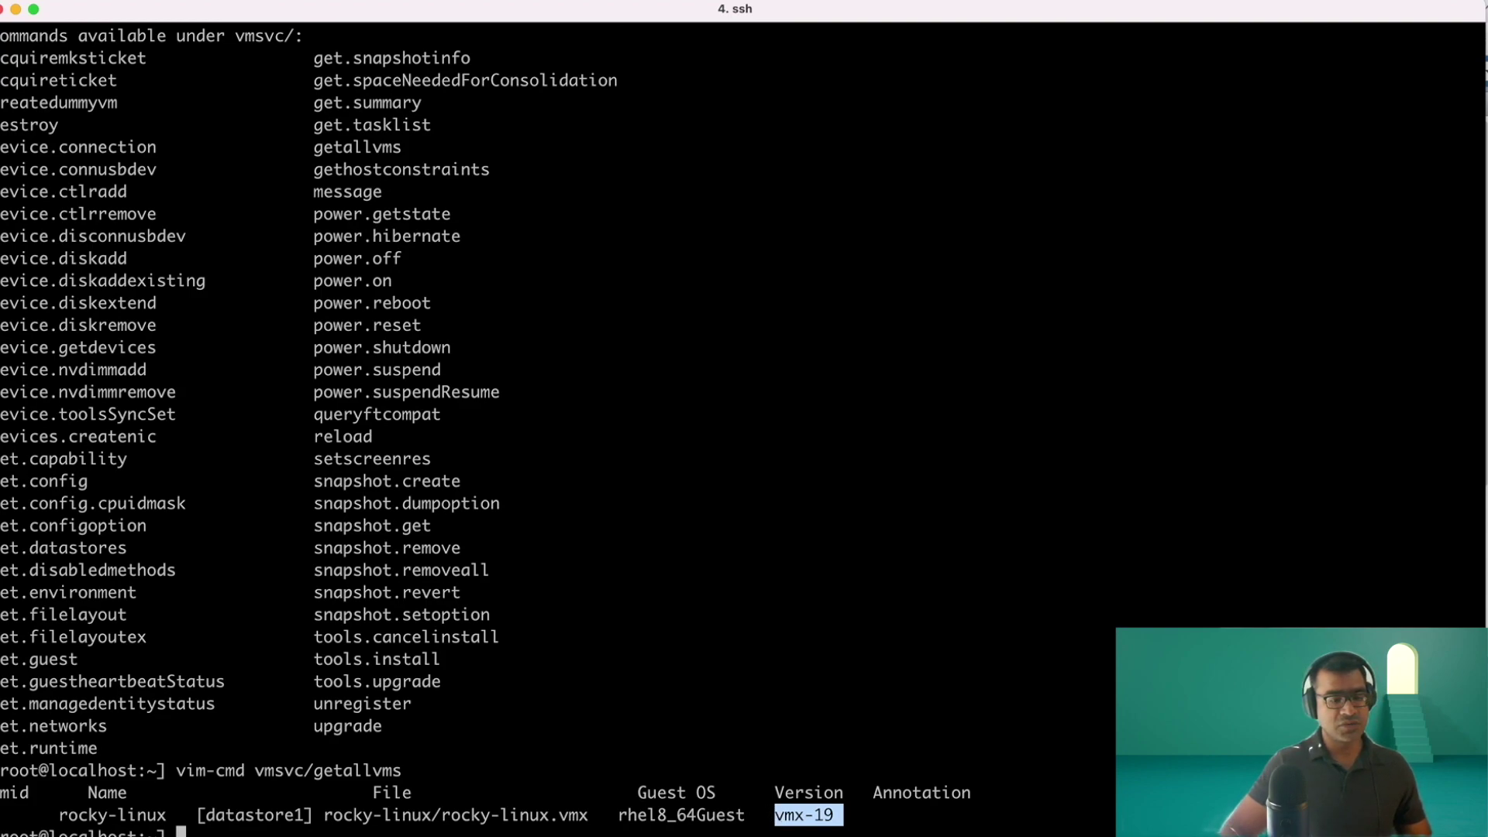
left_click(5, 814)
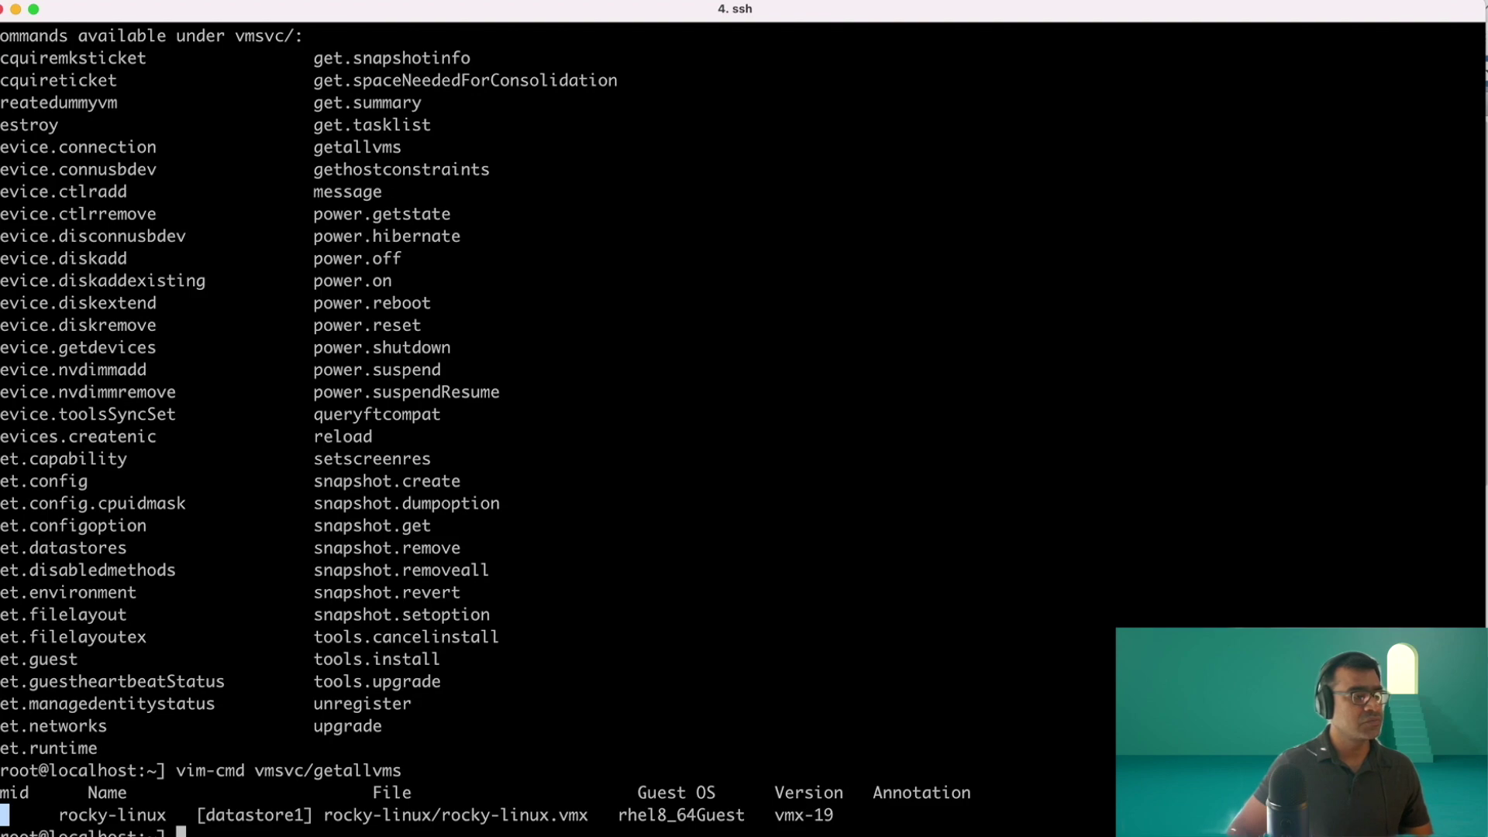
Try to power on the rocky-linux virtual machine with !vim-cmd vmsvc/power.on 2
key("super+Tab")
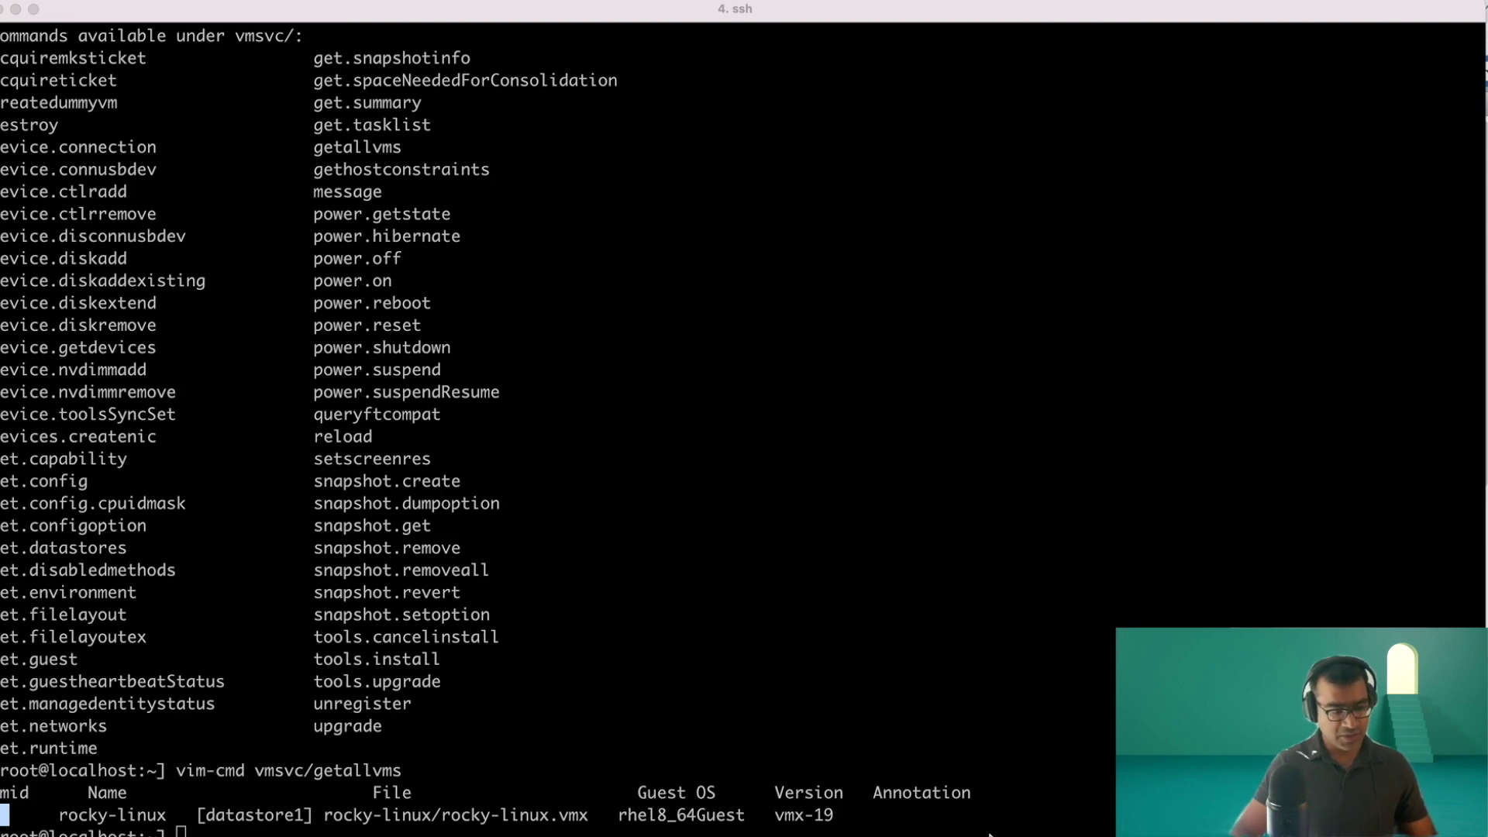
left_click(965, 823)
type("l")
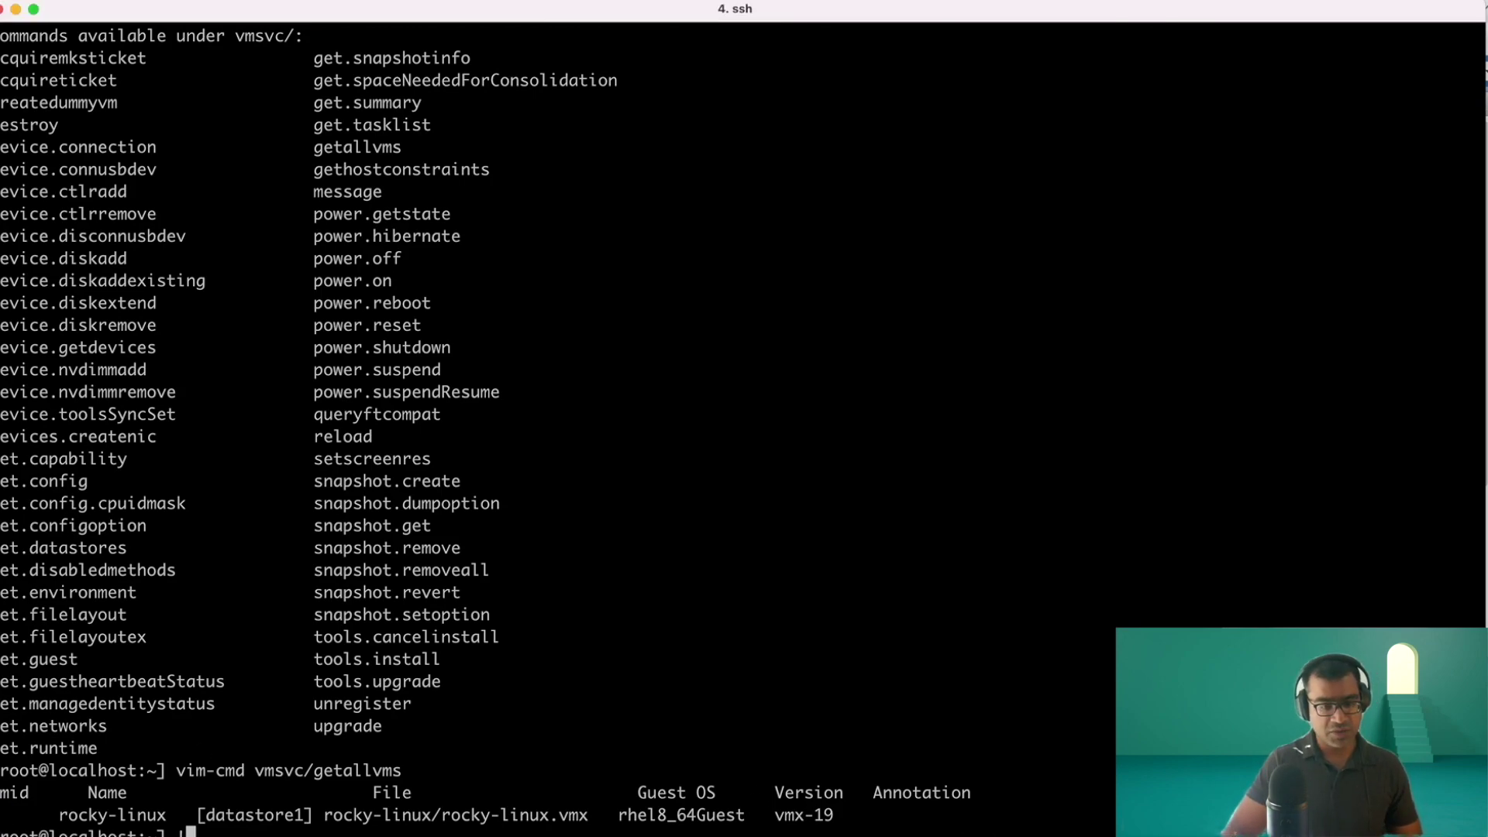
type("vim-cmd vmsvc/power.on 17")
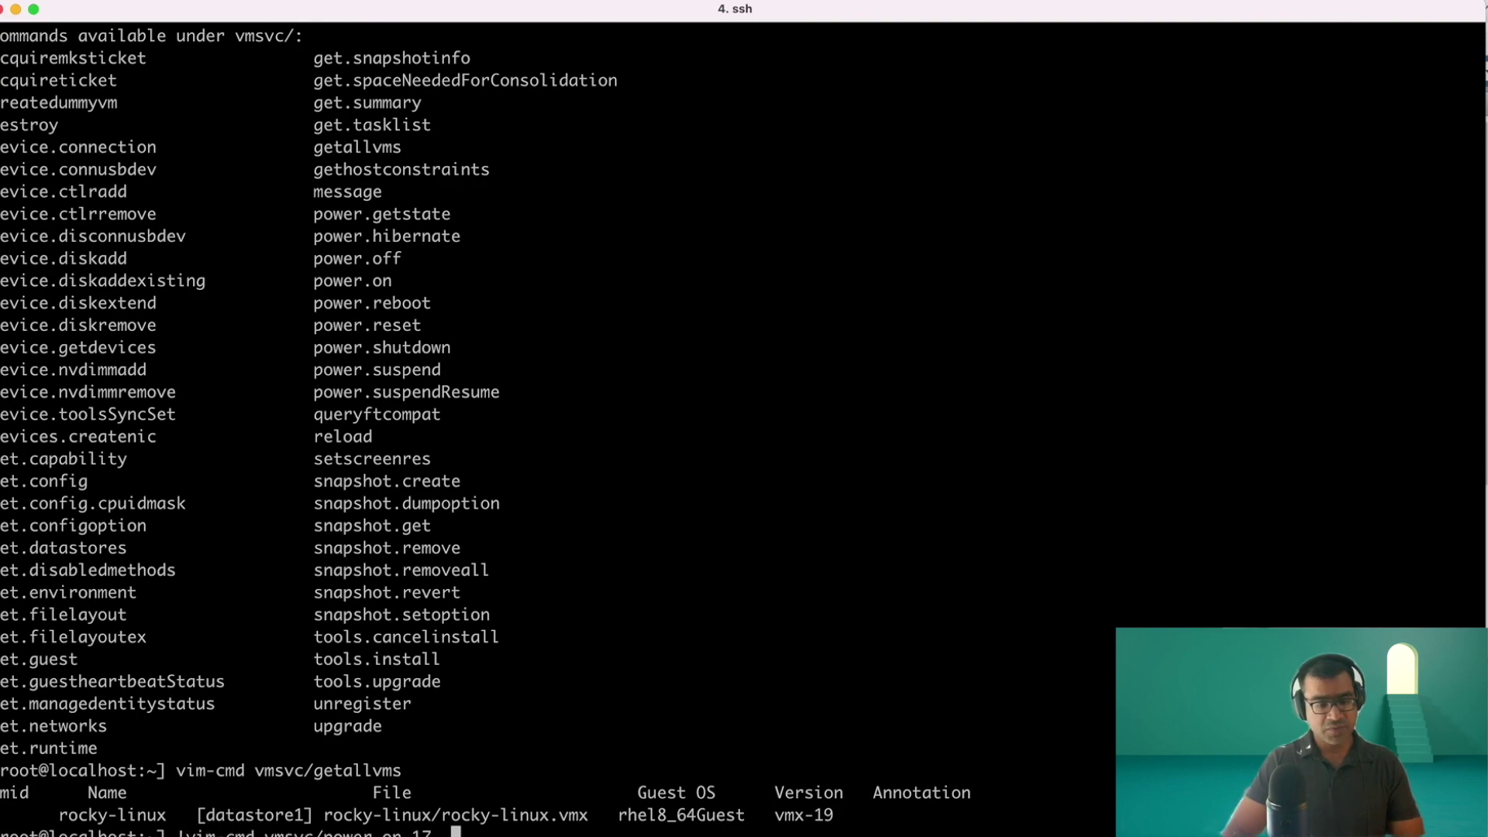
key("BackSpace")
key("BackSpace")
key("BackSpace")
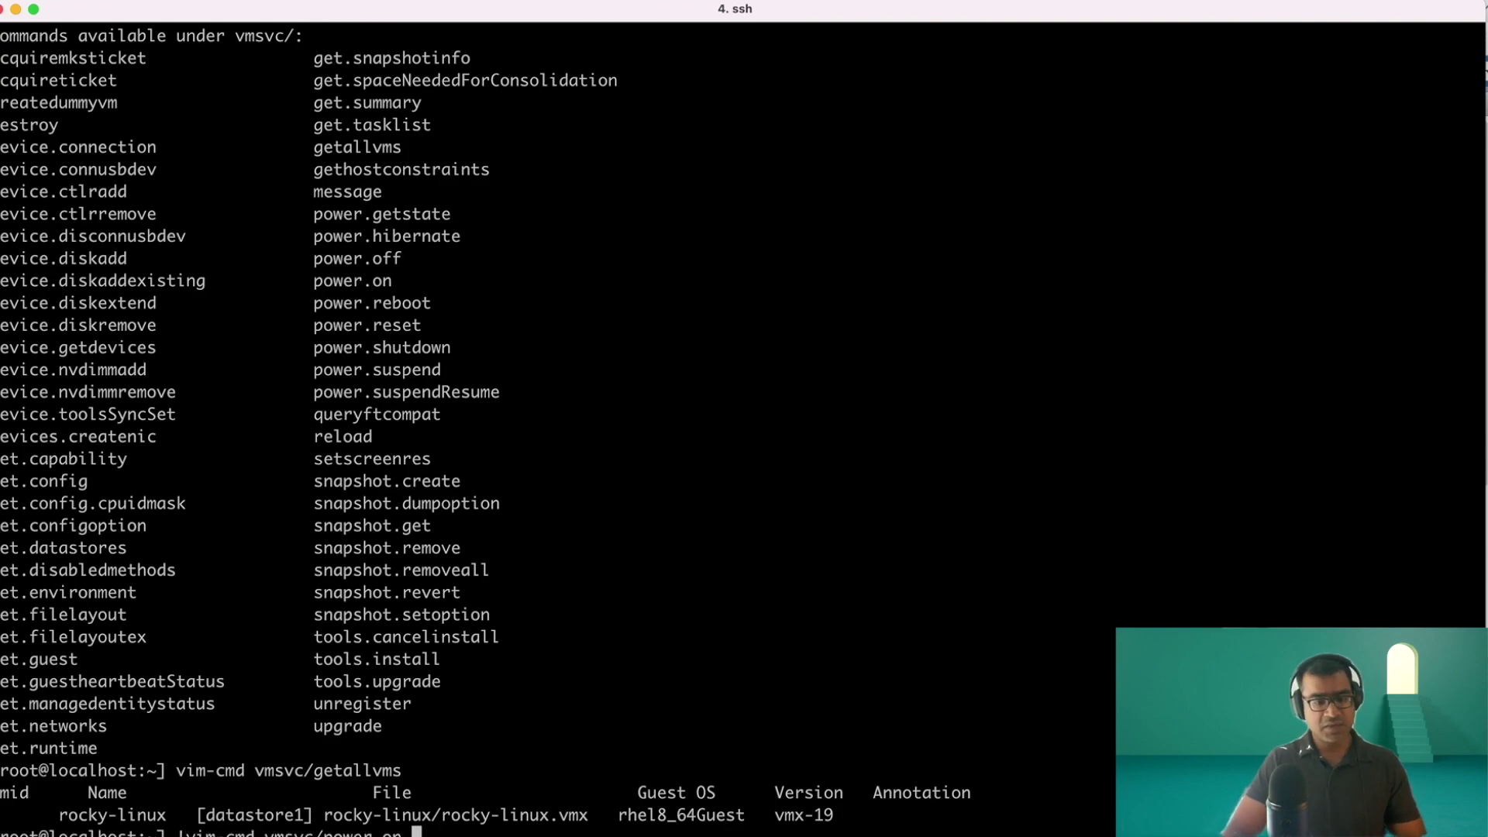
type("2")
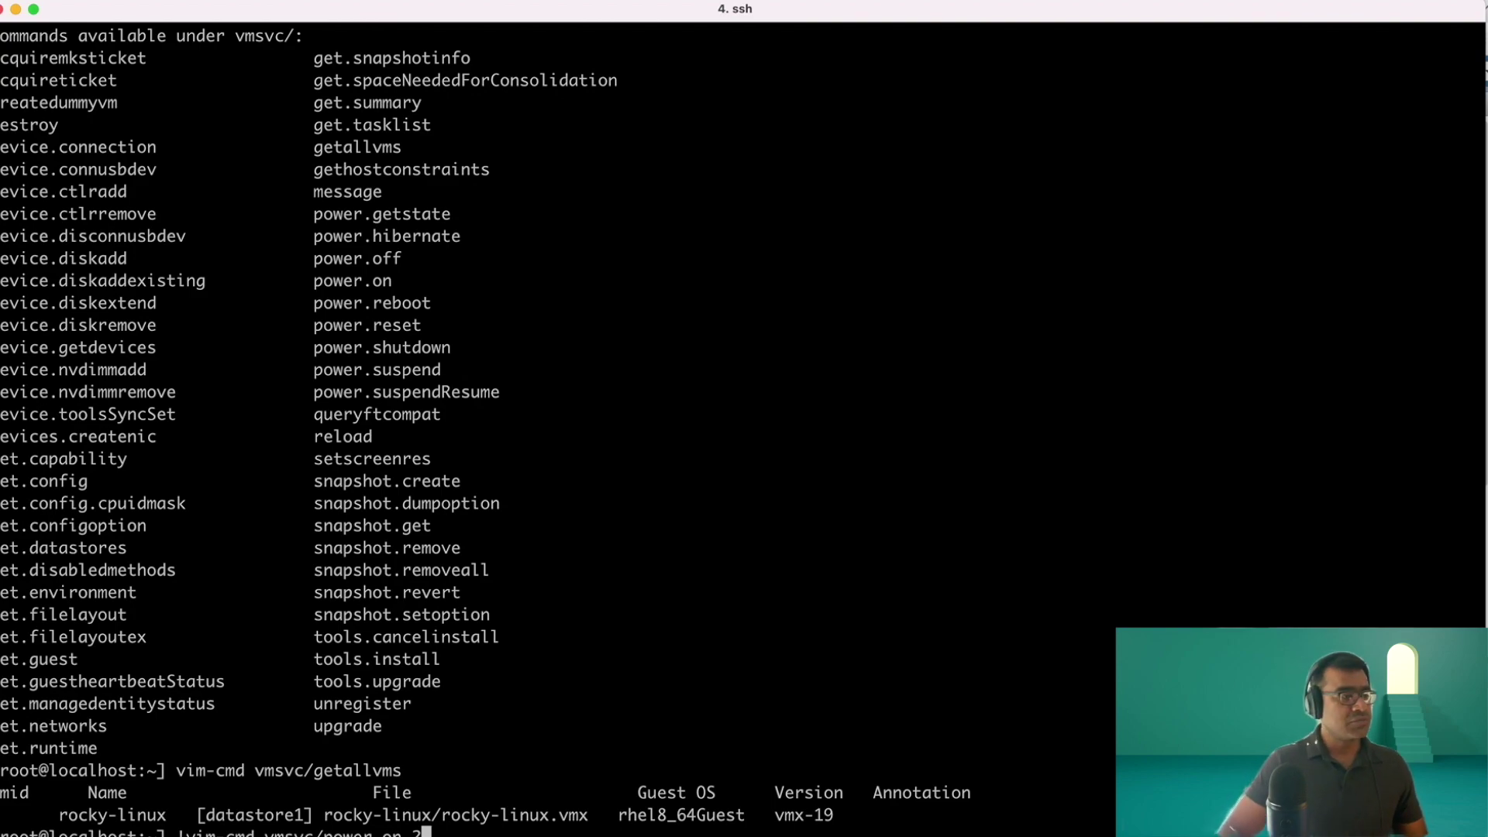
key("Return")
Try to shut down the rocky-linux virtual machine with !vim-cmd vmsvc/power.shutdown 2
key("super+Tab")
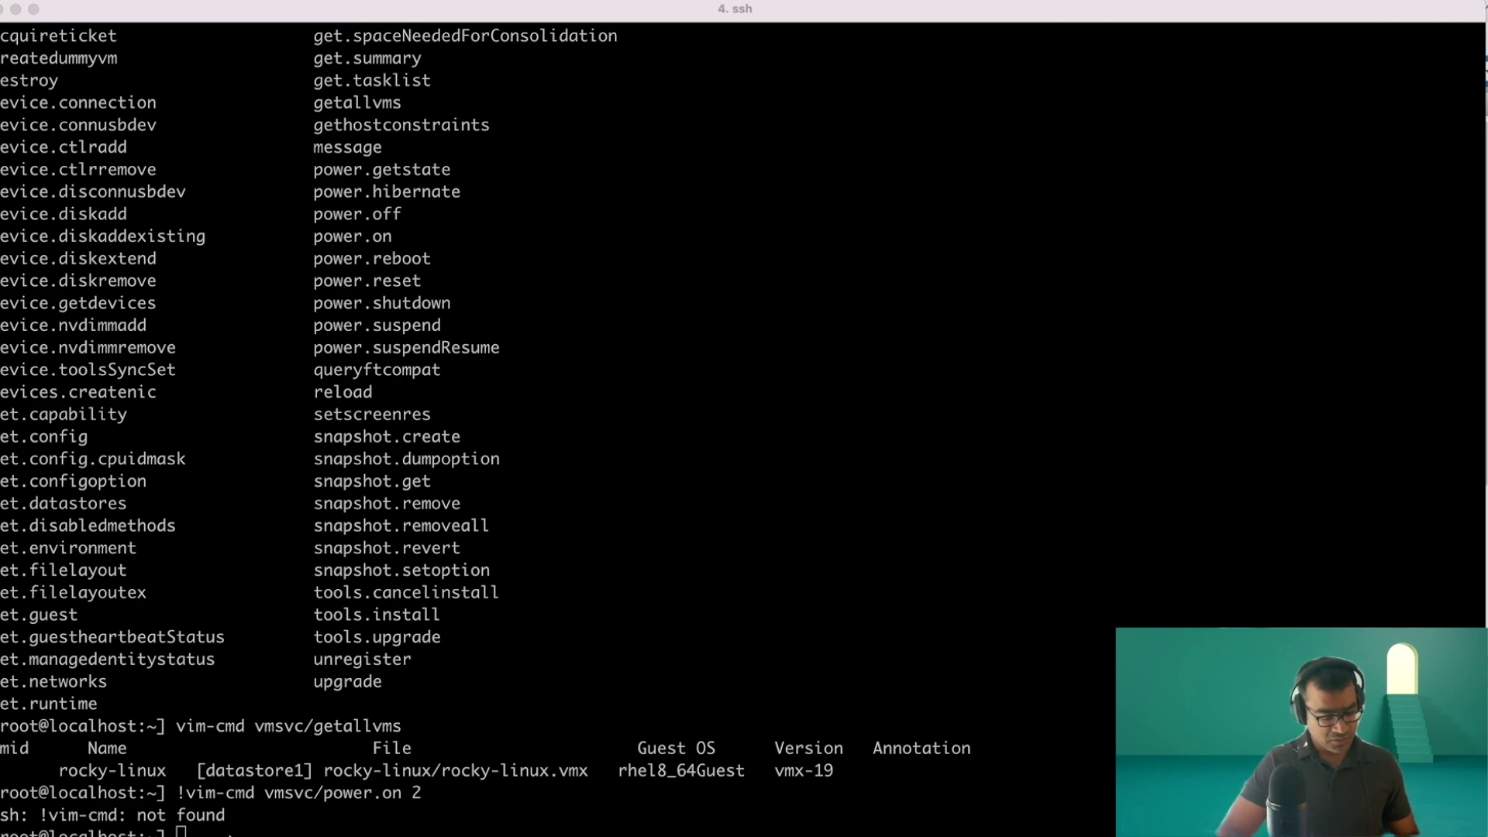
left_click(256, 833)
type("!")
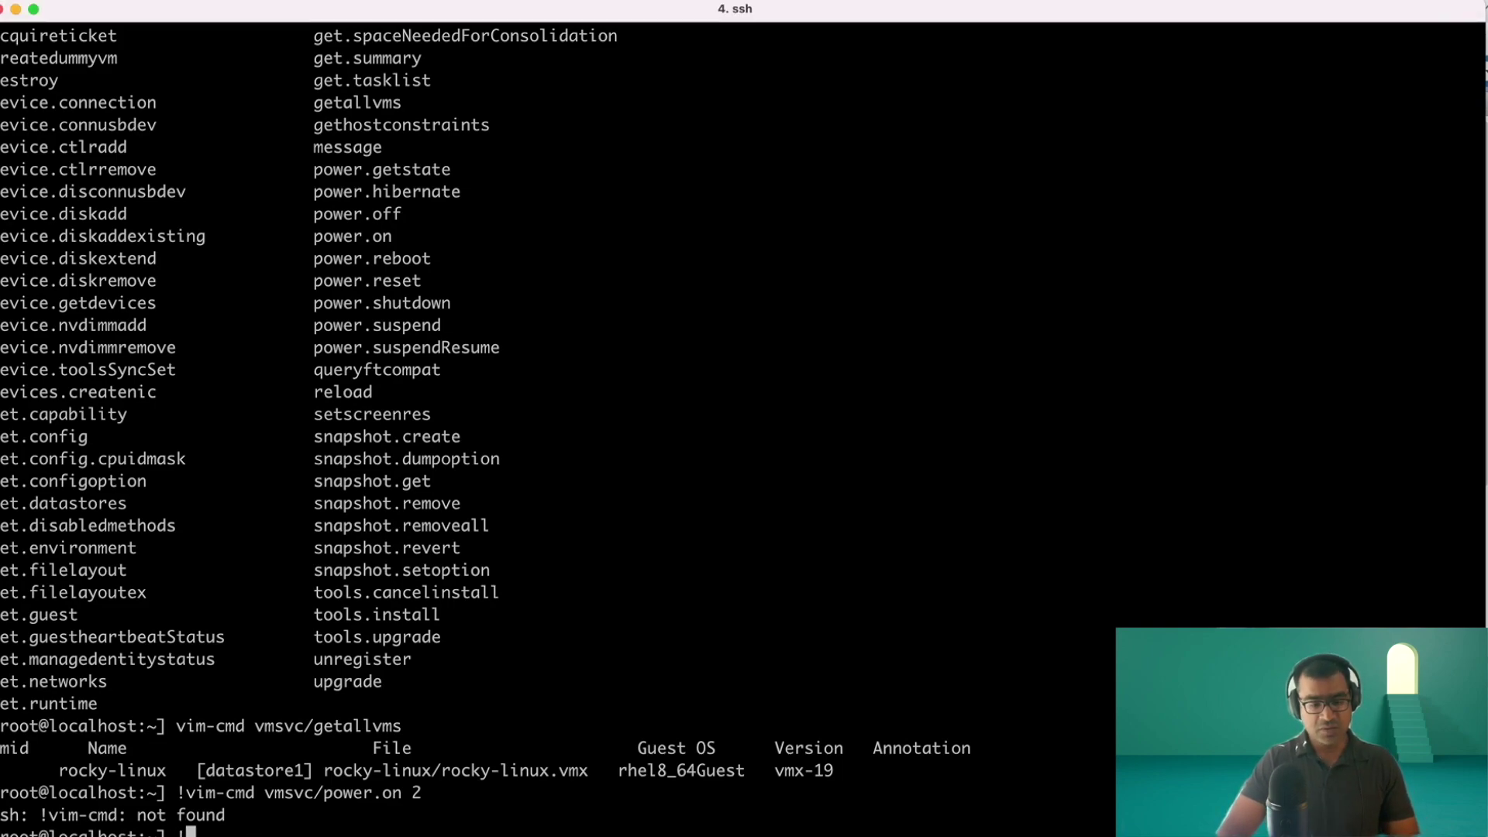
type("vim-cmd vmsvc/power.shutdown 17")
key("BackSpace")
key("BackSpace")
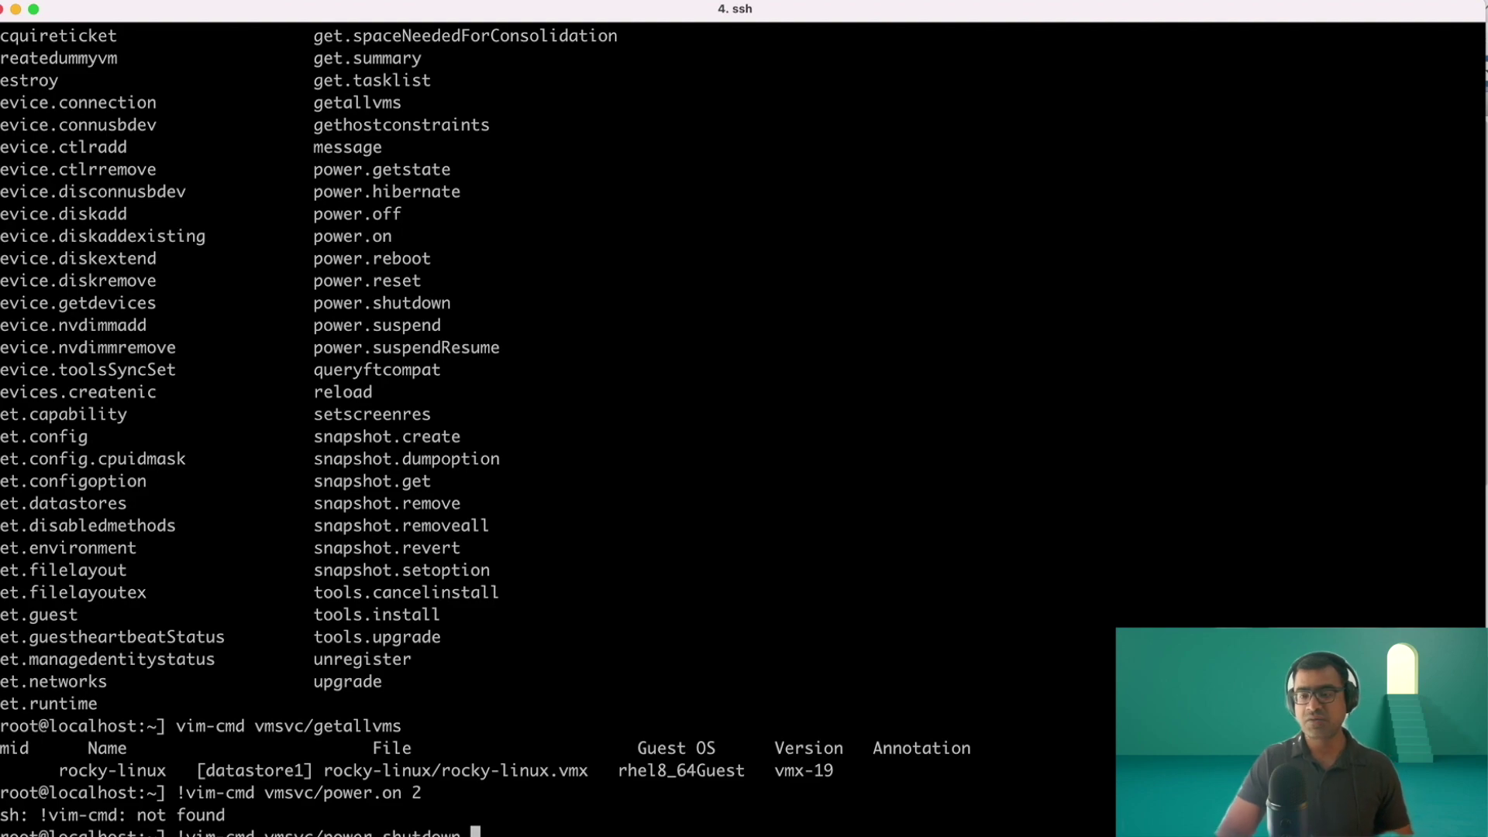
type("2")
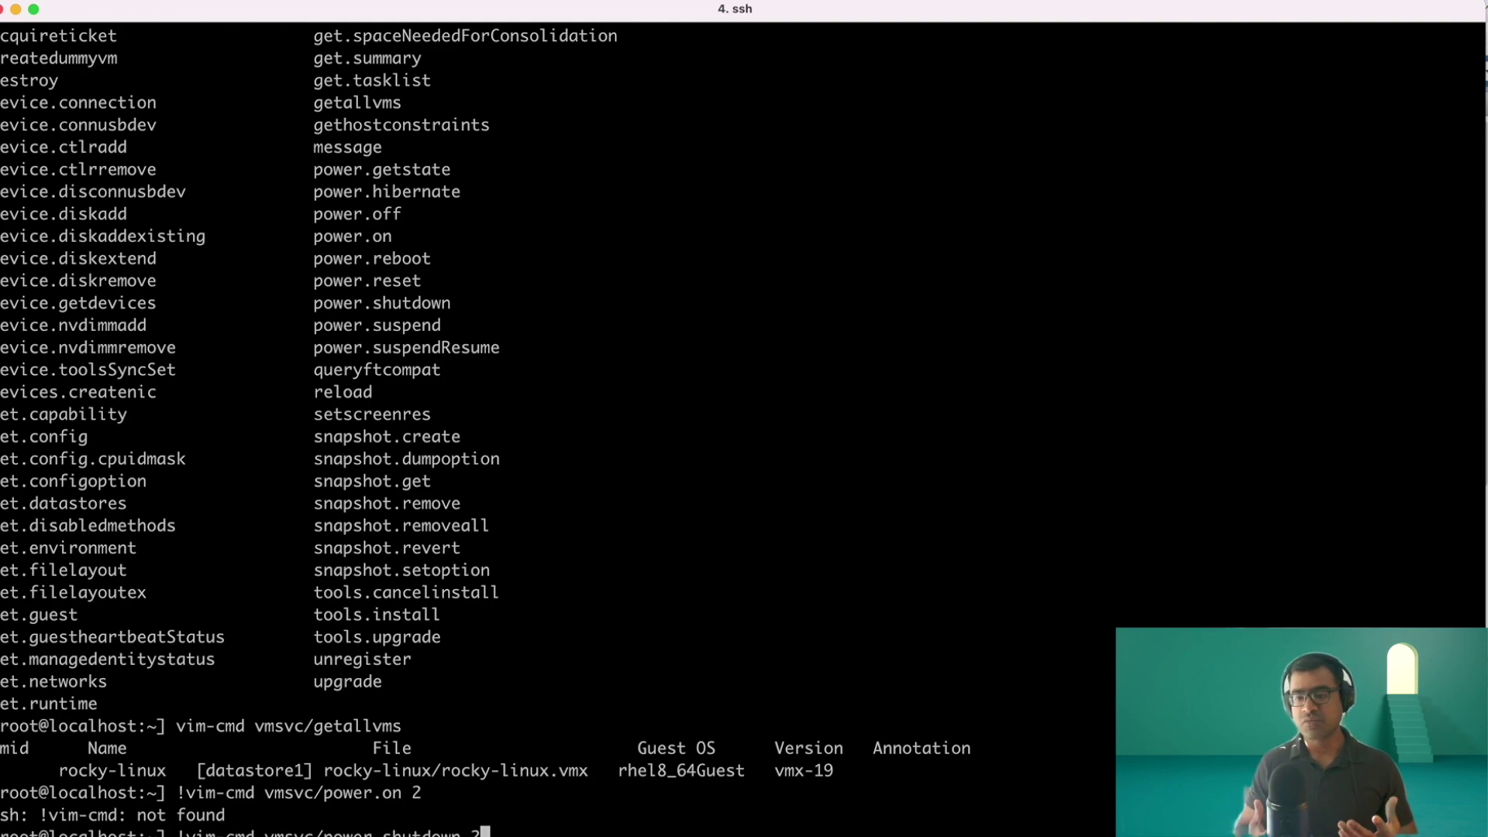
key("Return")
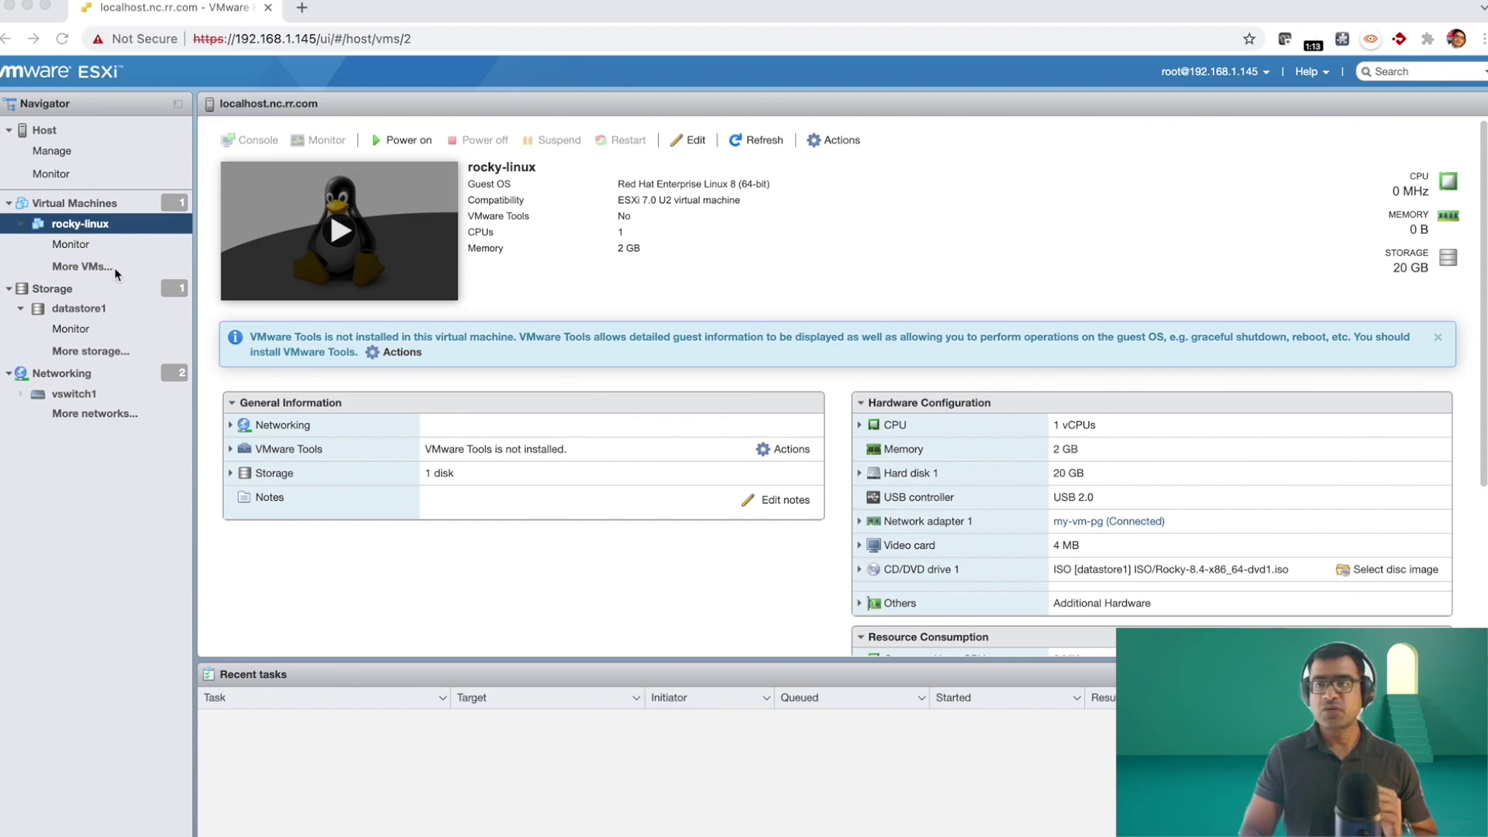
In the rocky-linux virtual machine's settings, enable Connect for CD/DVD Drive 1 and check its ISO media and power-on status
right_click(99, 225)
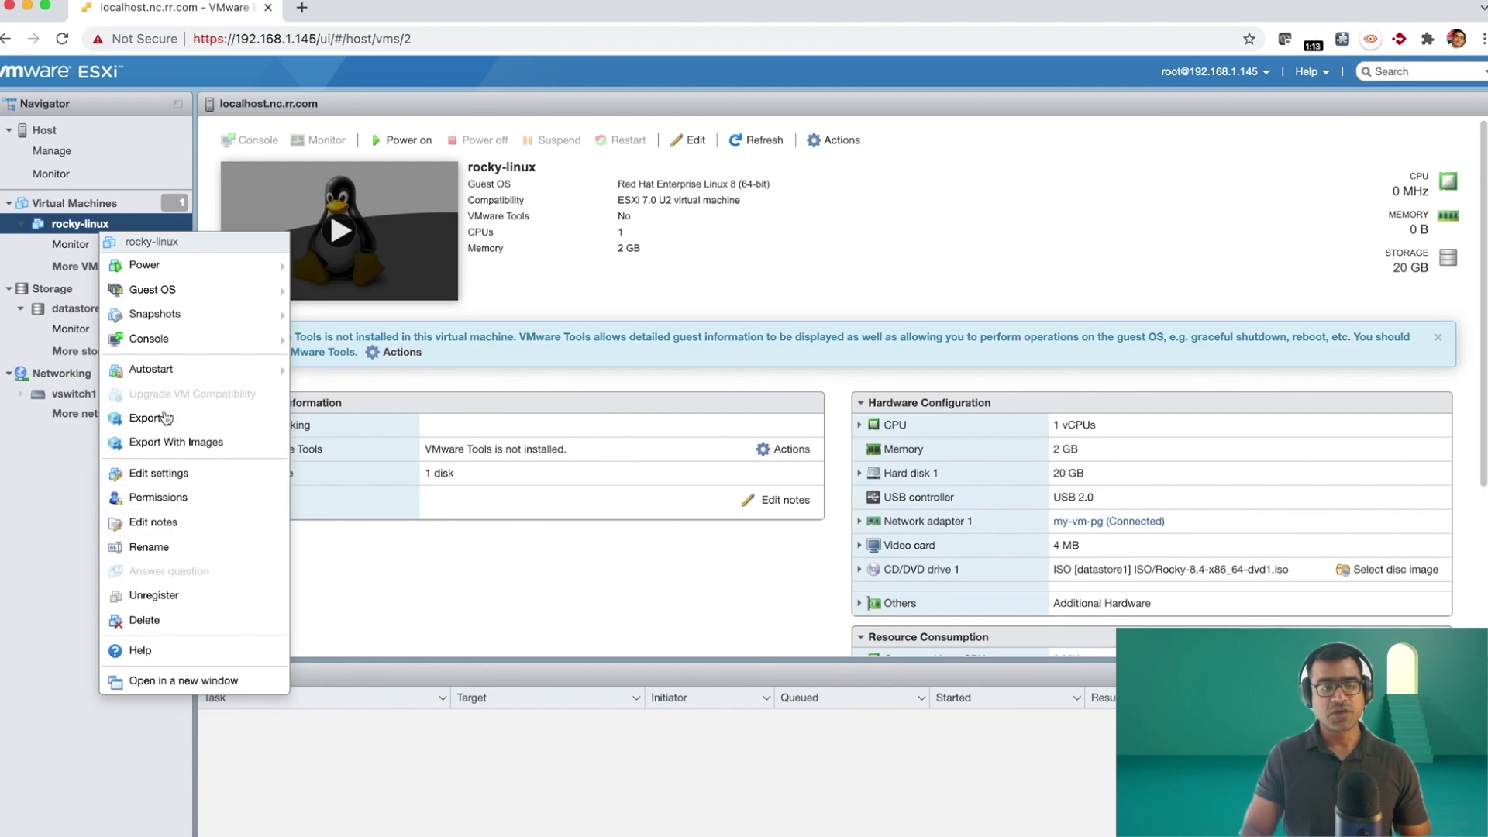
left_click(159, 475)
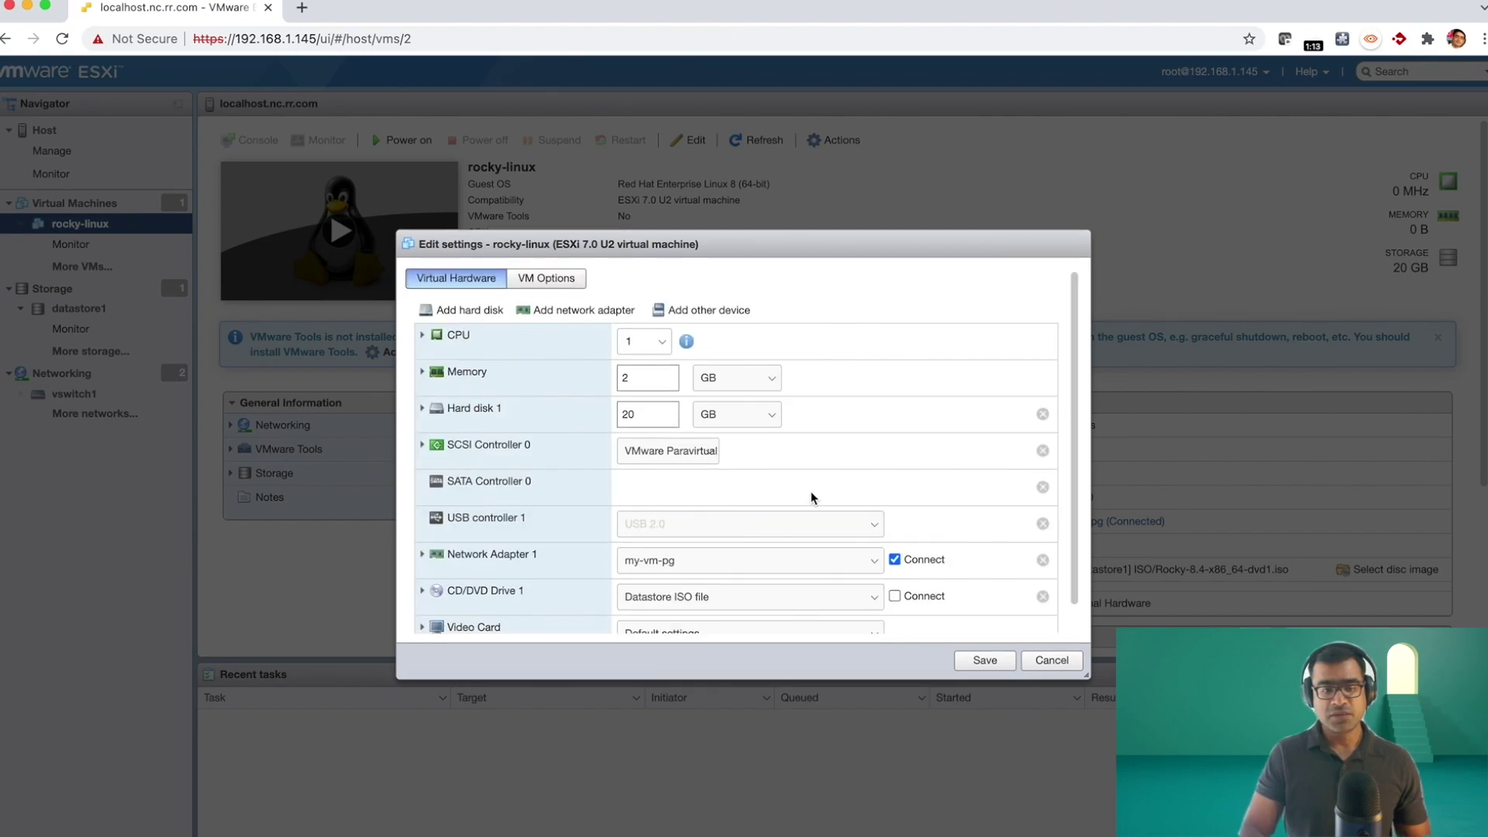
scroll(809, 497, "down", 2)
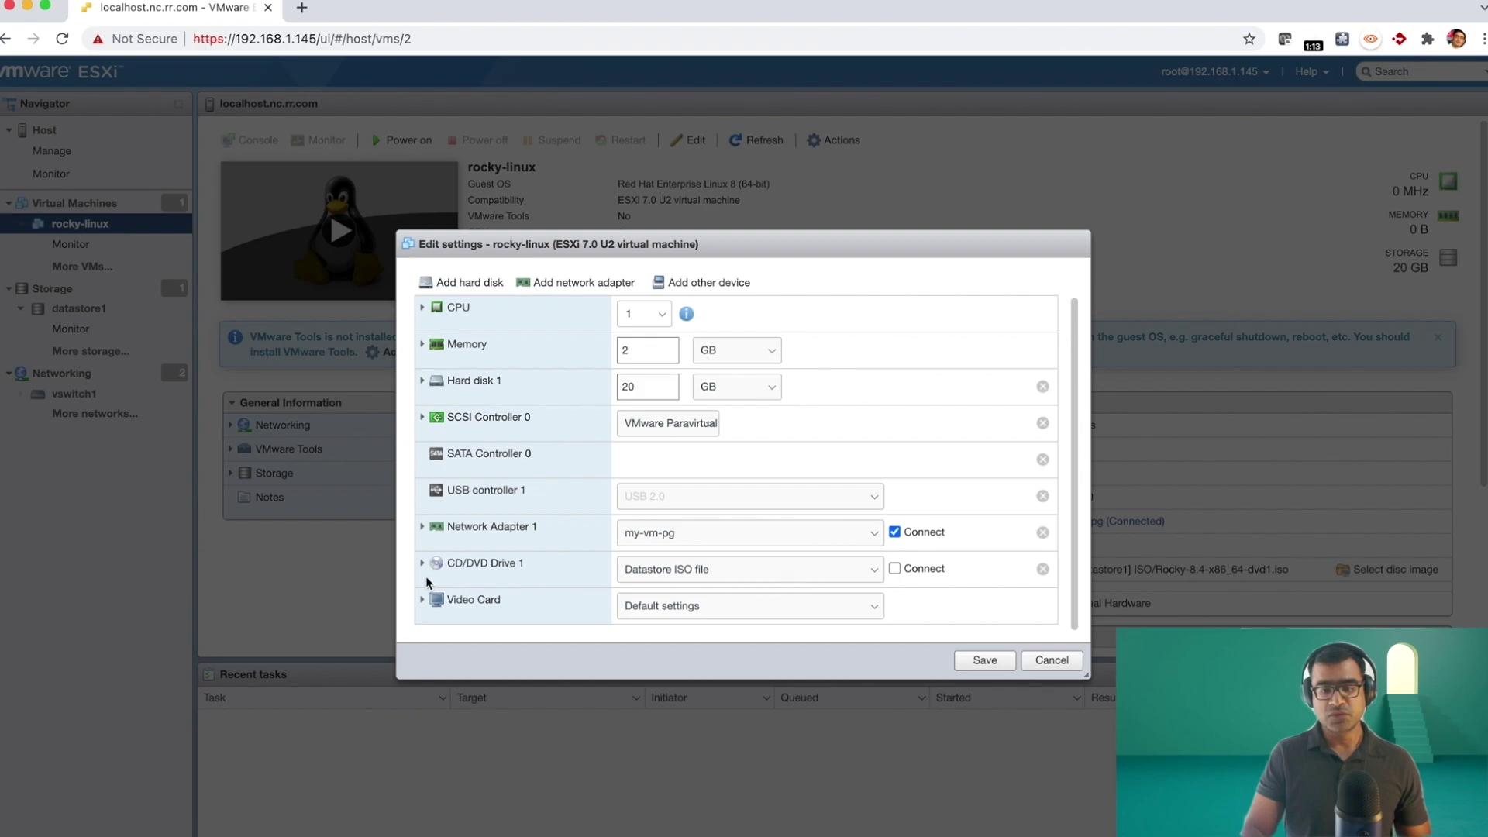
left_click(895, 568)
left_click(421, 564)
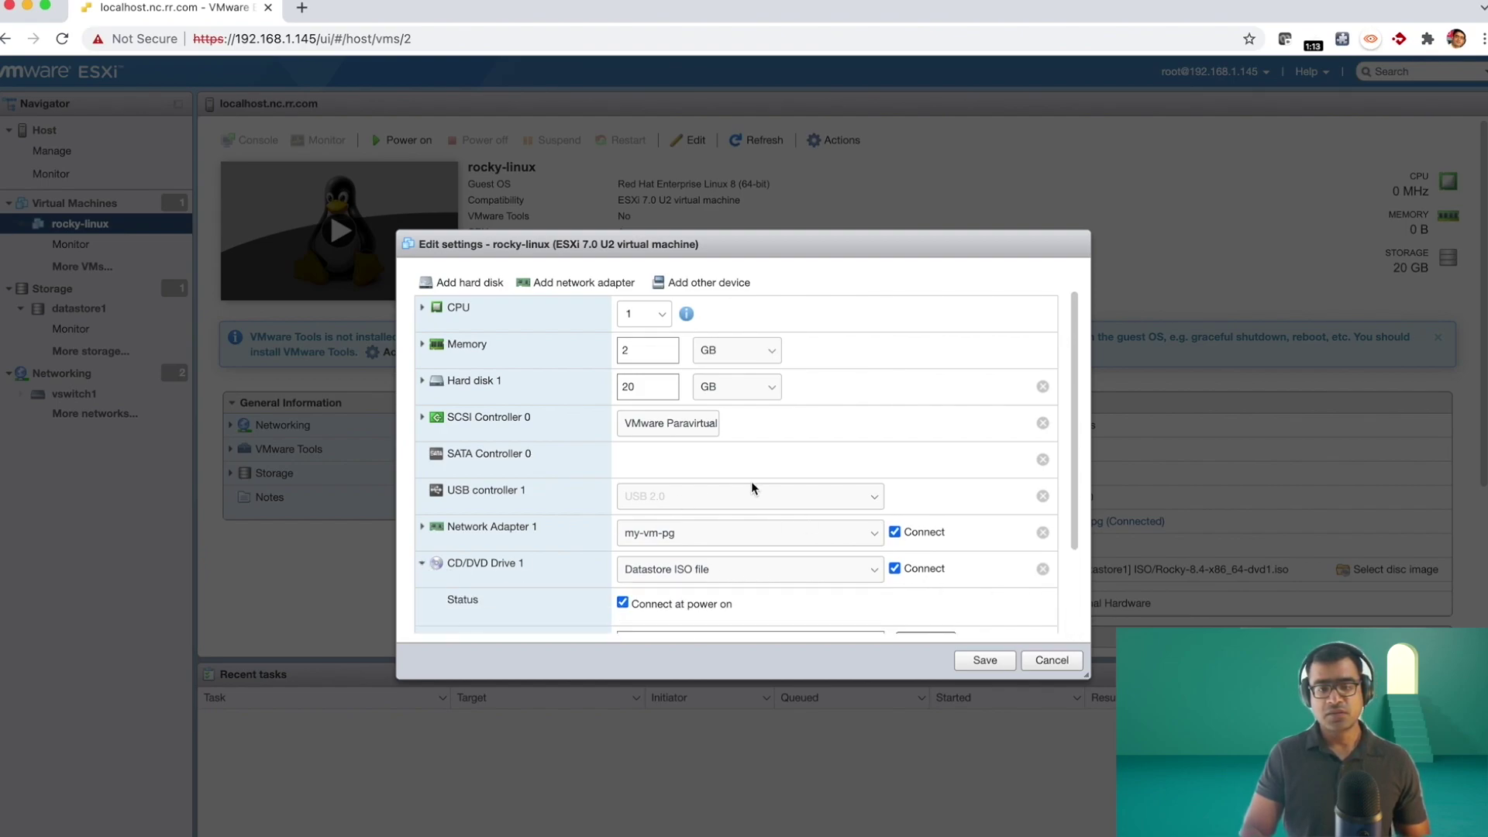
scroll(751, 482, "down", 3)
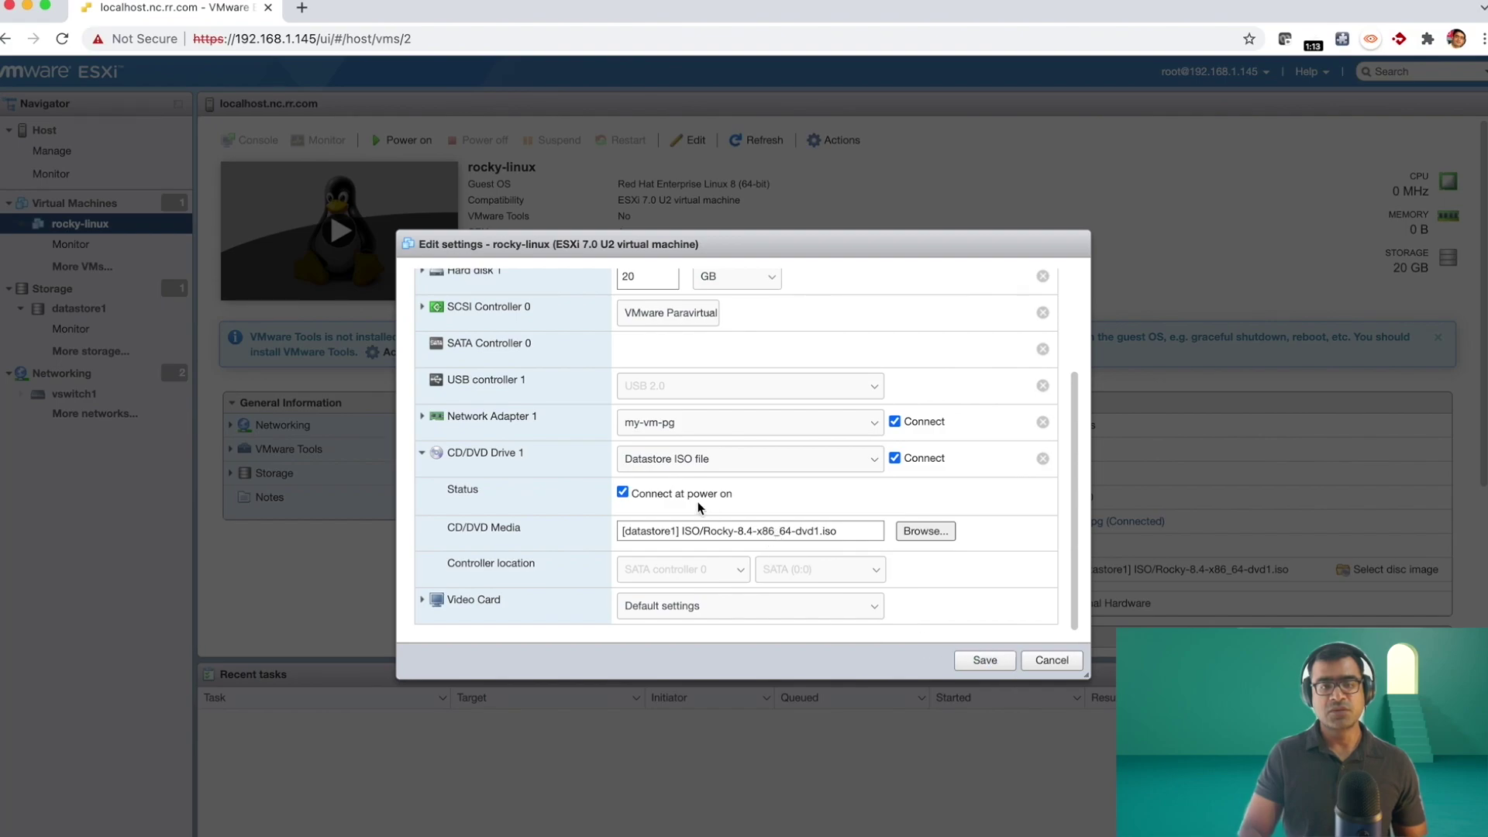
In the rocky-linux virtual machine's boot options, change the firmware to BIOS
scroll(766, 481, "up", 2)
scroll(766, 482, "up", 2)
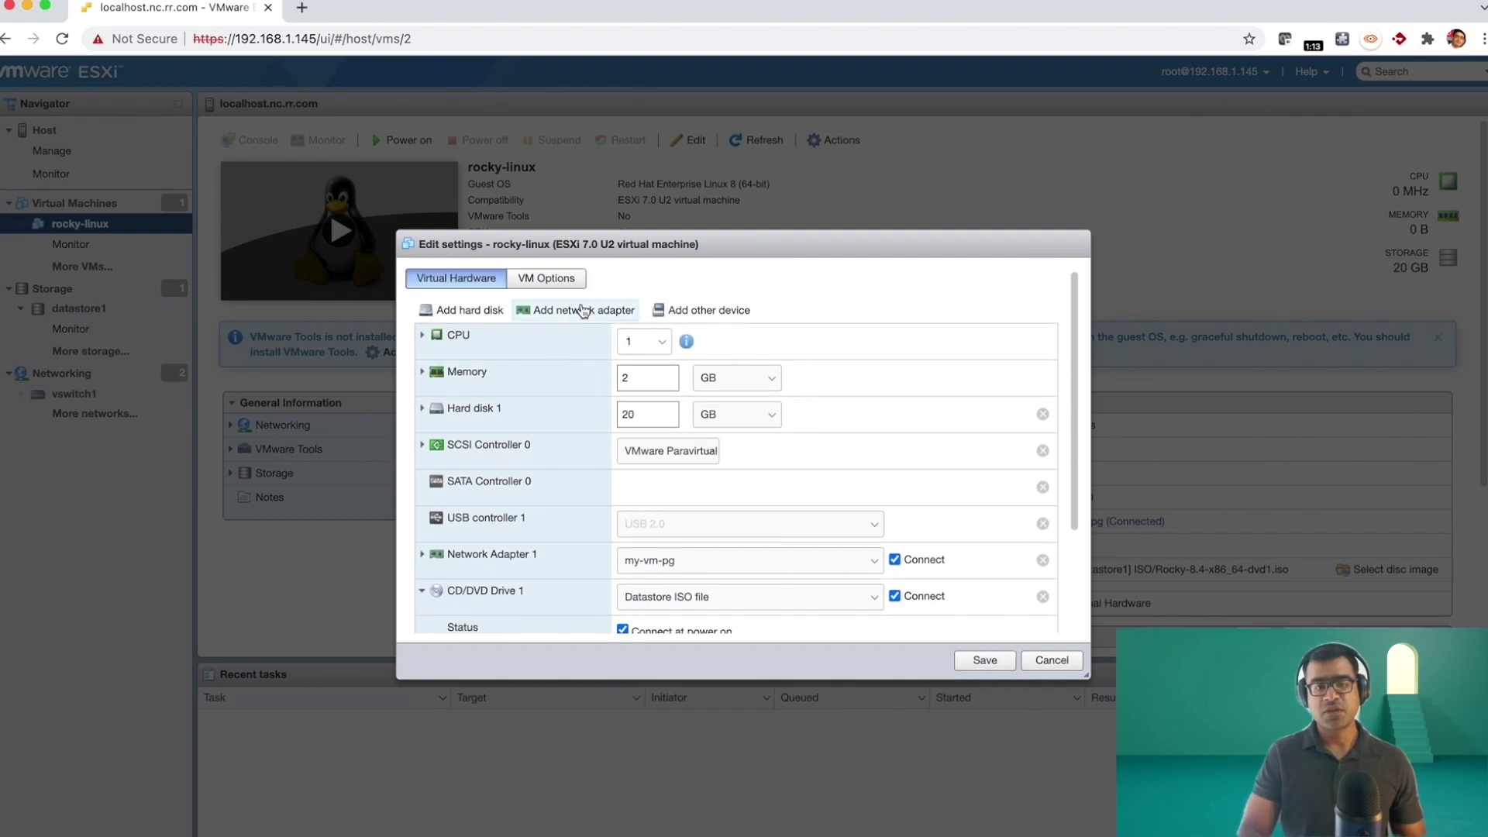
left_click(575, 286)
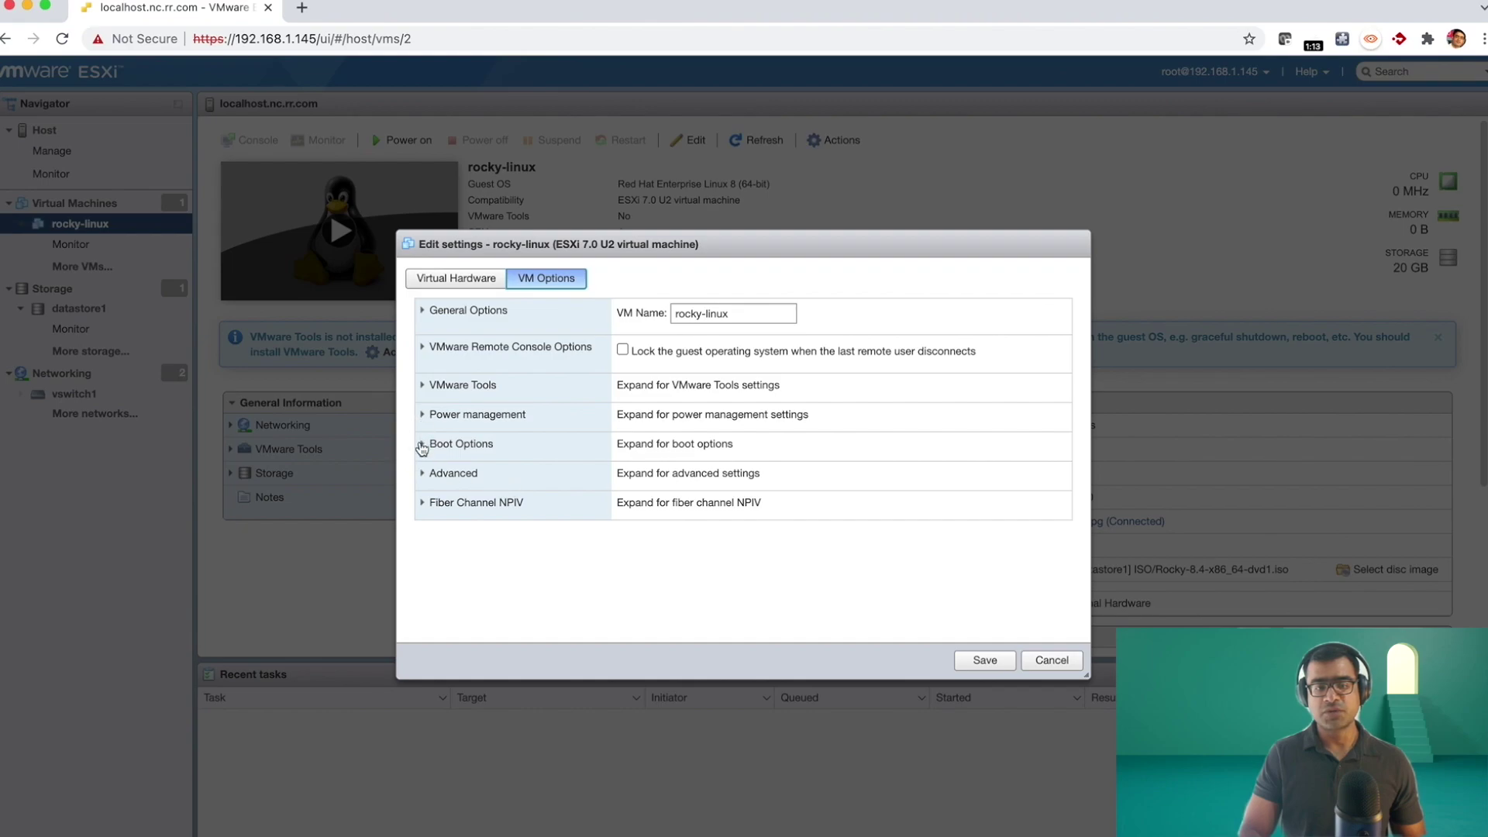
left_click(421, 447)
scroll(1015, 453, "down", 3)
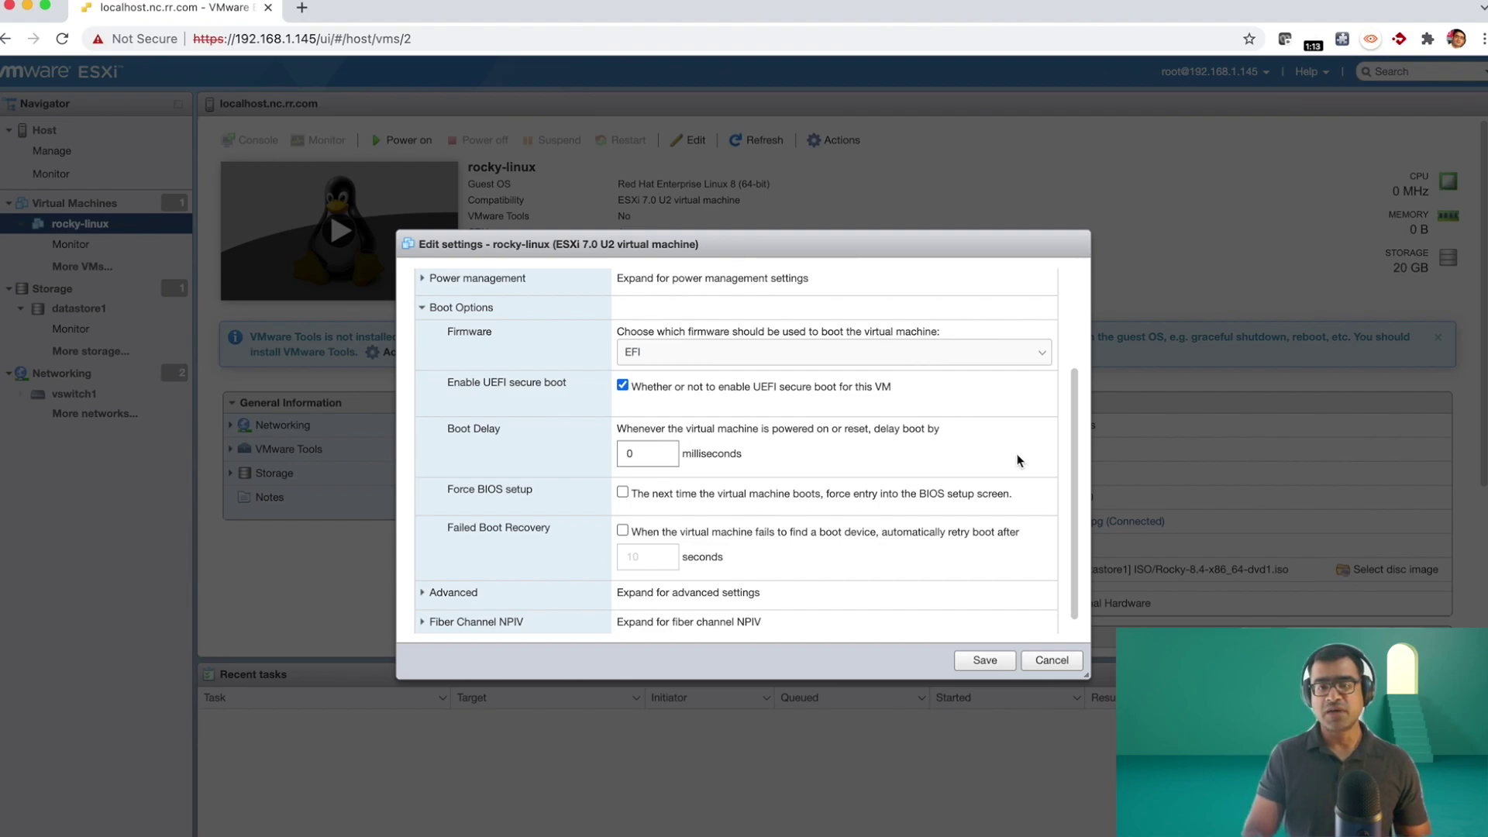
left_click(1032, 358)
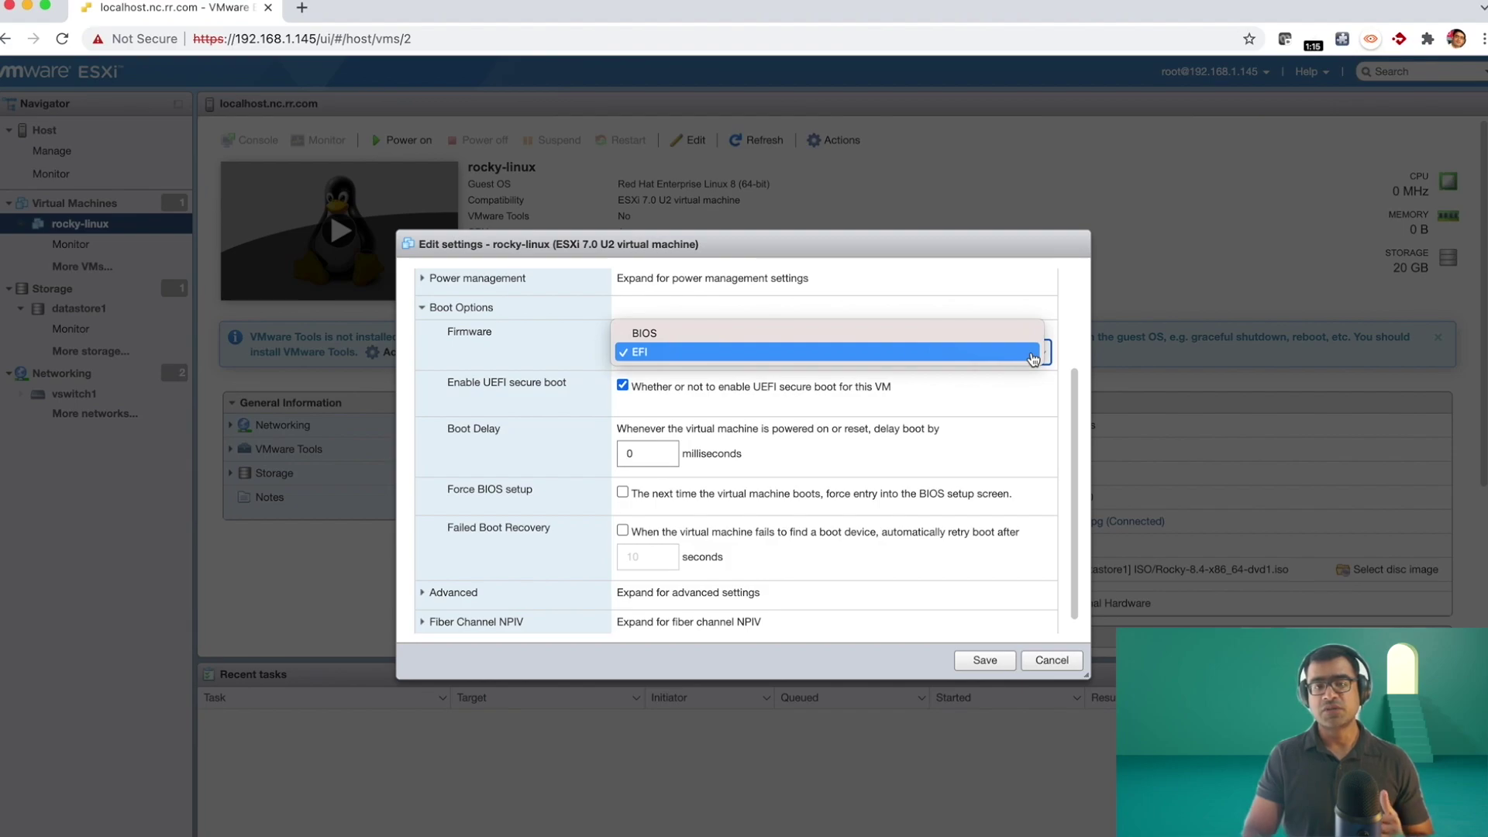
left_click(952, 339)
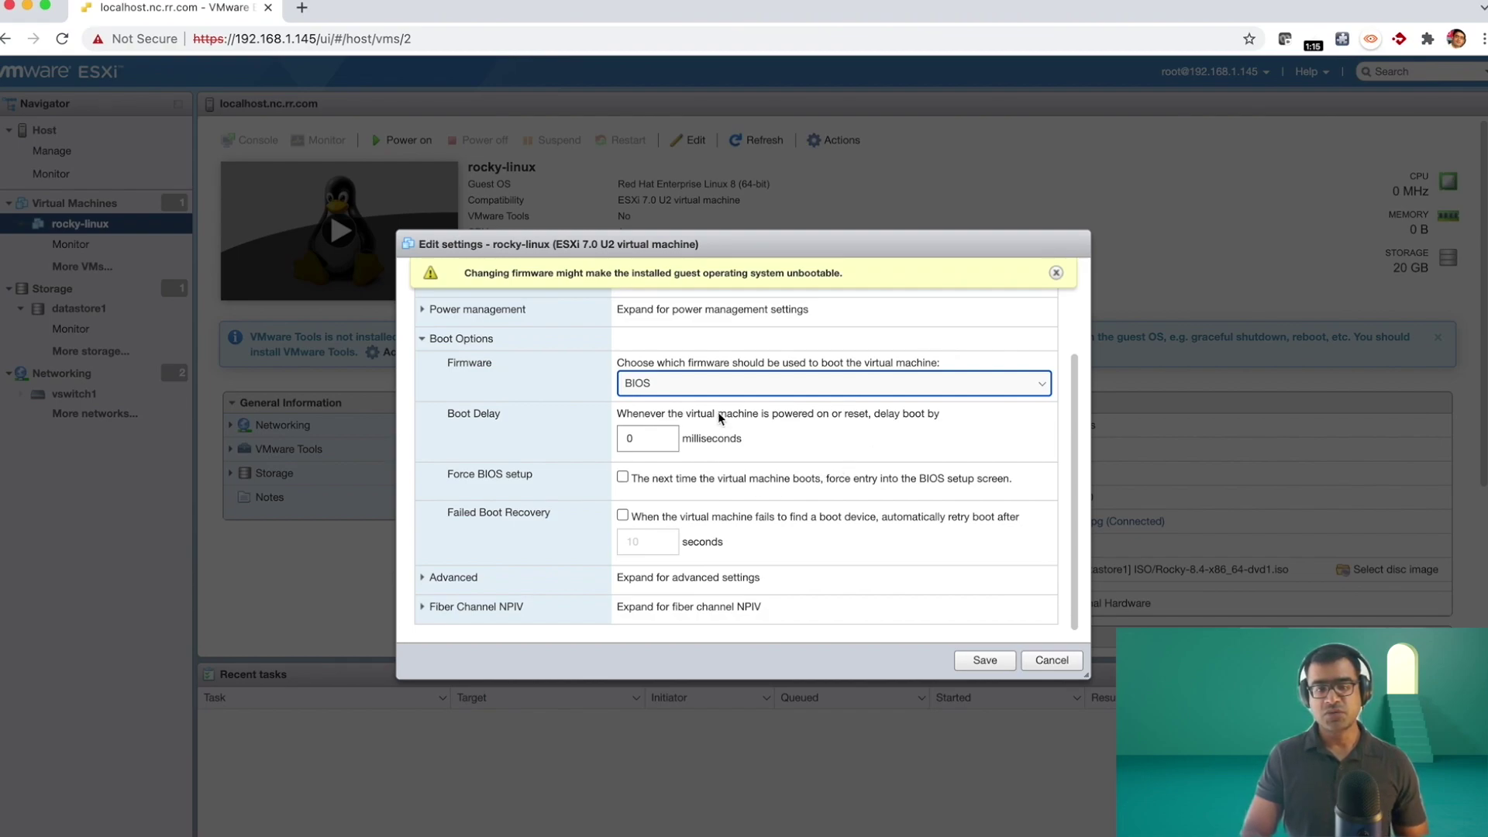
Set the boot delay to 1000 milliseconds and save the rocky-linux virtual machine's settings
left_click(645, 438)
left_click_drag(645, 439, 580, 437)
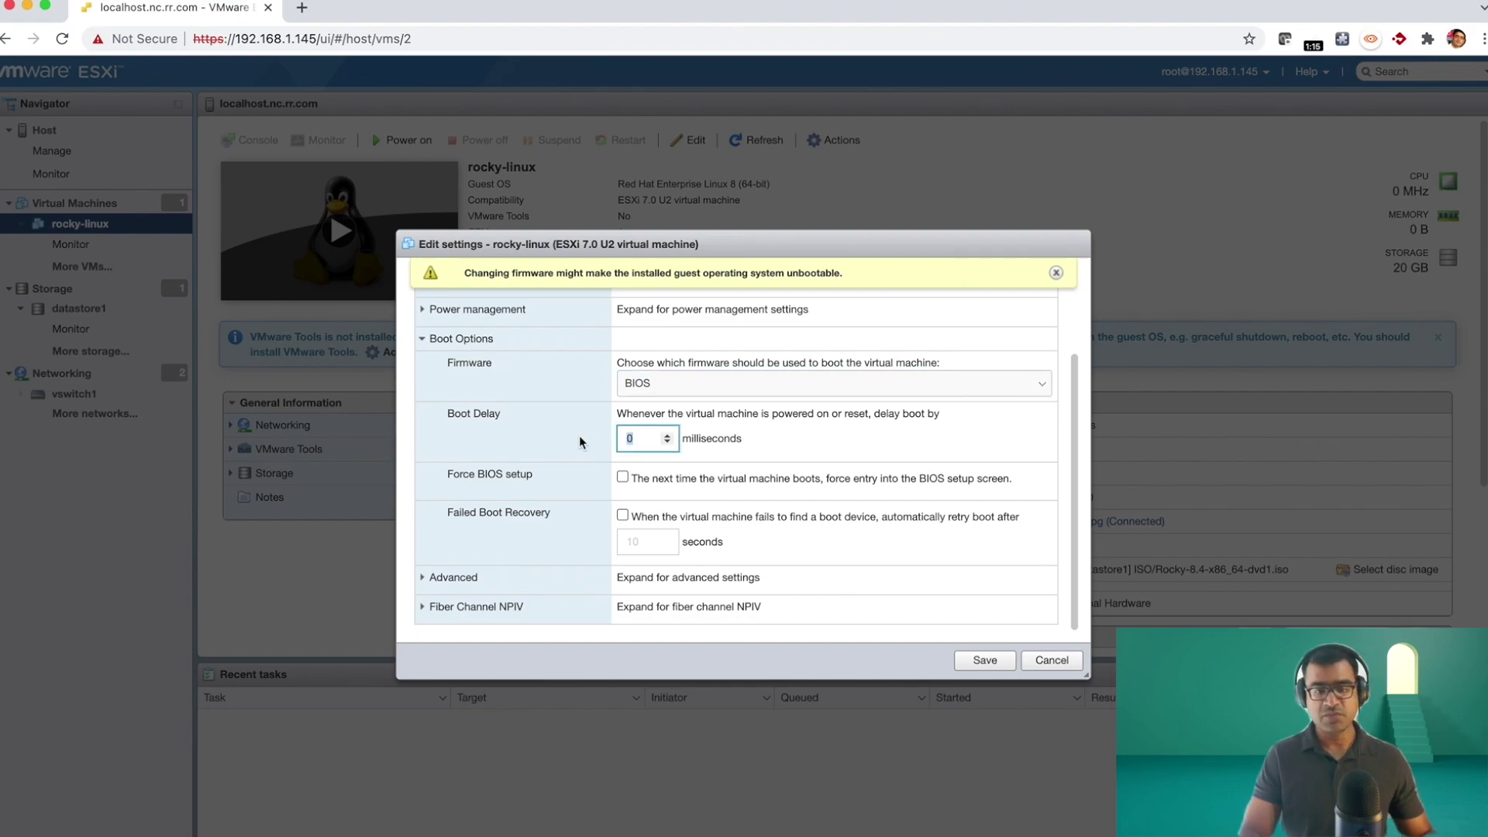
type("1000")
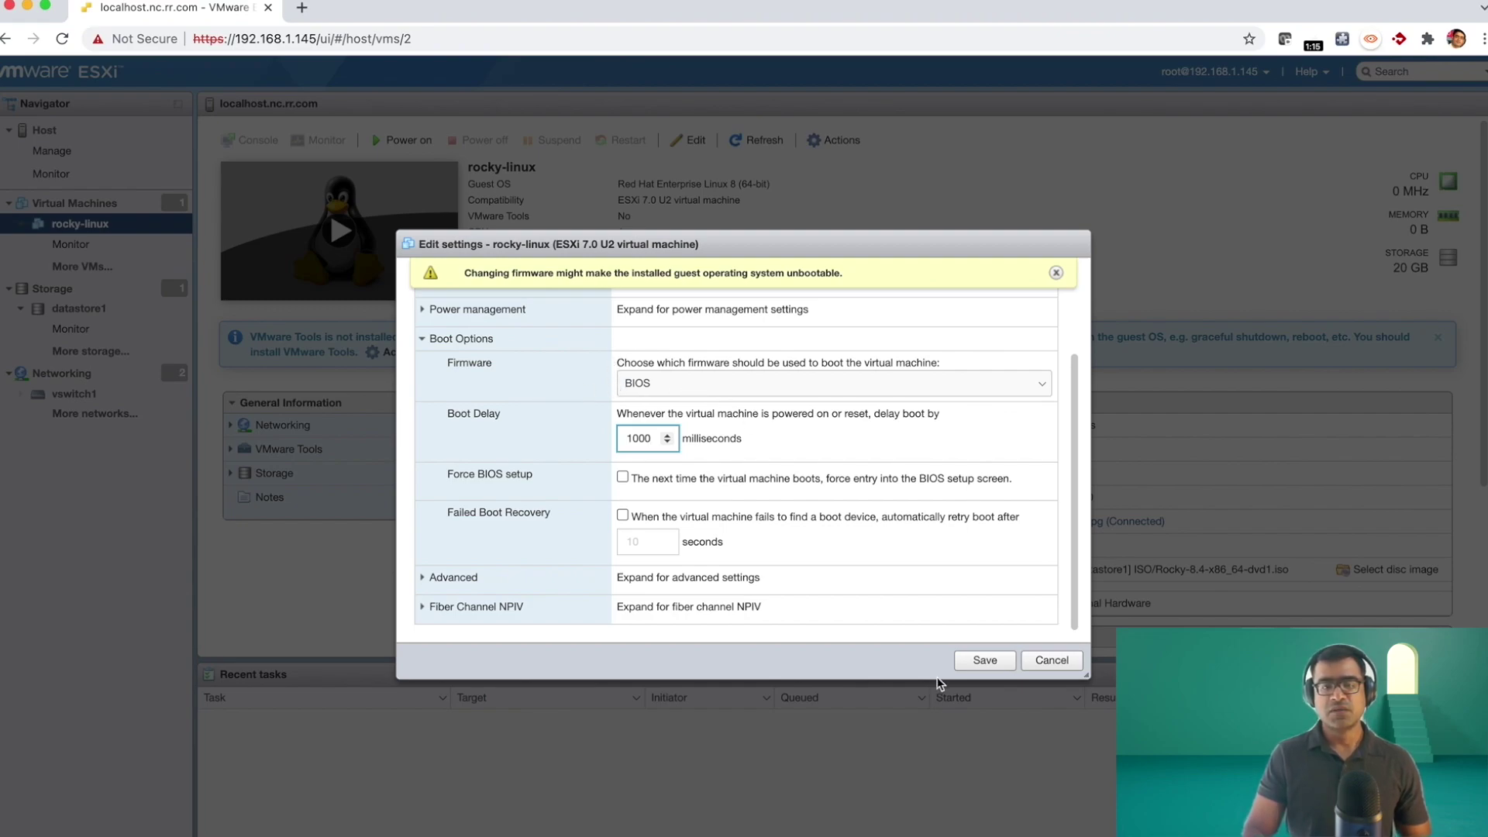
left_click(982, 660)
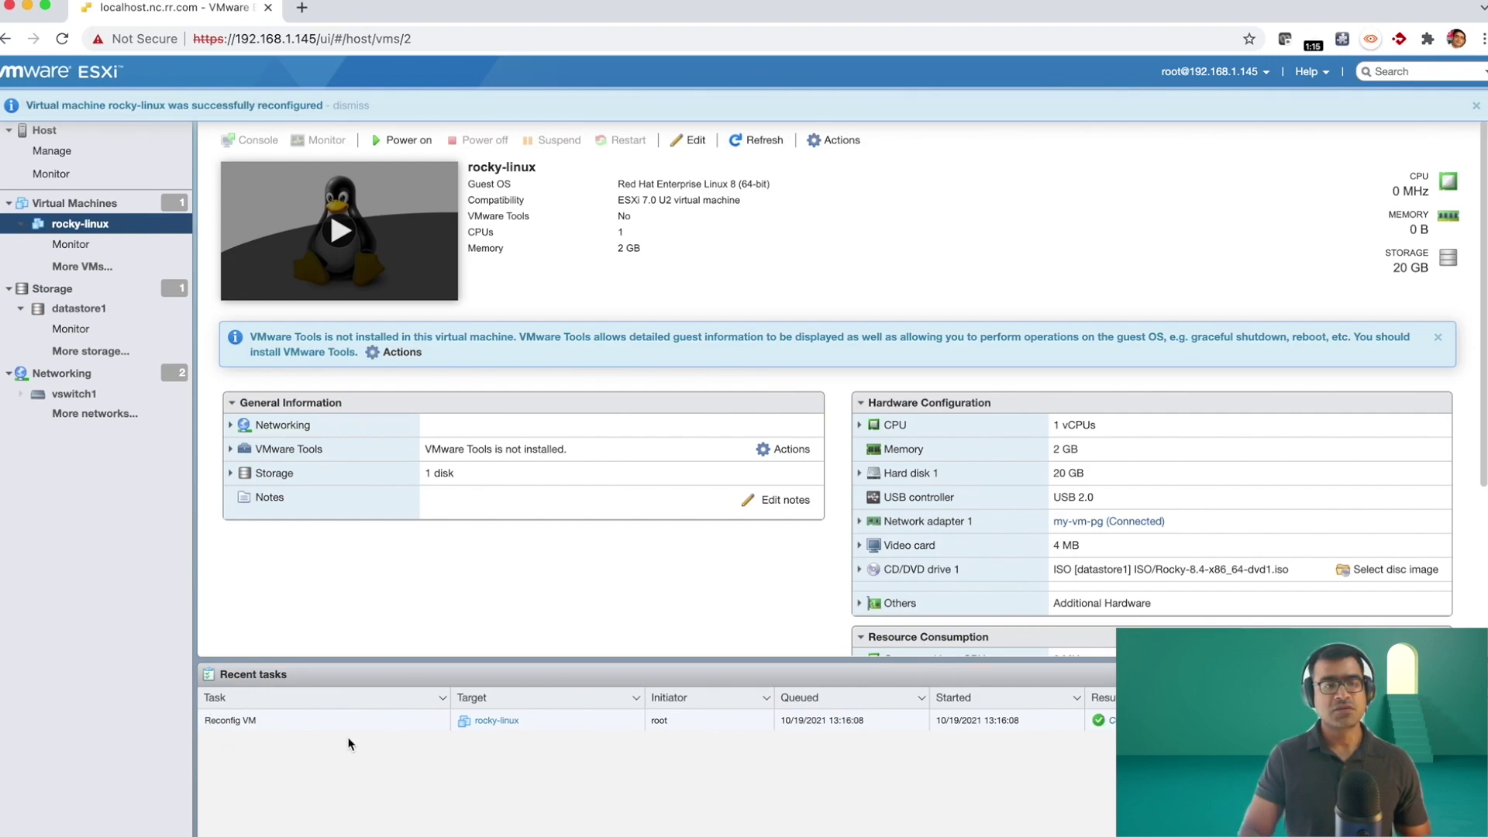
Power on the rocky-linux virtual machine and open its browser console
right_click(117, 226)
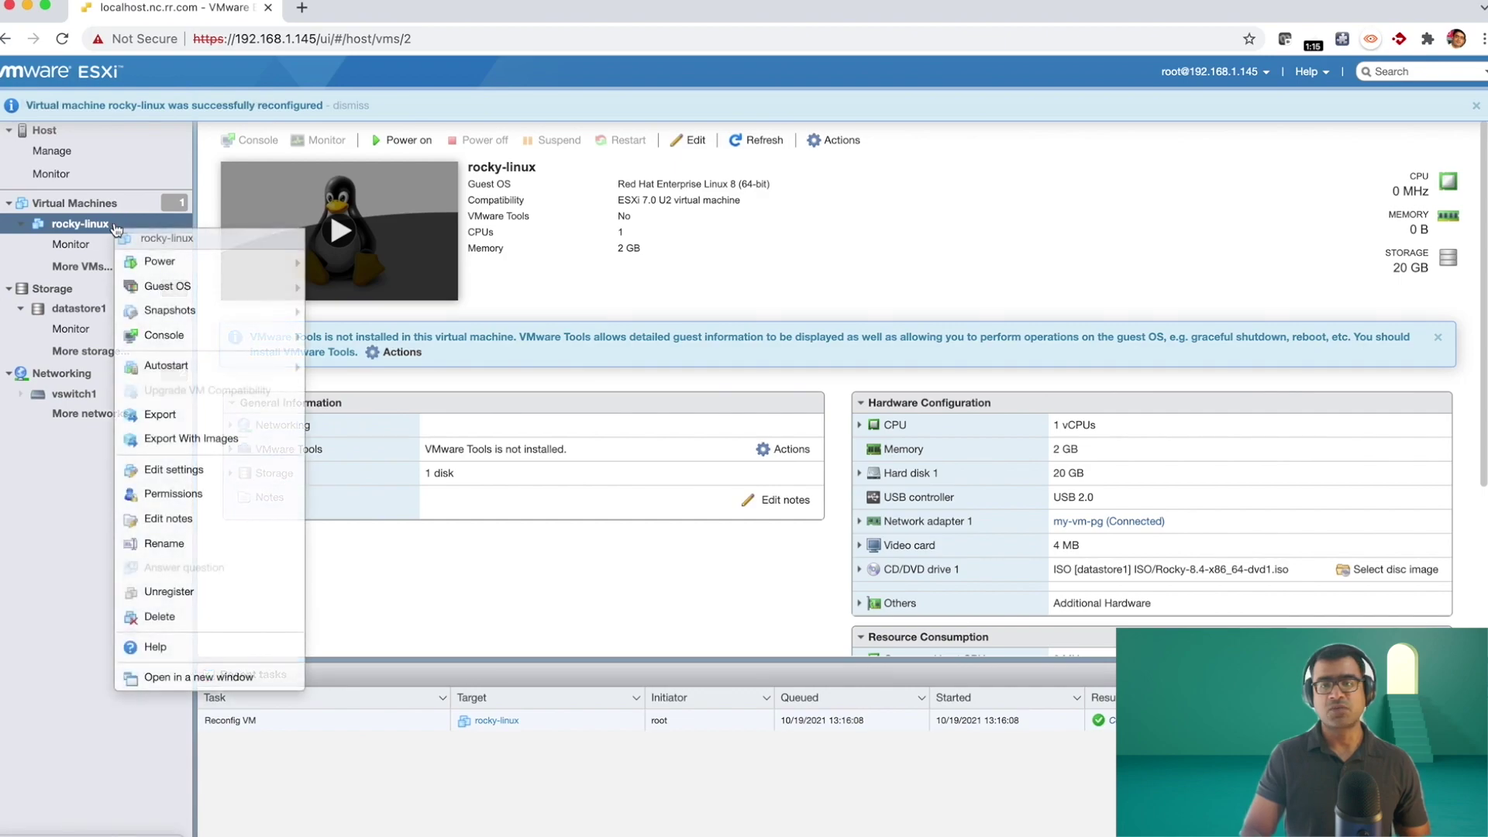
mouse_move(163, 262)
left_click(360, 262)
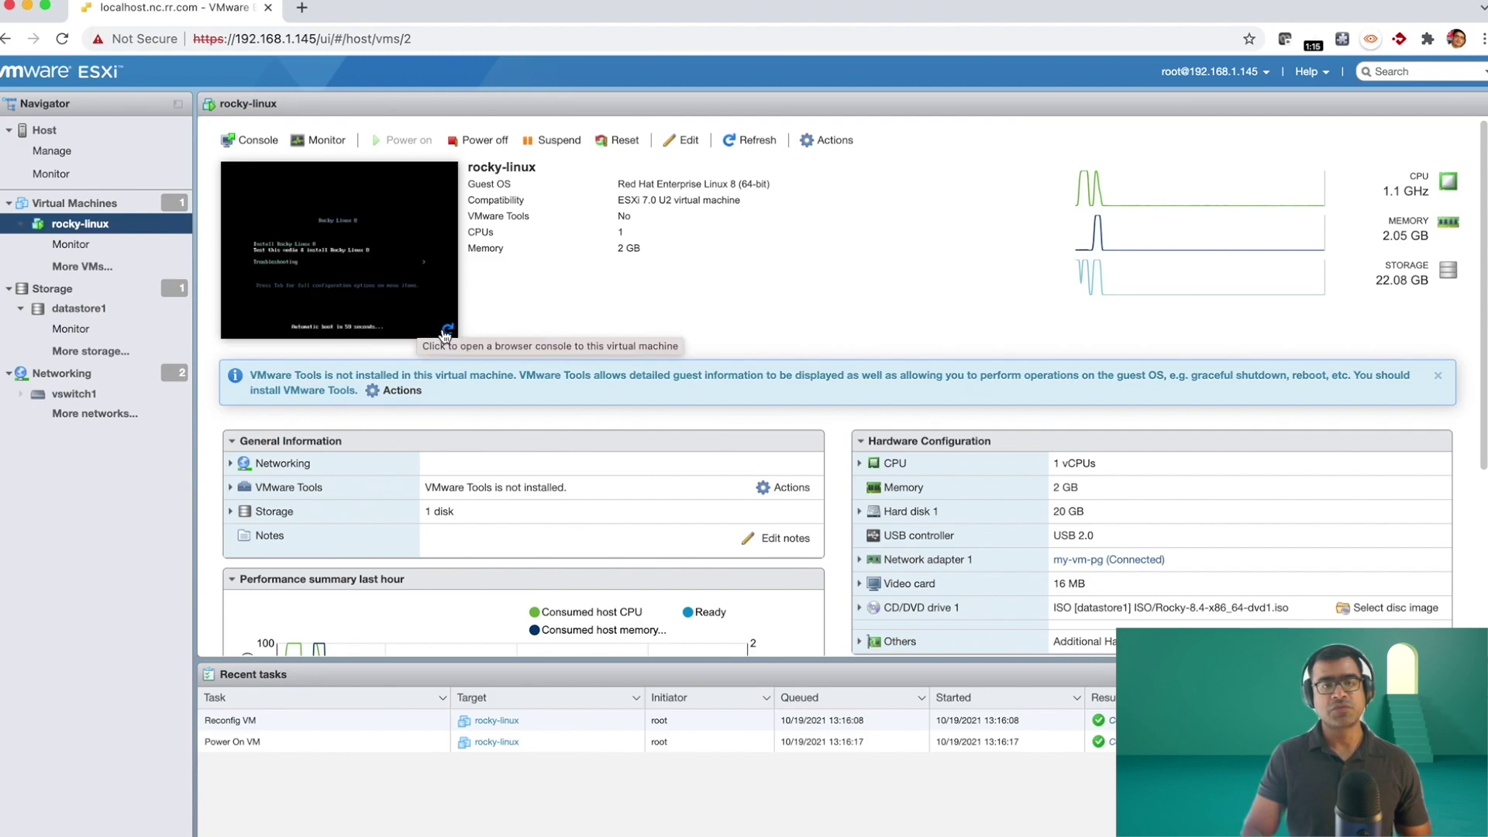
left_click(257, 144)
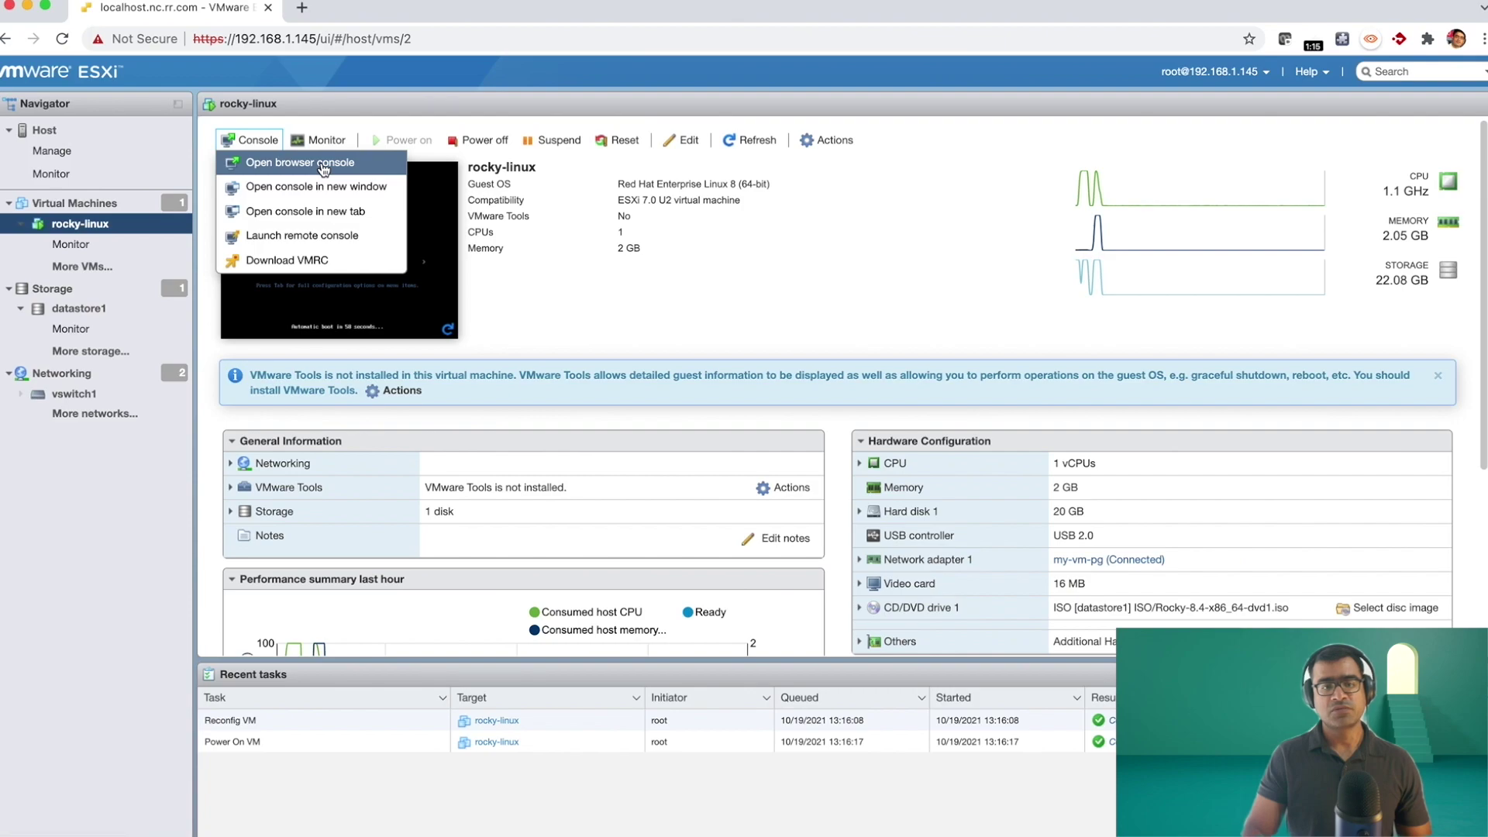
left_click(322, 166)
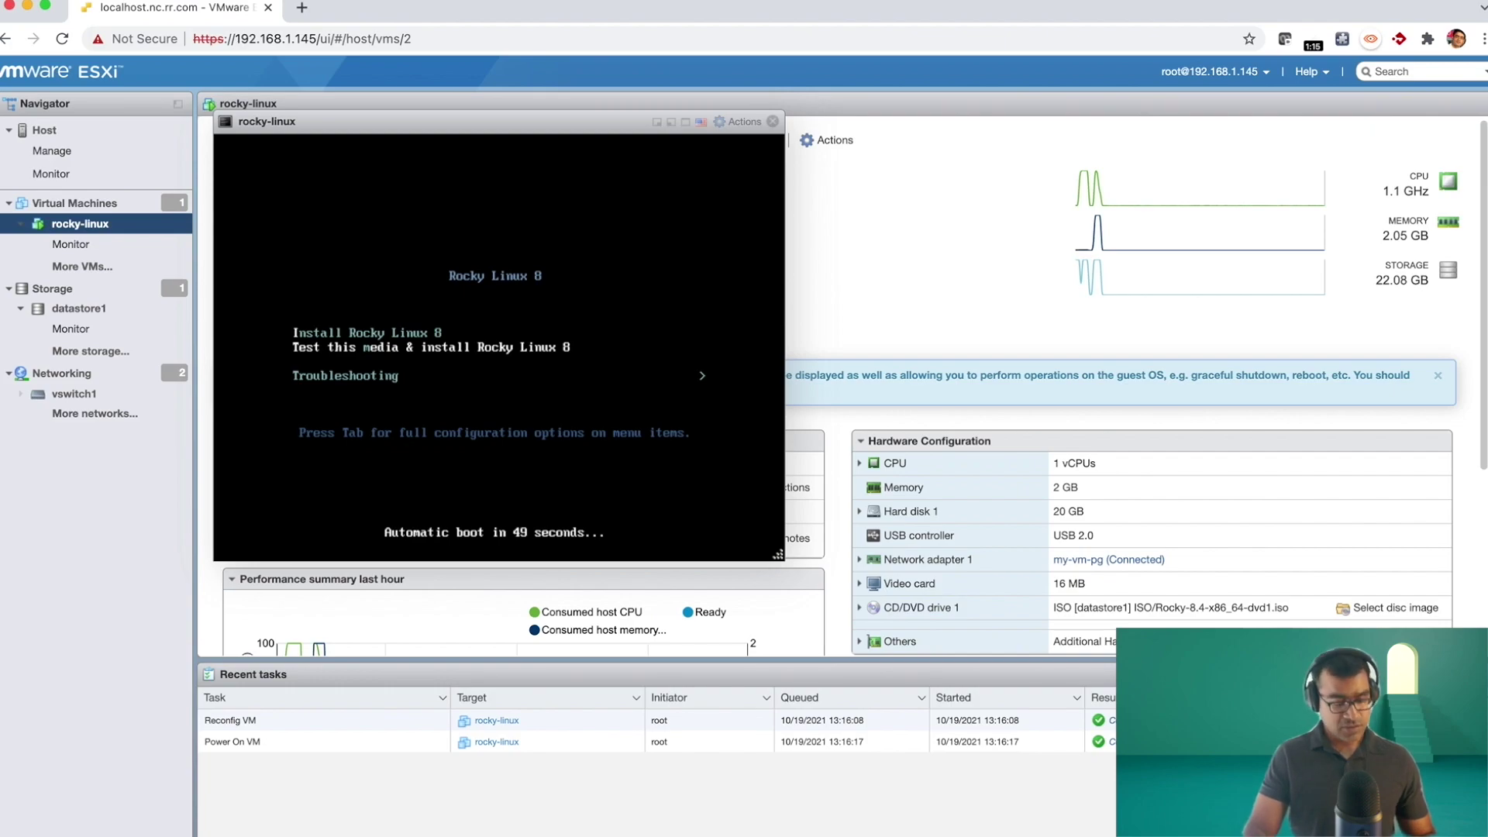
Boot with Test this media & install Rocky Linux 8, and continue the installer in English (United States)
key("Down")
key("Up")
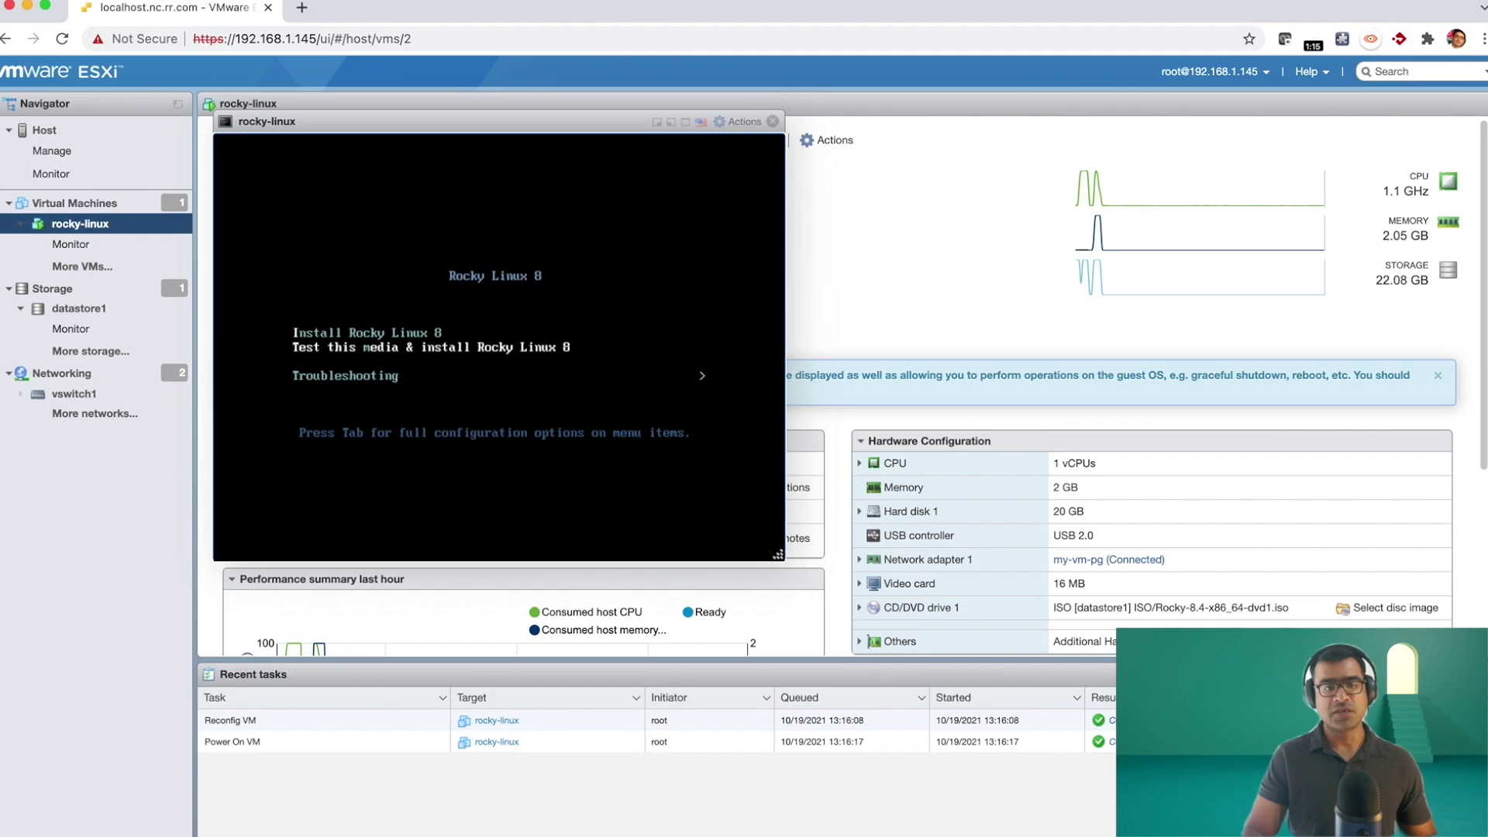
key("Return")
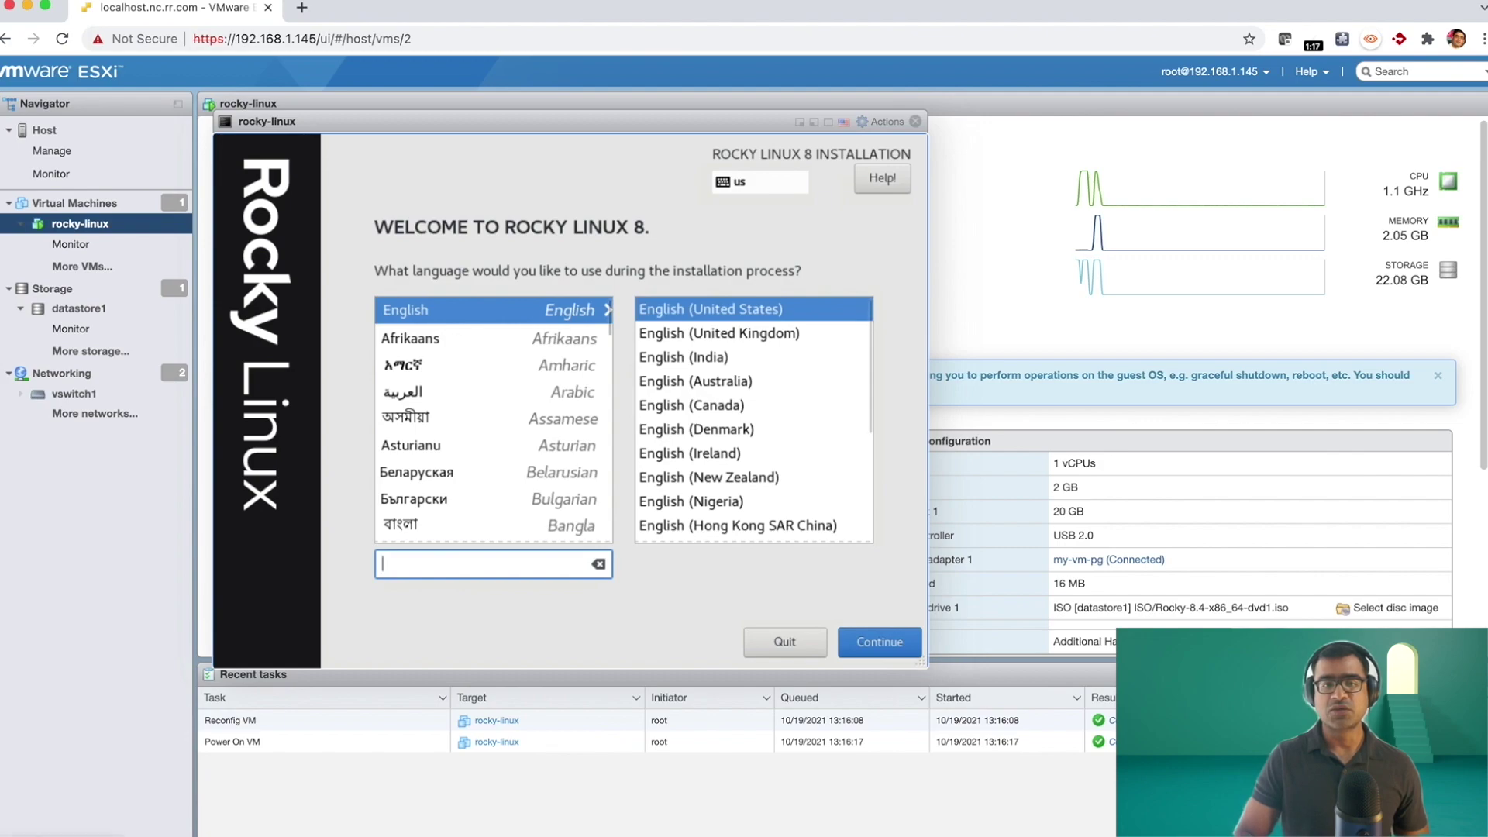
left_click(882, 644)
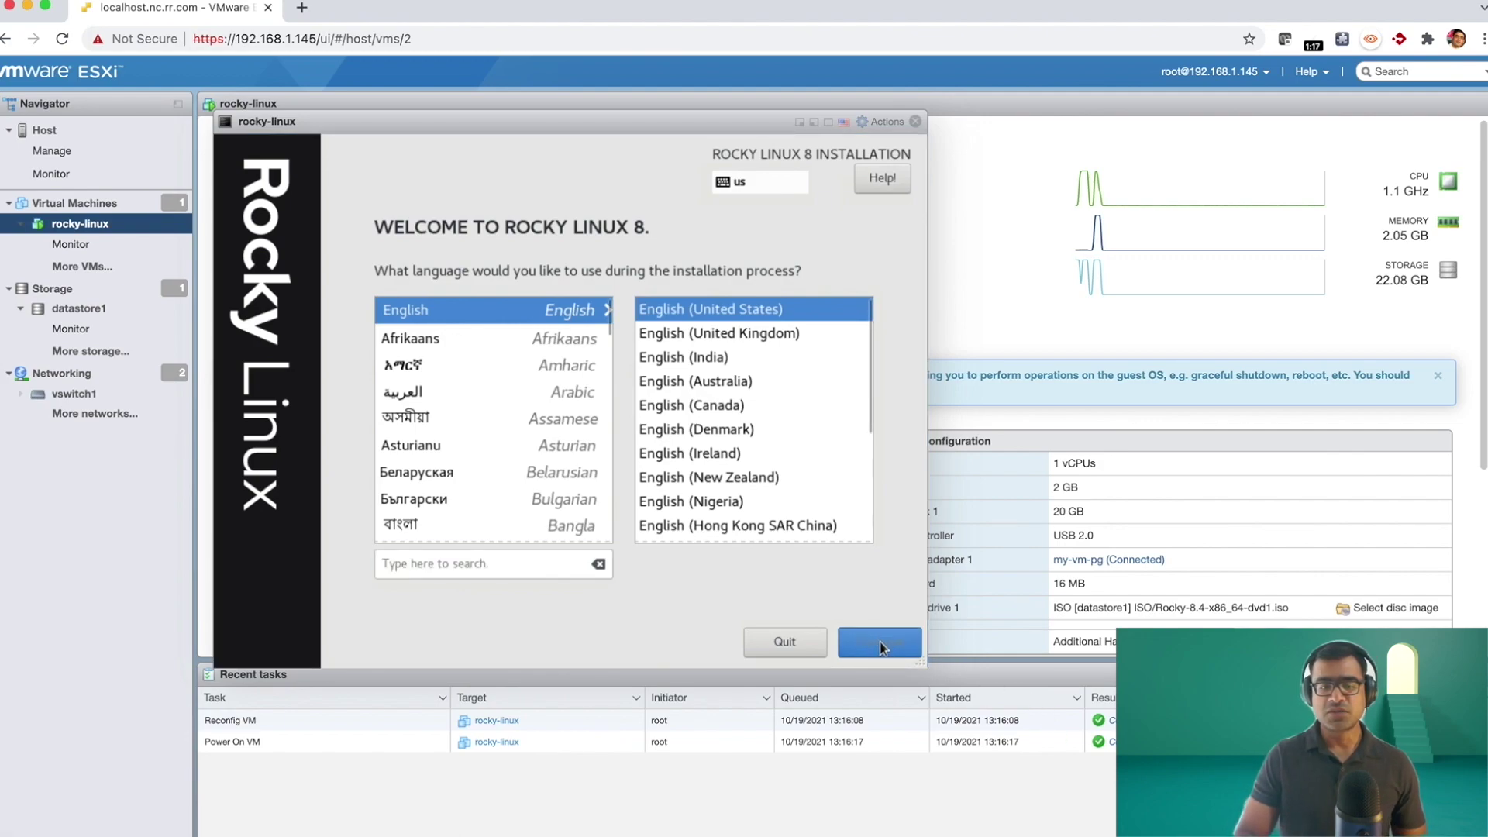